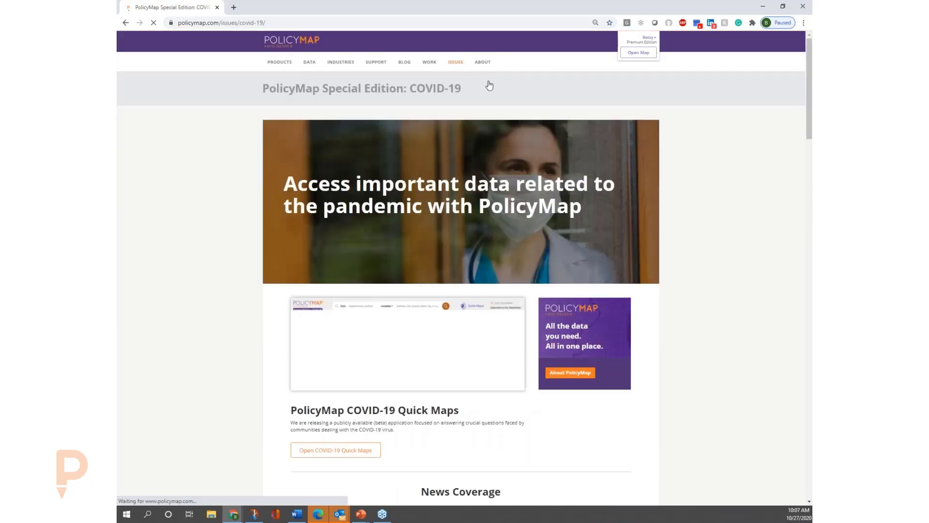
Open the COVID-19 Quick Maps and read the blog post about populations vulnerable to COVID-19.
{"action": "left_click", "coordinate": [341, 450]}
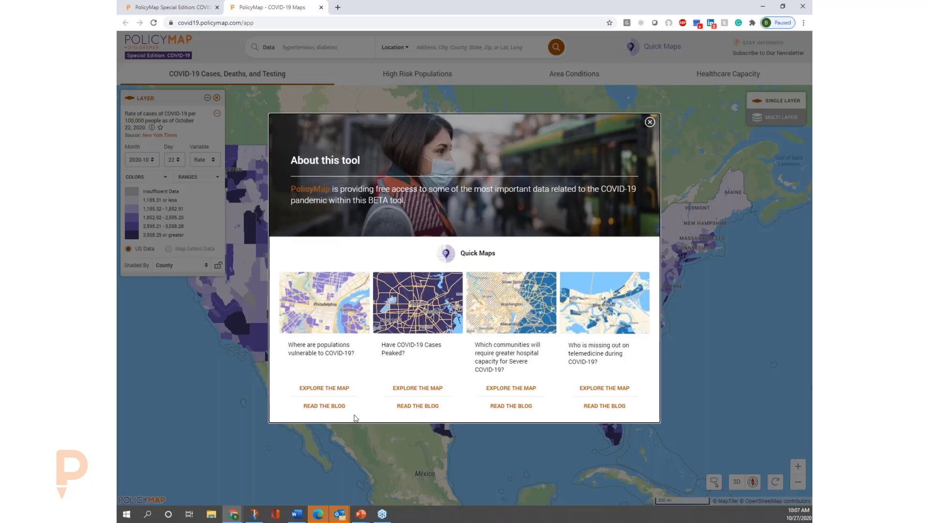
{"action": "left_click", "coordinate": [340, 408]}
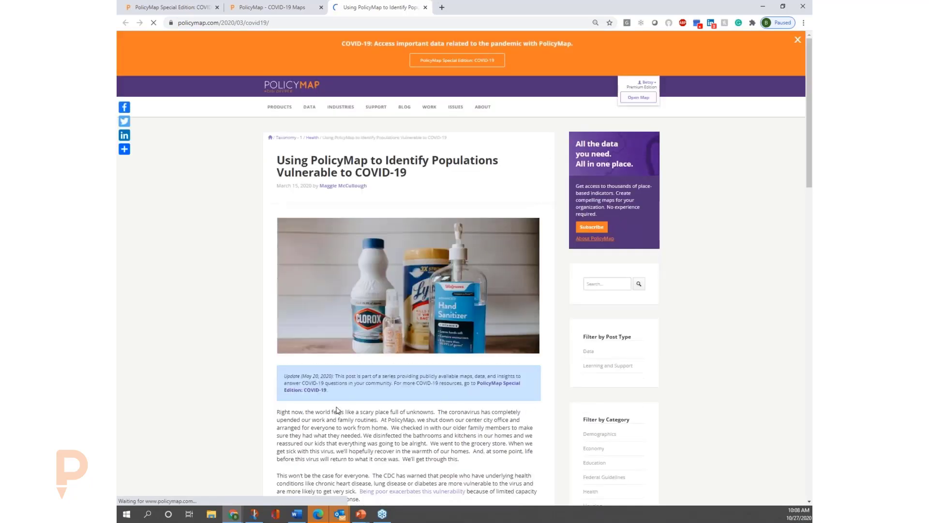
{"action": "scroll", "coordinate": [458, 334], "scroll_direction": "down", "scroll_amount": 2}
{"action": "scroll", "coordinate": [457, 338], "scroll_direction": "down", "scroll_amount": 2}
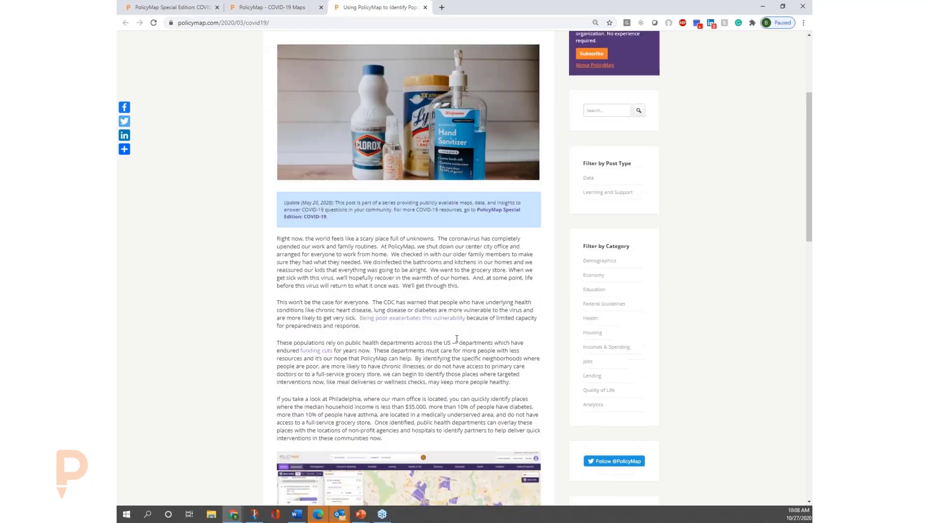
{"action": "scroll", "coordinate": [447, 344], "scroll_direction": "down", "scroll_amount": 2}
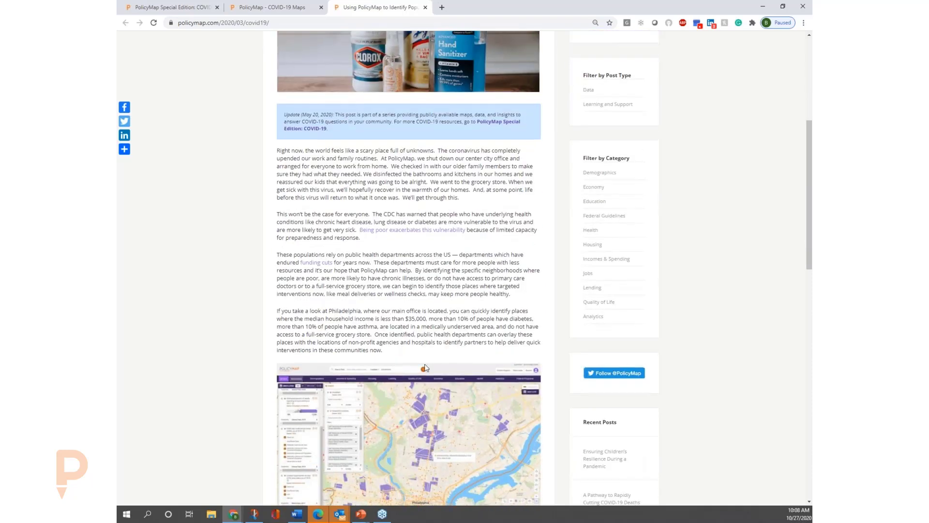
{"action": "scroll", "coordinate": [476, 318], "scroll_direction": "down", "scroll_amount": 2}
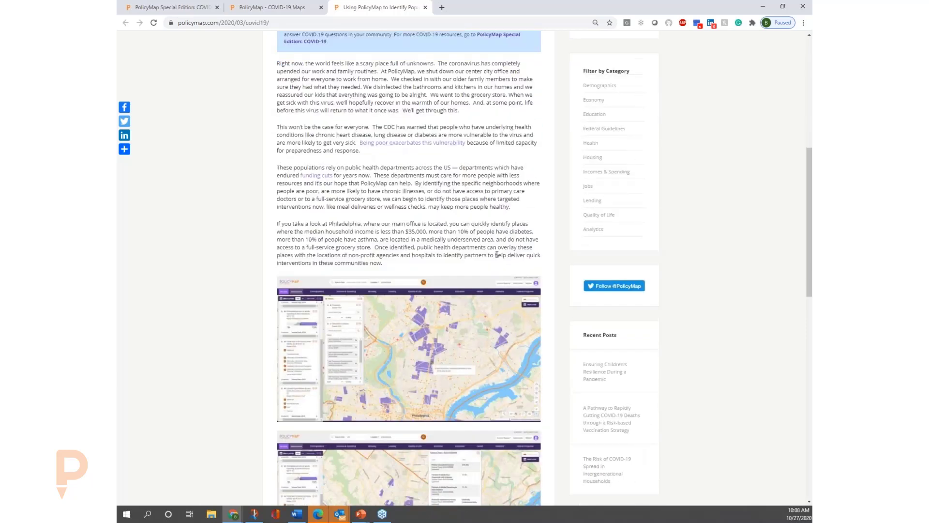
{"action": "scroll", "coordinate": [499, 257], "scroll_direction": "up", "scroll_amount": 8}
{"action": "scroll", "coordinate": [499, 255], "scroll_direction": "up", "scroll_amount": 1}
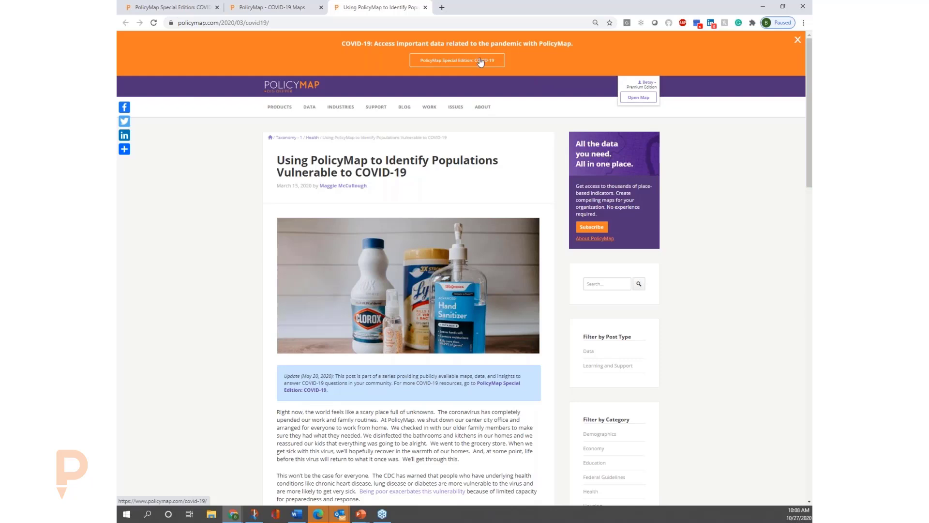
Open the subscriber map from the blog page and reset it to the default view, clearing all data layers and points.
{"action": "left_click", "coordinate": [643, 97]}
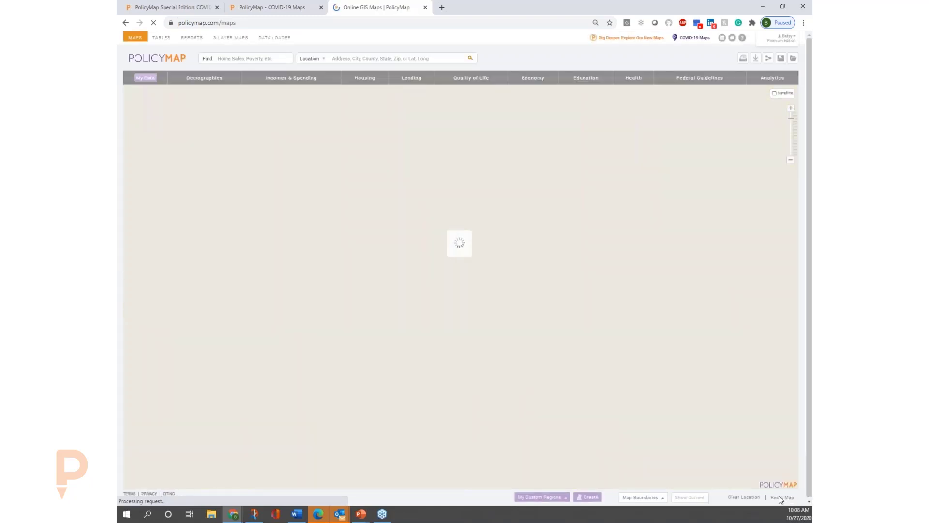
{"action": "left_click", "coordinate": [781, 498]}
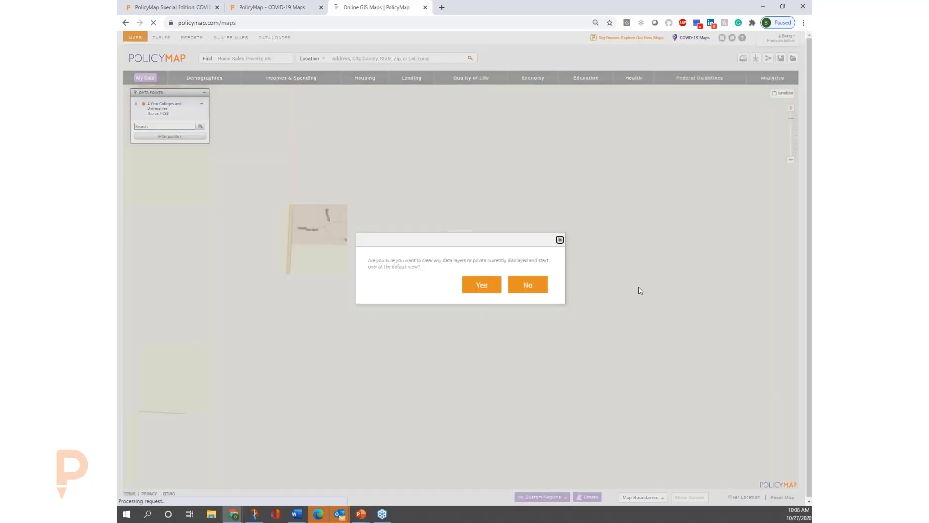
{"action": "left_click", "coordinate": [483, 289]}
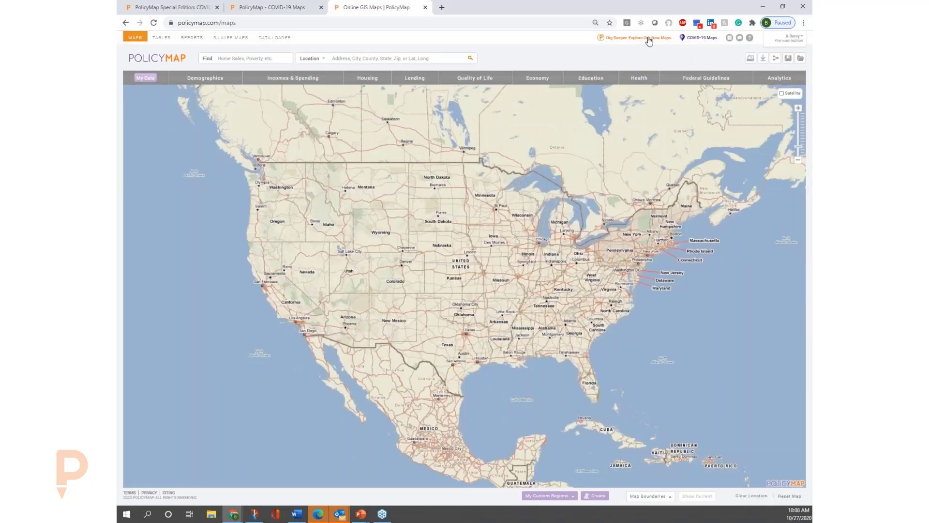
Switch to the new Dig Deeper maps and clear the existing layer by resetting to the default view.
{"action": "left_click", "coordinate": [648, 39]}
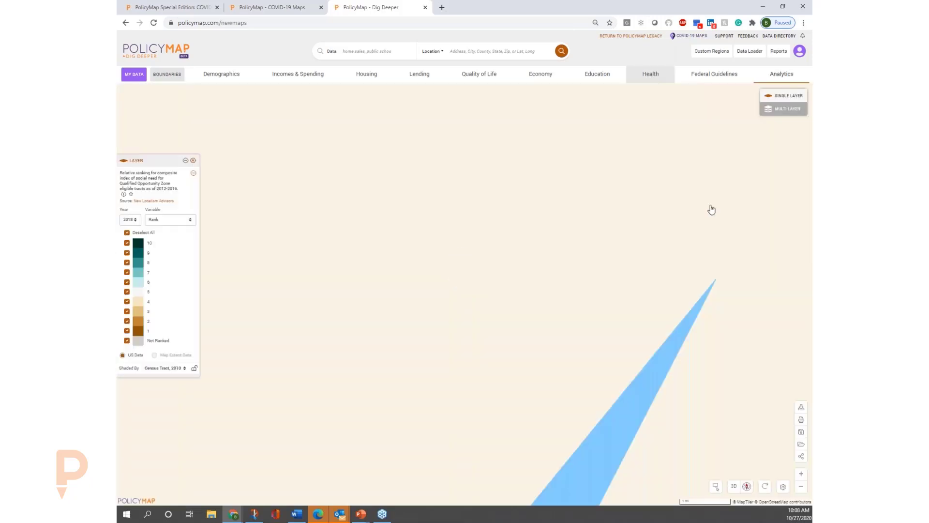
{"action": "left_click", "coordinate": [765, 487]}
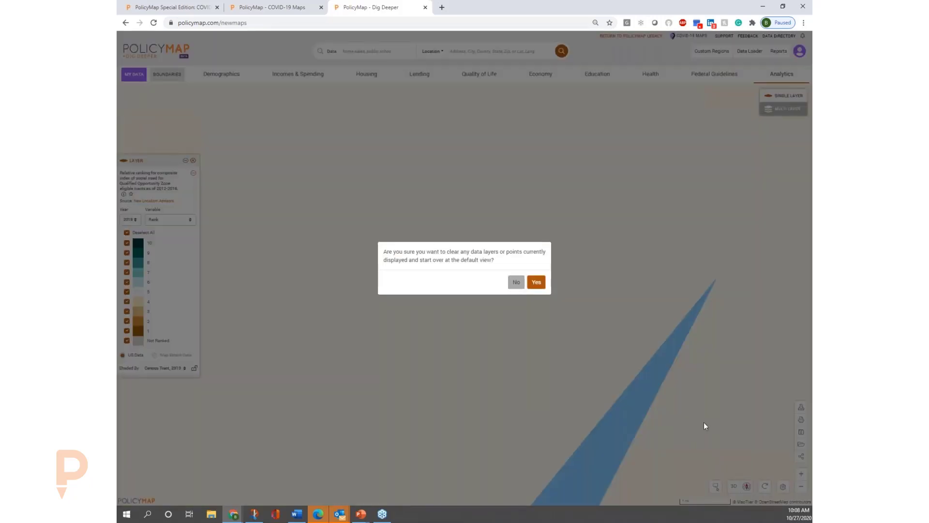
{"action": "left_click", "coordinate": [536, 282]}
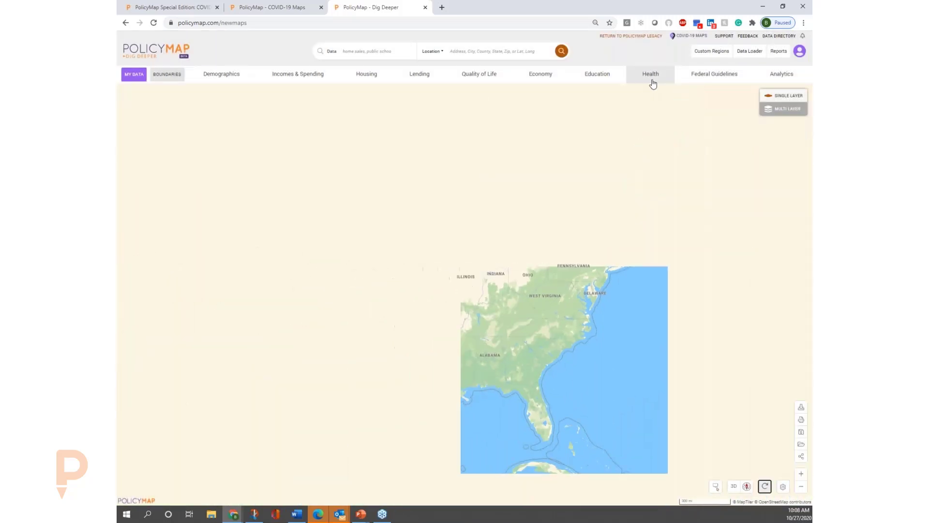
Map the Health data on COVID-19 cases by race and ethnicity for Black people.
{"action": "left_click", "coordinate": [652, 82]}
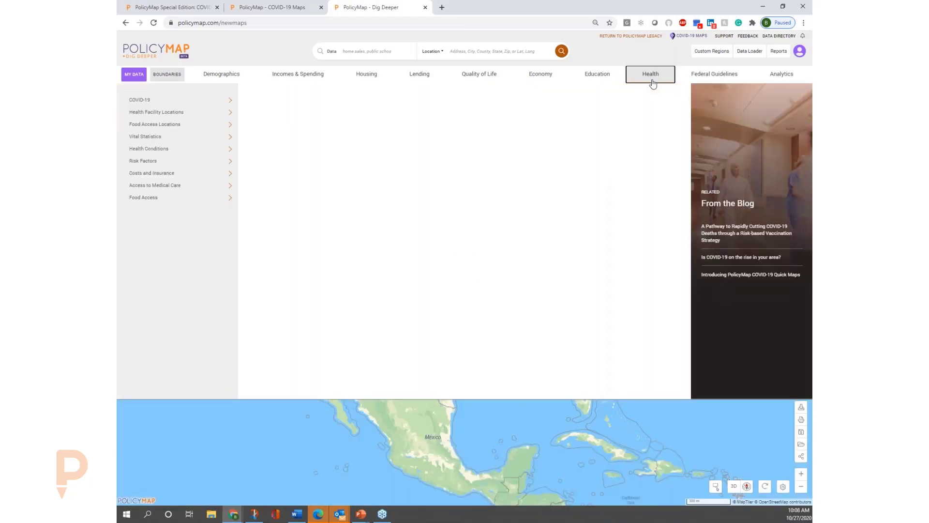
{"action": "mouse_move", "coordinate": [199, 107]}
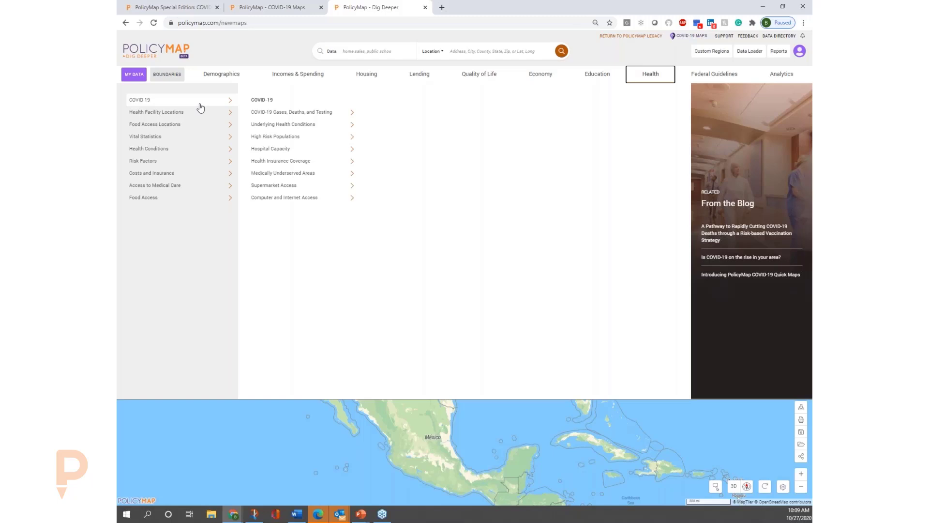
{"action": "mouse_move", "coordinate": [279, 115]}
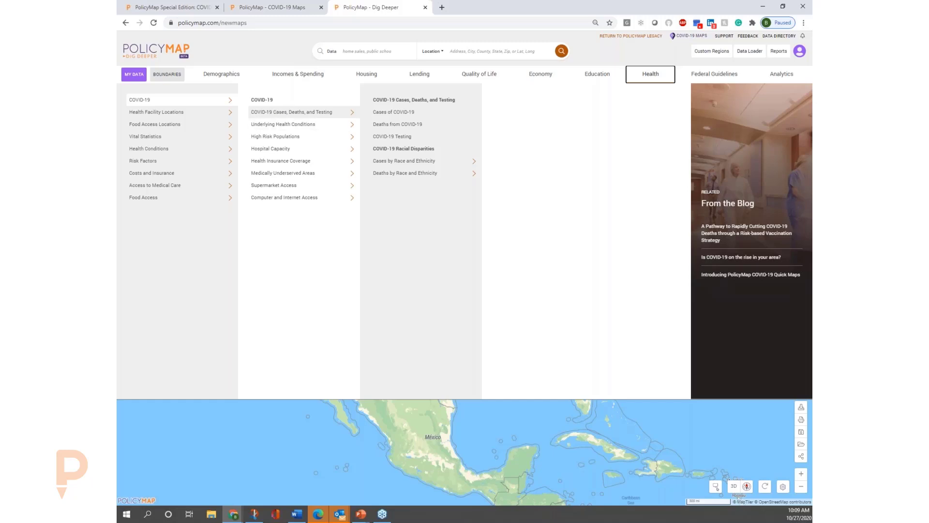
{"action": "mouse_move", "coordinate": [414, 166]}
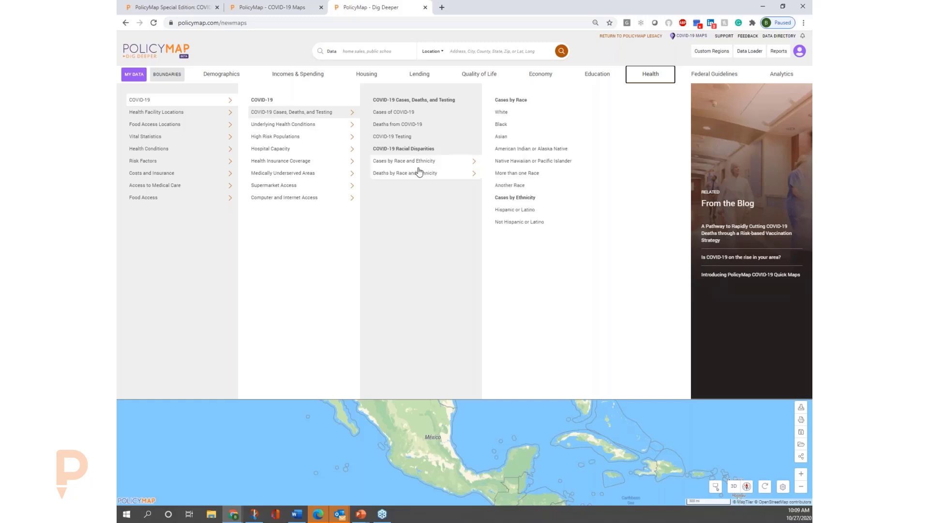
{"action": "left_click", "coordinate": [515, 129]}
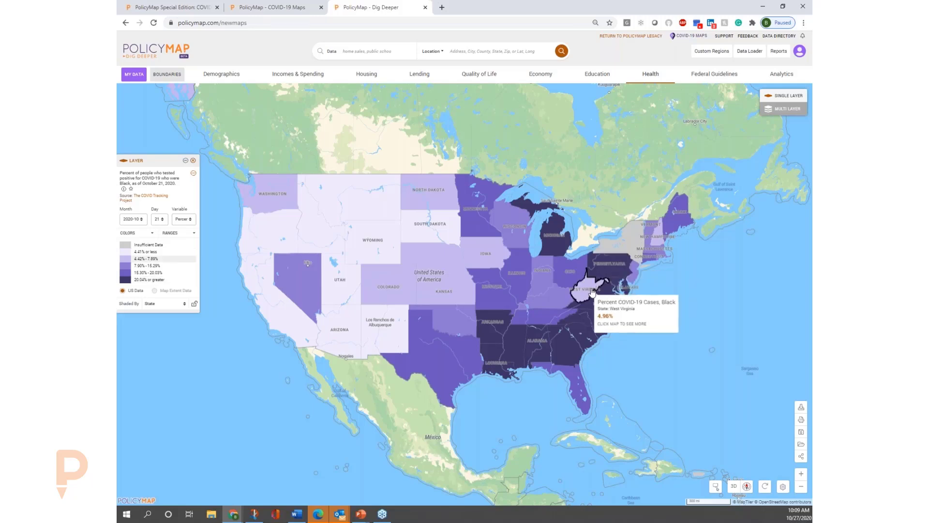
Check the layer's variable options, keep Percent, and view Pennsylvania's data details on the map.
{"action": "left_click", "coordinate": [192, 220]}
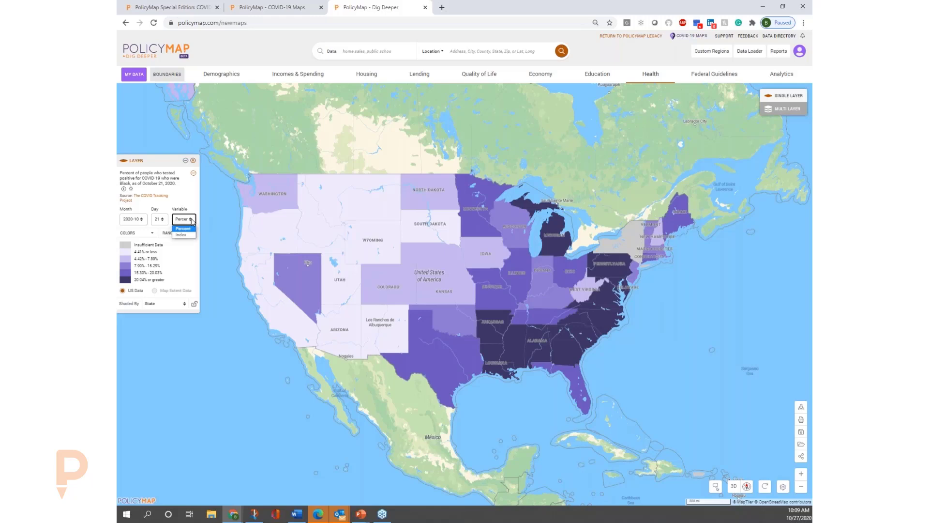
{"action": "left_click", "coordinate": [183, 227]}
{"action": "left_click", "coordinate": [594, 266]}
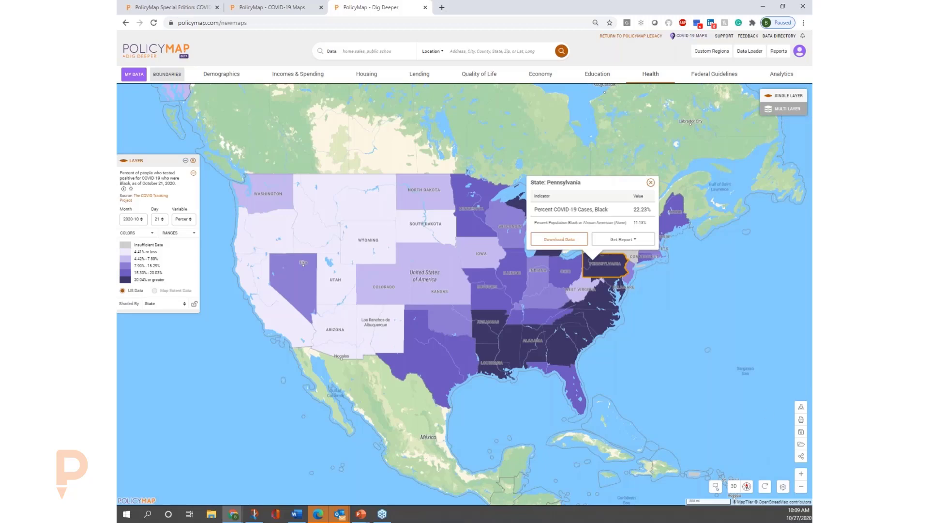
Check which geographies the layer can be shaded by around Pennsylvania, and close the state's data popup.
{"action": "left_click", "coordinate": [799, 474]}
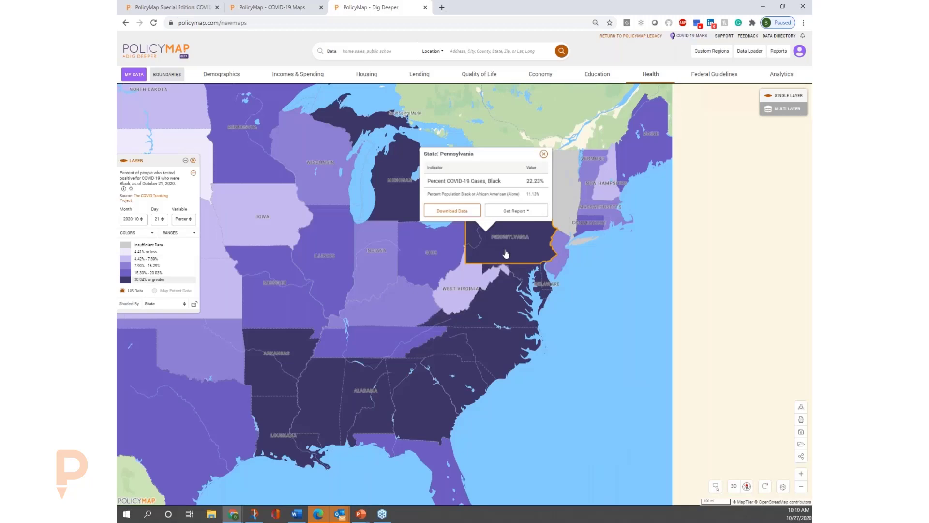
{"action": "double_click", "coordinate": [506, 254]}
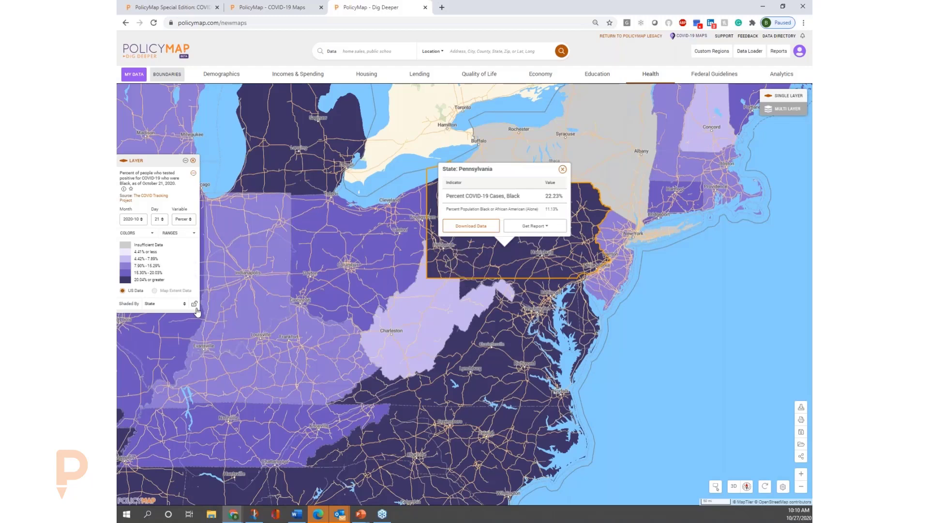
{"action": "left_click", "coordinate": [184, 306]}
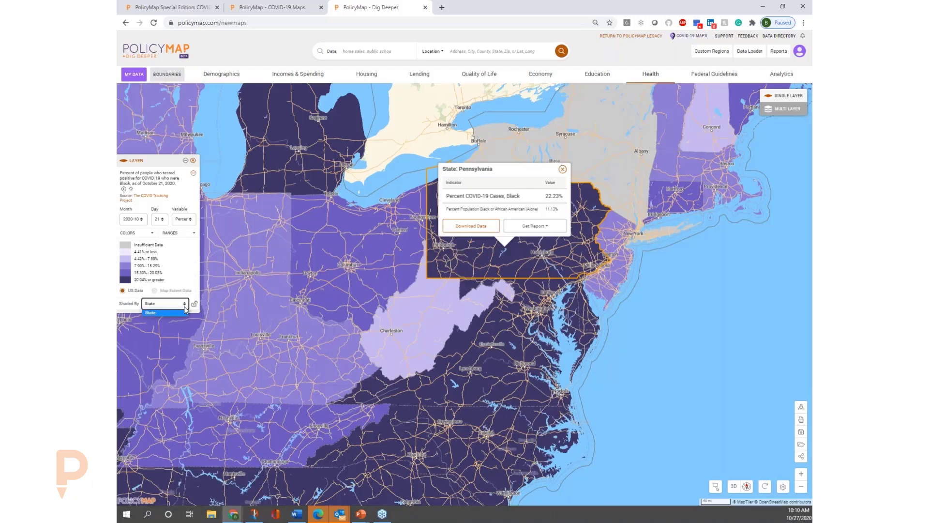
{"action": "left_click", "coordinate": [562, 170]}
{"action": "left_click", "coordinate": [563, 170]}
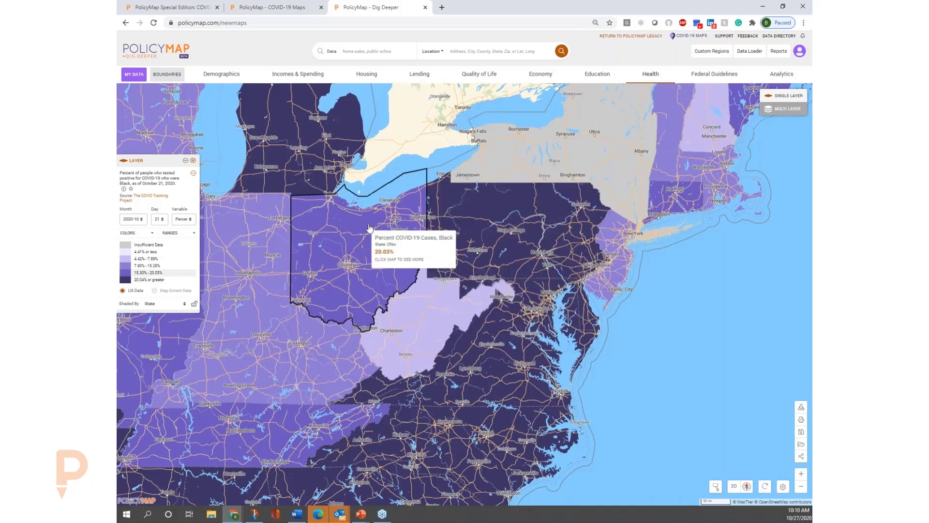
Browse the Health data's COVID-19 categories, including Underlying Health Conditions, High Risk Populations and Hospital Capacity.
{"action": "left_click", "coordinate": [650, 74]}
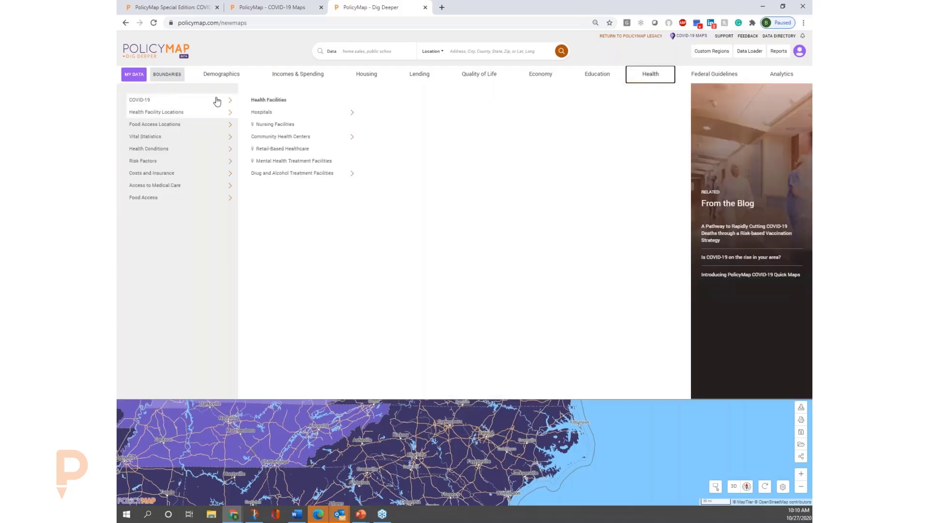
{"action": "mouse_move", "coordinate": [225, 101]}
{"action": "mouse_move", "coordinate": [333, 123]}
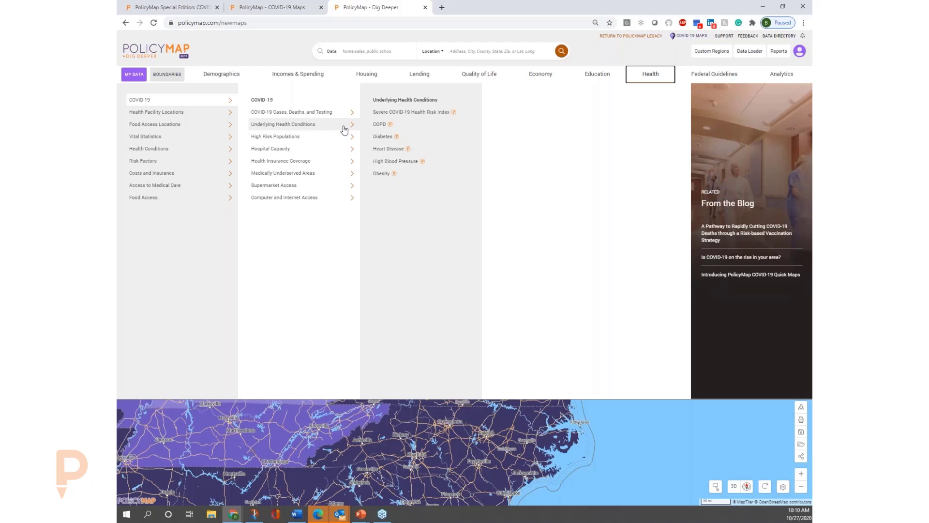
{"action": "left_click", "coordinate": [344, 139]}
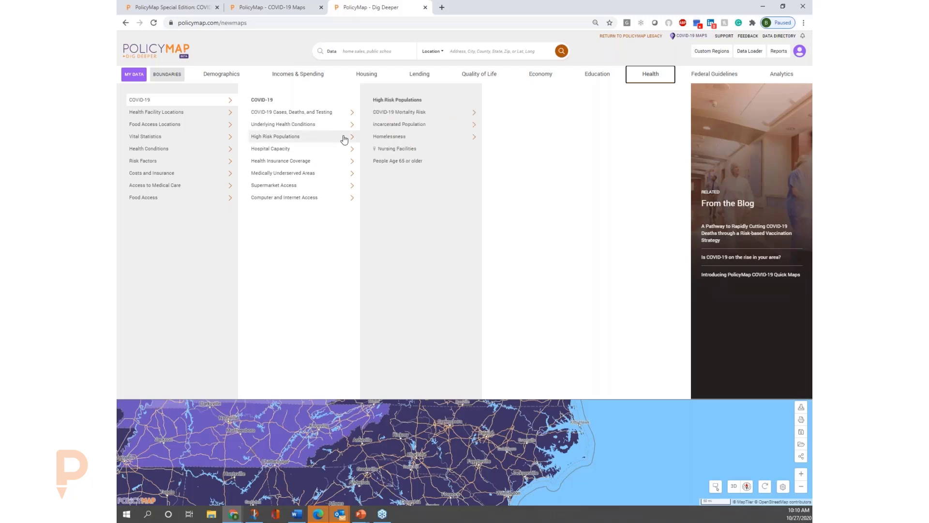
{"action": "left_click", "coordinate": [344, 150]}
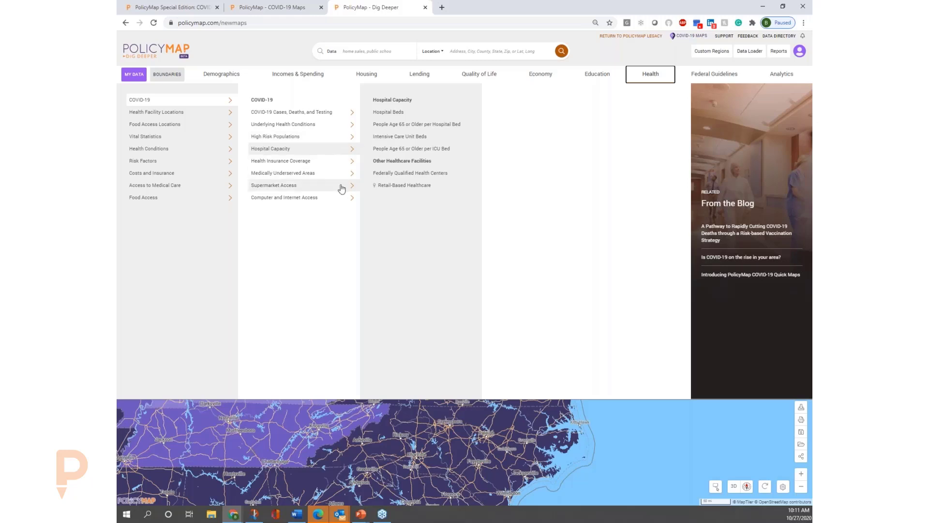
{"action": "left_click", "coordinate": [347, 199]}
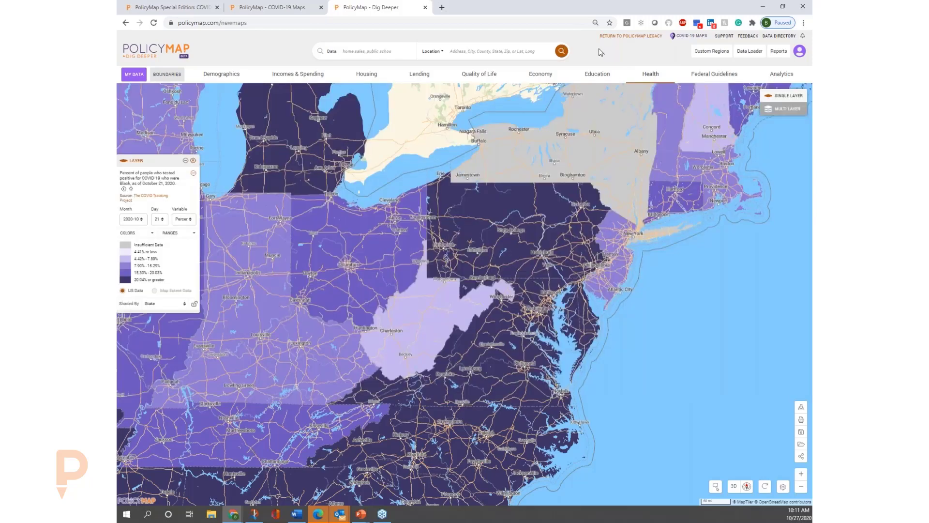
Look through the data categories under Demographics, Incomes & Spending and Housing.
{"action": "left_click", "coordinate": [211, 74]}
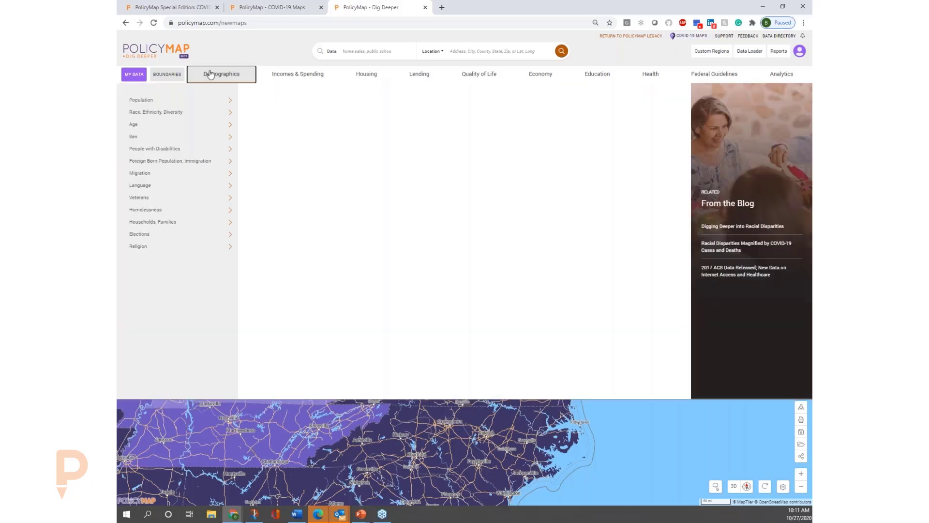
{"action": "left_click", "coordinate": [268, 76]}
{"action": "left_click", "coordinate": [365, 77]}
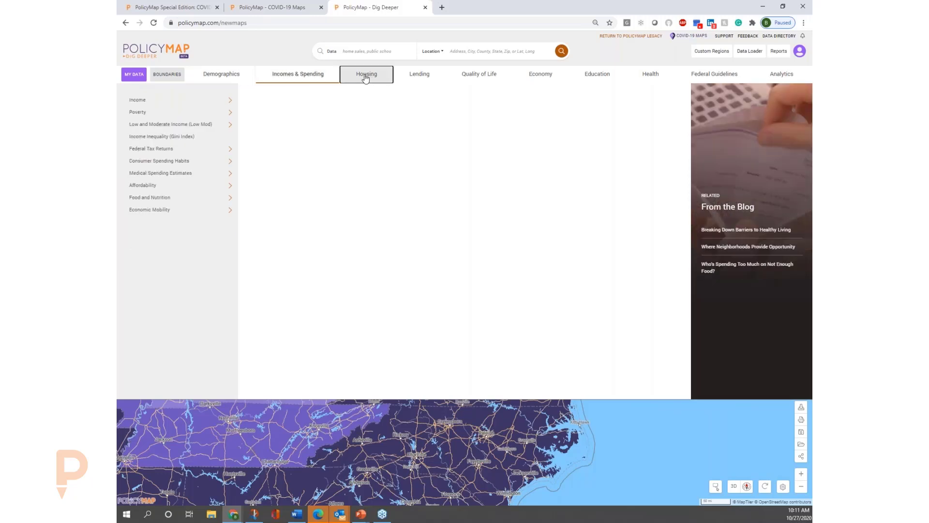
Map the Demographics indicator In Poverty with a Disability from the People with Disabilities data.
{"action": "left_click", "coordinate": [223, 77]}
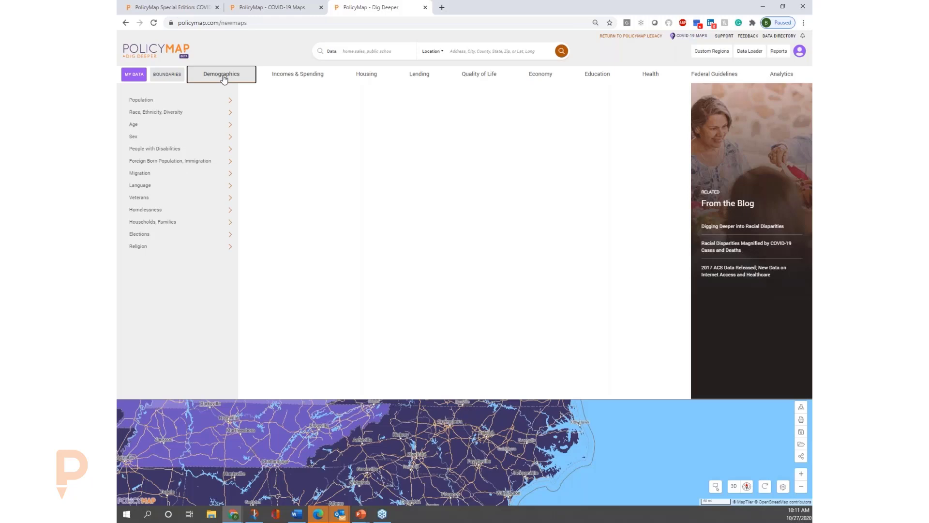
{"action": "mouse_move", "coordinate": [215, 115]}
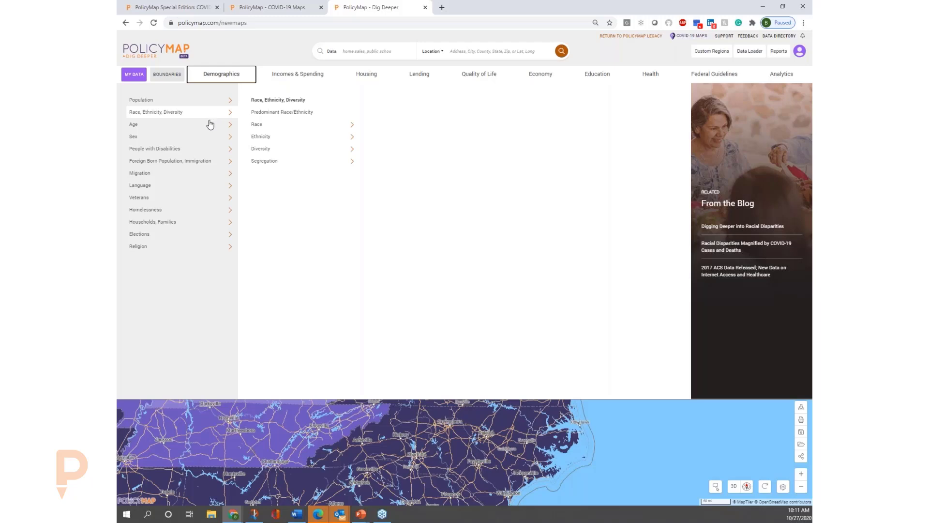
{"action": "mouse_move", "coordinate": [210, 131]}
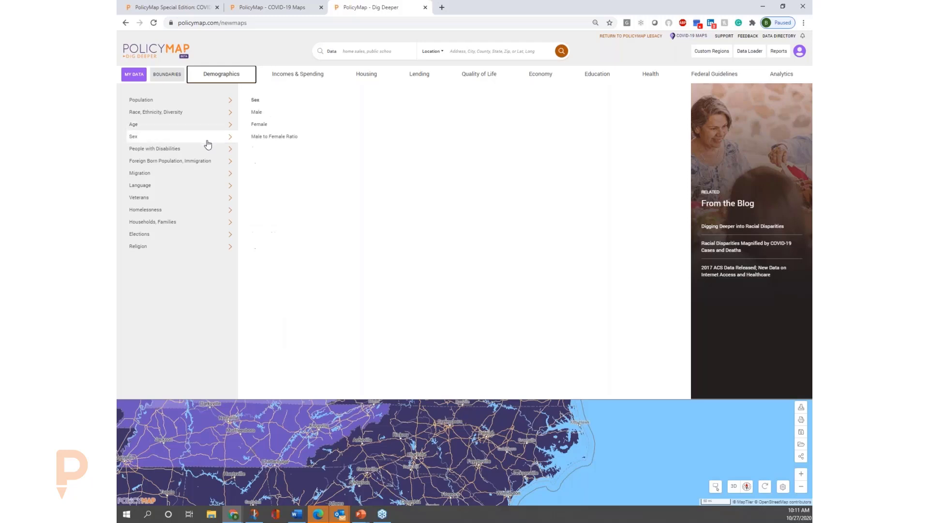
{"action": "mouse_move", "coordinate": [208, 152]}
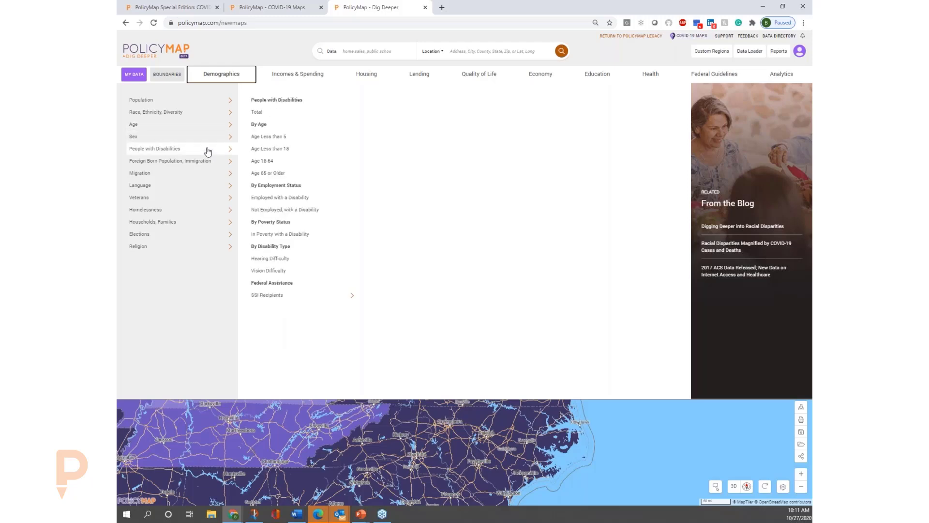
{"action": "left_click", "coordinate": [308, 239]}
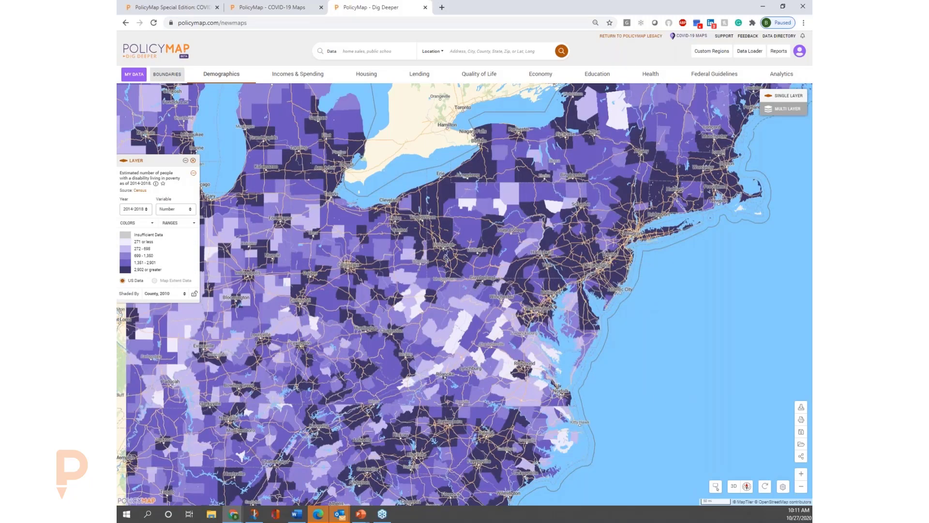
Search for the city of Philadelphia, PA and centre the map on it.
{"action": "left_click", "coordinate": [493, 51]}
{"action": "type", "text": "phila"}
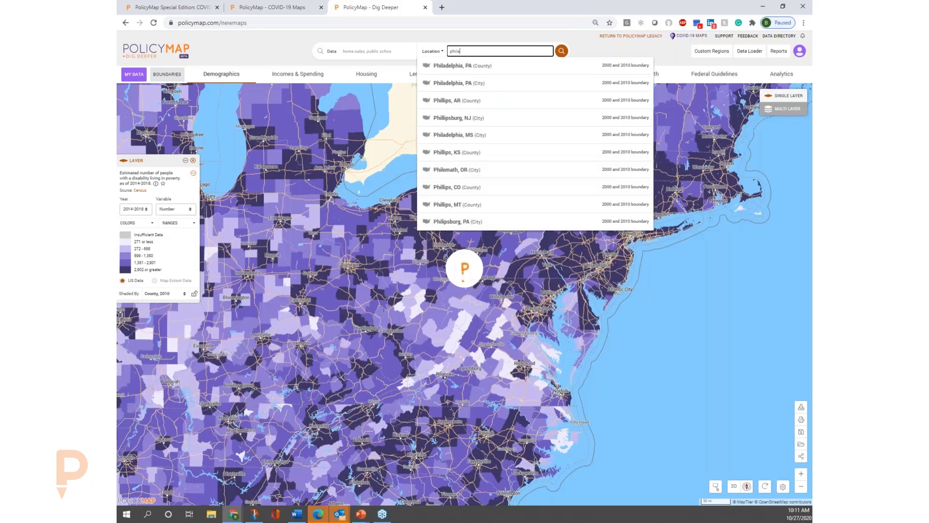
{"action": "left_click", "coordinate": [490, 89]}
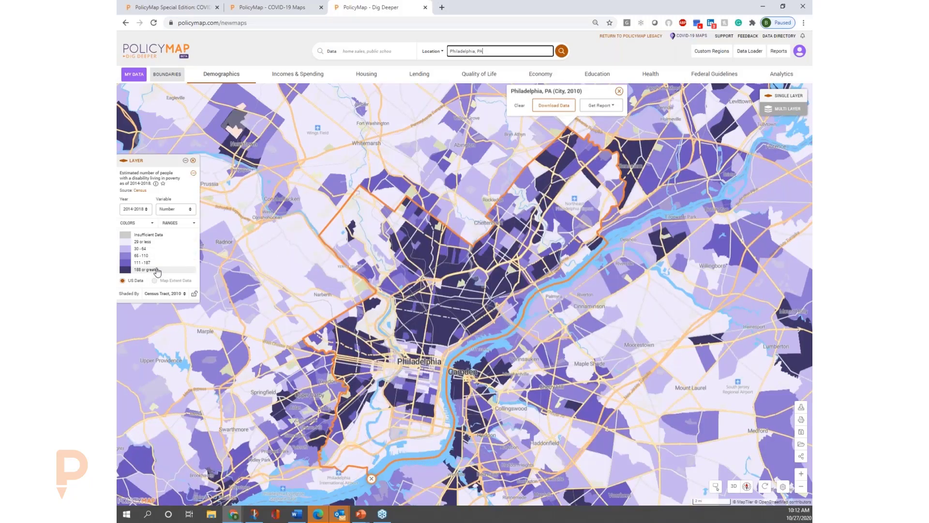
Change the disability layer's variable to Percent of People in Poverty and bring central Philadelphia into view.
{"action": "left_click", "coordinate": [187, 210]}
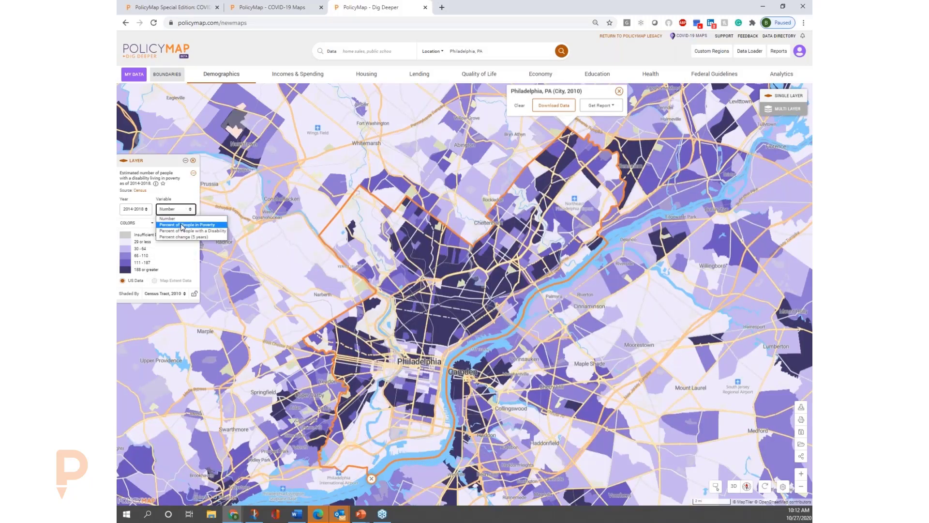
{"action": "left_click", "coordinate": [182, 225]}
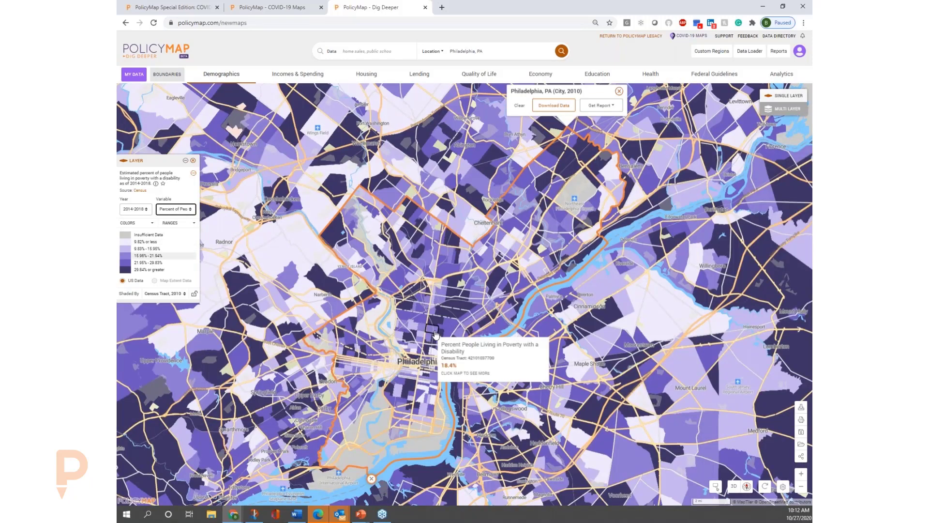
{"action": "left_click", "coordinate": [434, 329]}
{"action": "left_click_drag", "start_coordinate": [439, 314], "coordinate": [449, 278]}
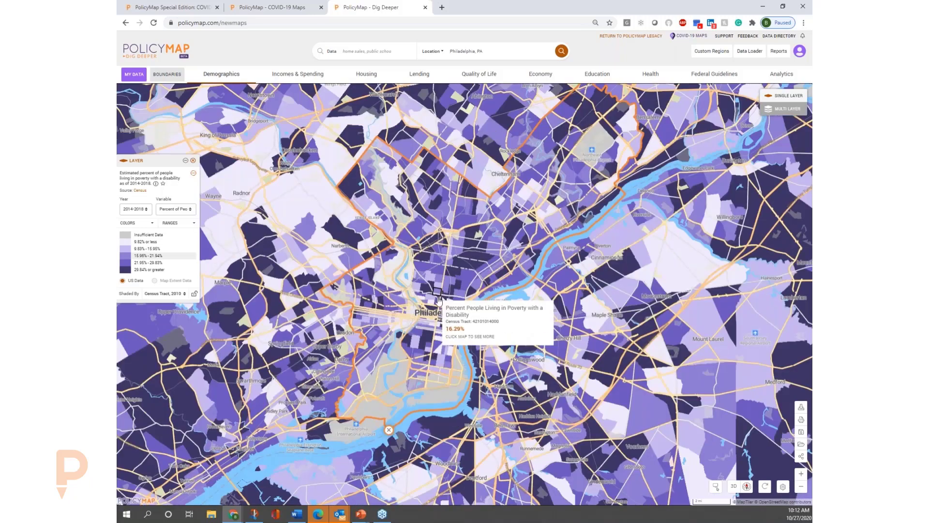
Raise the highest range's lower limit to 38.15% and show only the census tracts in that range.
{"action": "left_click", "coordinate": [149, 271]}
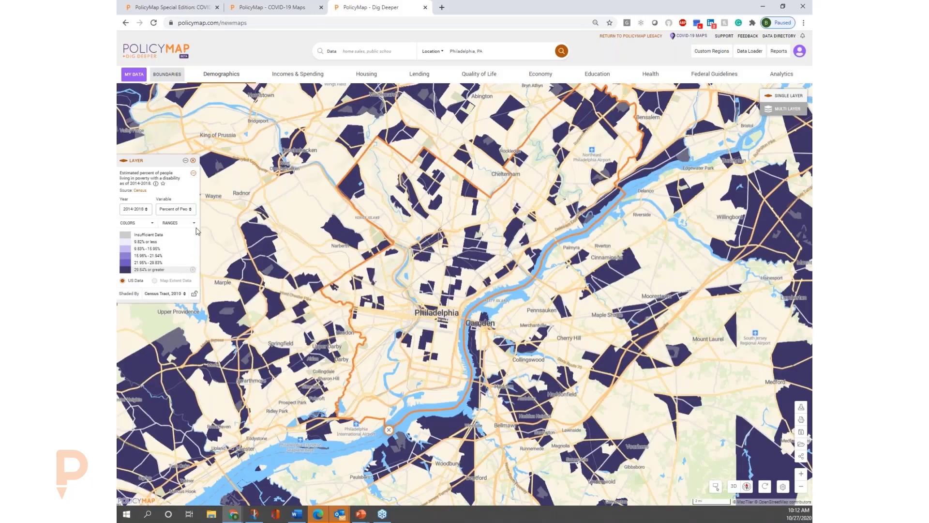
{"action": "left_click", "coordinate": [173, 226]}
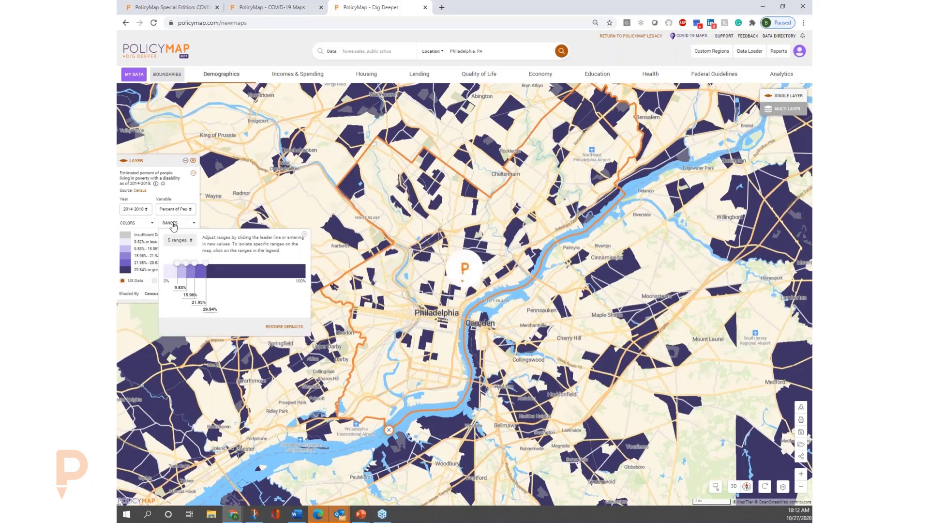
{"action": "left_click_drag", "start_coordinate": [212, 269], "coordinate": [223, 269]}
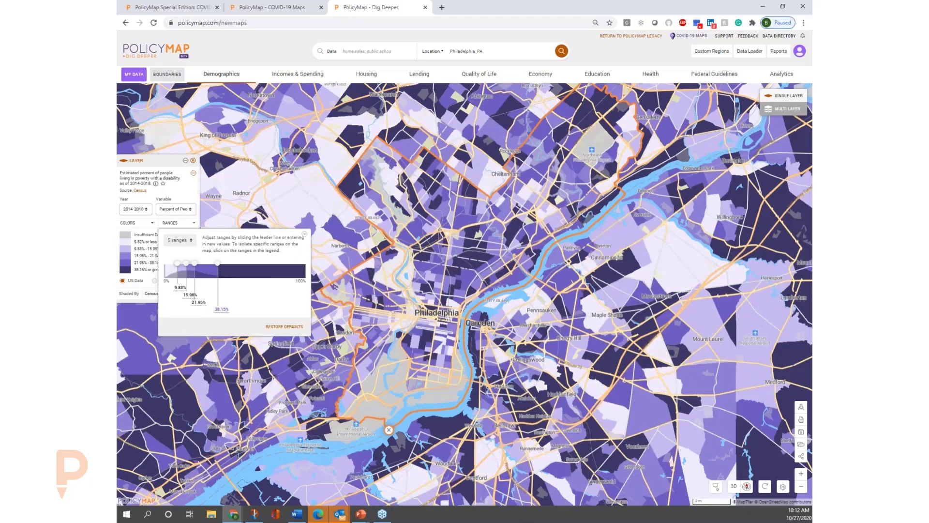
{"action": "left_click", "coordinate": [151, 272]}
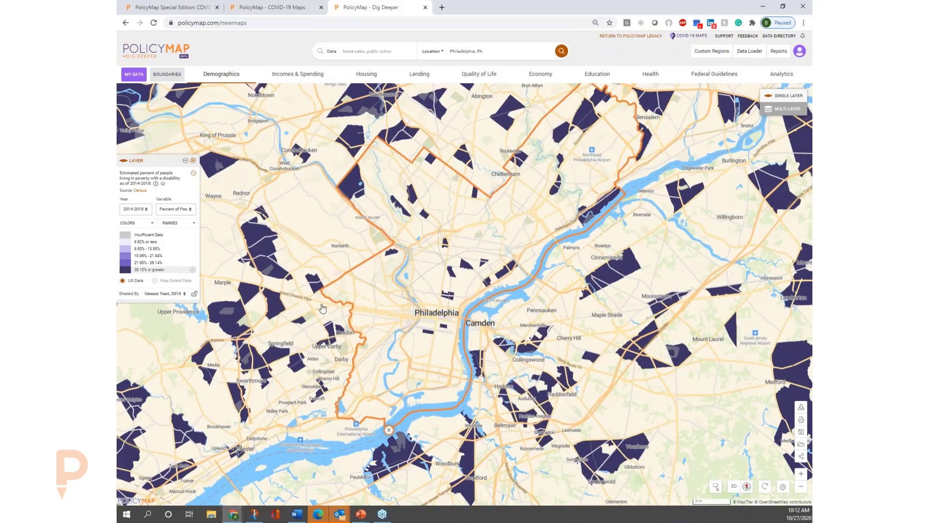
{"action": "left_click", "coordinate": [429, 332]}
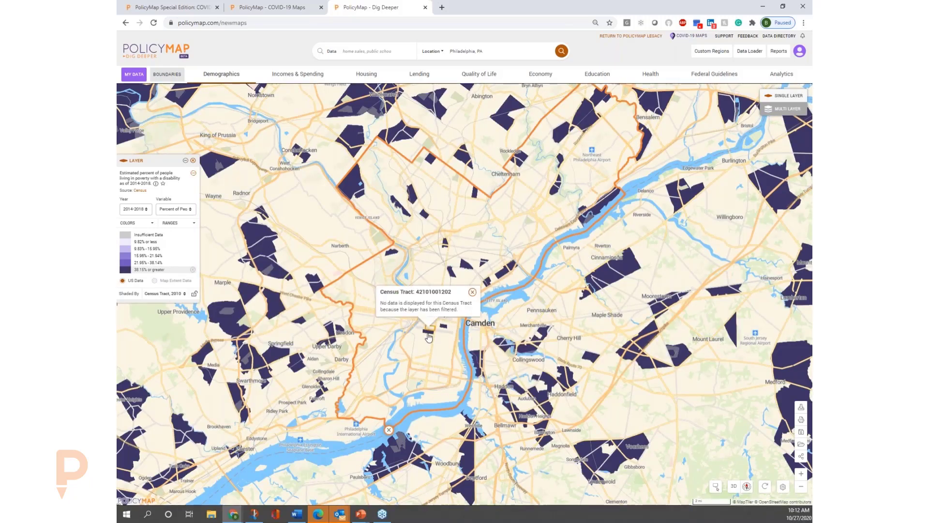
{"action": "left_click", "coordinate": [428, 334]}
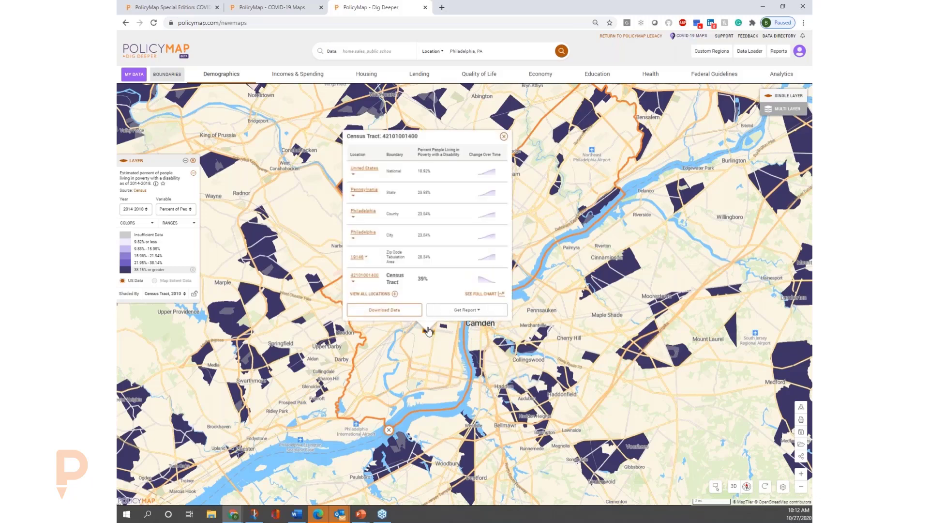
{"action": "left_click", "coordinate": [485, 294]}
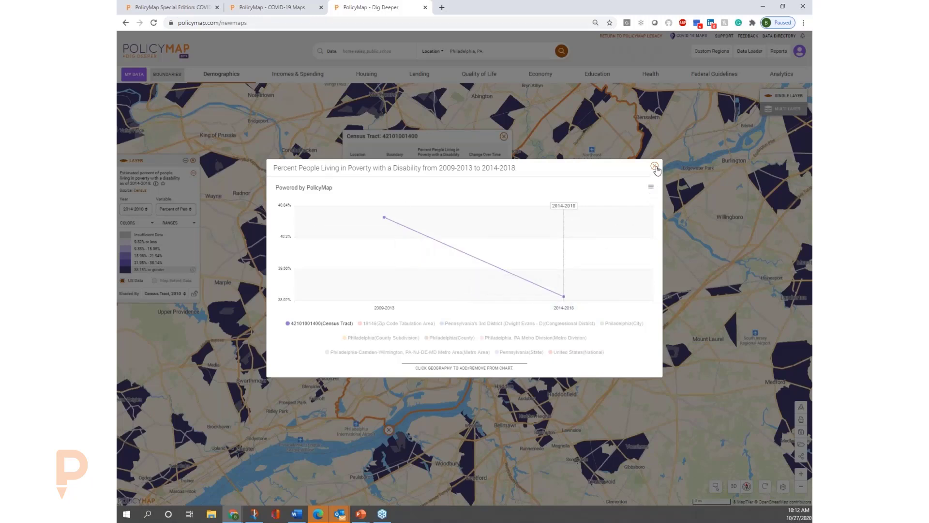
{"action": "left_click", "coordinate": [655, 166]}
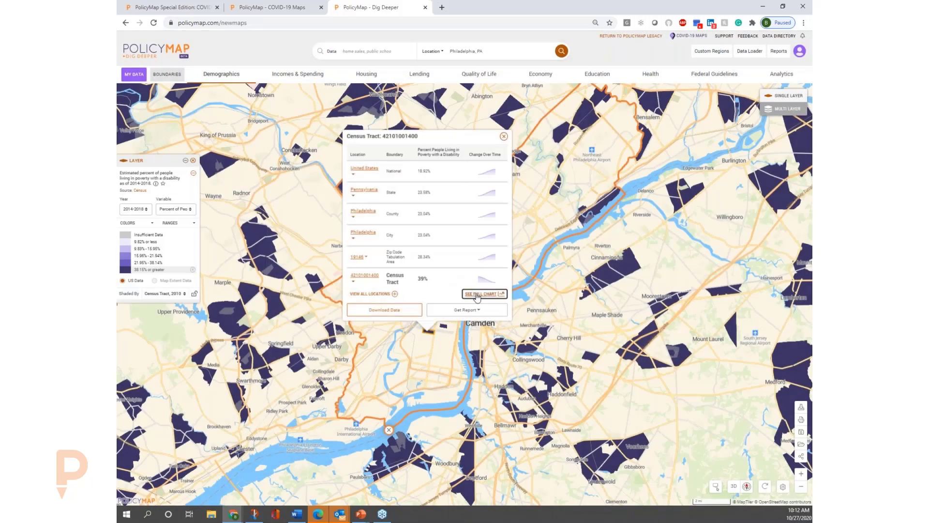
Compare the tract's trend with its zip code area, Philadelphia city and county subdivision in the full chart, and check the chart's download options.
{"action": "left_click", "coordinate": [477, 295]}
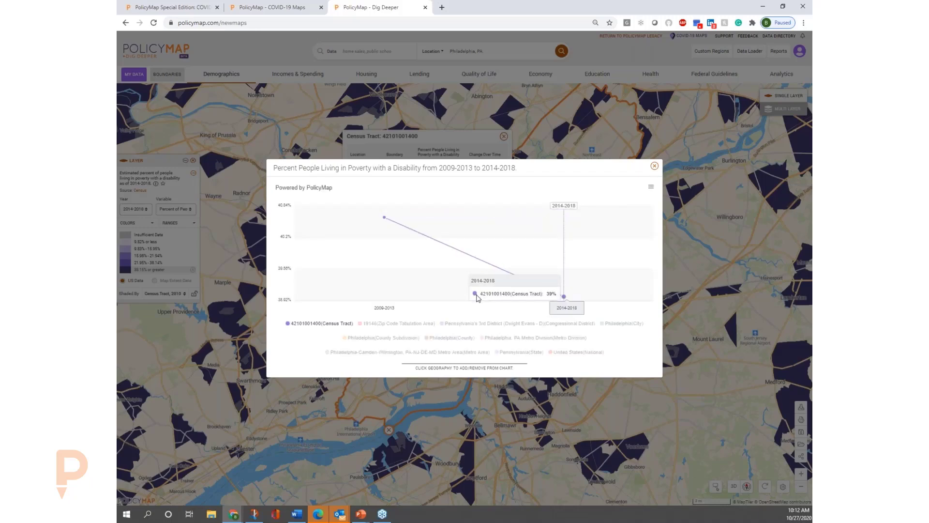
{"action": "left_click", "coordinate": [415, 327]}
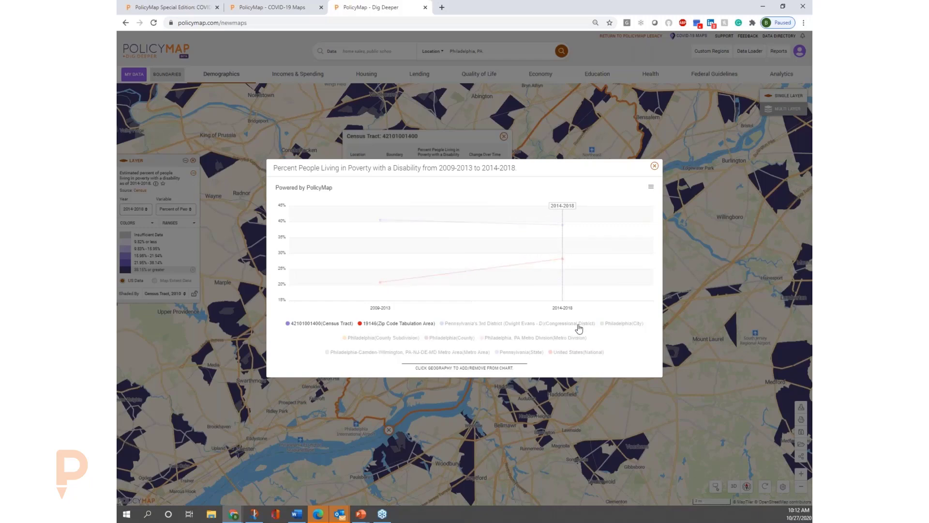
{"action": "left_click", "coordinate": [624, 327]}
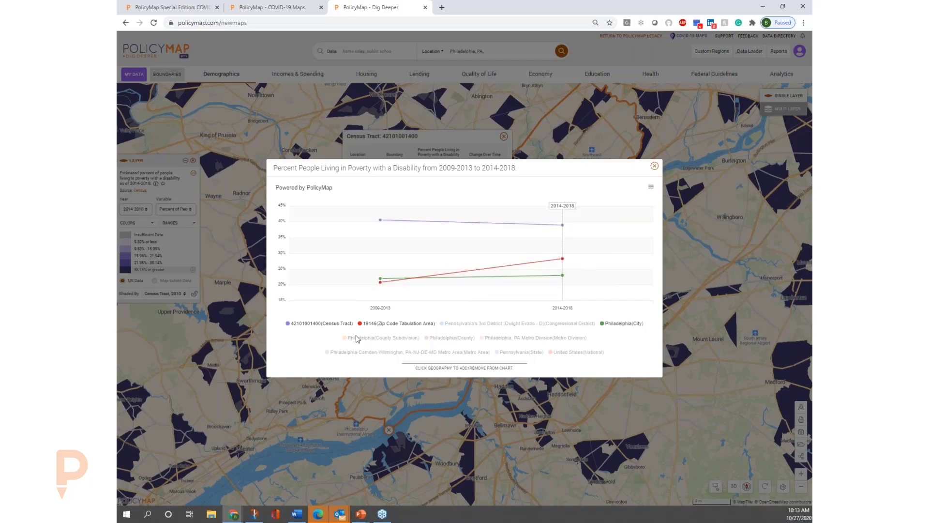
{"action": "left_click", "coordinate": [374, 338]}
{"action": "left_click", "coordinate": [650, 187]}
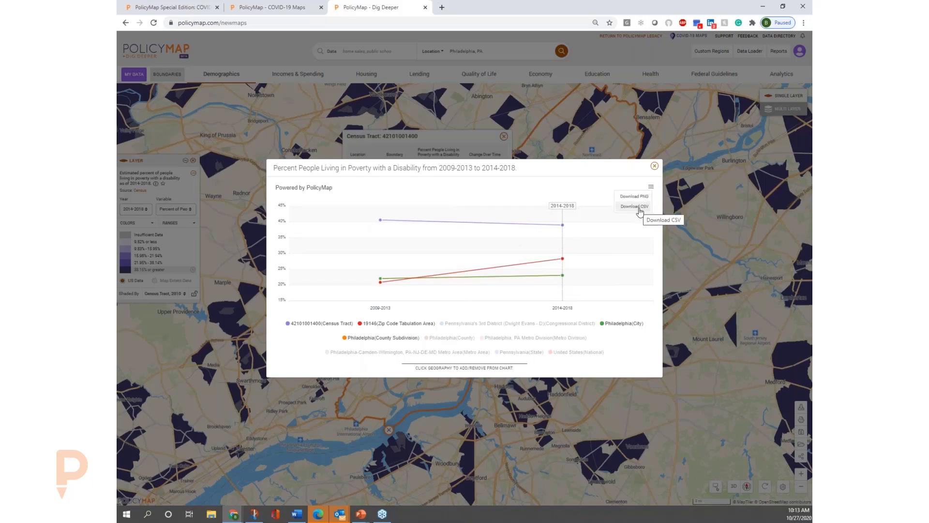
{"action": "left_click", "coordinate": [655, 167]}
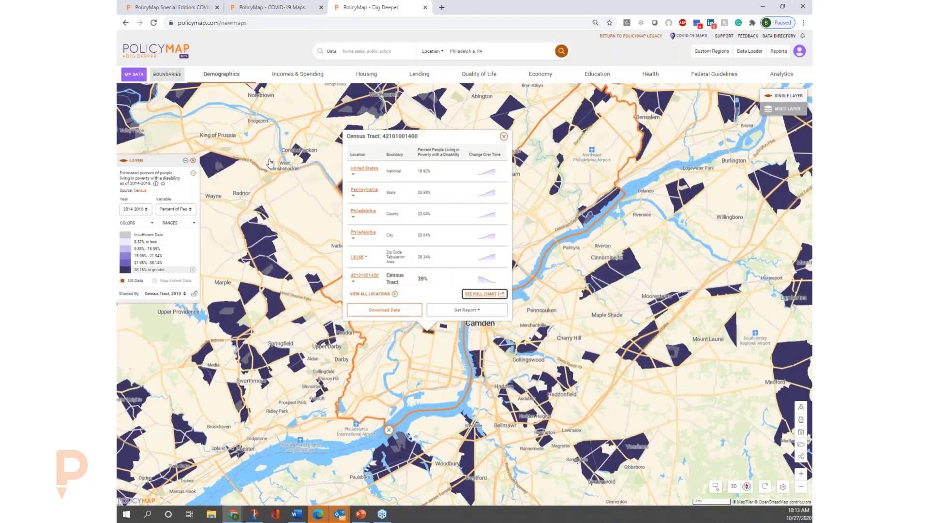
Browse the Demographics indicators for People with Disabilities and for Veterans by Poverty Status.
{"action": "left_click", "coordinate": [231, 78]}
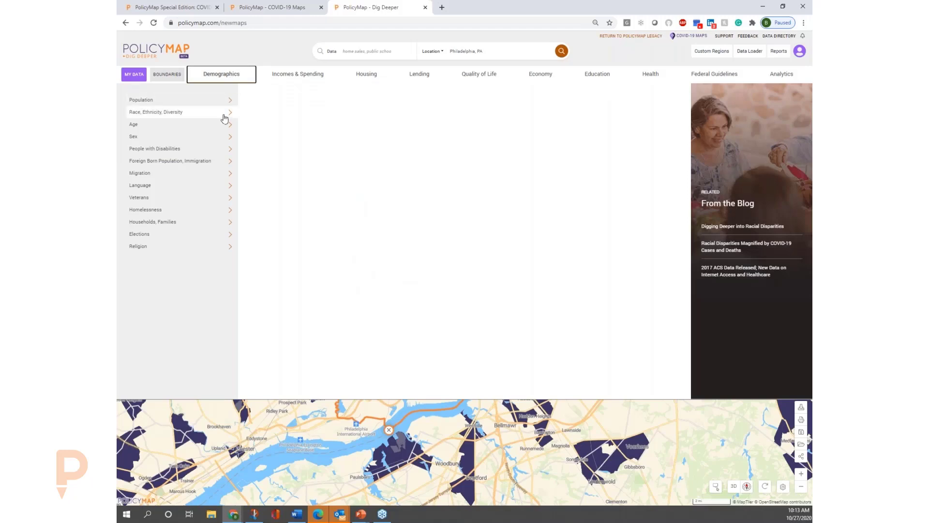
{"action": "left_click", "coordinate": [211, 150]}
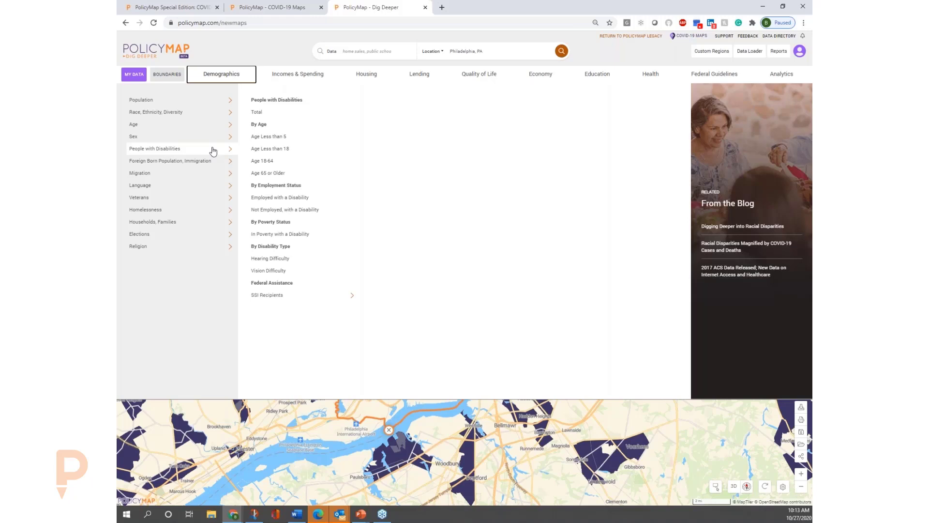
{"action": "mouse_move", "coordinate": [223, 198]}
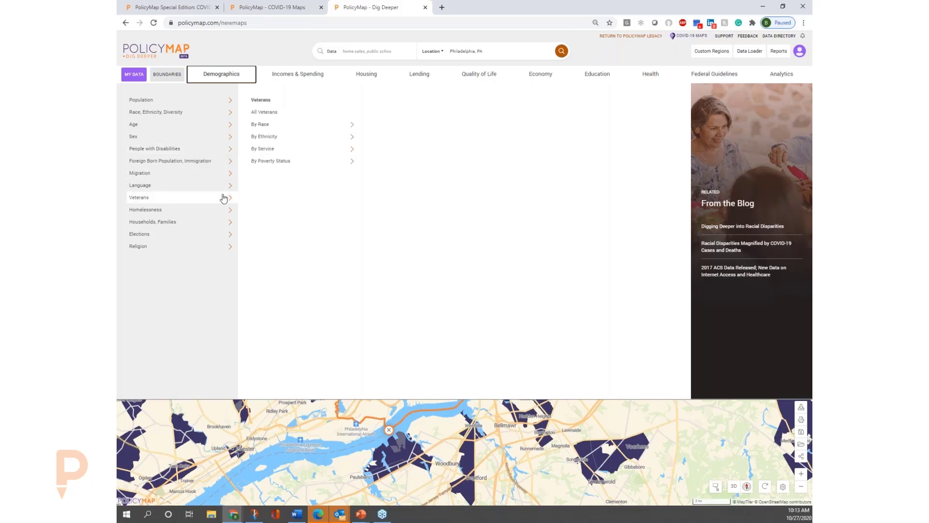
{"action": "mouse_move", "coordinate": [296, 167]}
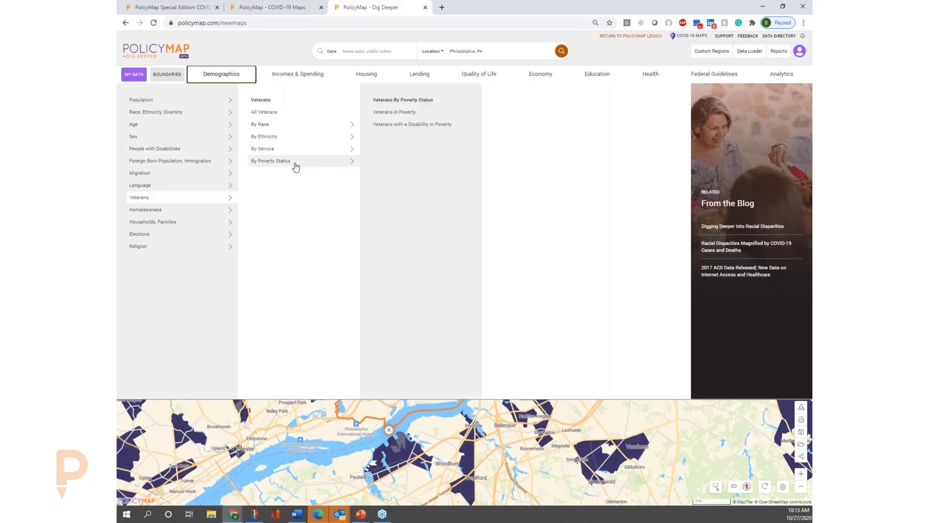
Map the Incomes & Spending indicator Median Family Income for All Families.
{"action": "left_click", "coordinate": [307, 77]}
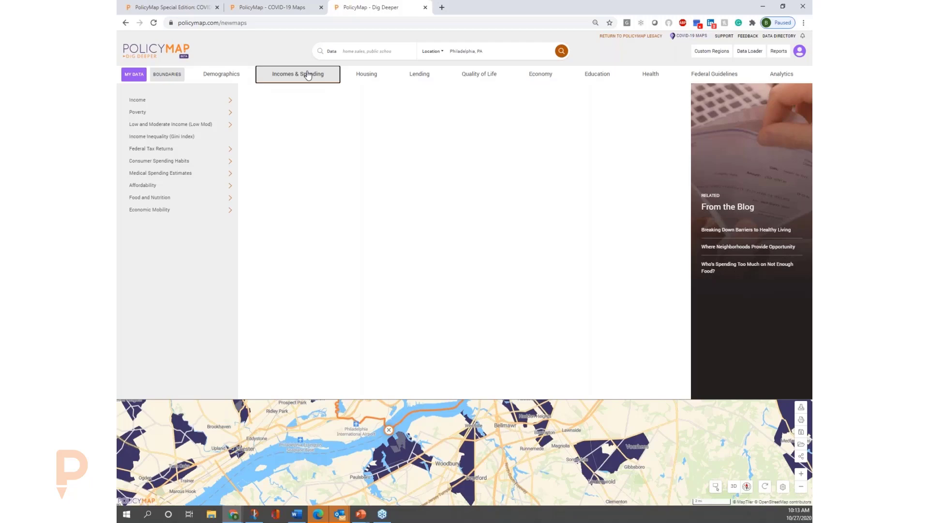
{"action": "mouse_move", "coordinate": [222, 100]}
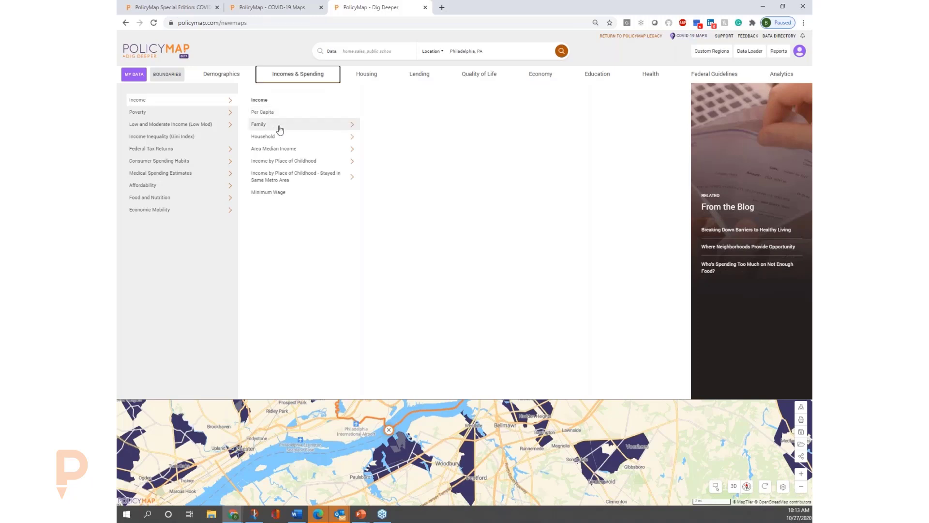
{"action": "mouse_move", "coordinate": [280, 129]}
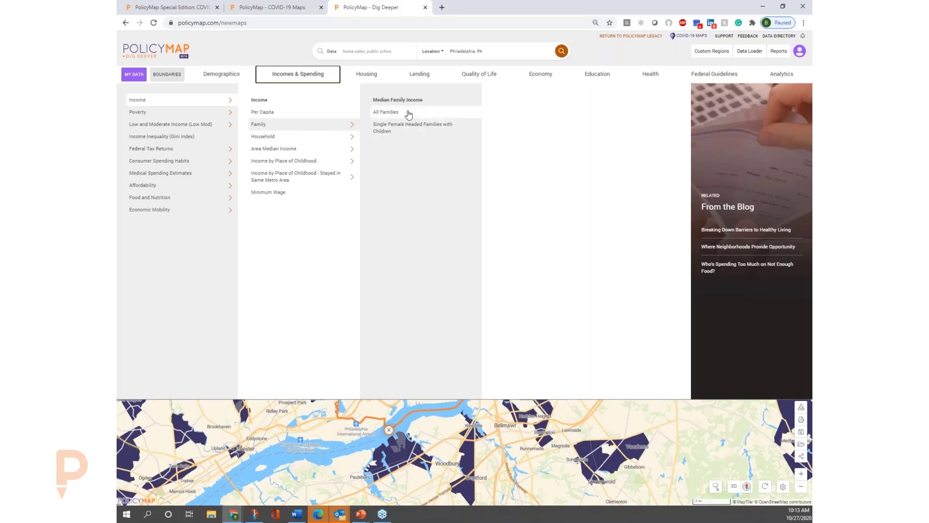
{"action": "left_click", "coordinate": [408, 114]}
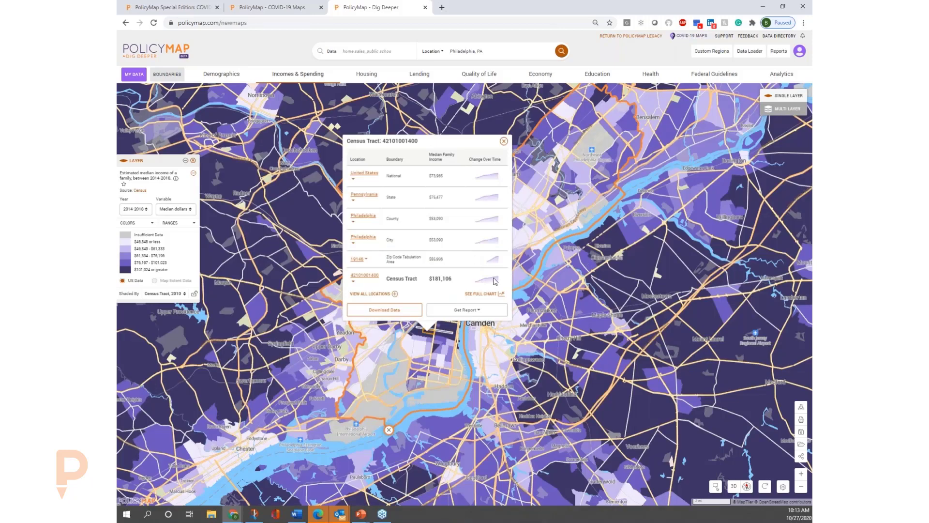
Close the census tract popup and show only the tracts in the lowest median family income range.
{"action": "left_click", "coordinate": [503, 140]}
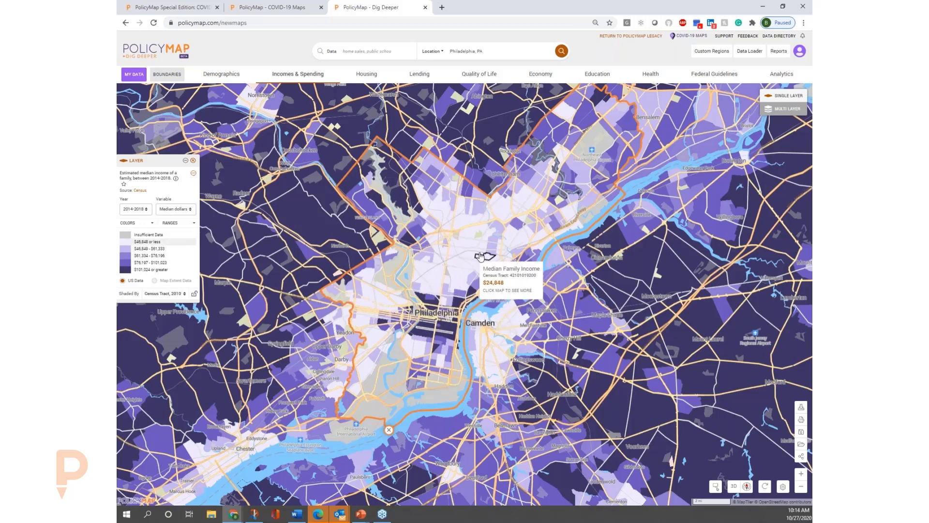
{"action": "left_click", "coordinate": [165, 242]}
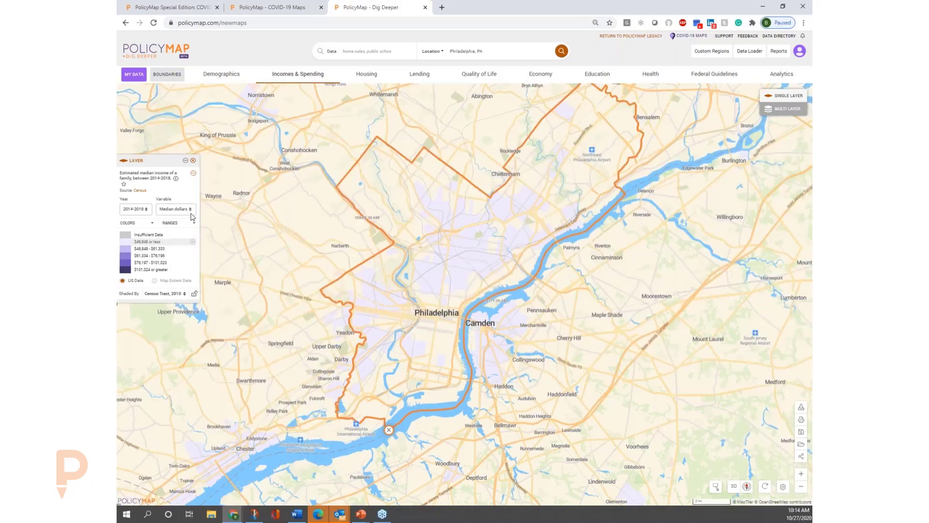
{"action": "mouse_move", "coordinate": [448, 270]}
Map the Incomes & Spending indicator Income Inequality (Gini Index).
{"action": "left_click", "coordinate": [319, 79]}
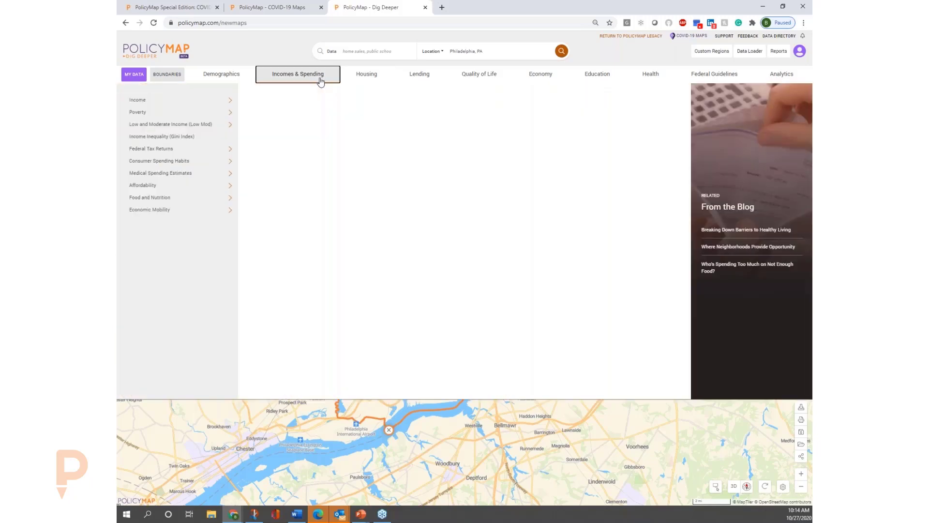
{"action": "left_click", "coordinate": [194, 140]}
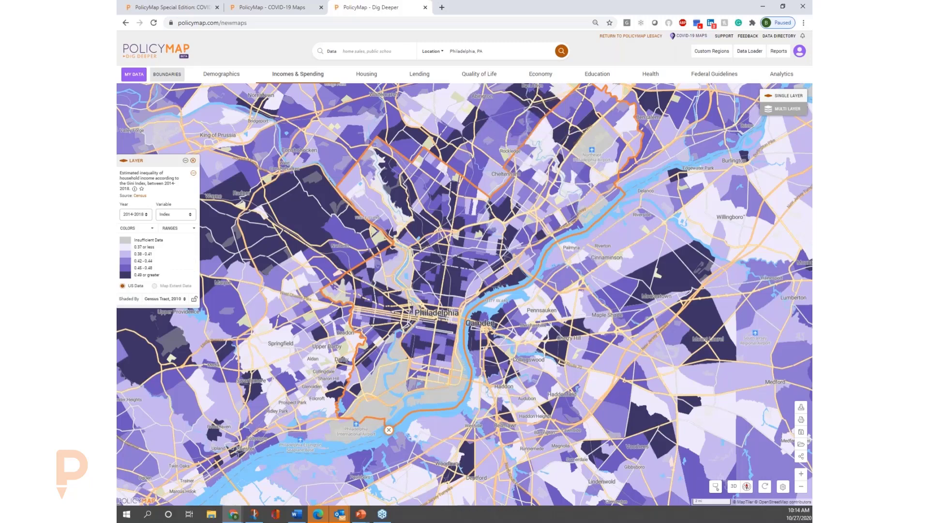
{"action": "left_click", "coordinate": [485, 50]}
{"action": "left_click_drag", "start_coordinate": [498, 53], "coordinate": [450, 51]}
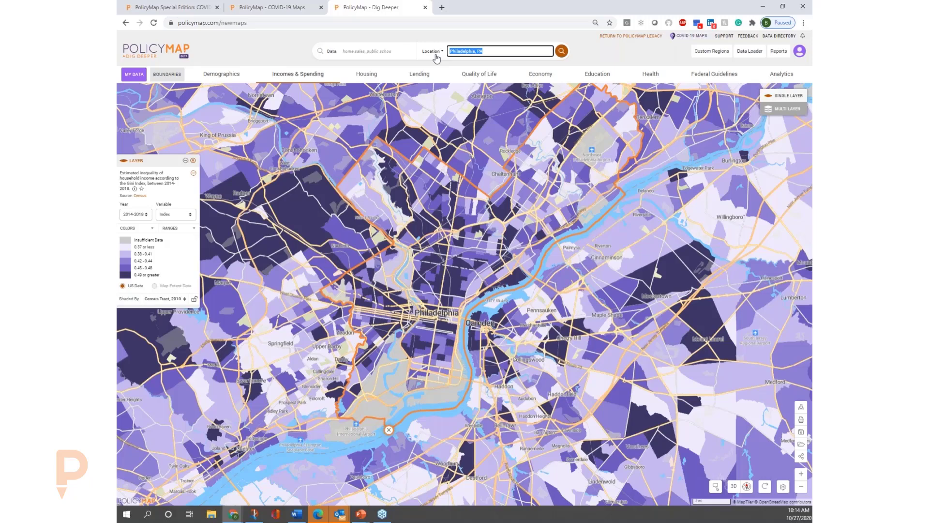
{"action": "type", "text": "19133"}
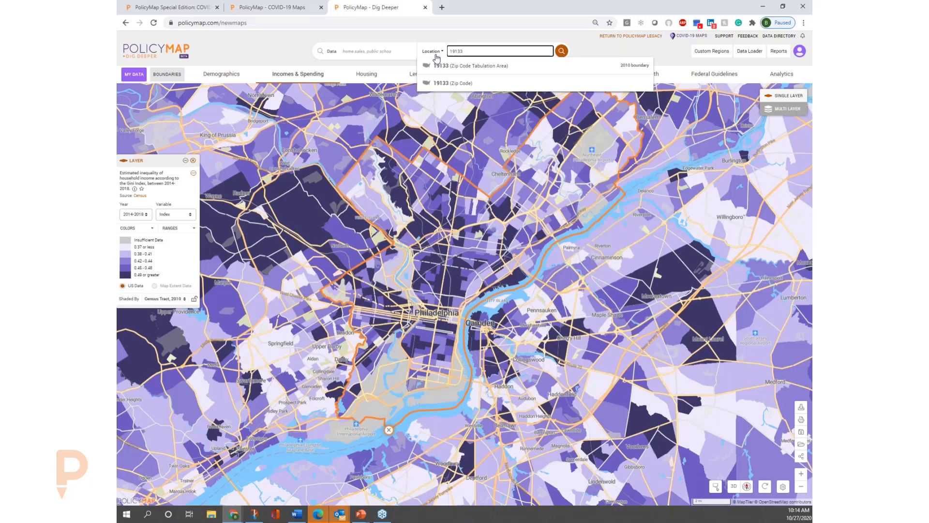
{"action": "key", "text": "Return"}
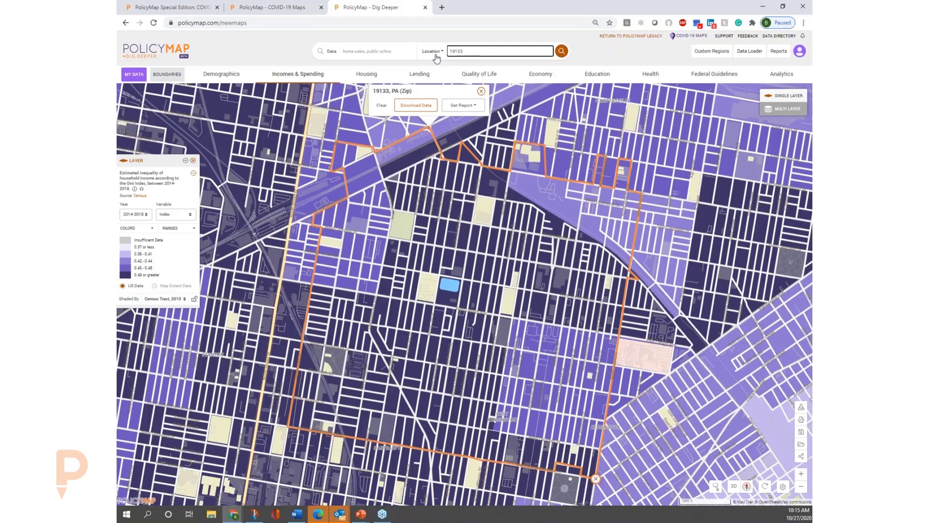
{"action": "mouse_move", "coordinate": [451, 264]}
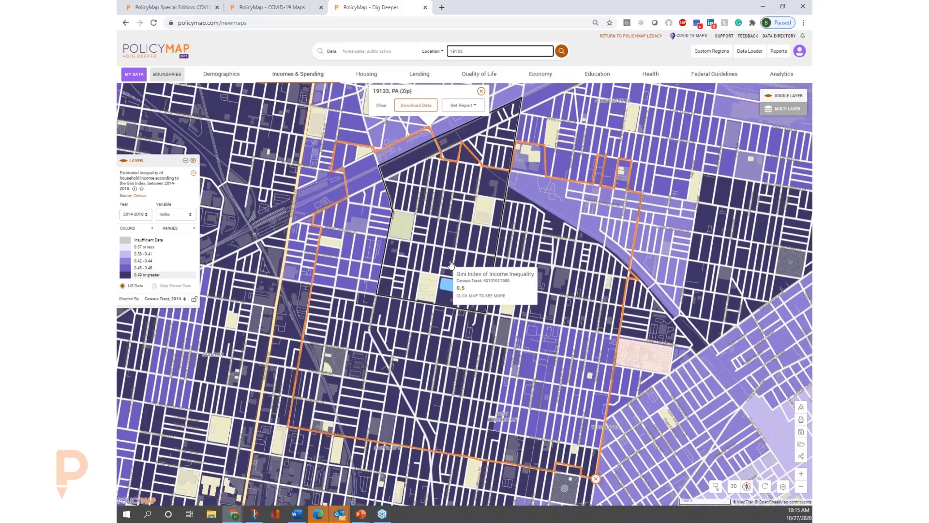
{"action": "left_click", "coordinate": [451, 265]}
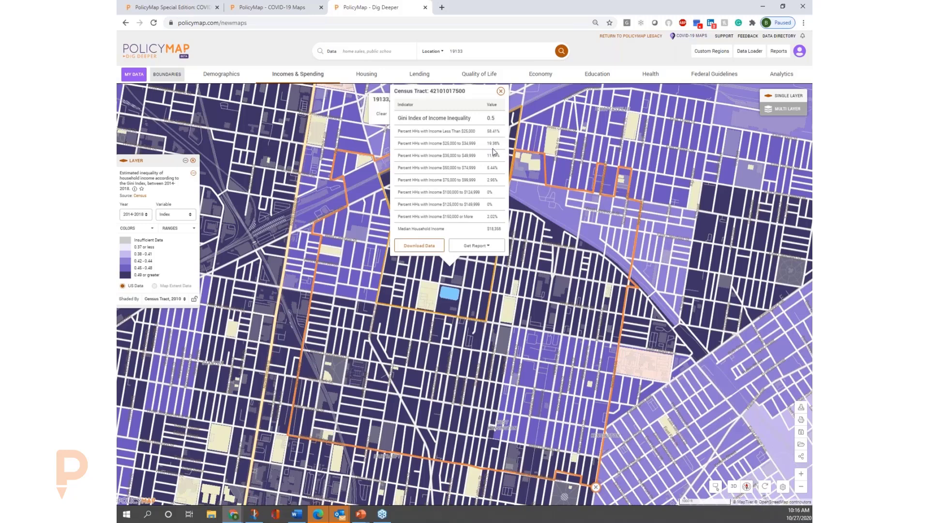
Close the census tract data and map the Health indicator Life Expectancy at Birth from Vital Statistics.
{"action": "left_click", "coordinate": [501, 92]}
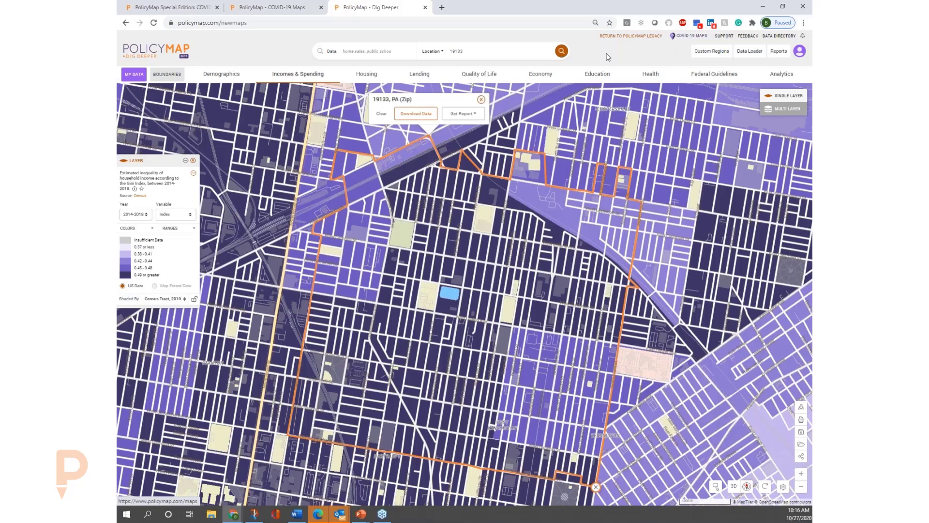
{"action": "left_click", "coordinate": [650, 74]}
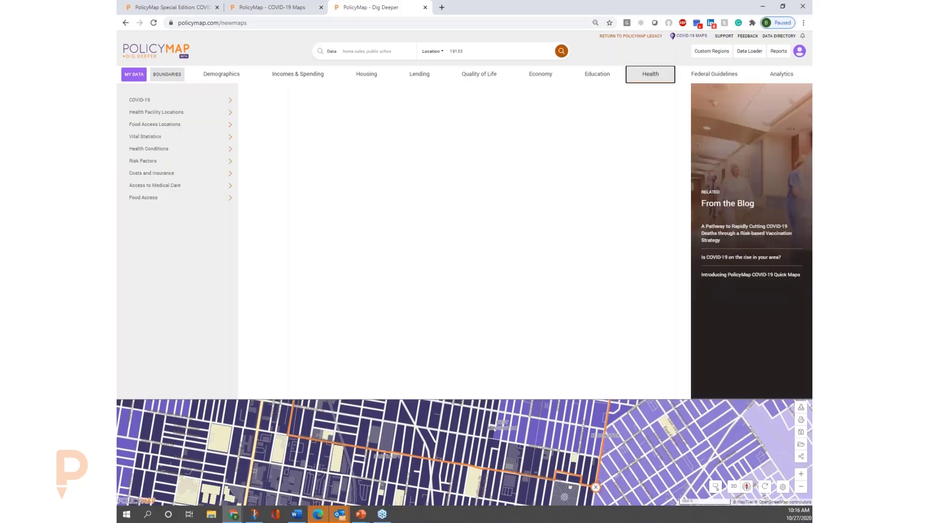
{"action": "left_click", "coordinate": [175, 138]}
{"action": "left_click", "coordinate": [316, 139]}
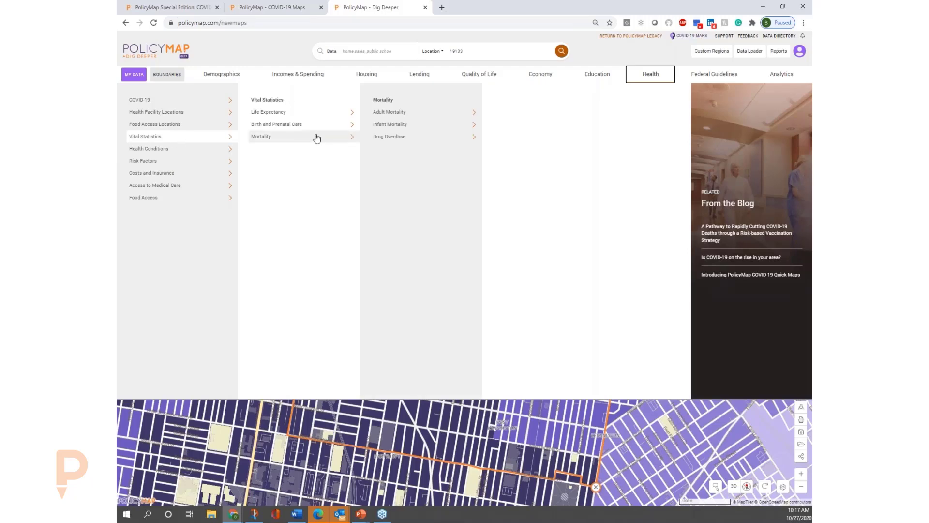
{"action": "mouse_move", "coordinate": [319, 128]}
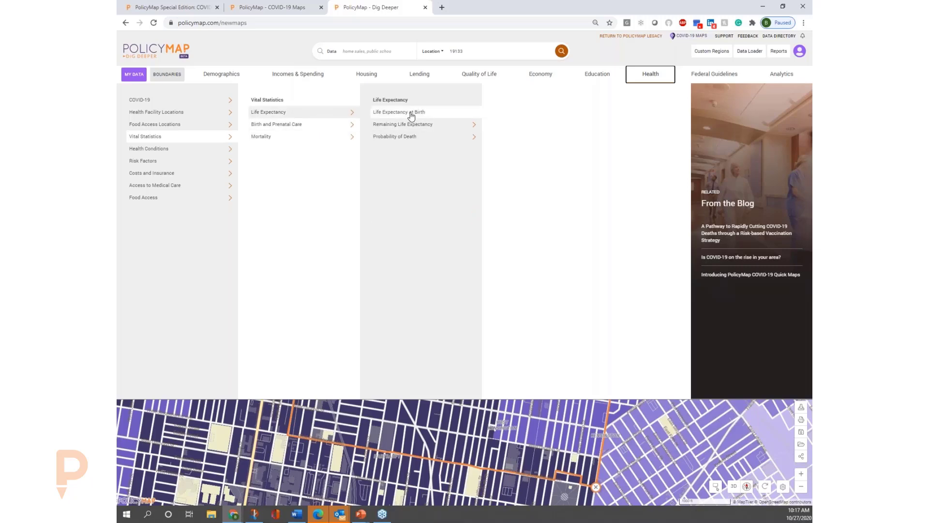
{"action": "left_click", "coordinate": [413, 114]}
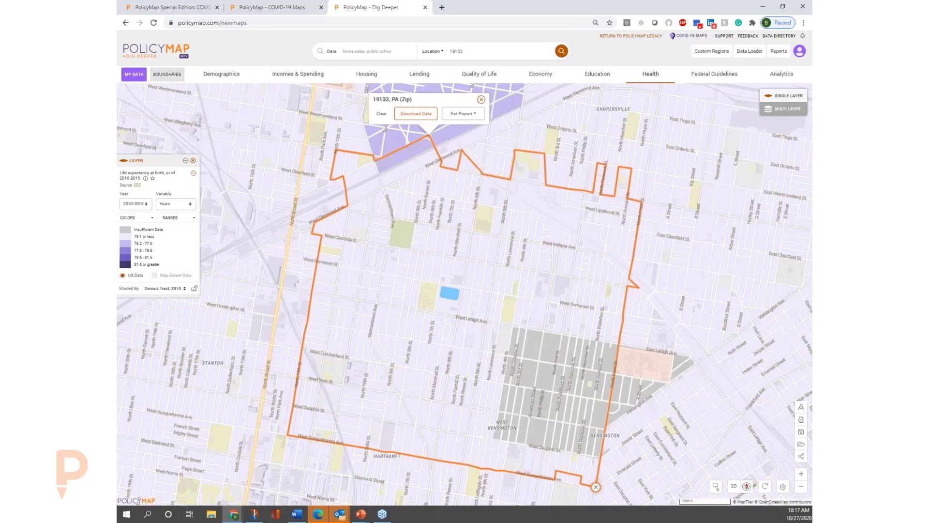
Locate the city of Philadelphia, PA to view life expectancy across the whole city.
{"action": "left_click", "coordinate": [498, 51]}
{"action": "type", "text": "philade"}
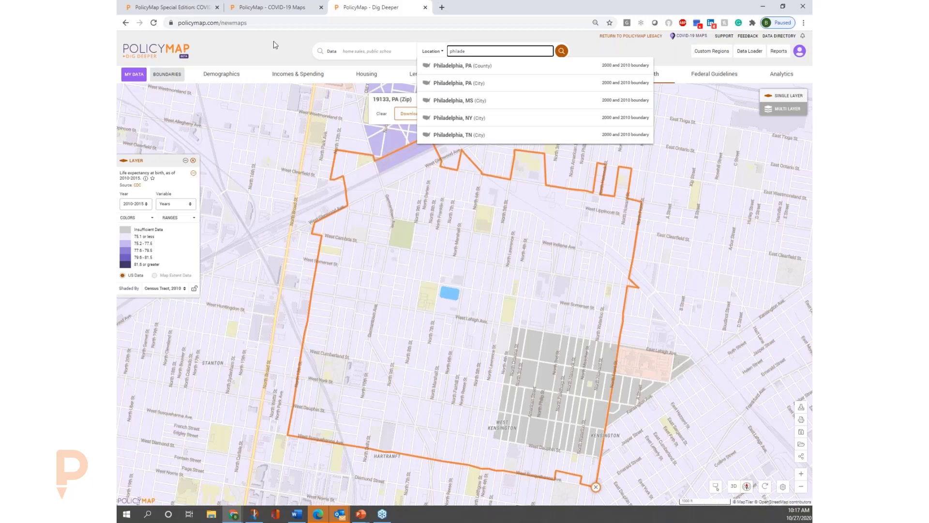
{"action": "left_click", "coordinate": [491, 85]}
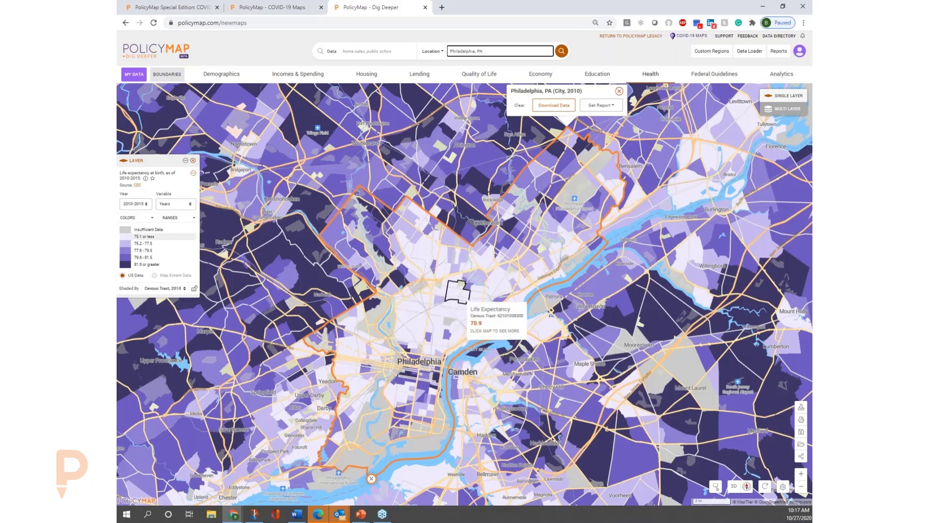
{"action": "left_click_drag", "start_coordinate": [494, 51], "coordinate": [390, 50]}
{"action": "type", "text": "19133"}
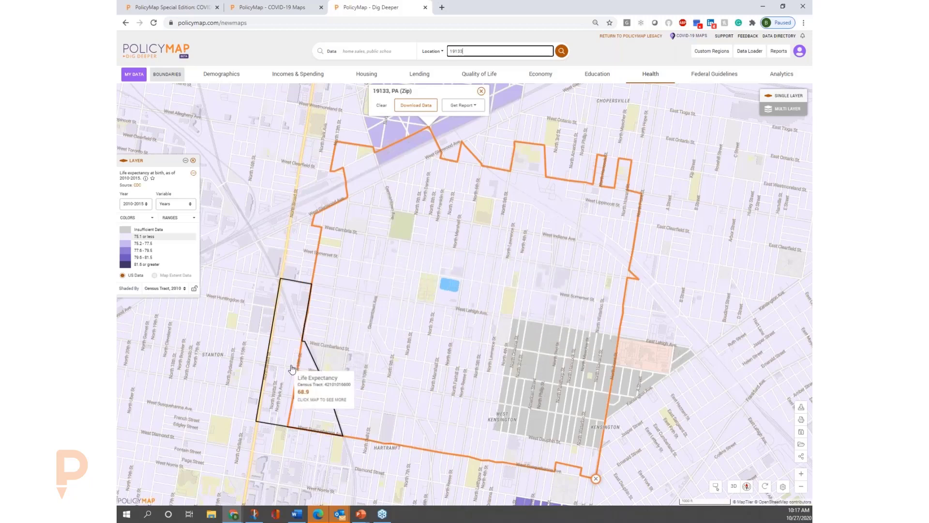
{"action": "left_click_drag", "start_coordinate": [355, 325], "coordinate": [413, 295]}
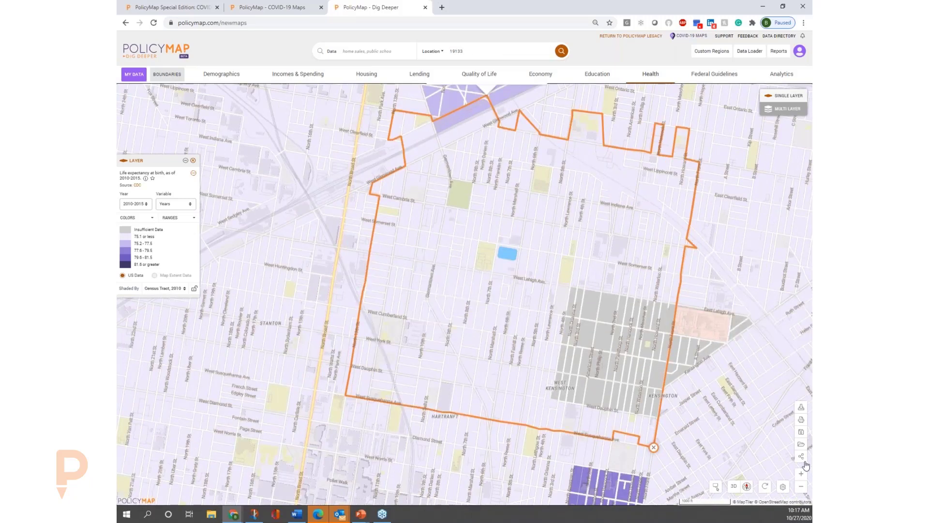
{"action": "left_click", "coordinate": [799, 489]}
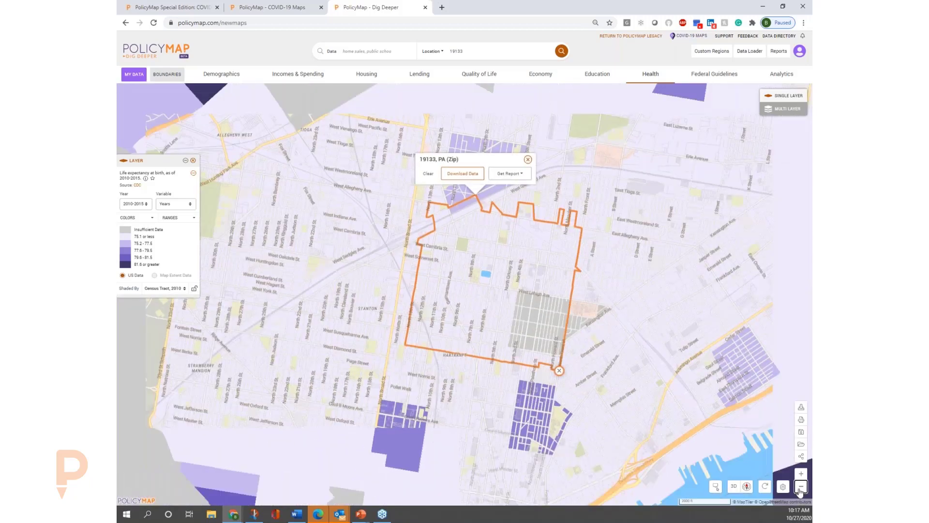
{"action": "left_click", "coordinate": [799, 489]}
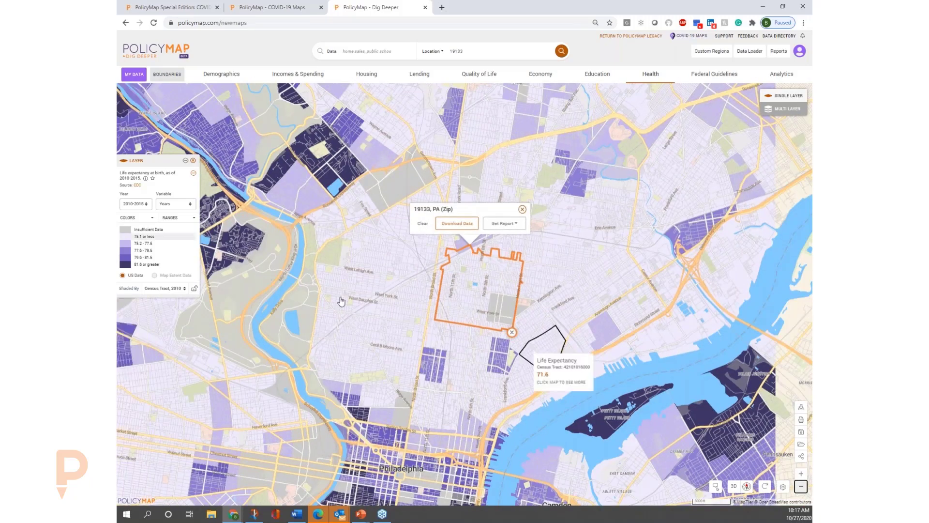
{"action": "left_click_drag", "start_coordinate": [356, 368], "coordinate": [377, 289]}
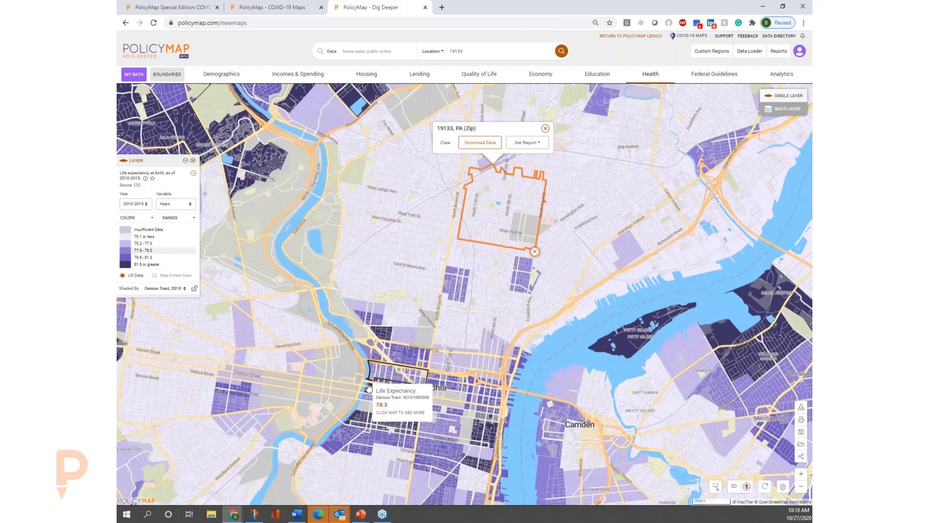
{"action": "left_click", "coordinate": [368, 389]}
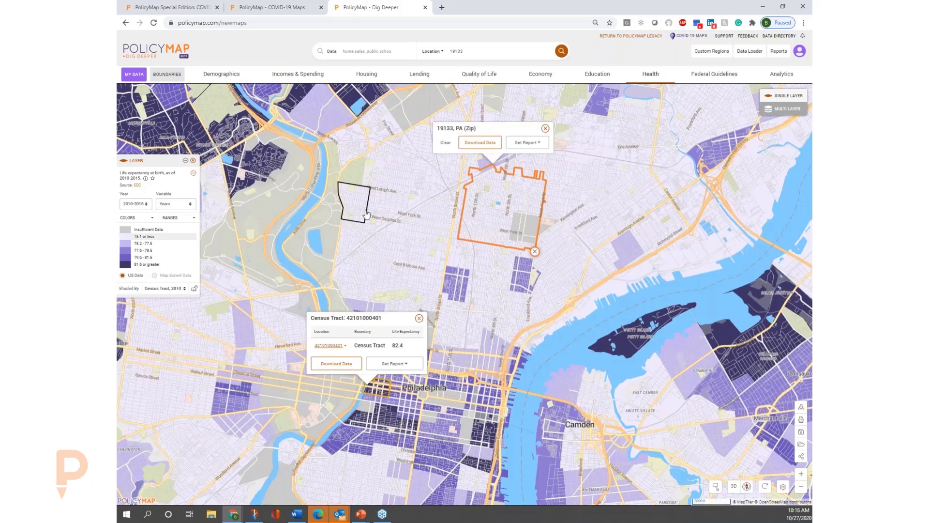
Map the Income by Place of Childhood indicator for Hispanic or Latino People raised in very low income families.
{"action": "left_click", "coordinate": [297, 78]}
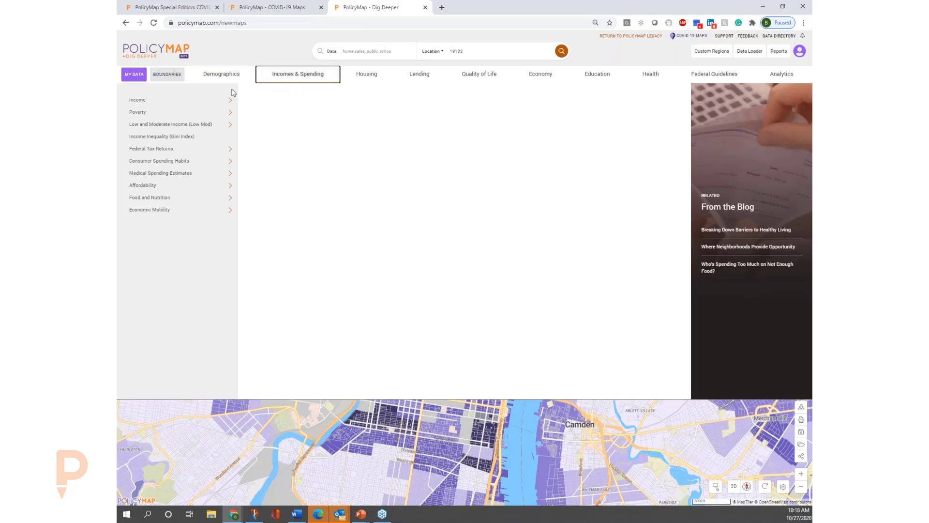
{"action": "left_click", "coordinate": [222, 102]}
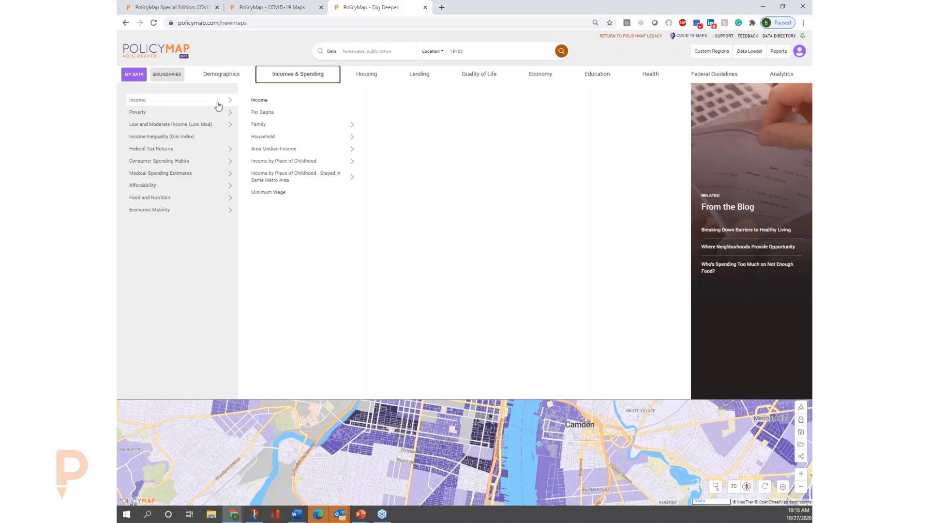
{"action": "left_click", "coordinate": [312, 161]}
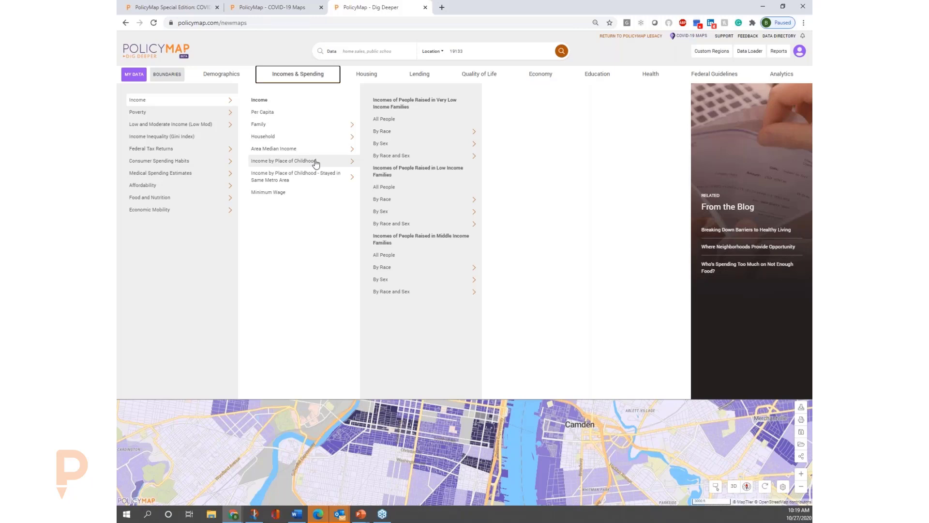
{"action": "left_click", "coordinate": [402, 156]}
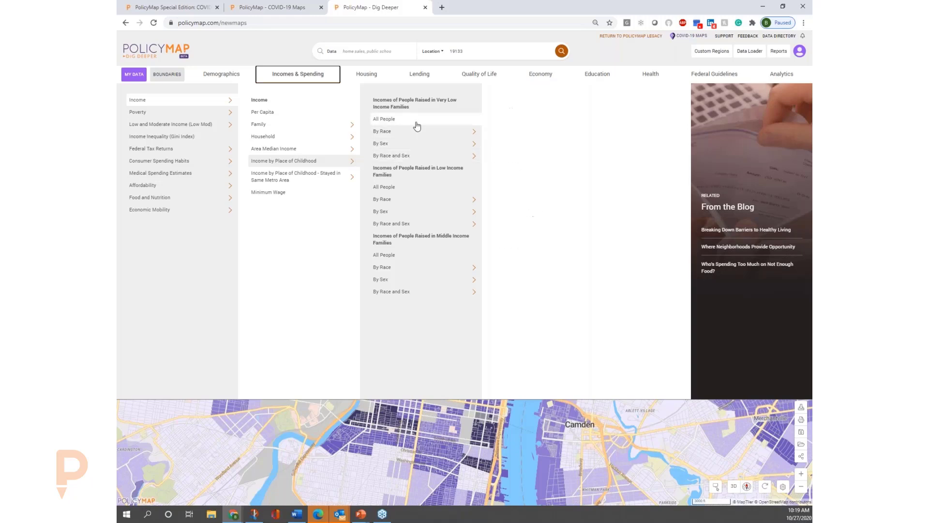
{"action": "left_click", "coordinate": [417, 132]}
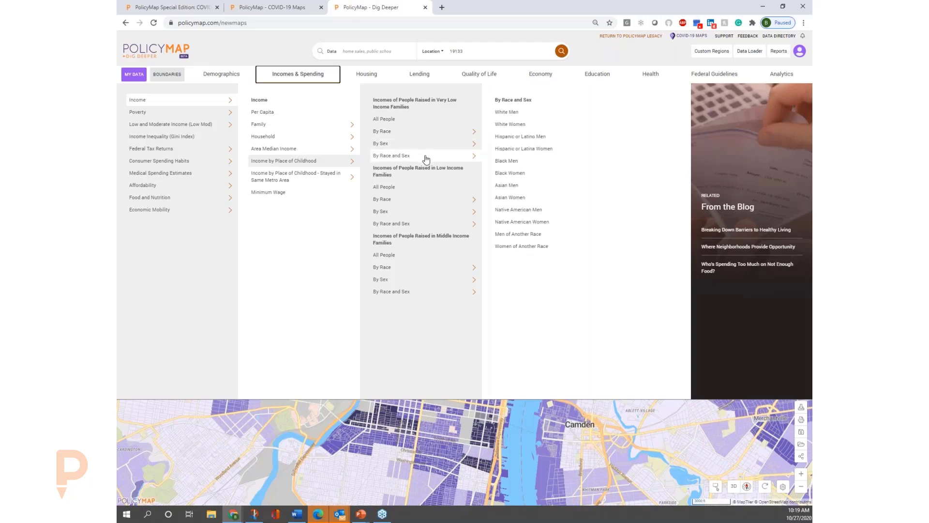
{"action": "mouse_move", "coordinate": [438, 135]}
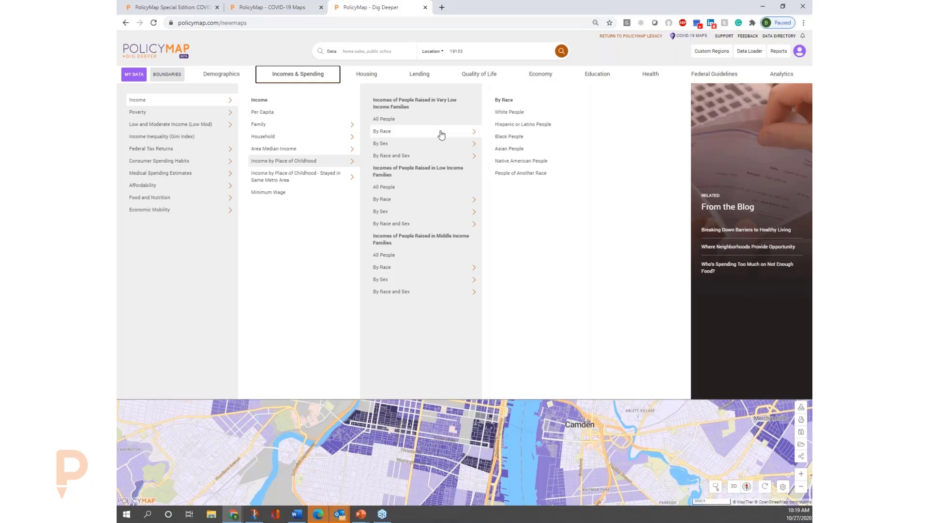
{"action": "left_click", "coordinate": [539, 126]}
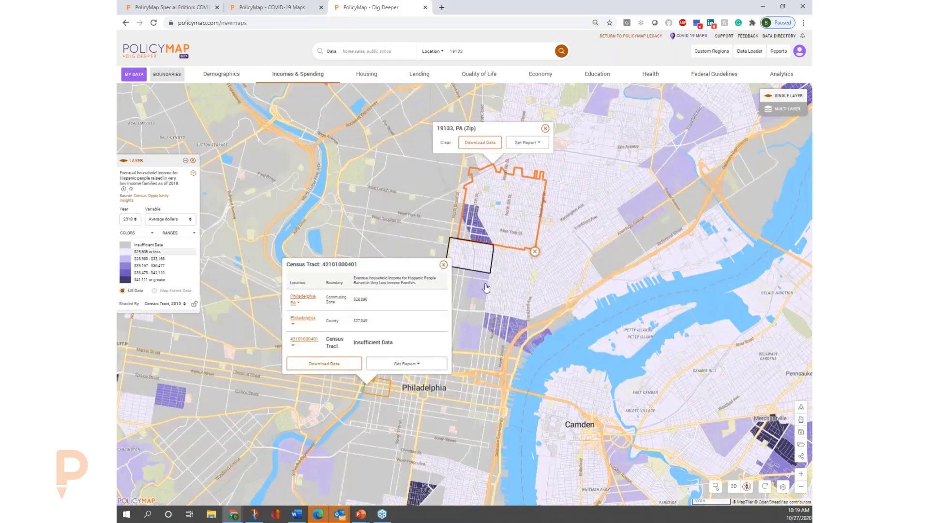
{"action": "left_click", "coordinate": [442, 265]}
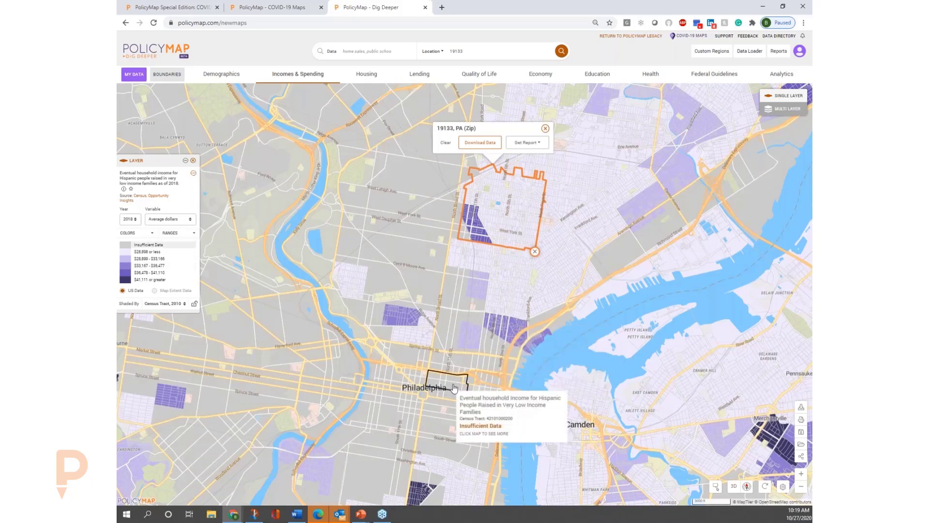
{"action": "left_click_drag", "start_coordinate": [454, 361], "coordinate": [455, 271]}
{"action": "mouse_move", "coordinate": [412, 385]}
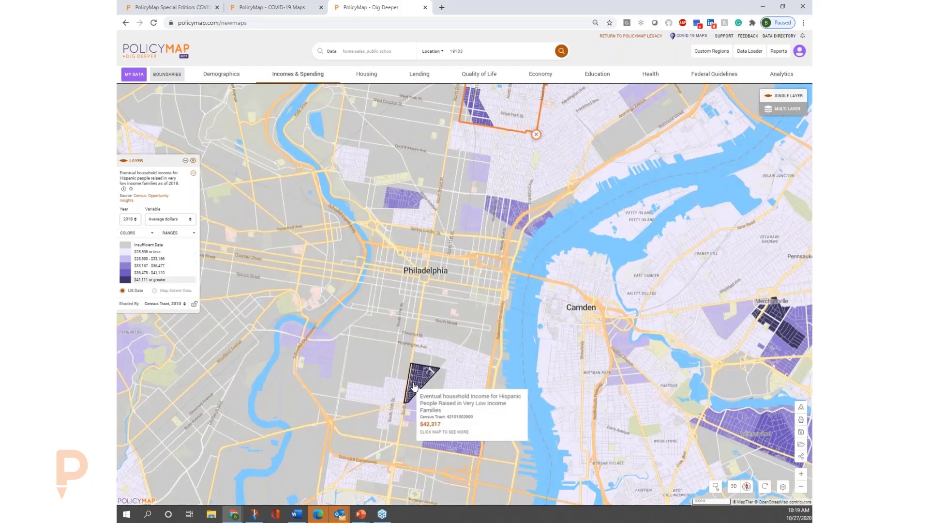
{"action": "double_click", "coordinate": [414, 383]}
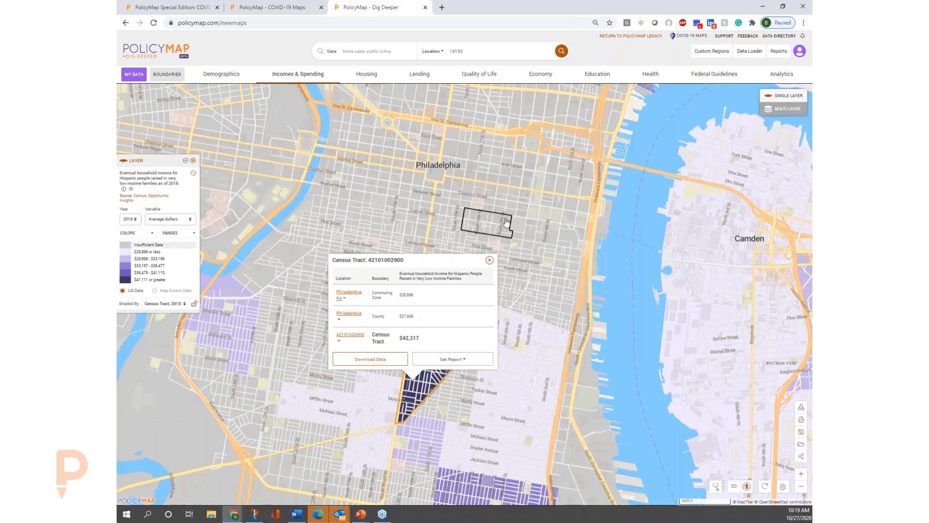
{"action": "left_click", "coordinate": [489, 261]}
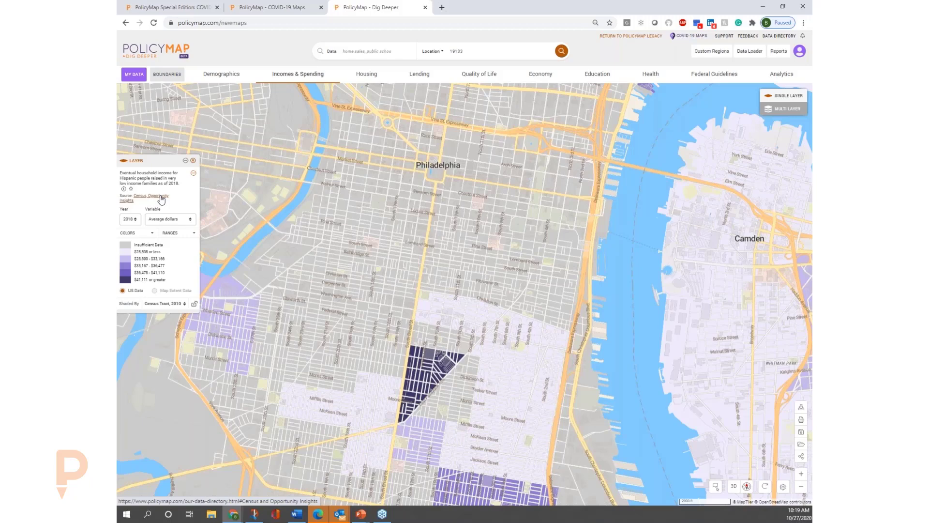
{"action": "left_click", "coordinate": [124, 190]}
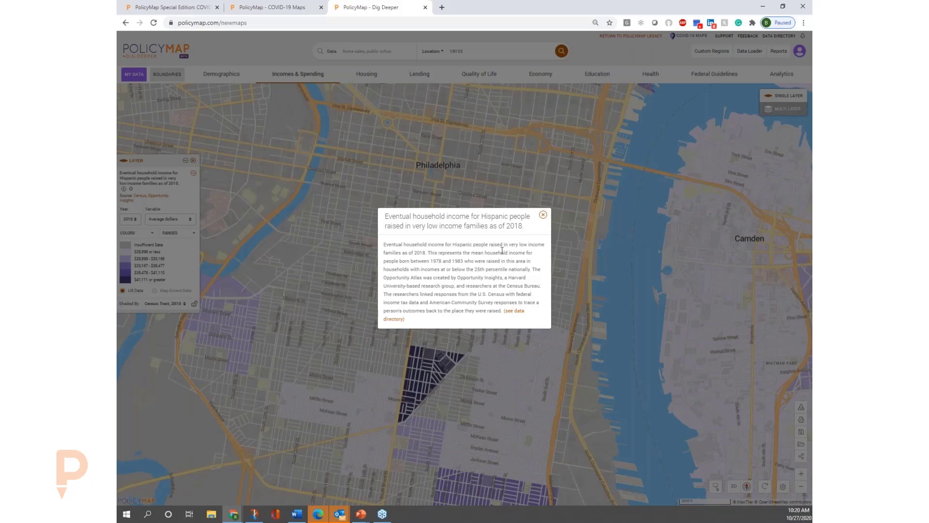
{"action": "left_click", "coordinate": [543, 215]}
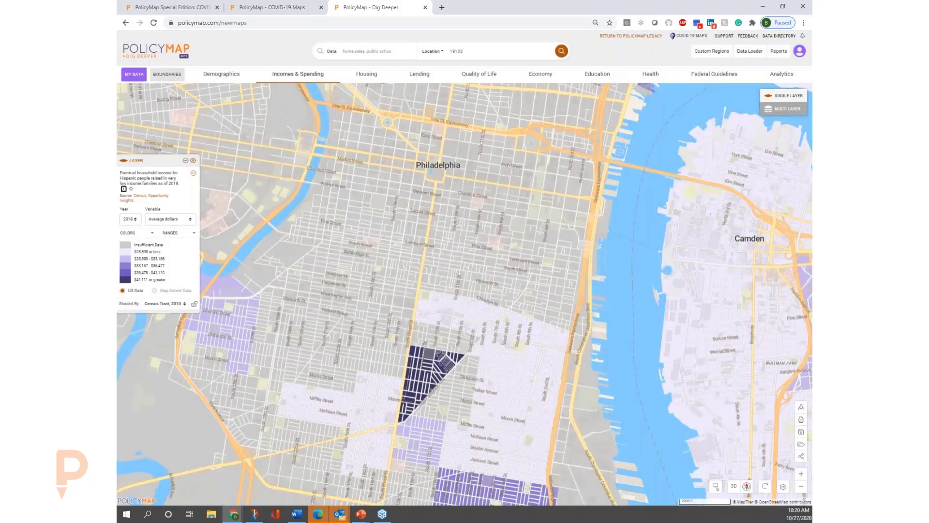
Map the Consumer Spending Habits indicator Housing and shade it by Zip Code Tabulation Area, 2010.
{"action": "left_click", "coordinate": [305, 77]}
{"action": "left_click", "coordinate": [132, 152]}
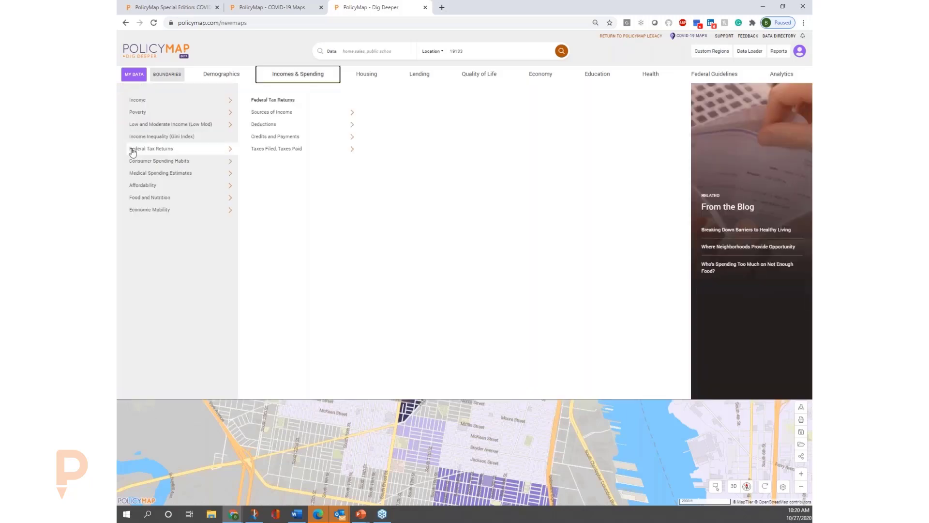
{"action": "left_click", "coordinate": [175, 164]}
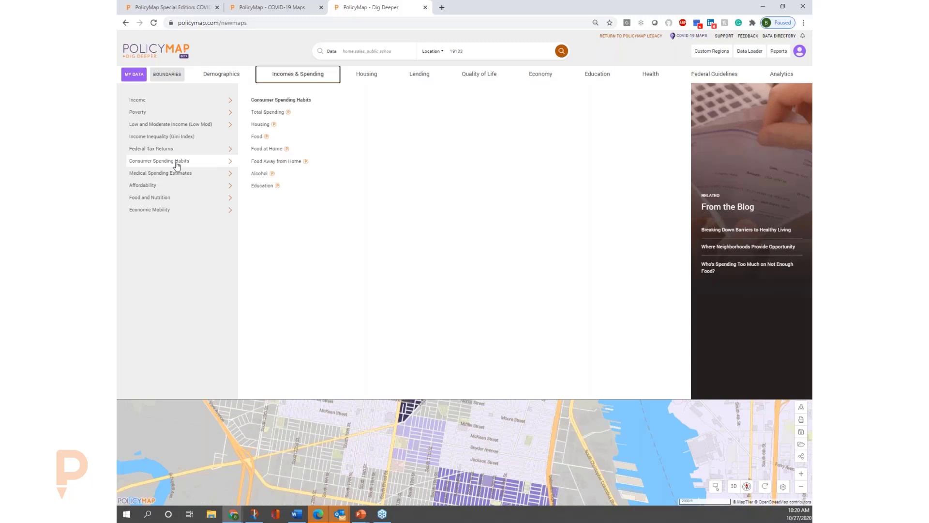
{"action": "left_click", "coordinate": [289, 128]}
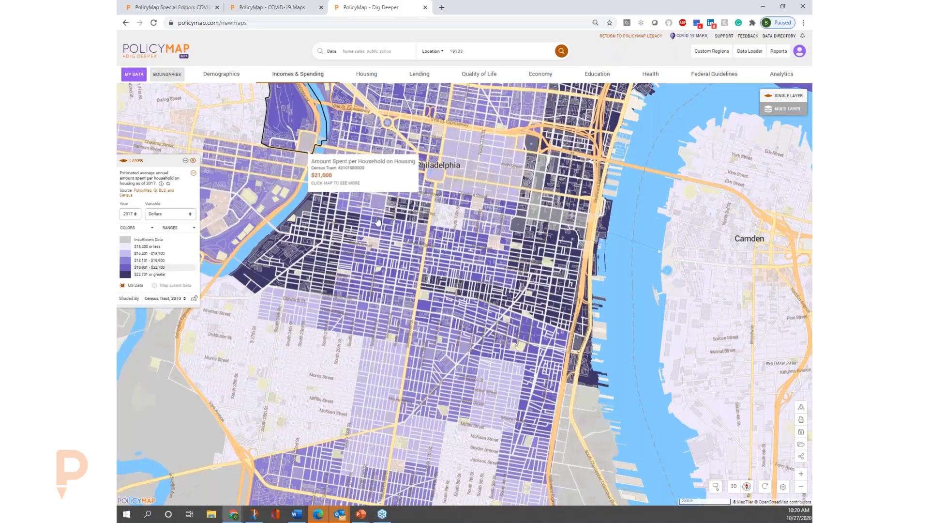
{"action": "mouse_move", "coordinate": [451, 279]}
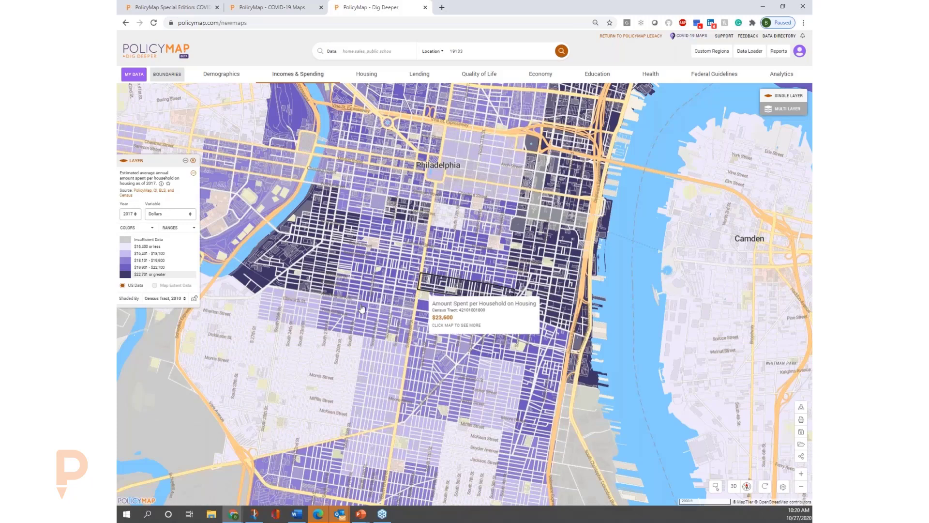
{"action": "left_click", "coordinate": [183, 299]}
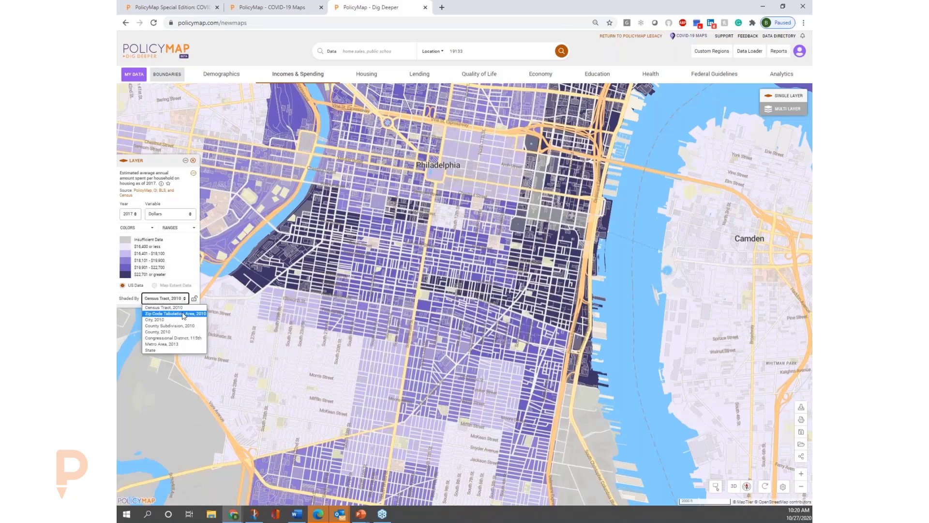
{"action": "left_click", "coordinate": [183, 314]}
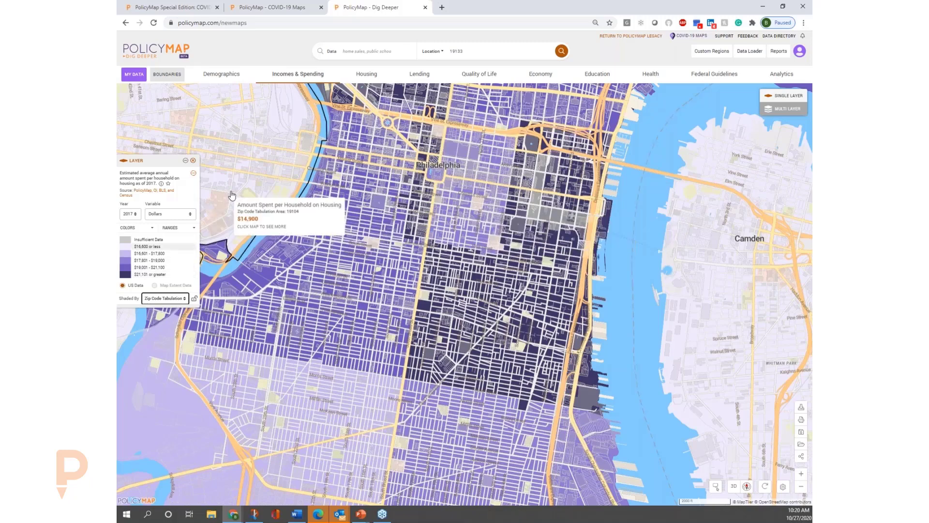
View the data directory entry for the housing spending layer's source and return to the Dig Deeper map.
{"action": "left_click", "coordinate": [162, 192]}
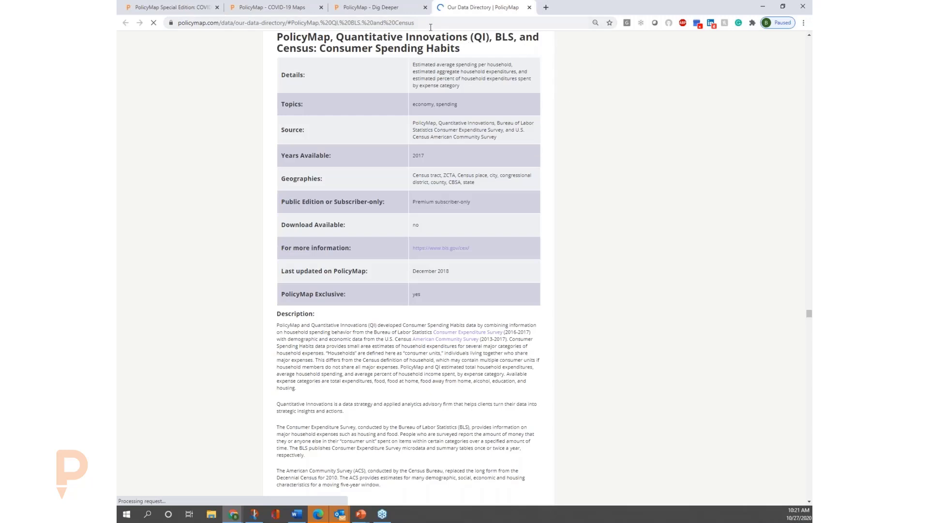
{"action": "left_click", "coordinate": [373, 13]}
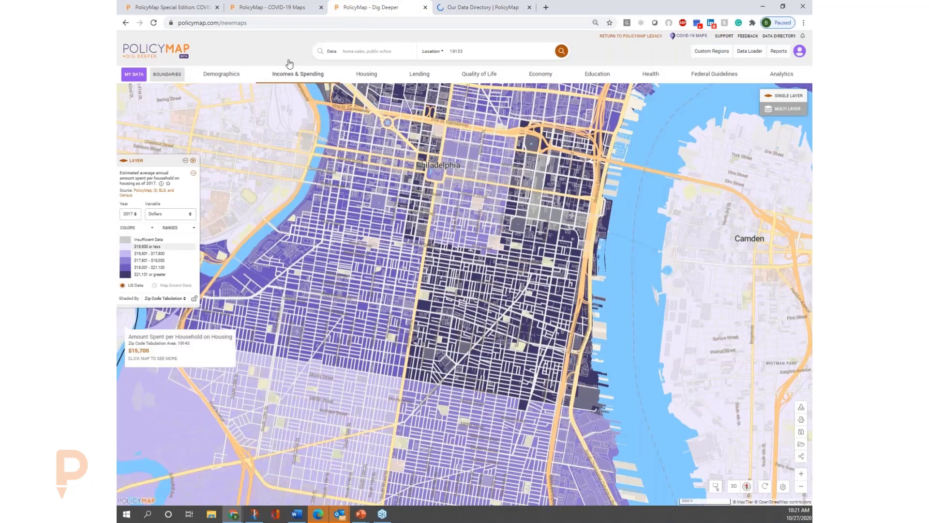
Map the Renter Cost Burdens indicator for households Age 65+ from the affordability data.
{"action": "left_click", "coordinate": [305, 81]}
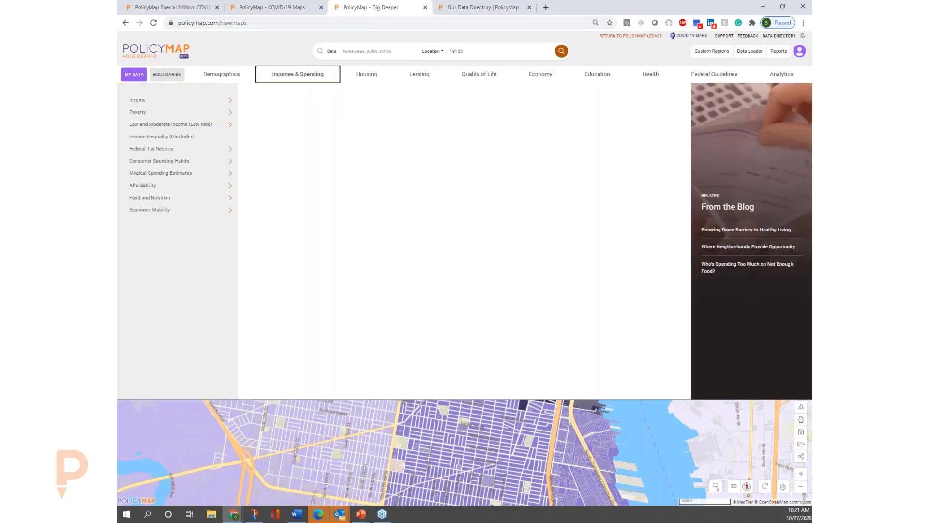
{"action": "mouse_move", "coordinate": [192, 176]}
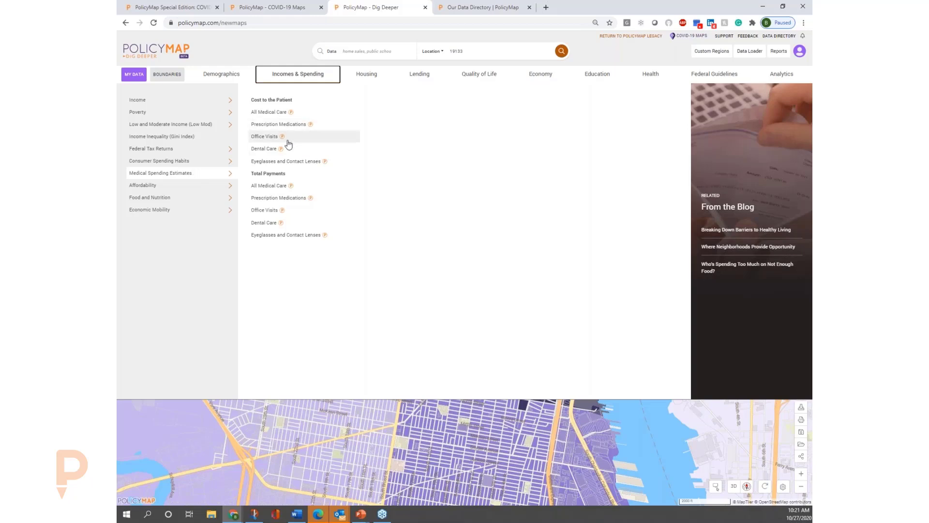
{"action": "left_click", "coordinate": [198, 196]}
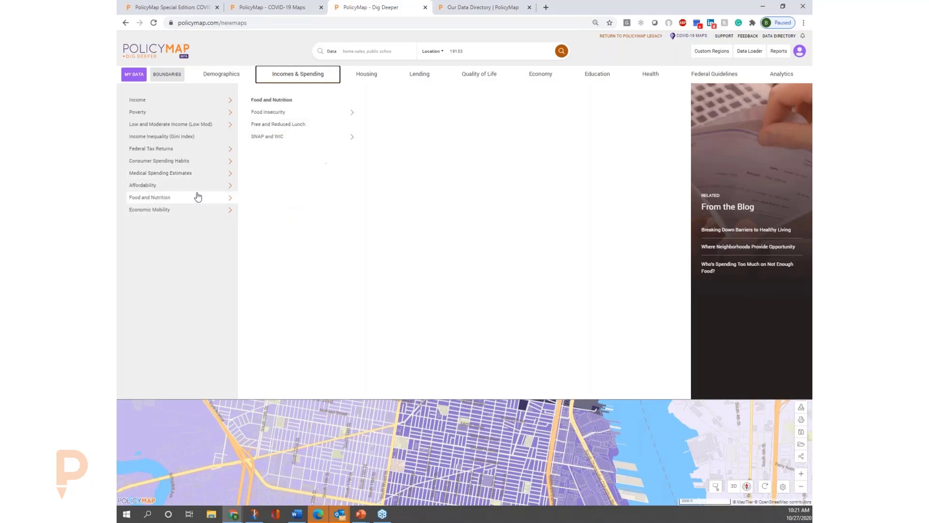
{"action": "left_click", "coordinate": [201, 189]}
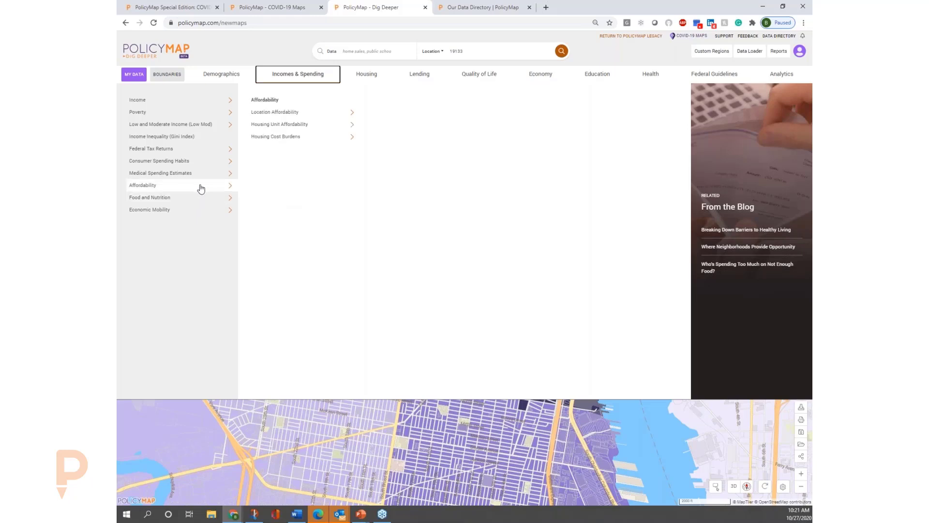
{"action": "left_click", "coordinate": [348, 129]}
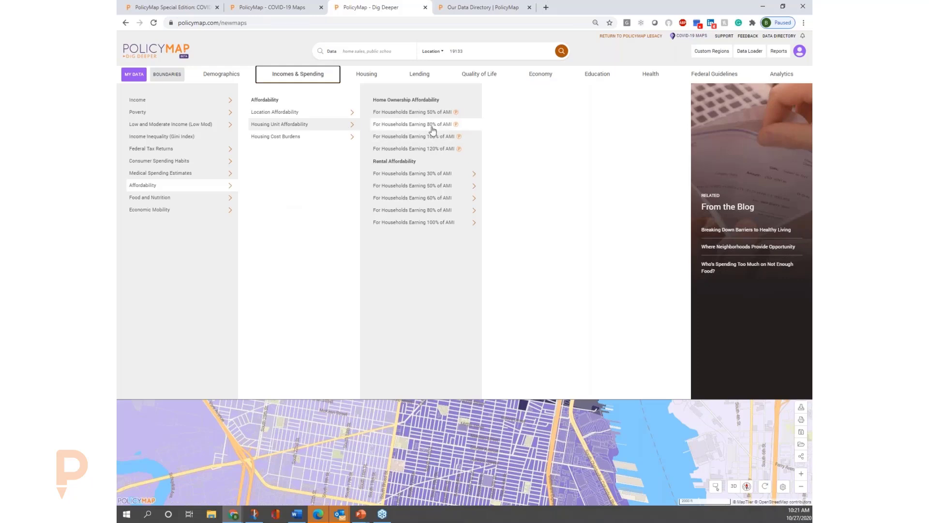
{"action": "left_click", "coordinate": [303, 136]}
{"action": "left_click", "coordinate": [460, 124]}
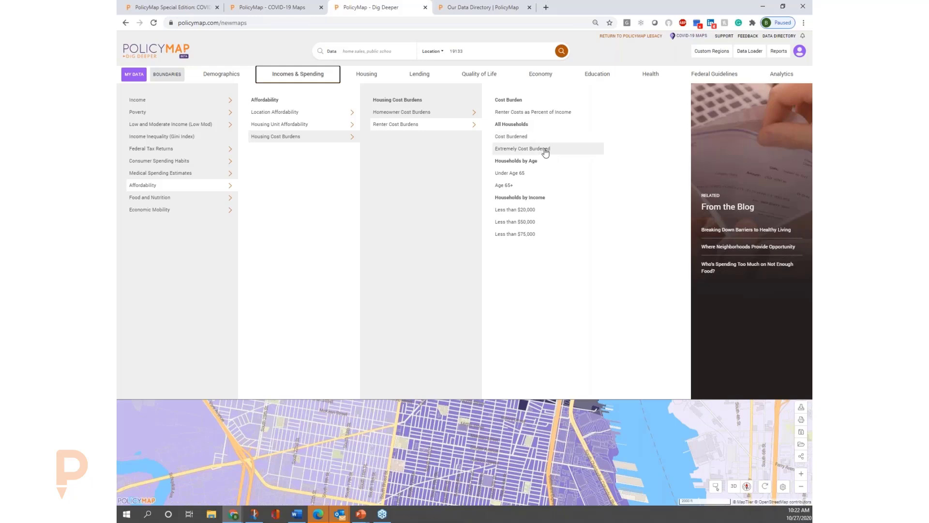
{"action": "left_click", "coordinate": [535, 191]}
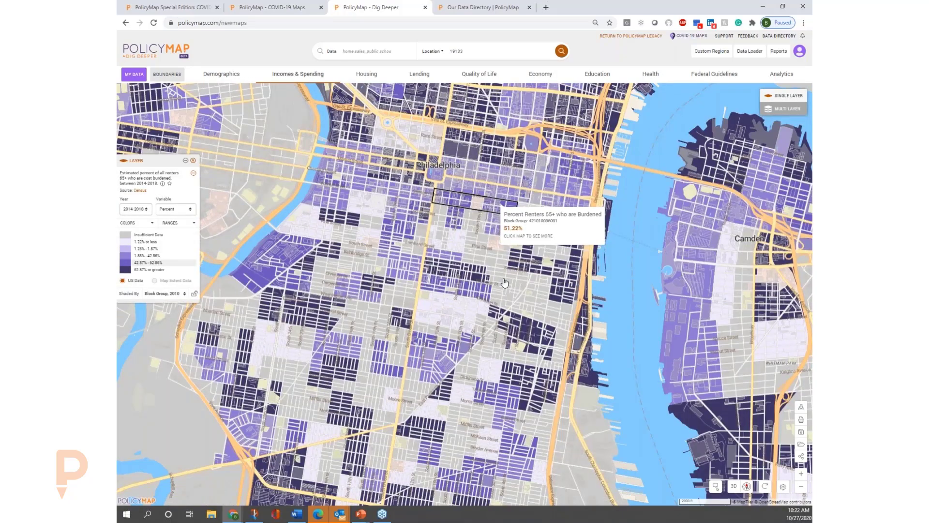
Isolate the block groups in the 62.87% or greater range of the cost-burdened senior renters layer.
{"action": "left_click_drag", "start_coordinate": [498, 200], "coordinate": [505, 313]}
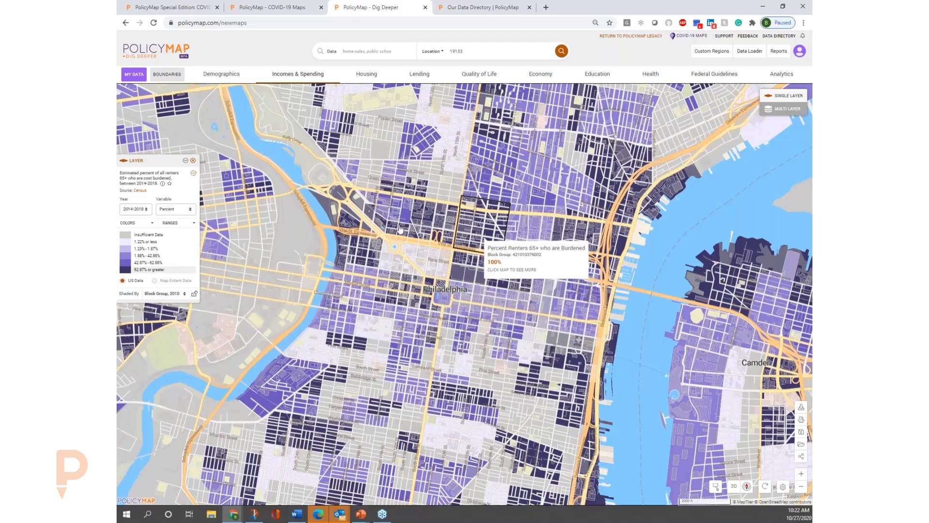
{"action": "left_click", "coordinate": [148, 270]}
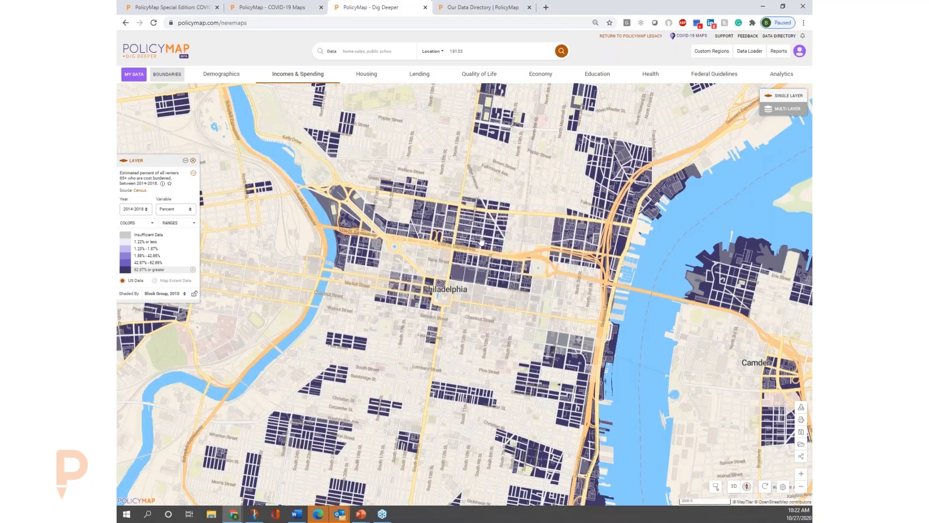
{"action": "left_click_drag", "start_coordinate": [511, 203], "coordinate": [512, 278]}
{"action": "mouse_move", "coordinate": [581, 176]}
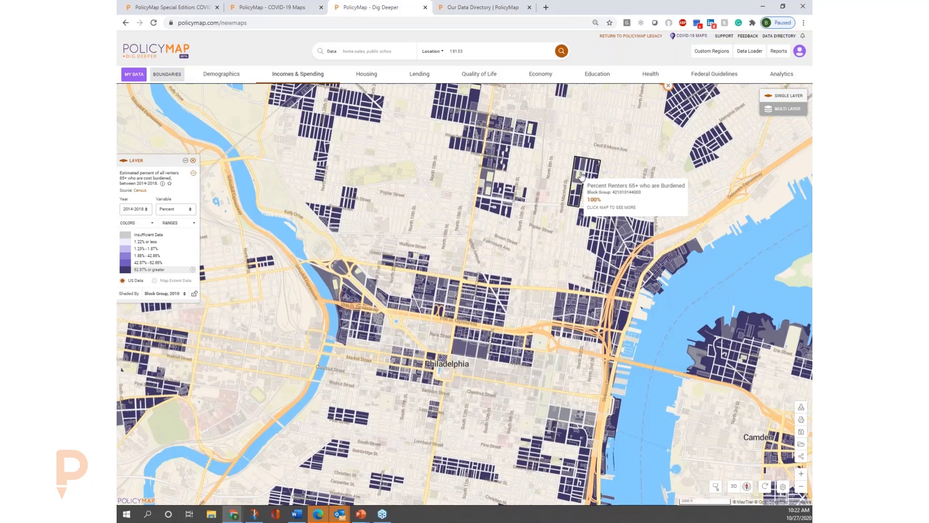
{"action": "left_click", "coordinate": [581, 176]}
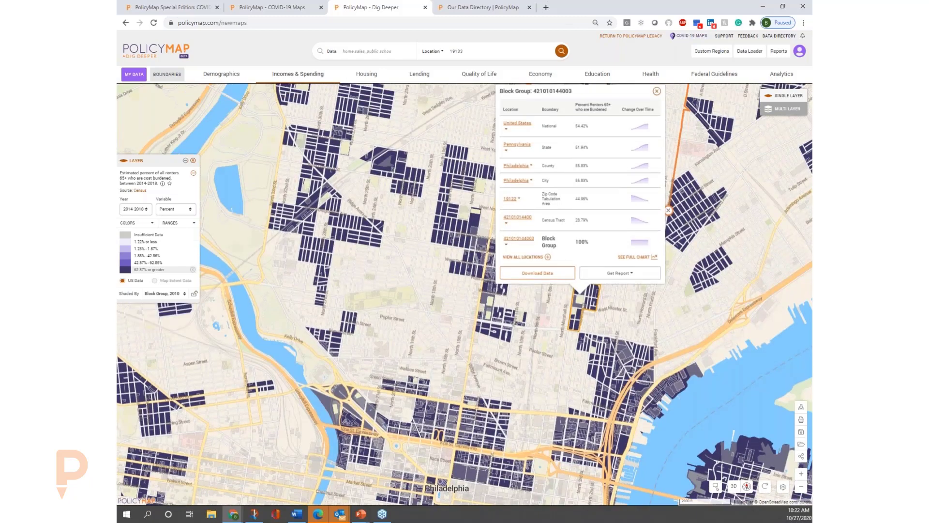
{"action": "mouse_move", "coordinate": [639, 248]}
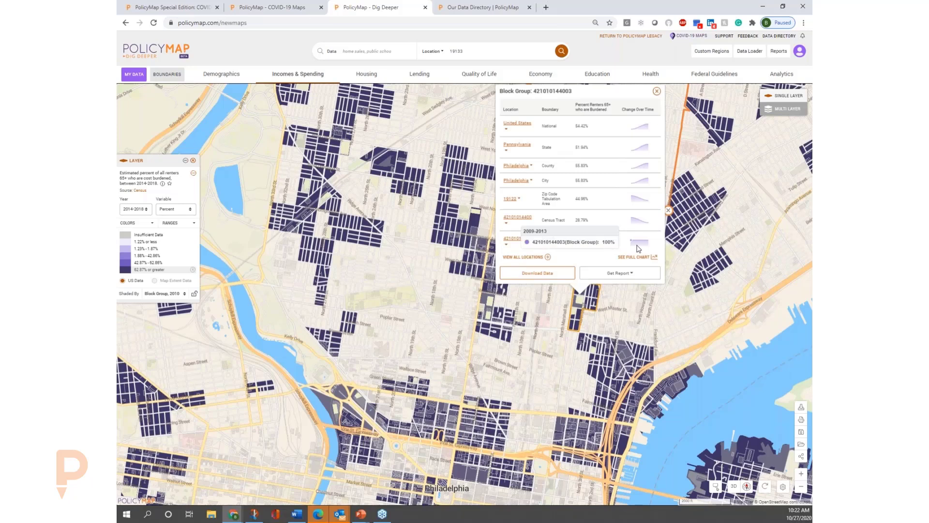
{"action": "left_click", "coordinate": [634, 275]}
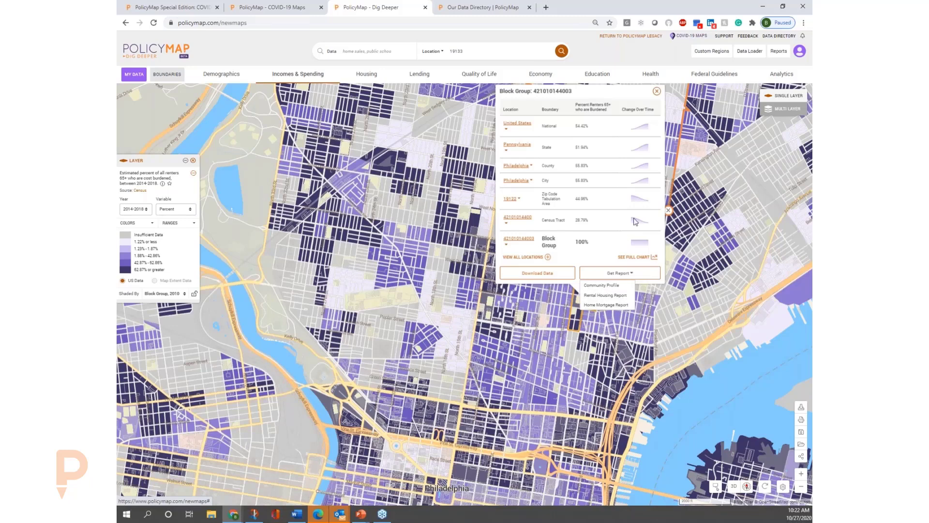
{"action": "mouse_move", "coordinate": [637, 223]}
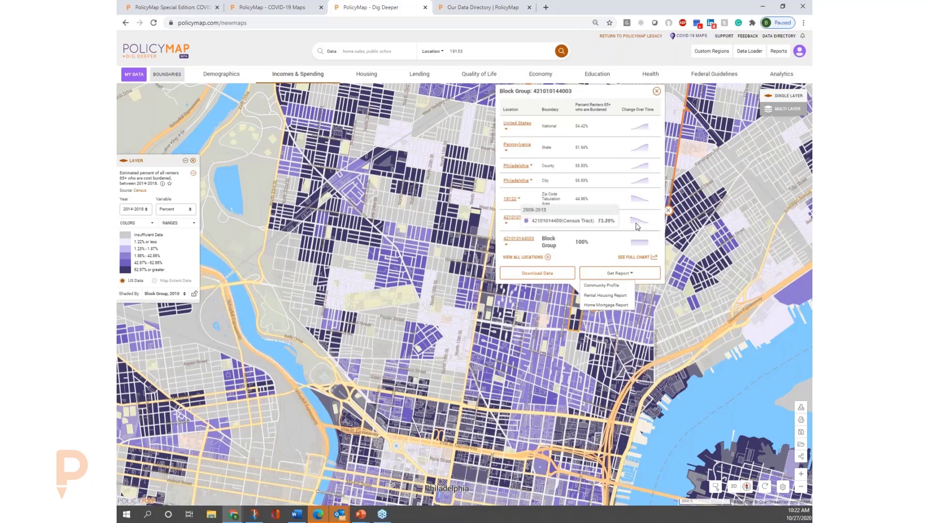
{"action": "left_click", "coordinate": [656, 92]}
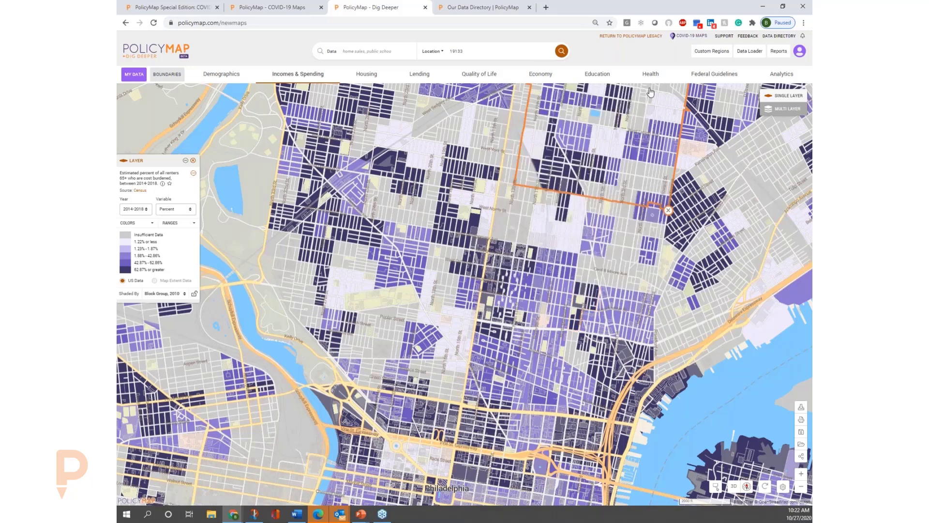
Add the Community Health Centers (FQHCs) points to the map.
{"action": "left_click", "coordinate": [314, 78]}
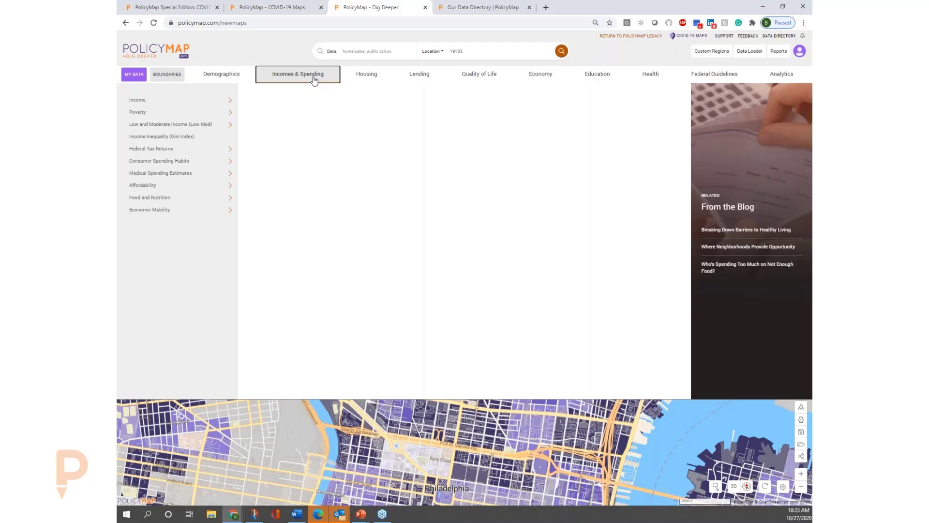
{"action": "left_click", "coordinate": [656, 77]}
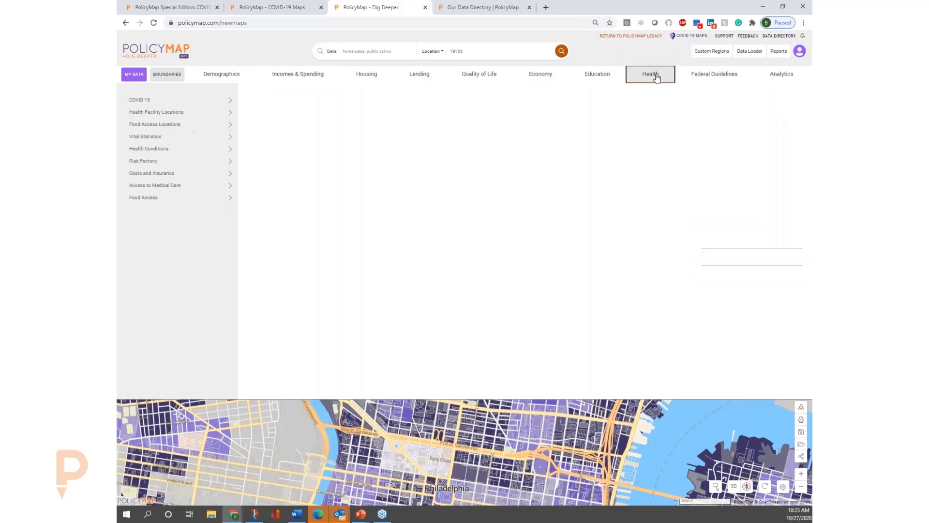
{"action": "left_click", "coordinate": [181, 116]}
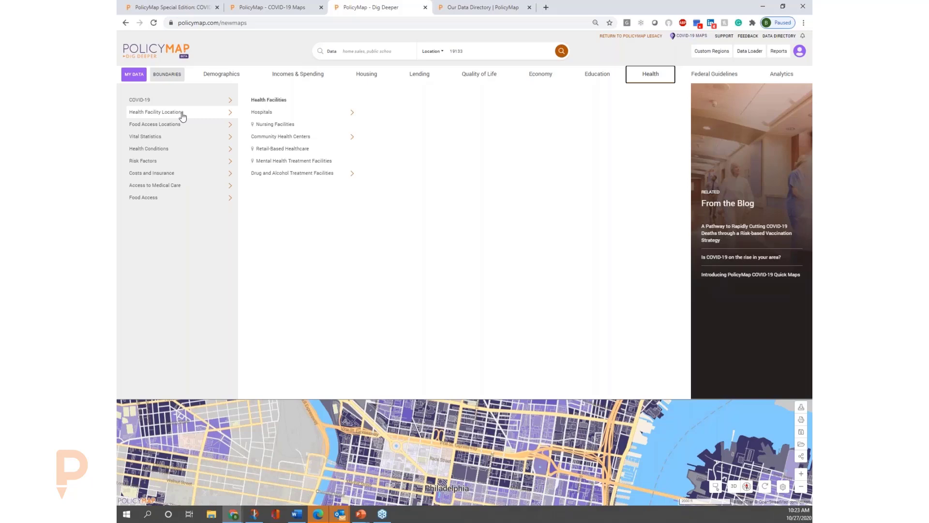
{"action": "left_click", "coordinate": [262, 115]}
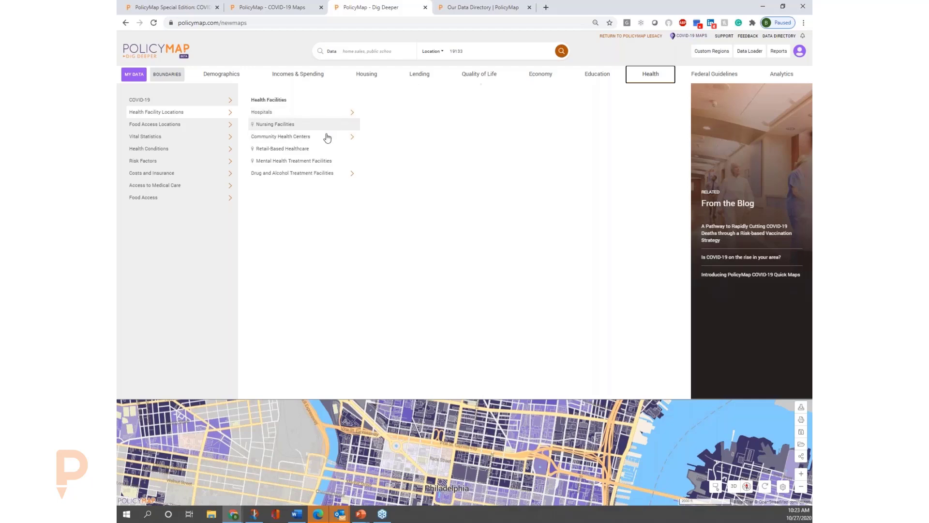
{"action": "mouse_move", "coordinate": [314, 137]}
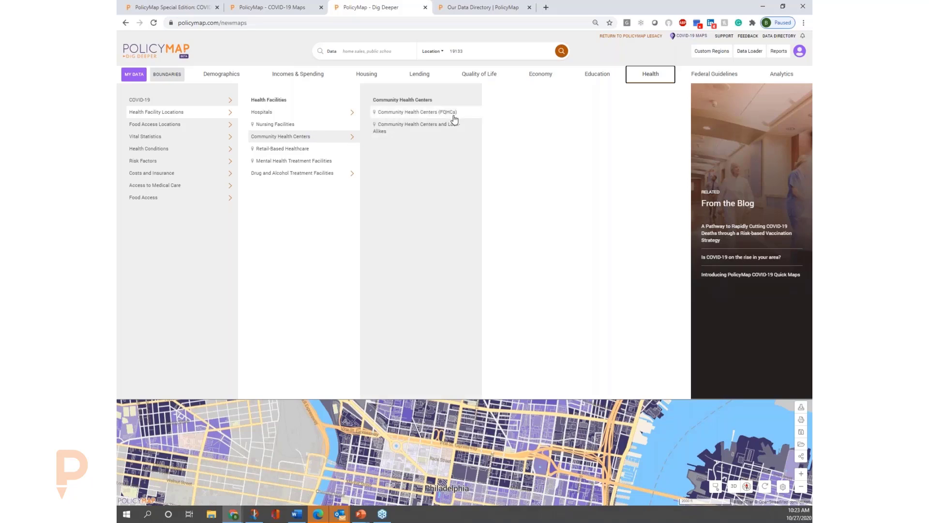
{"action": "left_click", "coordinate": [417, 112]}
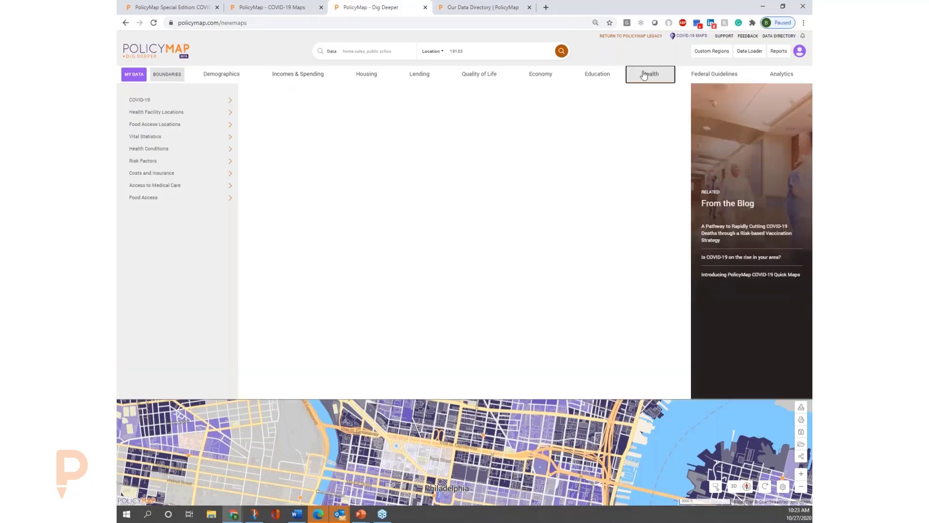
Replace the FQHC points with Community Health Centers and Look-Alikes, and remove the senior renter cost burden layer.
{"action": "left_click", "coordinate": [651, 74]}
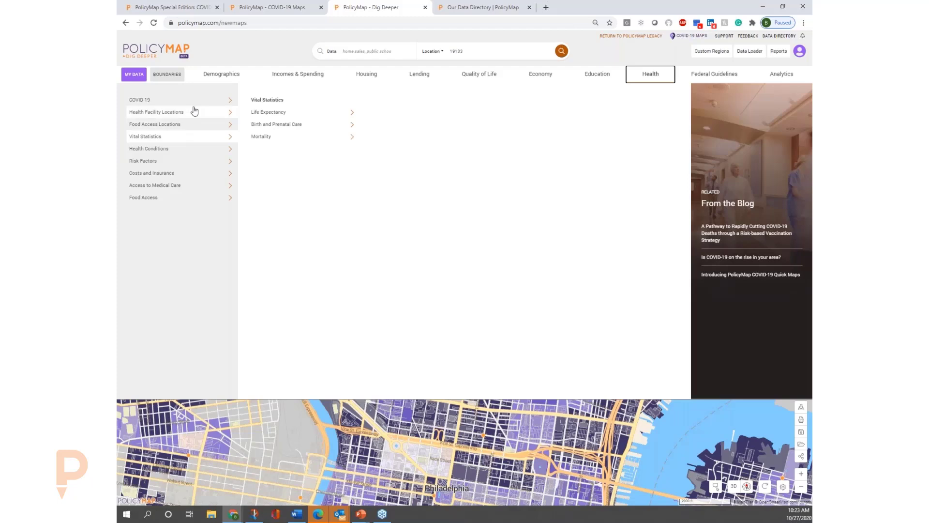
{"action": "mouse_move", "coordinate": [201, 115]}
{"action": "mouse_move", "coordinate": [321, 141]}
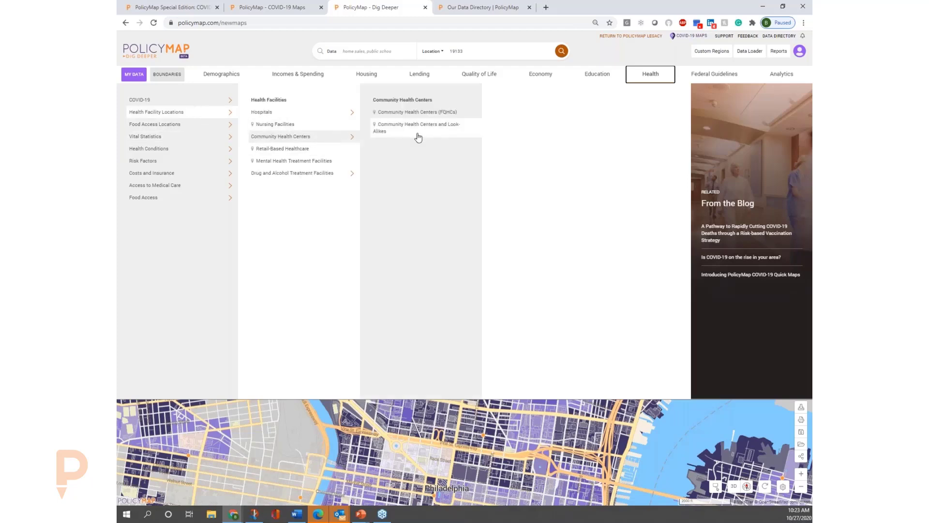
{"action": "left_click", "coordinate": [418, 133]}
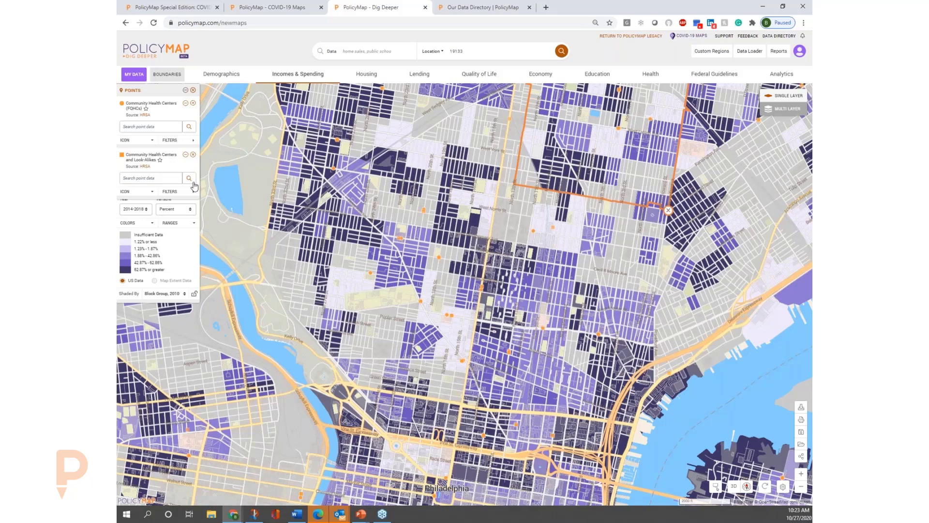
{"action": "left_click", "coordinate": [194, 104]}
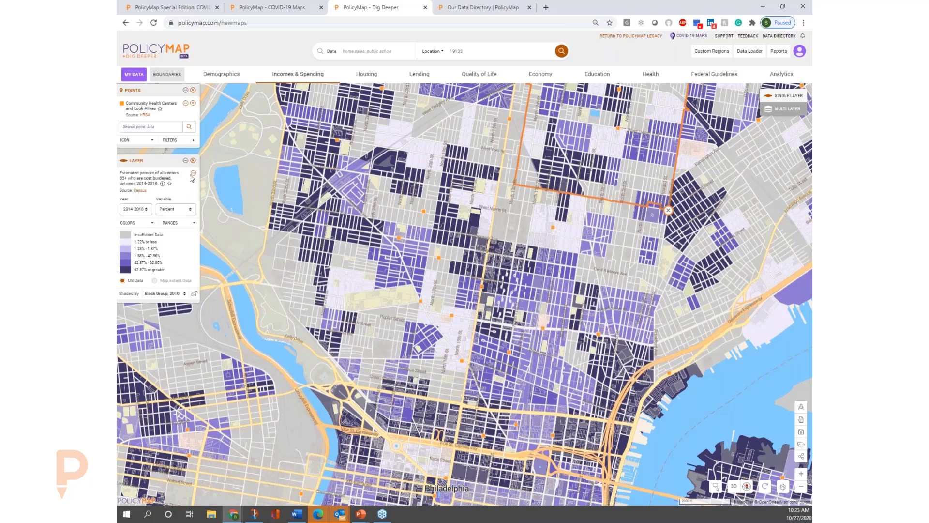
{"action": "left_click", "coordinate": [194, 160]}
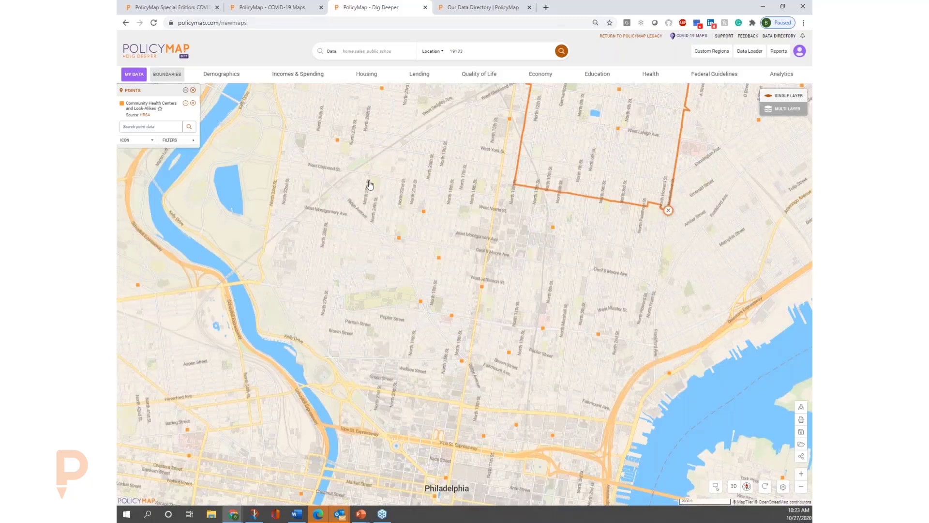
Examine Philadelphia District Health Center #5's site information, codes and numbers, and source information, and close its details.
{"action": "left_click", "coordinate": [424, 211]}
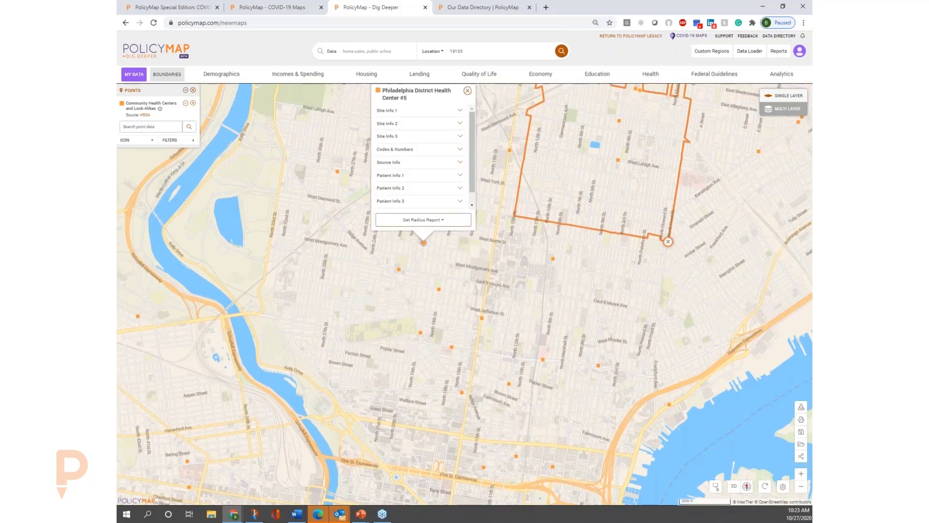
{"action": "left_click", "coordinate": [426, 190]}
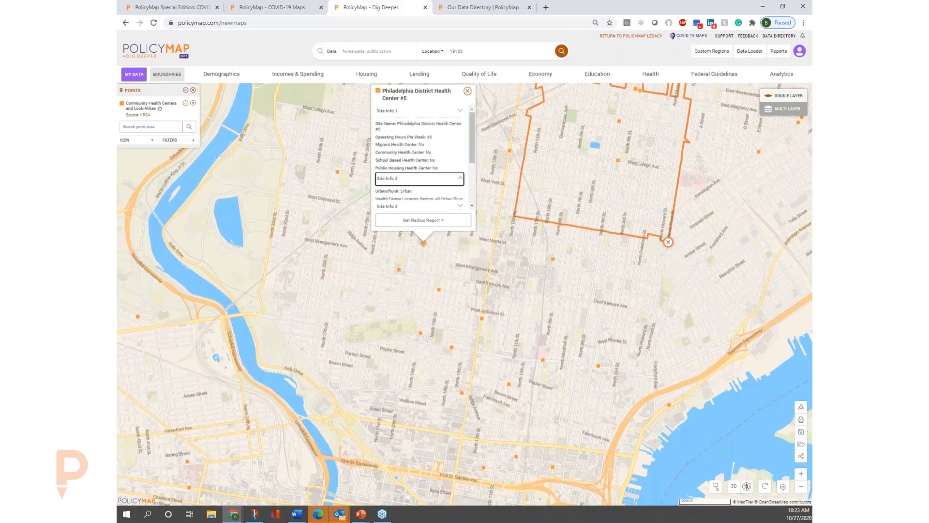
{"action": "scroll", "coordinate": [472, 153], "scroll_direction": "down", "scroll_amount": 1}
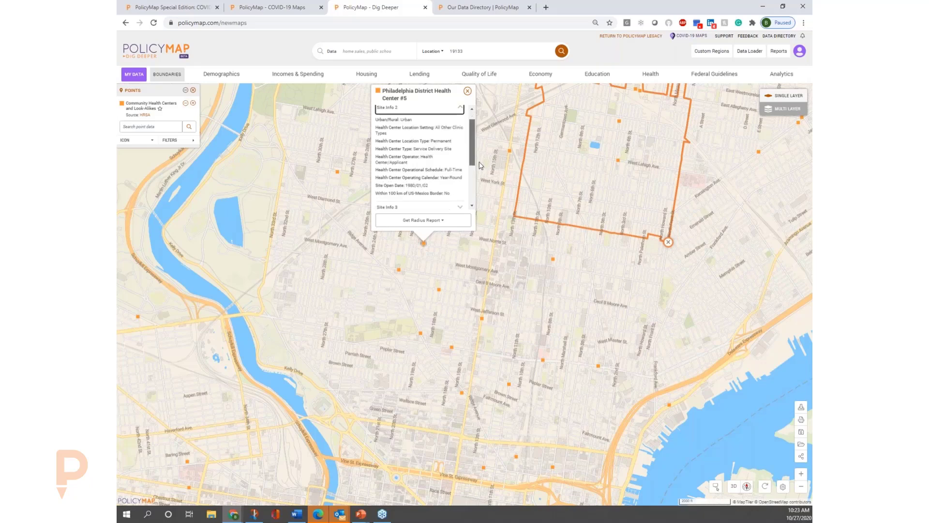
{"action": "left_click", "coordinate": [446, 188]}
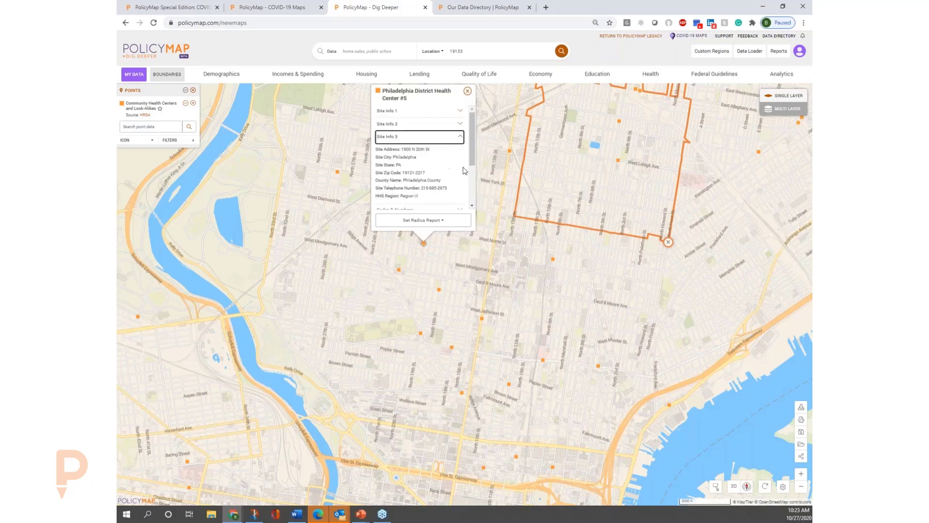
{"action": "scroll", "coordinate": [469, 155], "scroll_direction": "down", "scroll_amount": 1}
{"action": "left_click", "coordinate": [438, 189]}
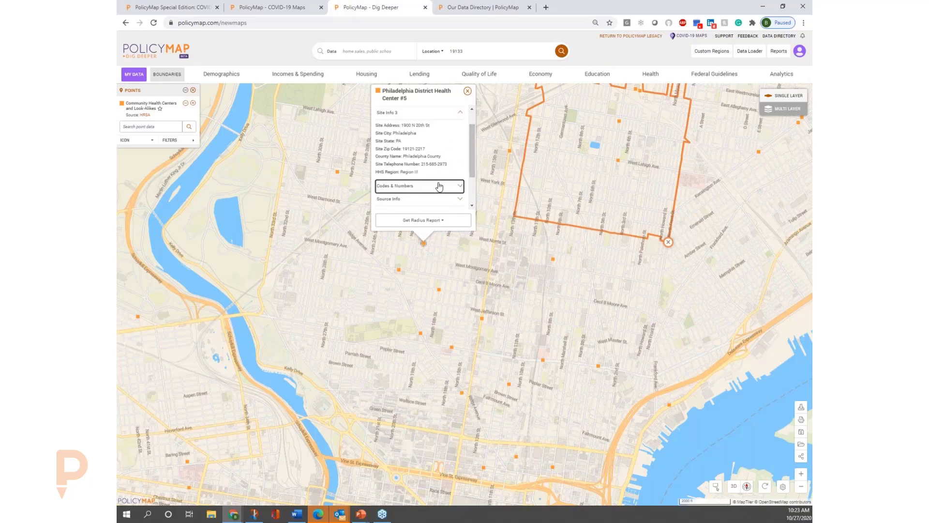
{"action": "left_click_drag", "start_coordinate": [472, 150], "coordinate": [483, 189]}
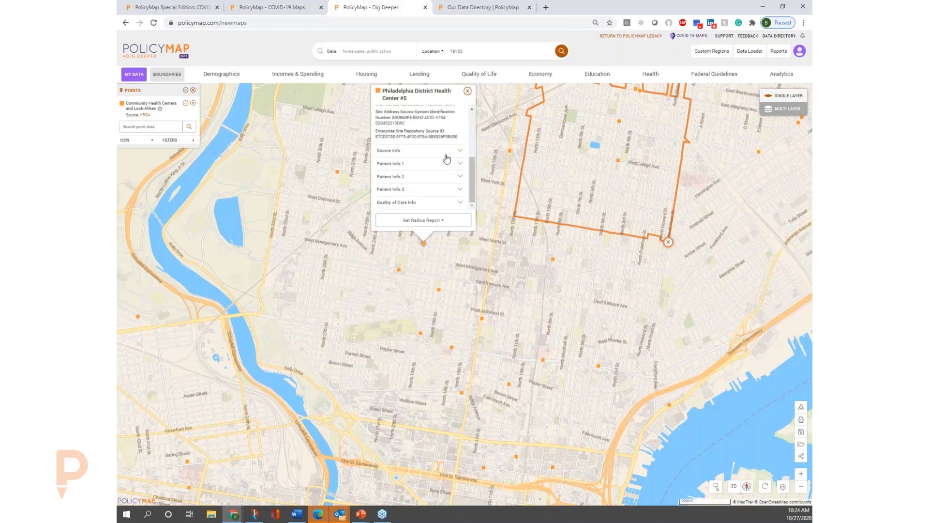
{"action": "left_click", "coordinate": [444, 153]}
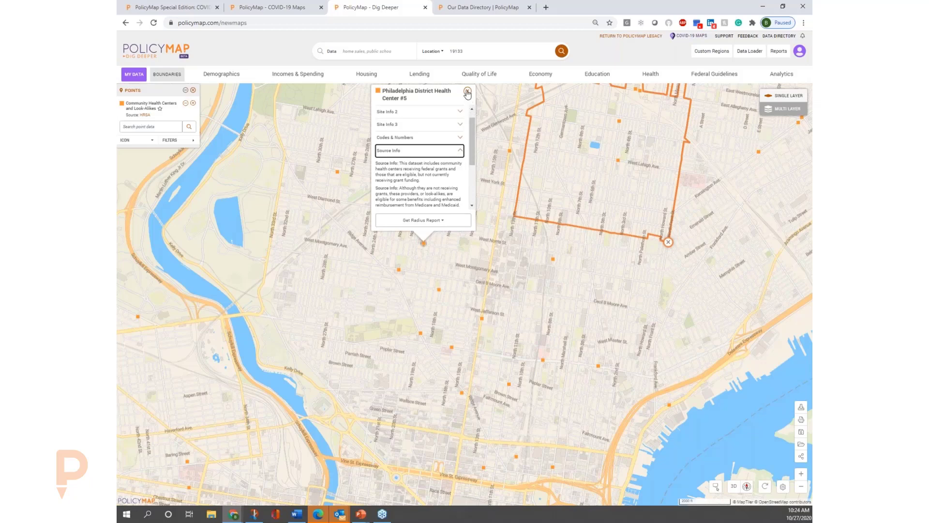
{"action": "left_click", "coordinate": [467, 94]}
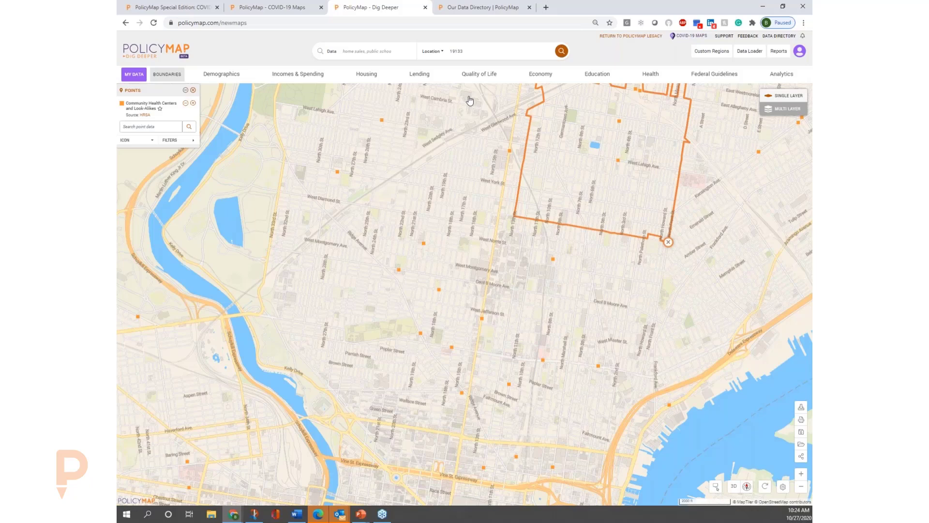
Examine the Community Health Centers and Look-Alikes filters, including the Operating Hours per Week and Migrant Health Center options, and close them.
{"action": "left_click", "coordinate": [177, 142]}
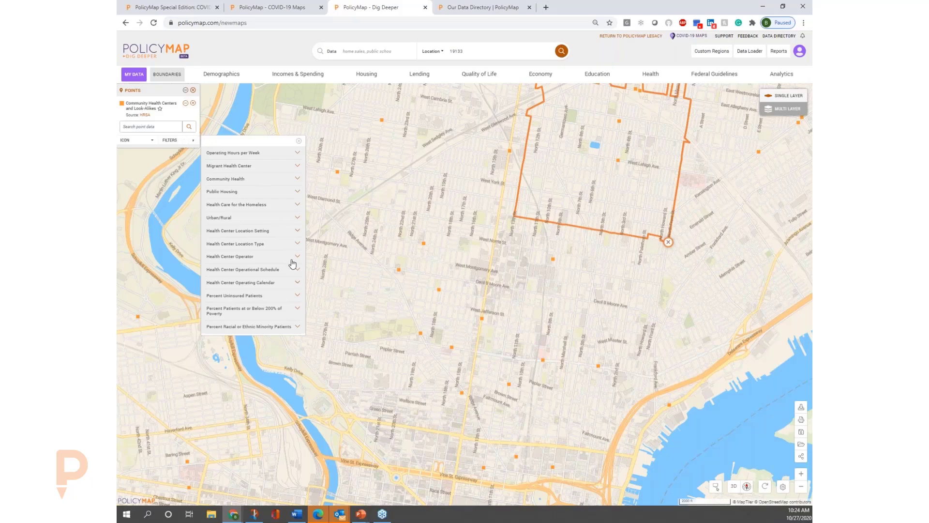
{"action": "left_click", "coordinate": [270, 155]}
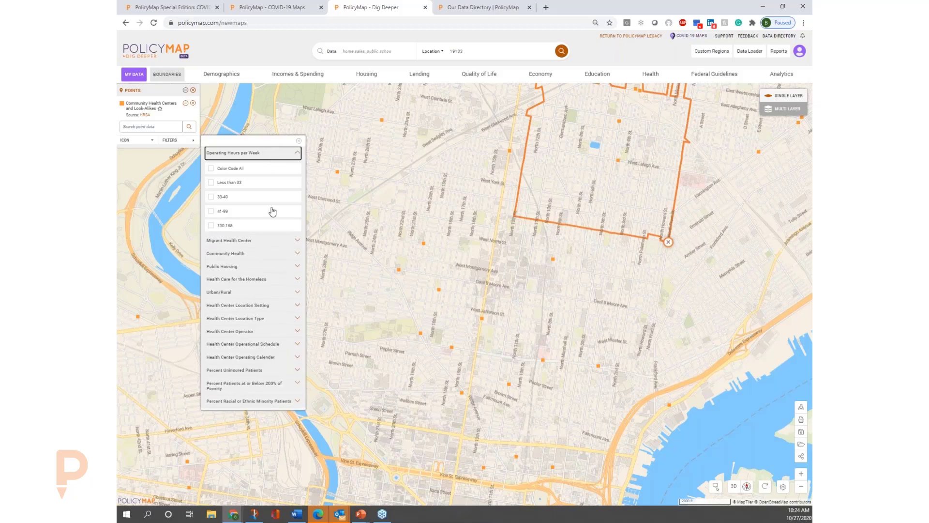
{"action": "left_click", "coordinate": [265, 243]}
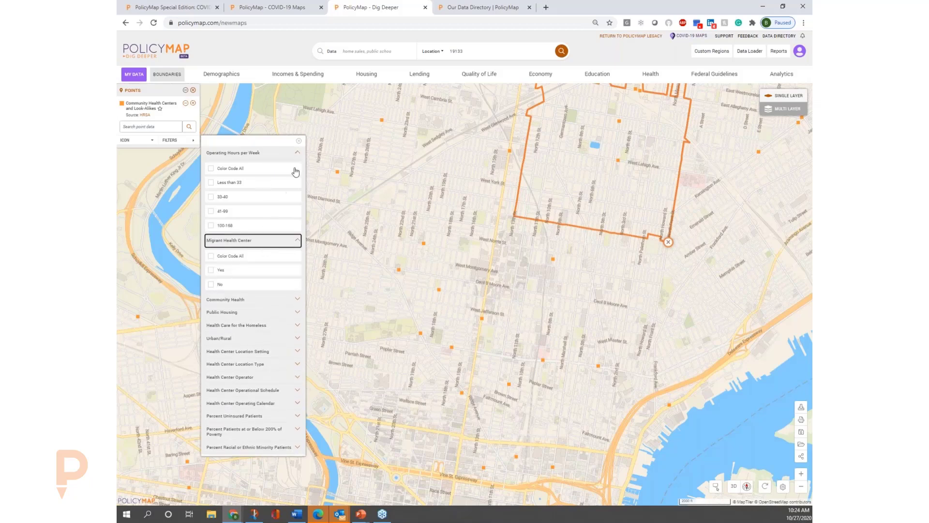
{"action": "left_click", "coordinate": [298, 141]}
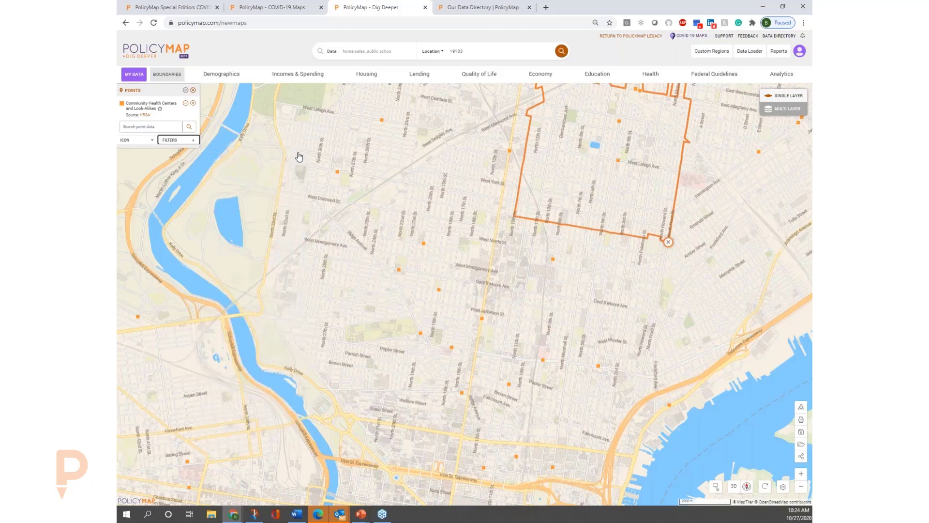
Restyle the Community Health Centers and Look-Alikes points as medium red crosses.
{"action": "left_click", "coordinate": [150, 142]}
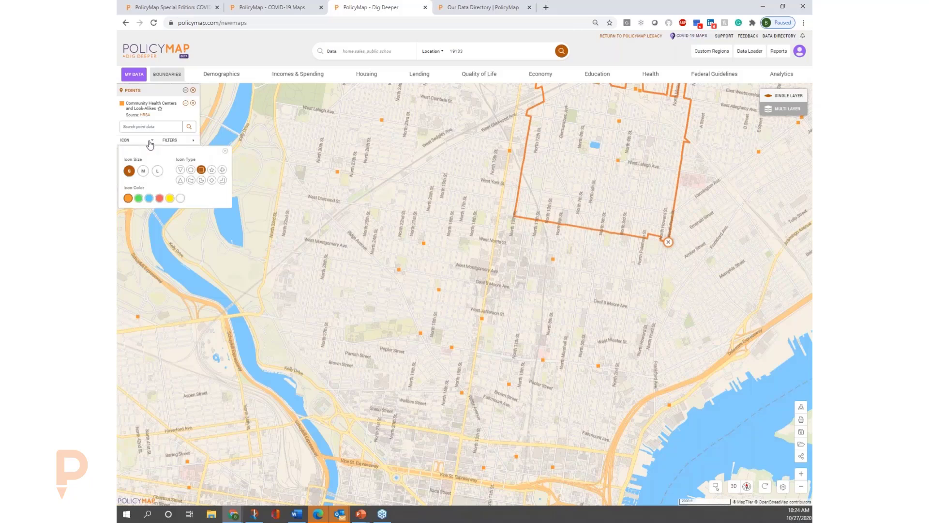
{"action": "left_click", "coordinate": [144, 171]}
{"action": "left_click", "coordinate": [159, 198]}
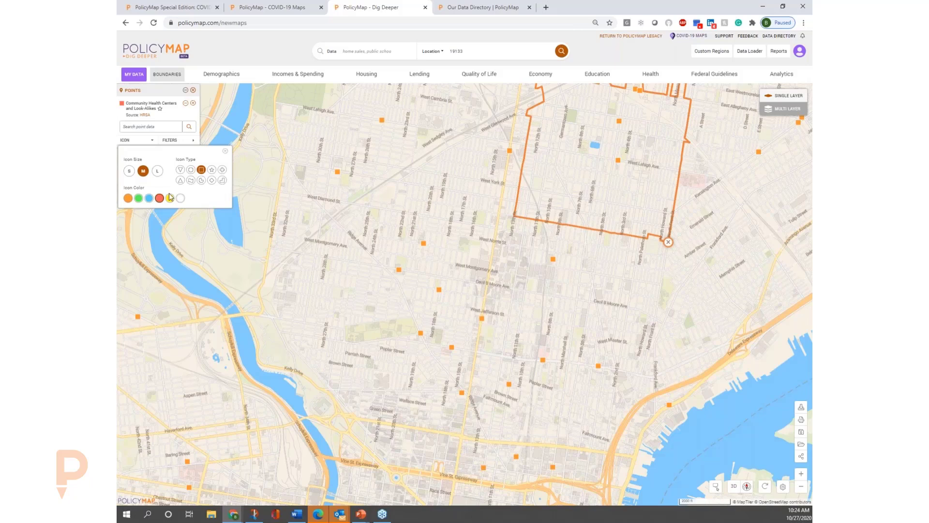
{"action": "left_click", "coordinate": [222, 171]}
{"action": "left_click", "coordinate": [225, 151]}
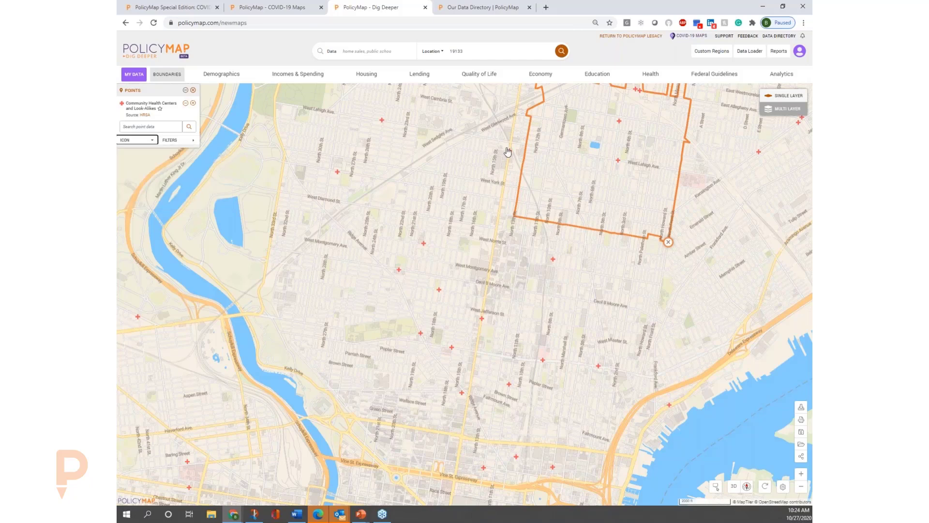
View the details of Congreso Health Center inside zip code 19133 and close them.
{"action": "left_click", "coordinate": [618, 160]}
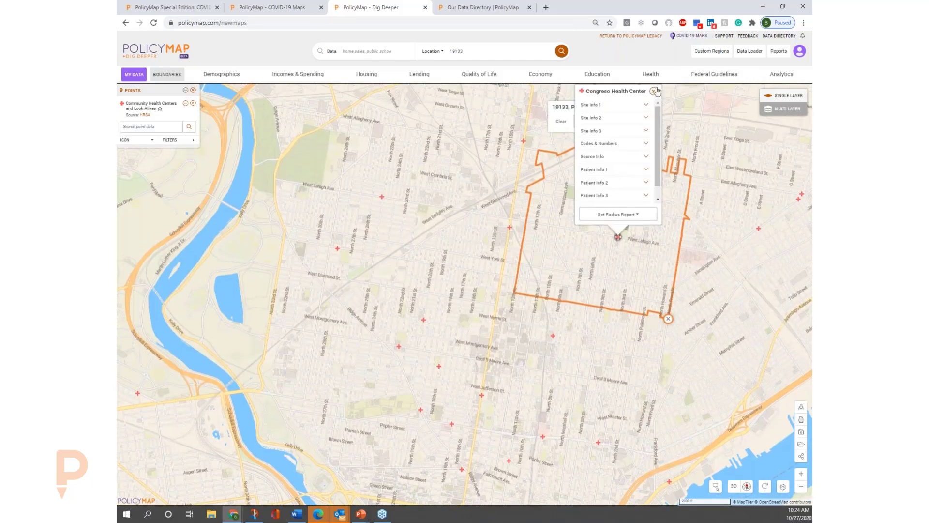
{"action": "left_click", "coordinate": [654, 91]}
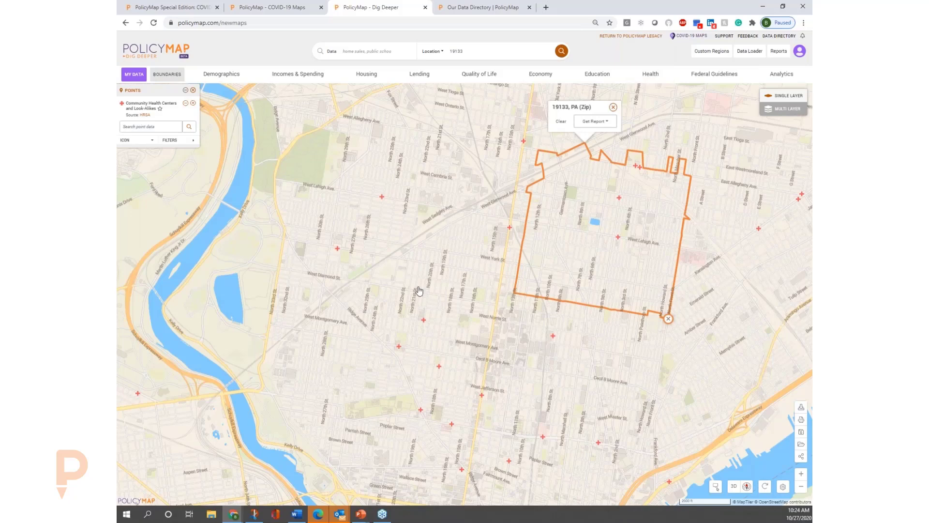
Map the median rent for all units from the housing data.
{"action": "left_click", "coordinate": [367, 76]}
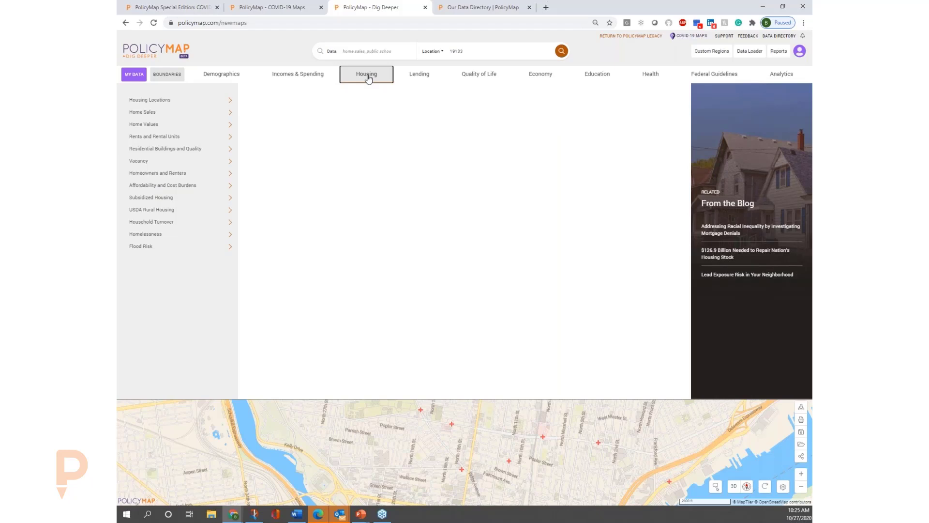
{"action": "left_click", "coordinate": [221, 128]}
{"action": "left_click", "coordinate": [219, 138]}
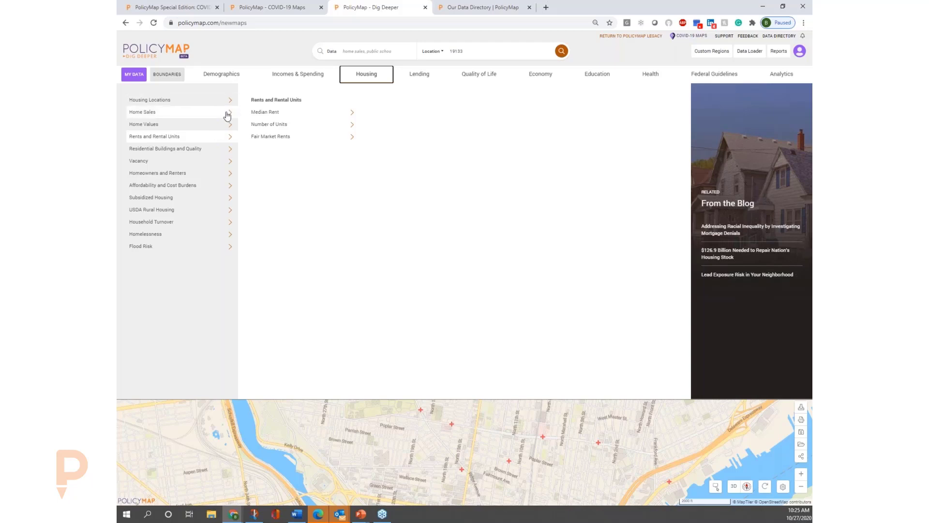
{"action": "mouse_move", "coordinate": [227, 115]}
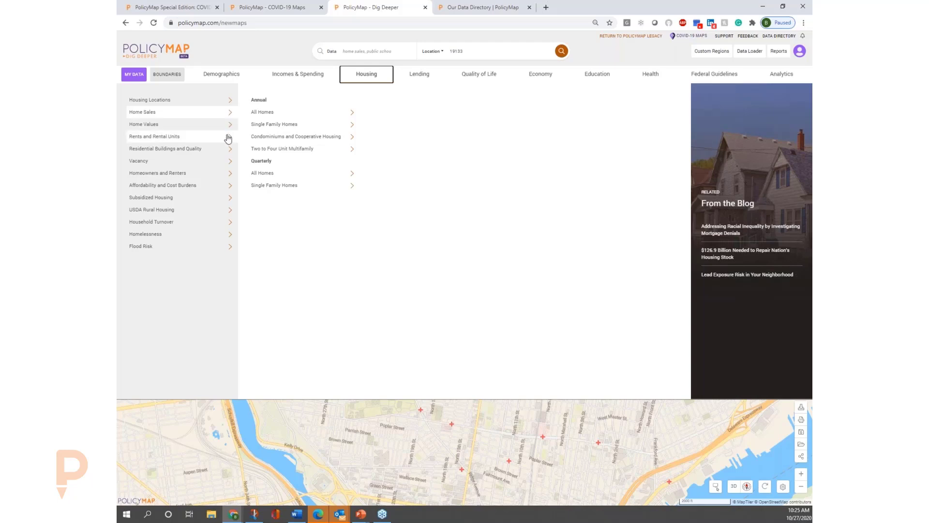
{"action": "mouse_move", "coordinate": [227, 139]}
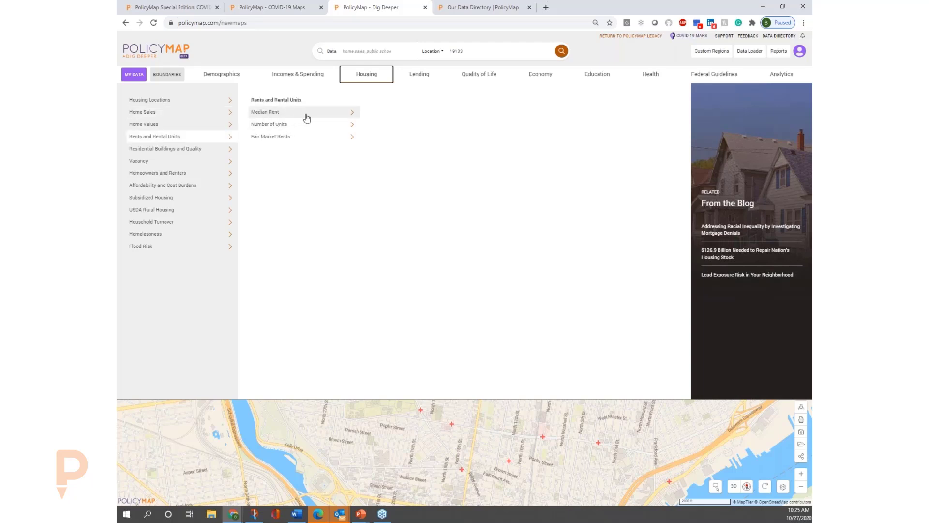
{"action": "mouse_move", "coordinate": [305, 115]}
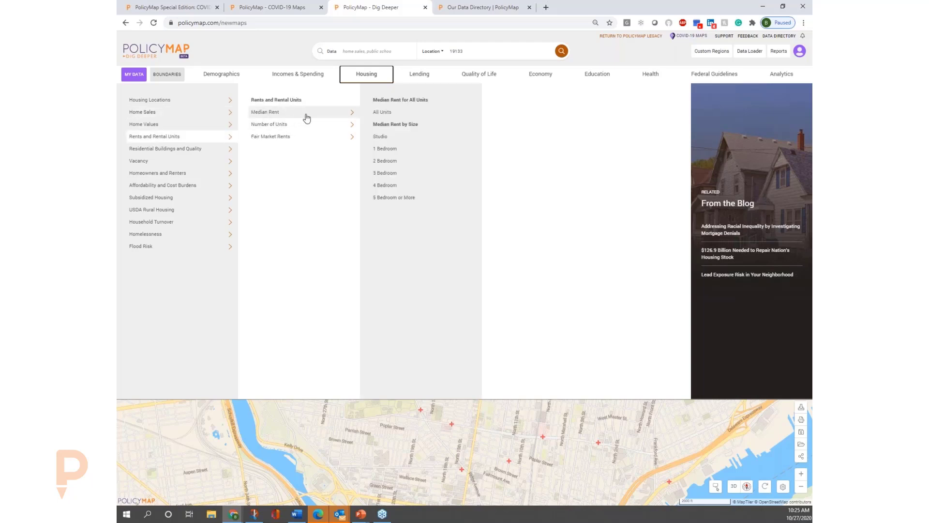
{"action": "left_click", "coordinate": [399, 114]}
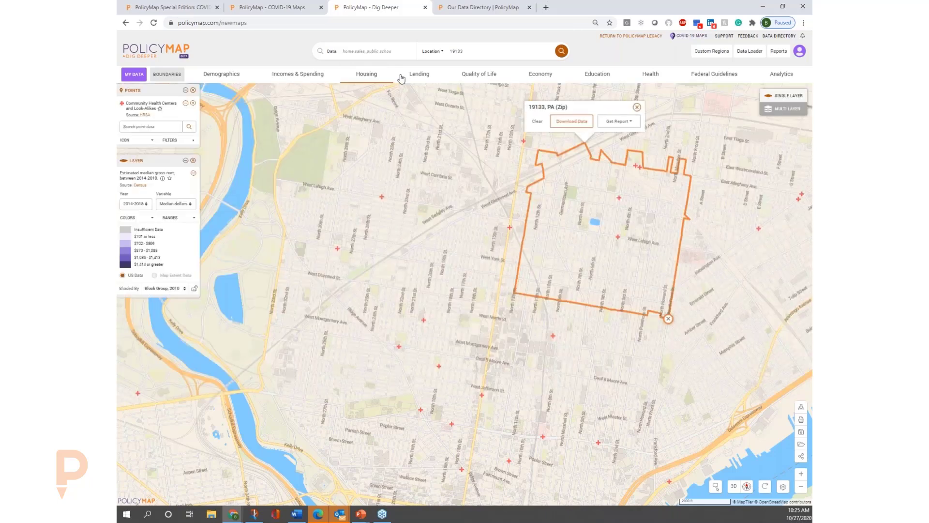
Move the map to zip code 19123 and remove the Community Health Centers and Look-Alikes points.
{"action": "left_click_drag", "start_coordinate": [465, 51], "coordinate": [309, 67]}
{"action": "type", "text": "1"}
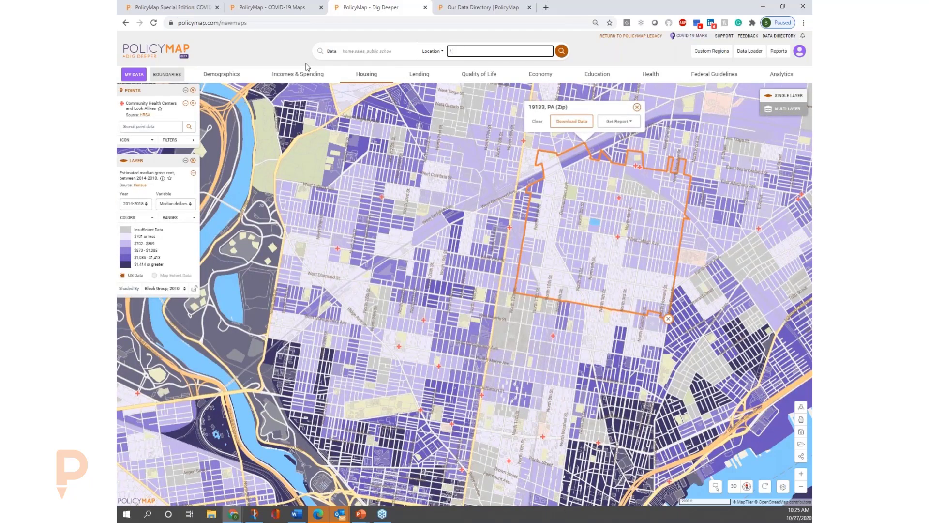
{"action": "type", "text": "9123"}
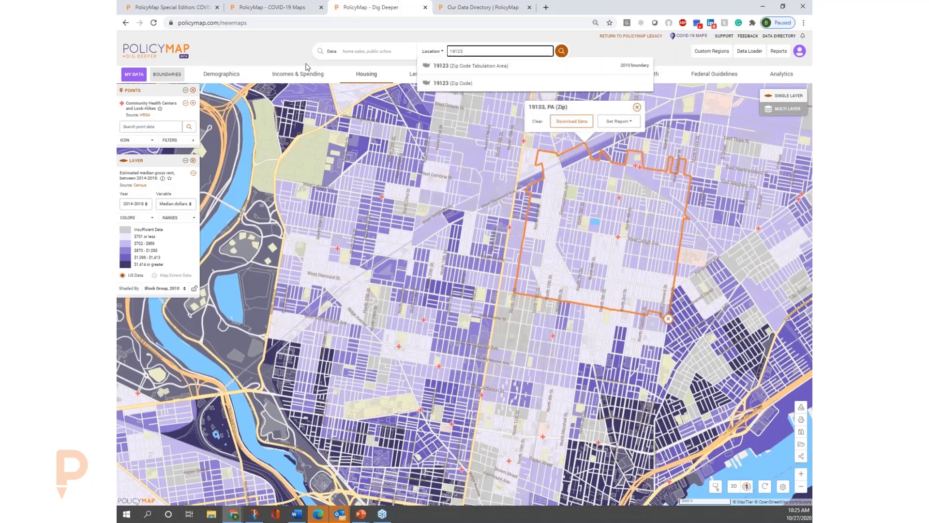
{"action": "key", "text": "Return"}
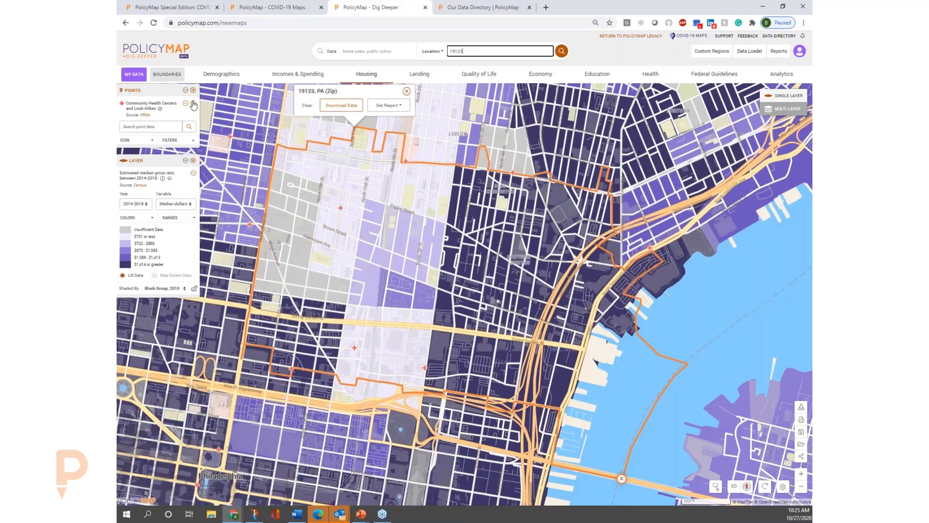
{"action": "left_click", "coordinate": [193, 103]}
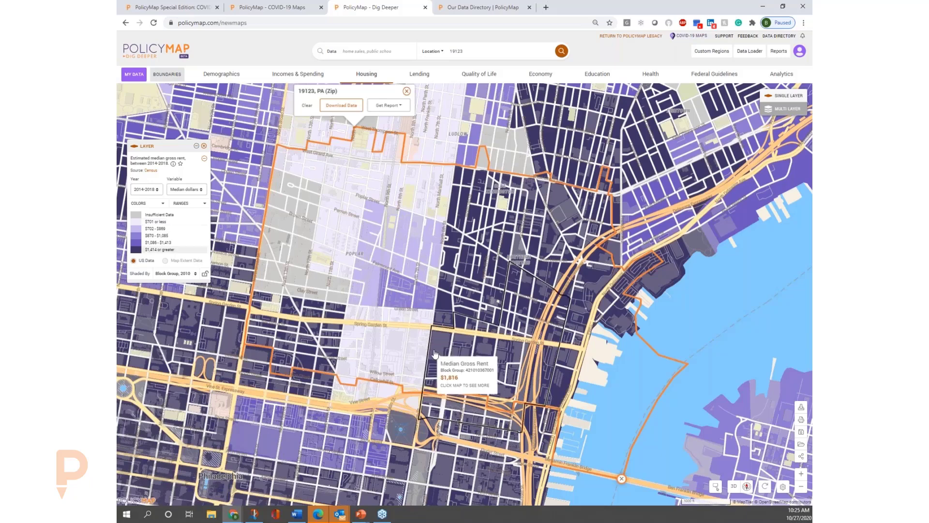
{"action": "left_click", "coordinate": [455, 361]}
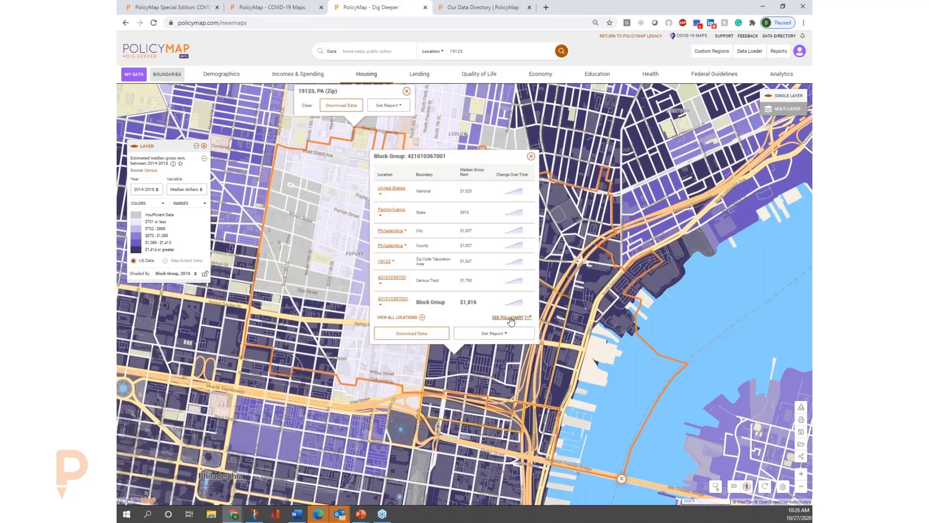
{"action": "left_click", "coordinate": [509, 320]}
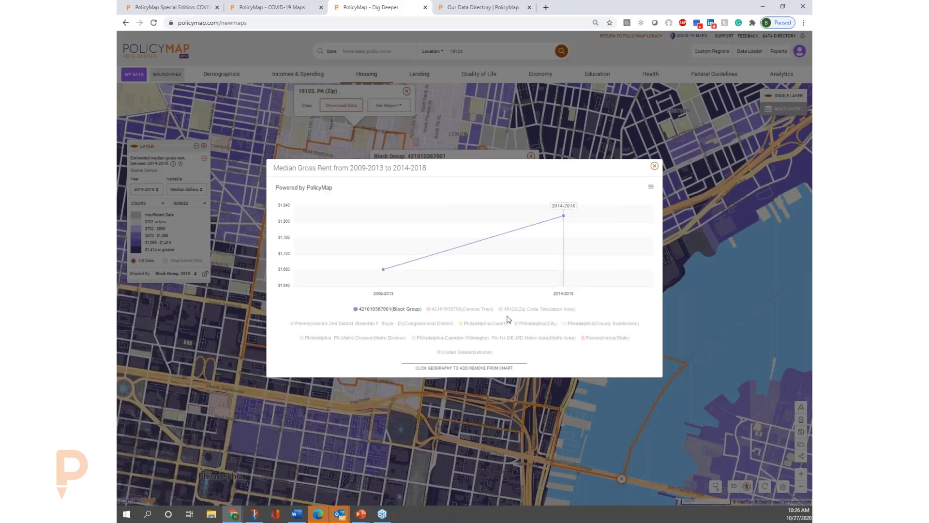
{"action": "left_click", "coordinate": [464, 310]}
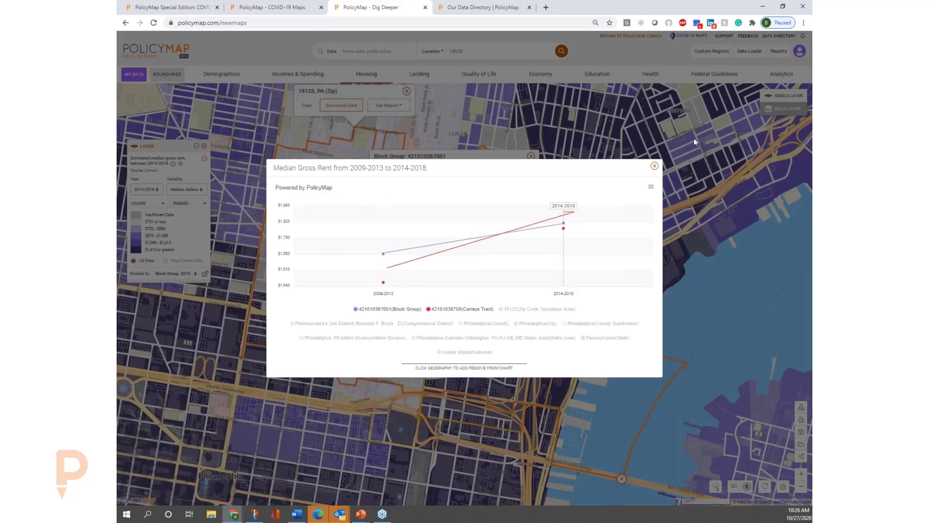
{"action": "left_click", "coordinate": [654, 166]}
Shade the median gross rent layer by Census Tract, 2010.
{"action": "left_click", "coordinate": [196, 274]}
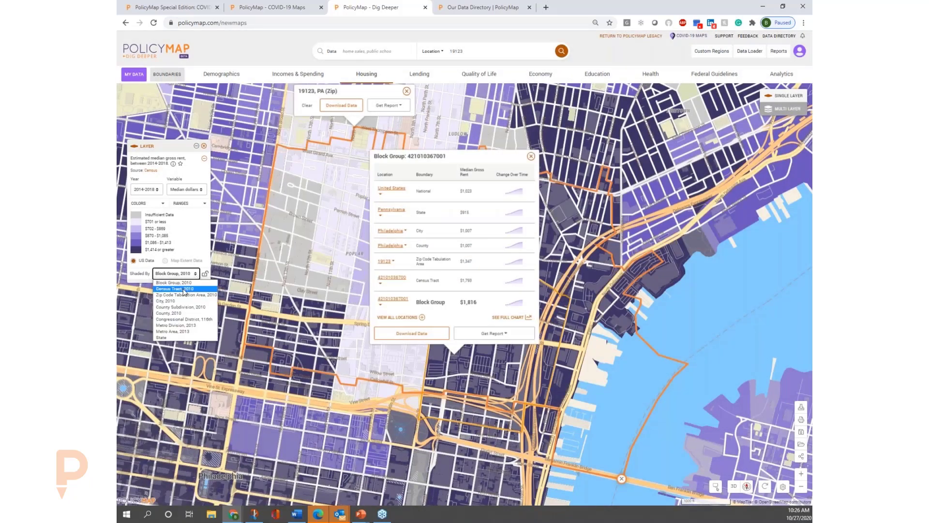
{"action": "left_click", "coordinate": [184, 289]}
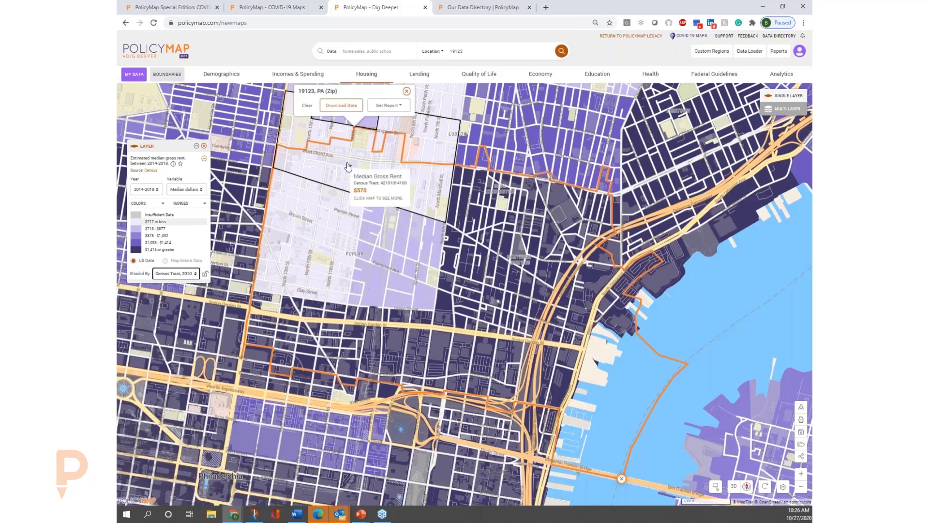
Replace the median gross rent layer with Lead Exposure Risk from the housing quality data.
{"action": "left_click", "coordinate": [366, 74]}
{"action": "left_click", "coordinate": [182, 100]}
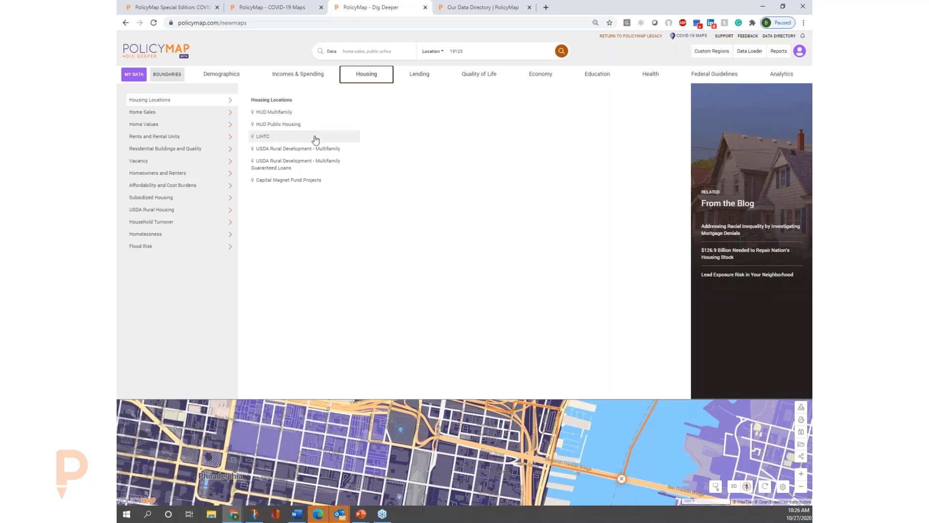
{"action": "left_click", "coordinate": [228, 125]}
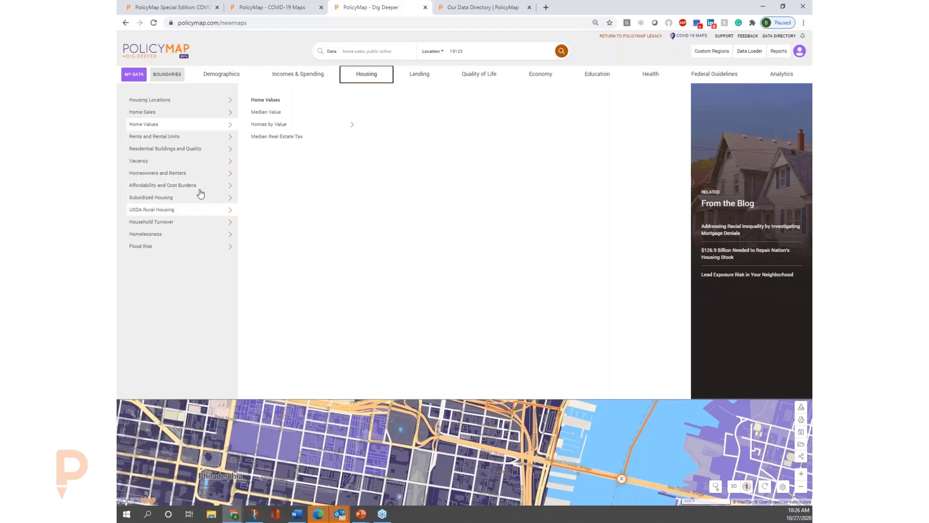
{"action": "left_click", "coordinate": [201, 190]}
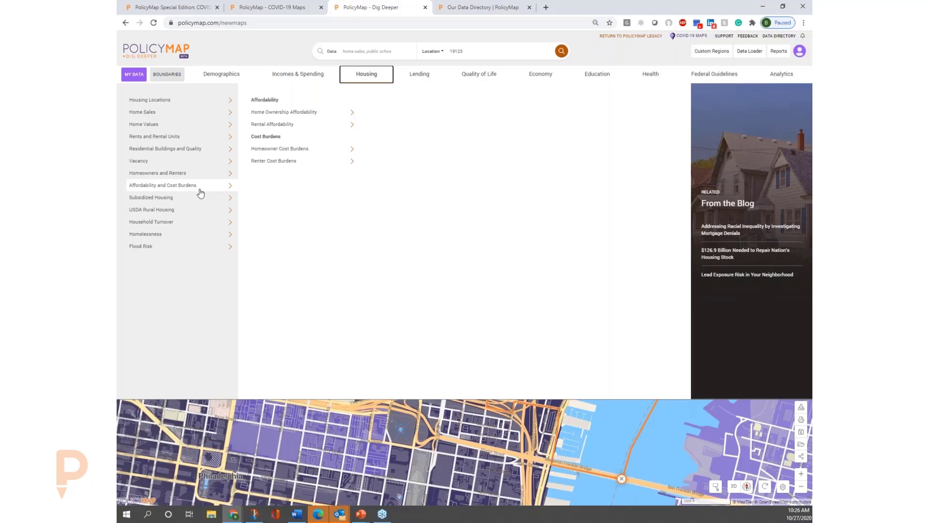
{"action": "left_click", "coordinate": [210, 153]}
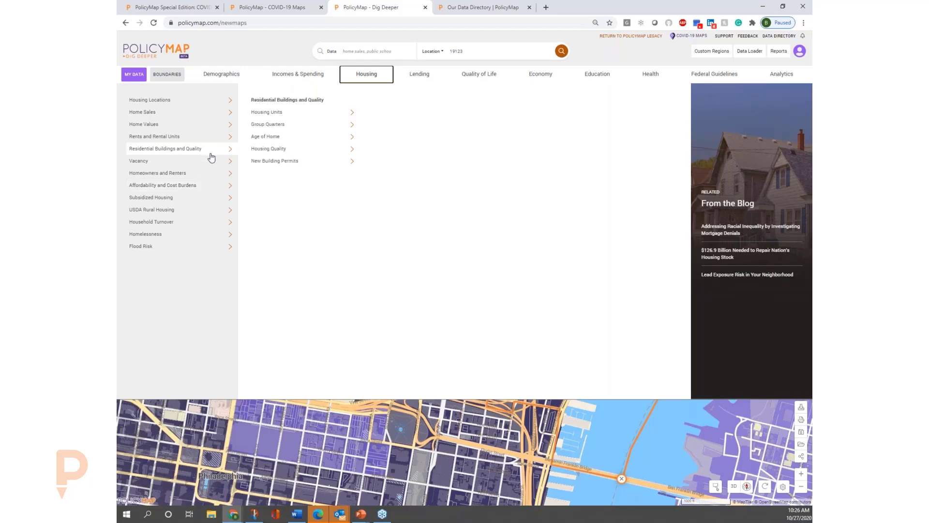
{"action": "left_click", "coordinate": [258, 153]}
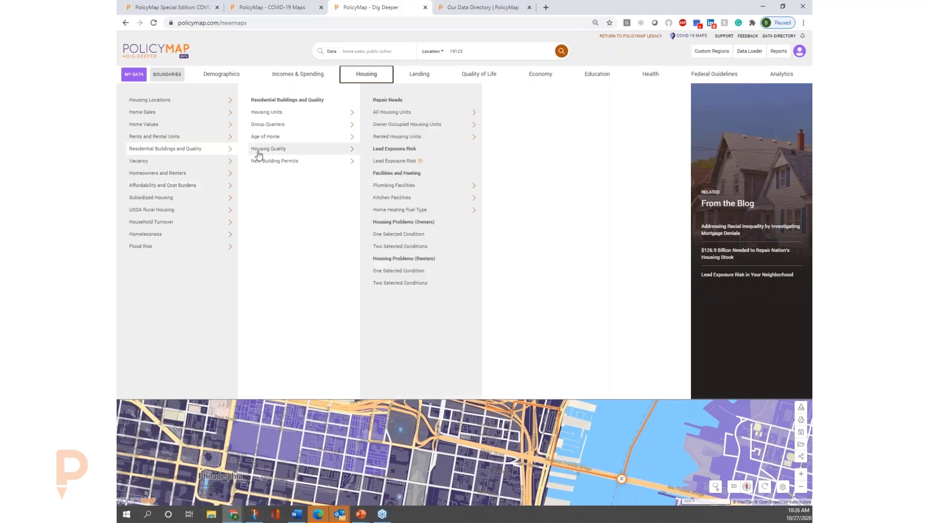
{"action": "left_click", "coordinate": [402, 164]}
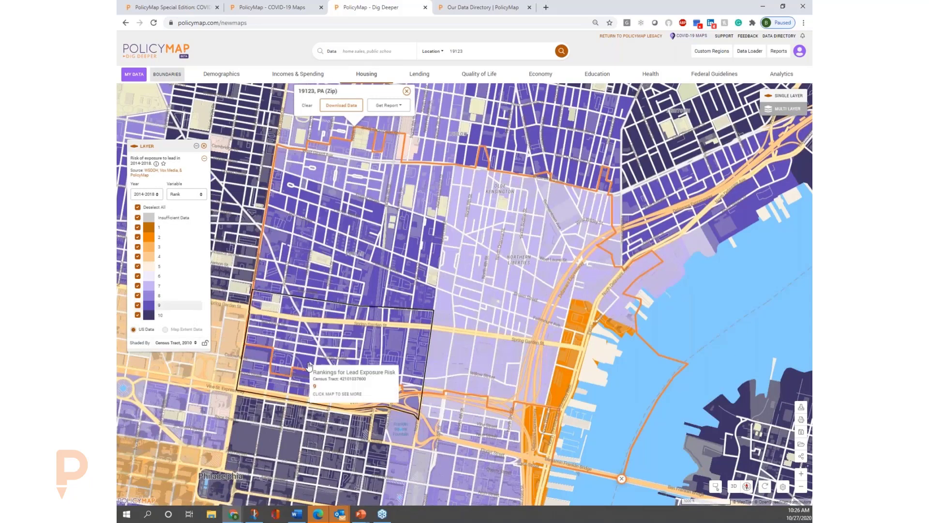
Add the Brownfields points over the lead exposure risk layer and view them around central Philadelphia.
{"action": "left_click_drag", "start_coordinate": [313, 422], "coordinate": [313, 288]}
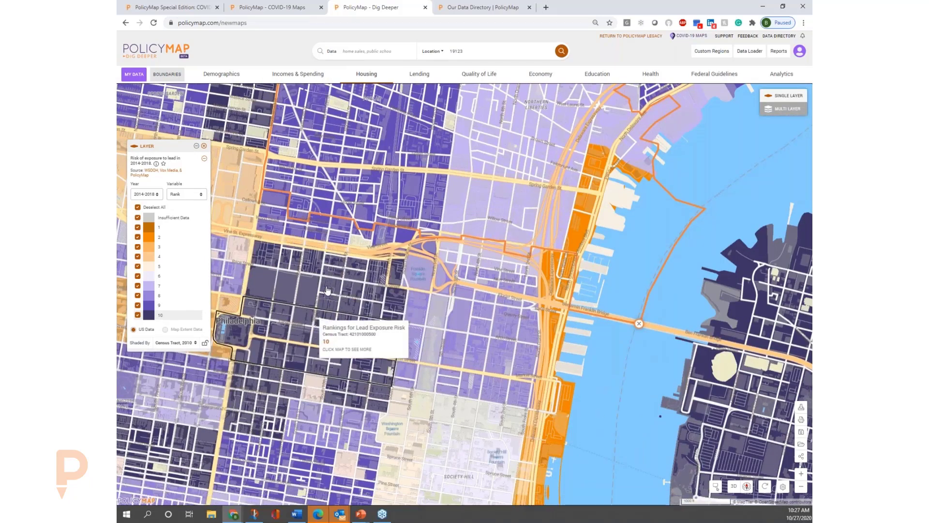
{"action": "left_click", "coordinate": [485, 78]}
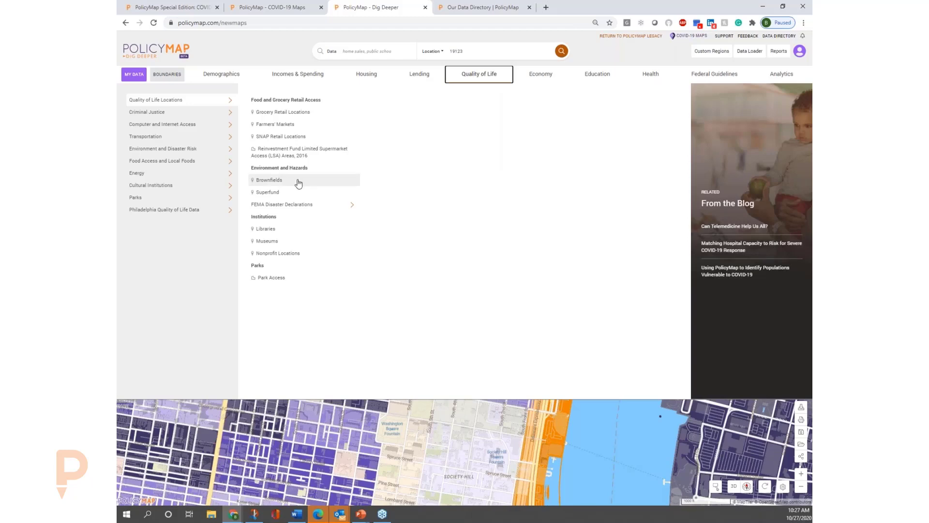
{"action": "left_click", "coordinate": [269, 180]}
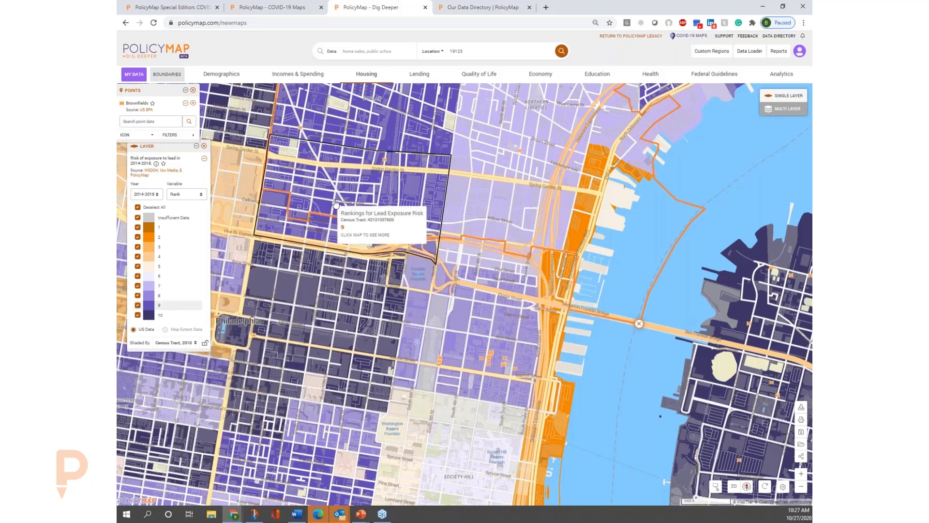
{"action": "left_click_drag", "start_coordinate": [335, 202], "coordinate": [414, 203]}
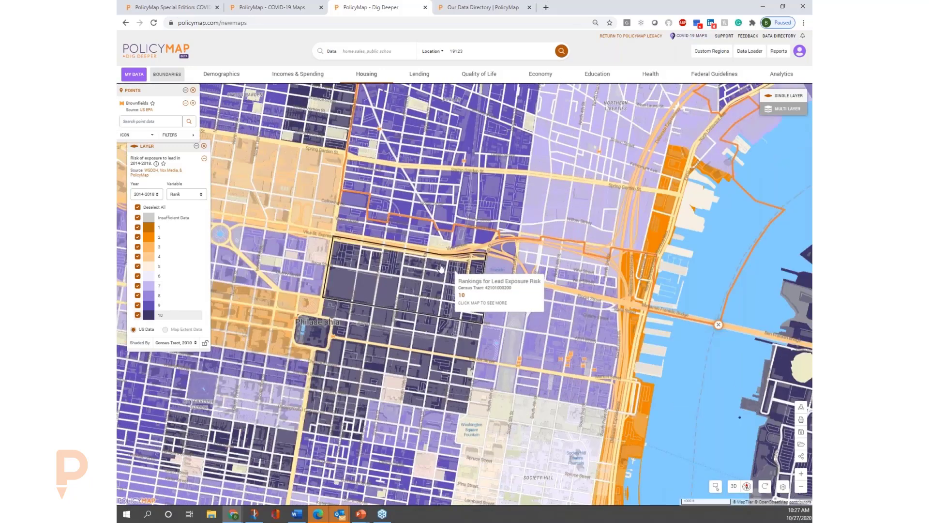
Add the Home Owners' Loan Corporation Risk Maps (1935-1940) over the lead exposure risk layer and tilt the zoomed-out map to 60° in 3D.
{"action": "left_click", "coordinate": [389, 52]}
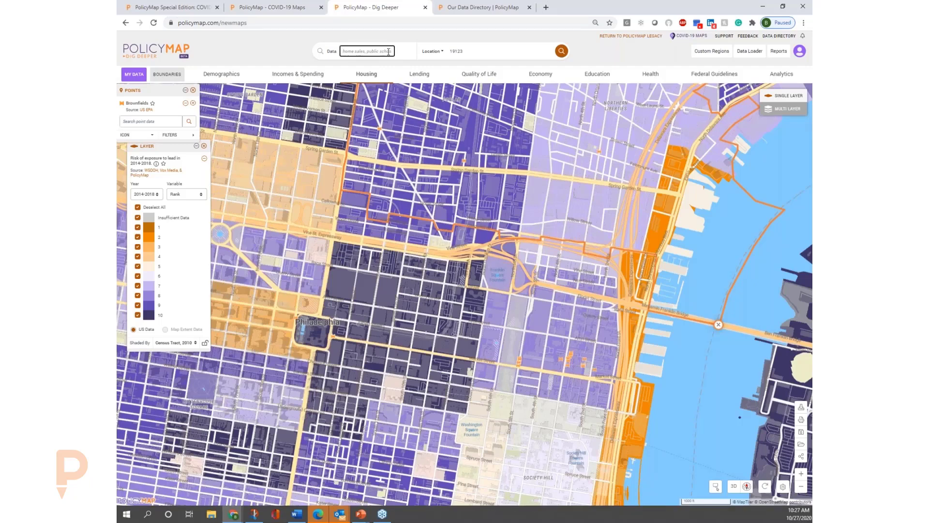
{"action": "type", "text": "ho"}
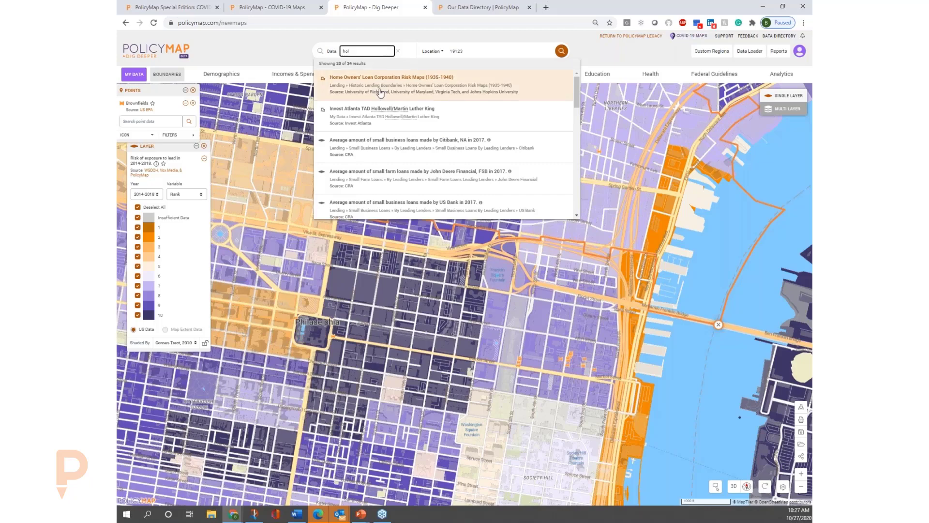
{"action": "left_click", "coordinate": [380, 92]}
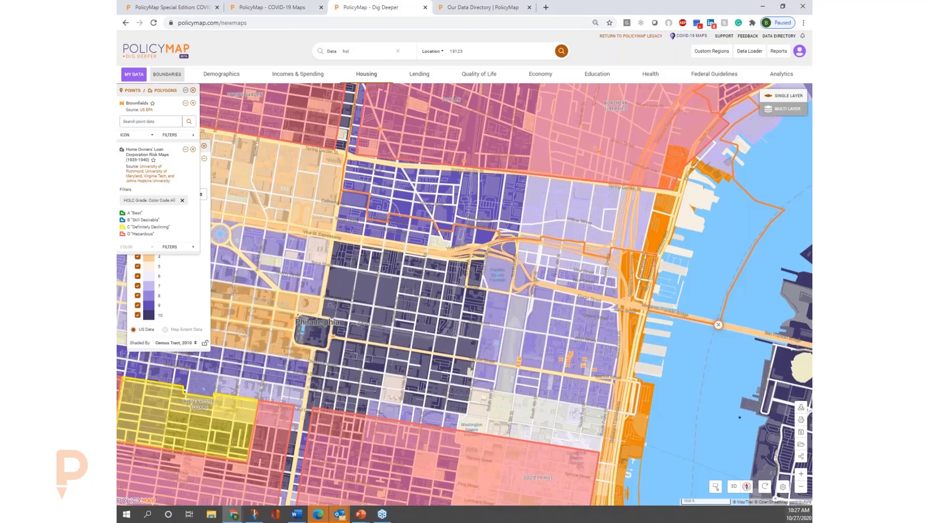
{"action": "left_click", "coordinate": [801, 488]}
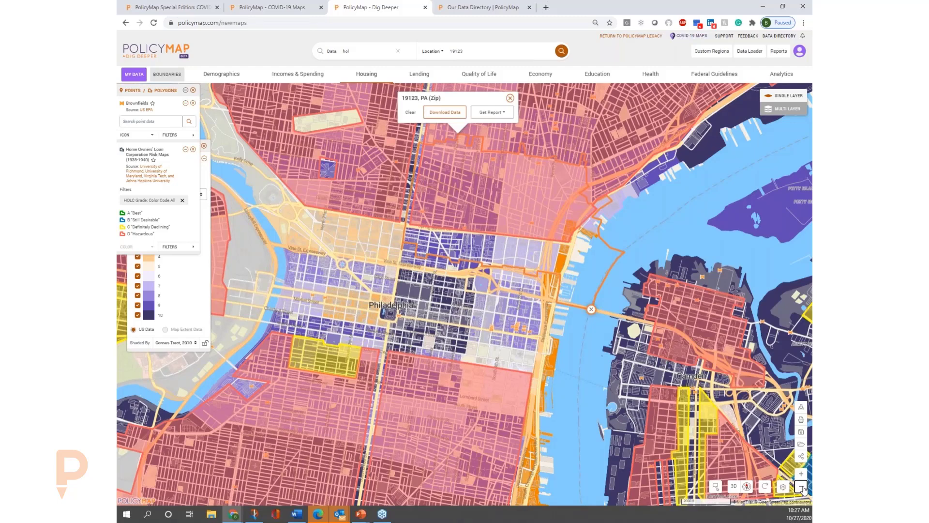
{"action": "left_click_drag", "start_coordinate": [548, 176], "coordinate": [563, 201]}
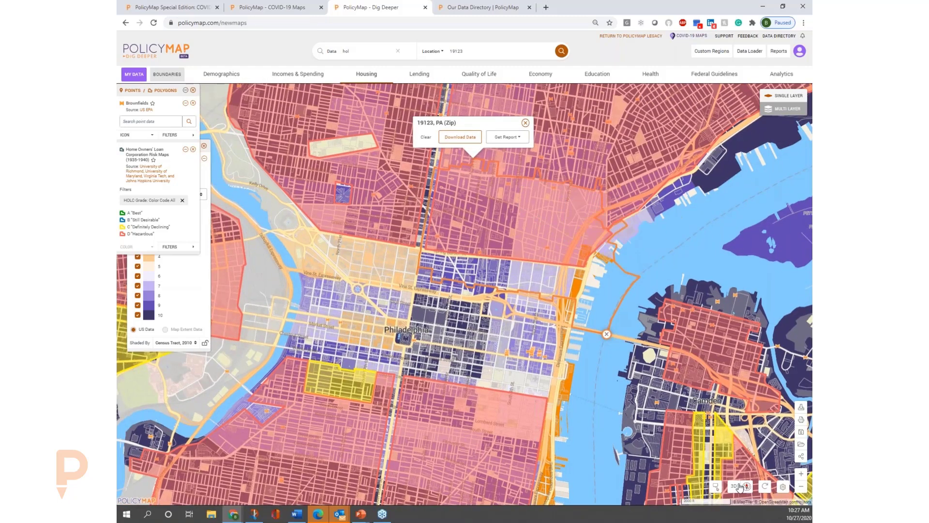
{"action": "left_click", "coordinate": [734, 486]}
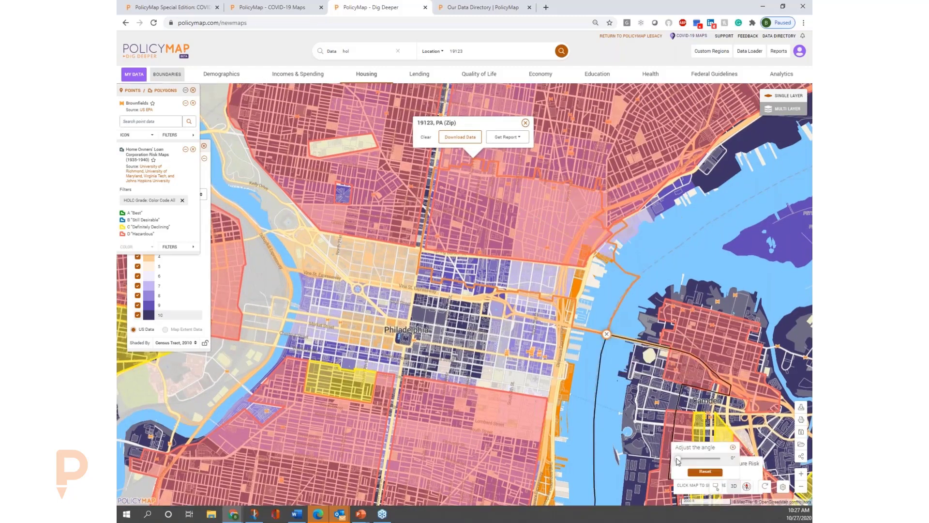
{"action": "left_click_drag", "start_coordinate": [678, 458], "coordinate": [714, 459]}
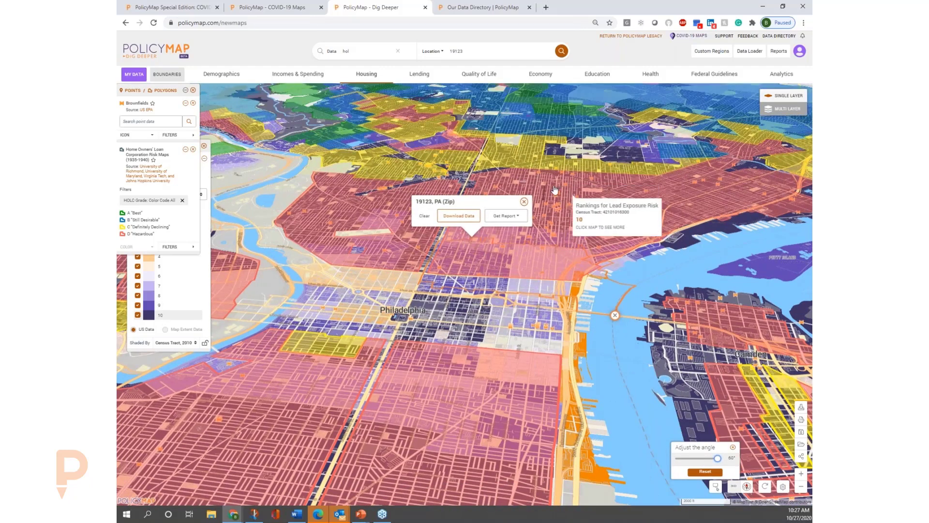
Close the ZIP code popup and remove all points, polygons and the lead exposure risk layer from the map.
{"action": "left_click", "coordinate": [525, 201]}
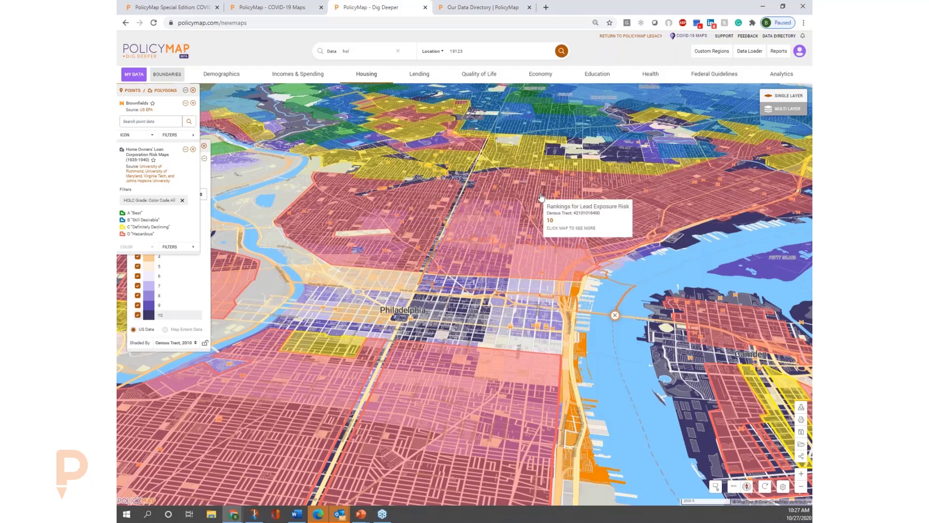
{"action": "left_click", "coordinate": [193, 90]}
{"action": "left_click", "coordinate": [203, 146]}
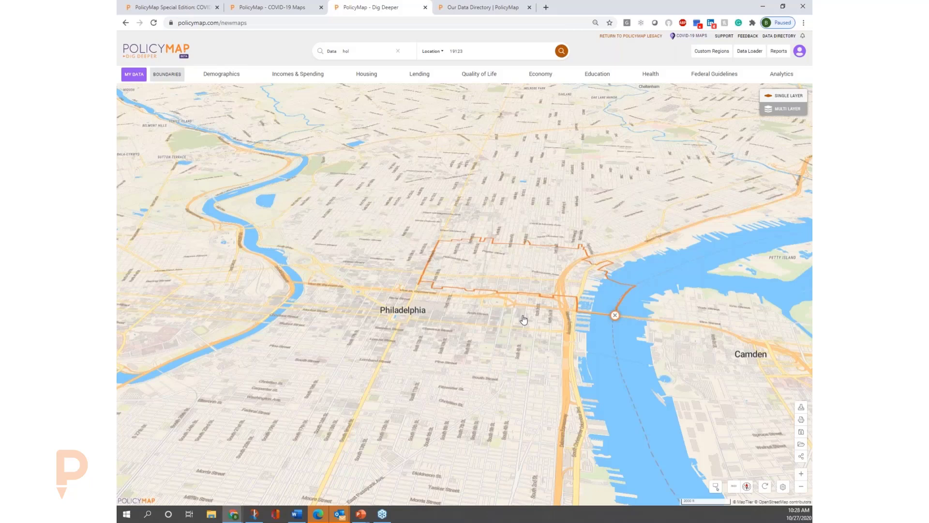
Map mortgage loan denials to Black applicants from the lending data, showing only the 42.87% or greater range around ZIP 19123.
{"action": "left_click", "coordinate": [376, 76]}
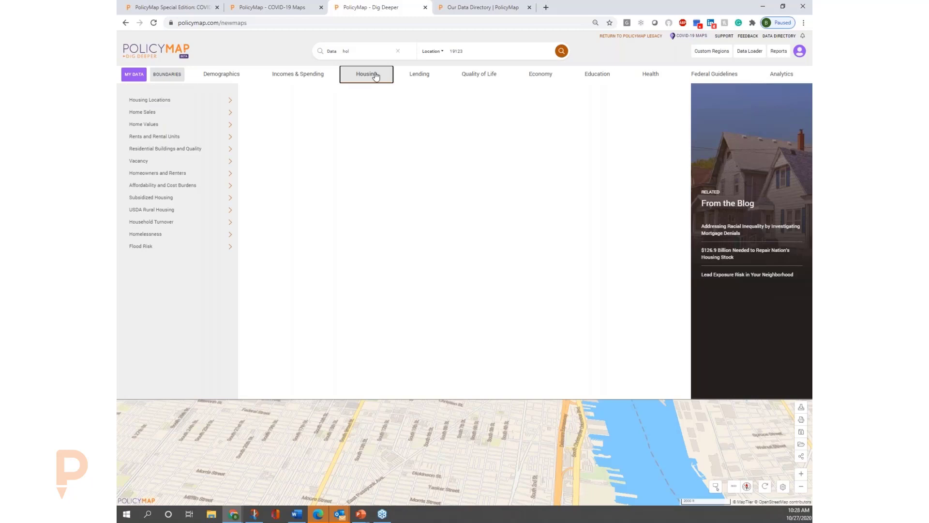
{"action": "left_click", "coordinate": [420, 77]}
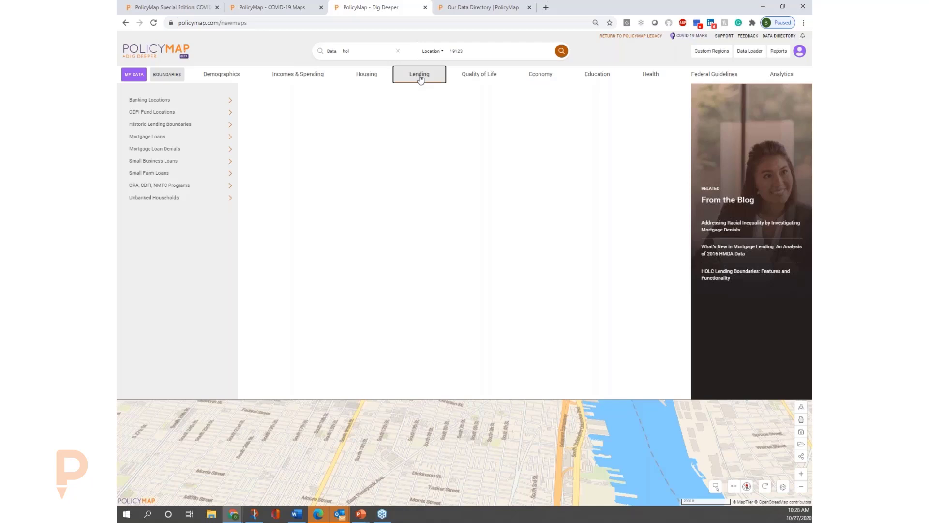
{"action": "mouse_move", "coordinate": [206, 125]}
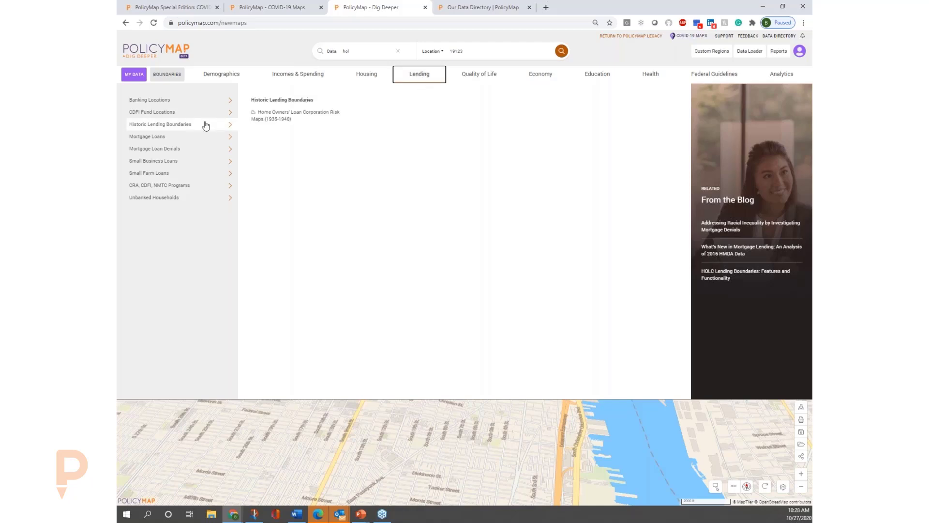
{"action": "mouse_move", "coordinate": [199, 150]}
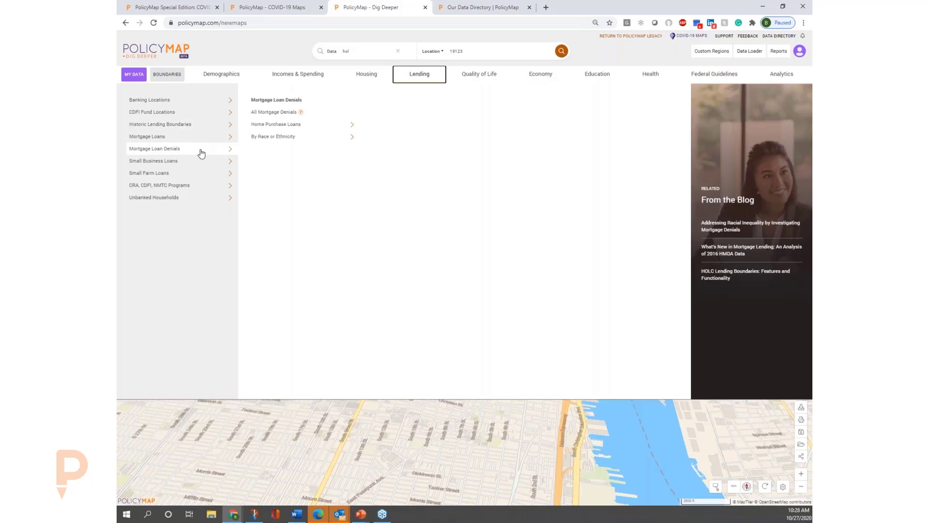
{"action": "mouse_move", "coordinate": [309, 140]}
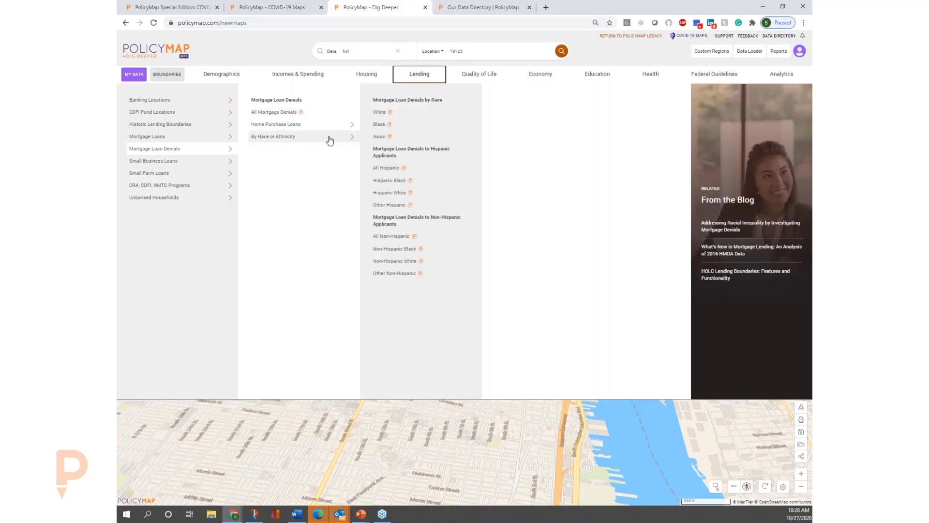
{"action": "left_click", "coordinate": [419, 130]}
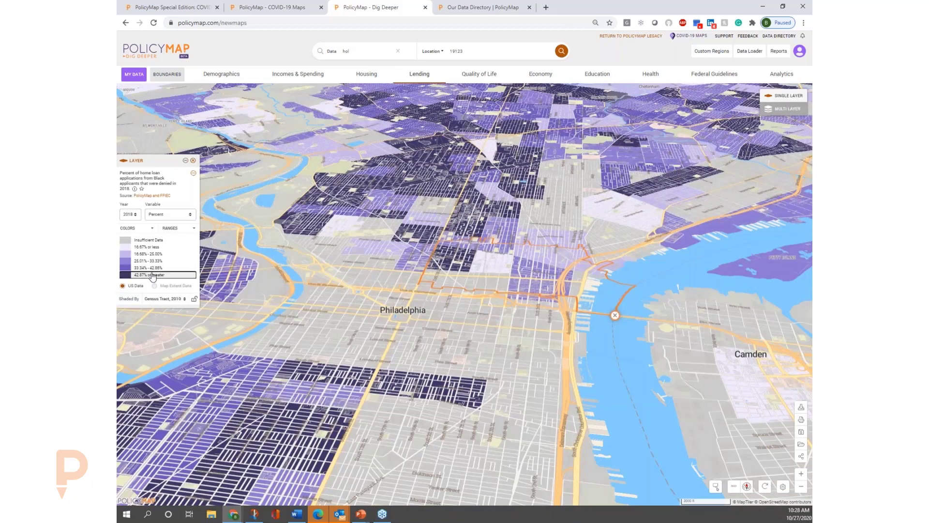
{"action": "left_click", "coordinate": [182, 278]}
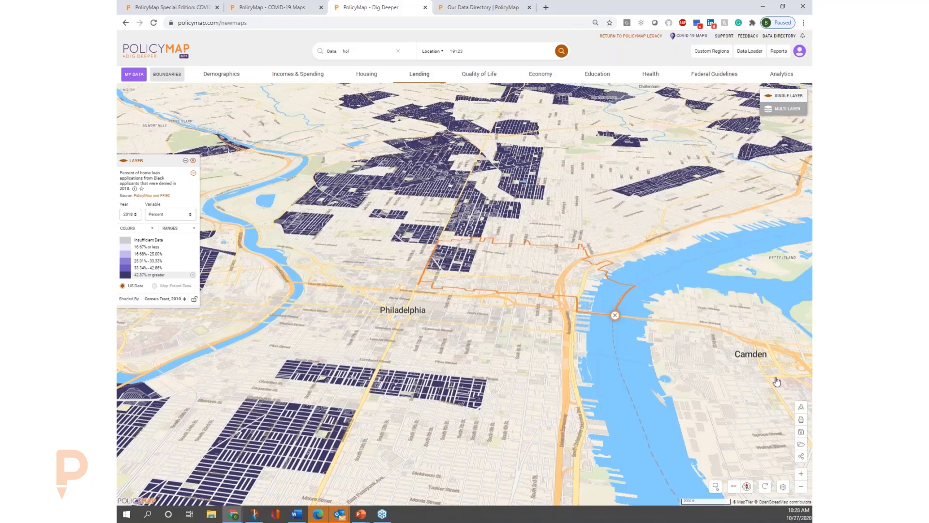
{"action": "left_click", "coordinate": [801, 474]}
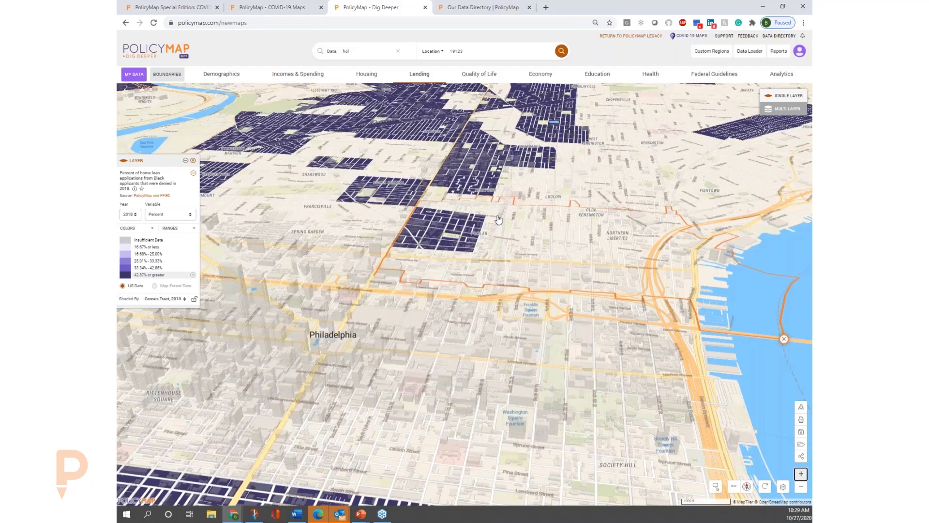
Try to map households with smartphone-only computer access from the computer and internet access data, viewing a wider Philadelphia area.
{"action": "left_click", "coordinate": [419, 76]}
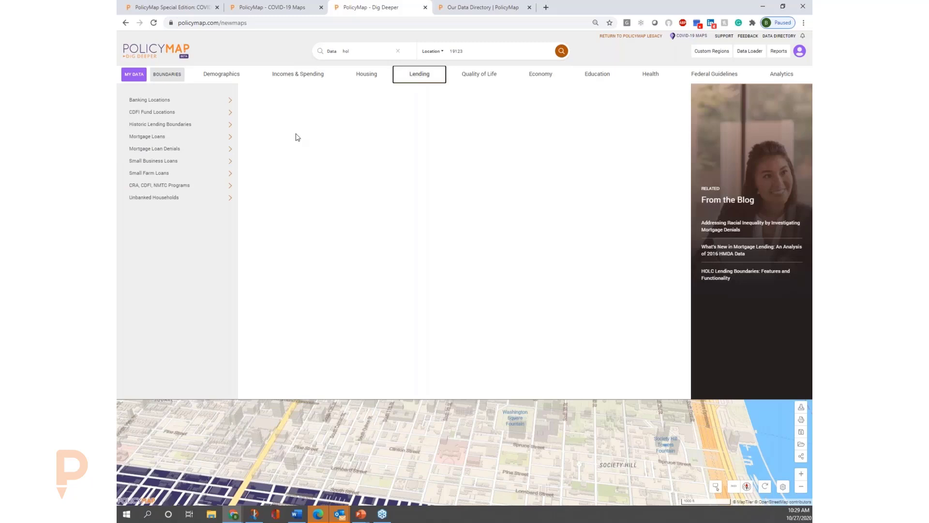
{"action": "left_click", "coordinate": [192, 197]}
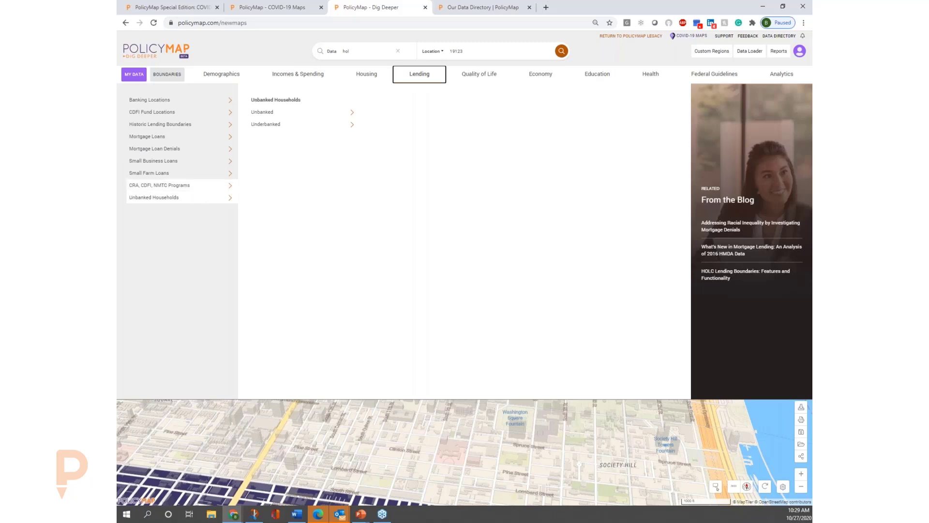
{"action": "left_click", "coordinate": [482, 75]}
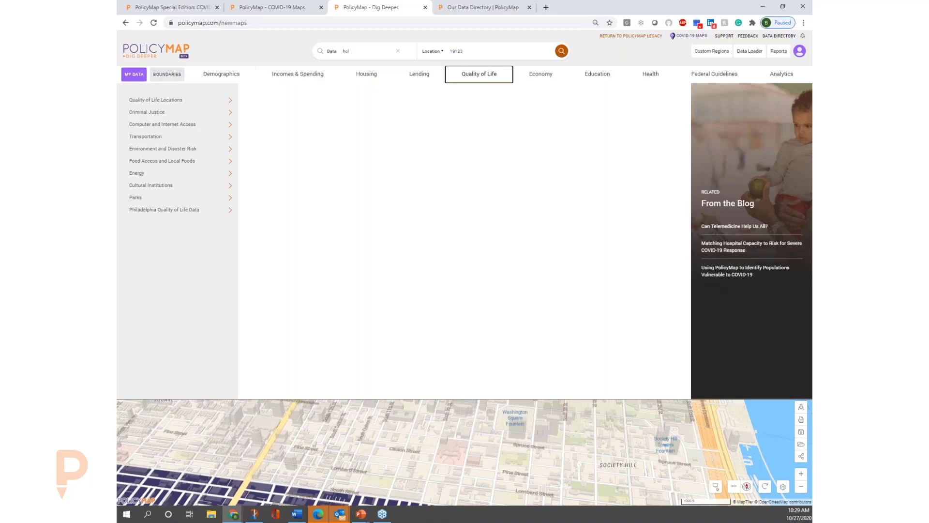
{"action": "left_click", "coordinate": [185, 101]}
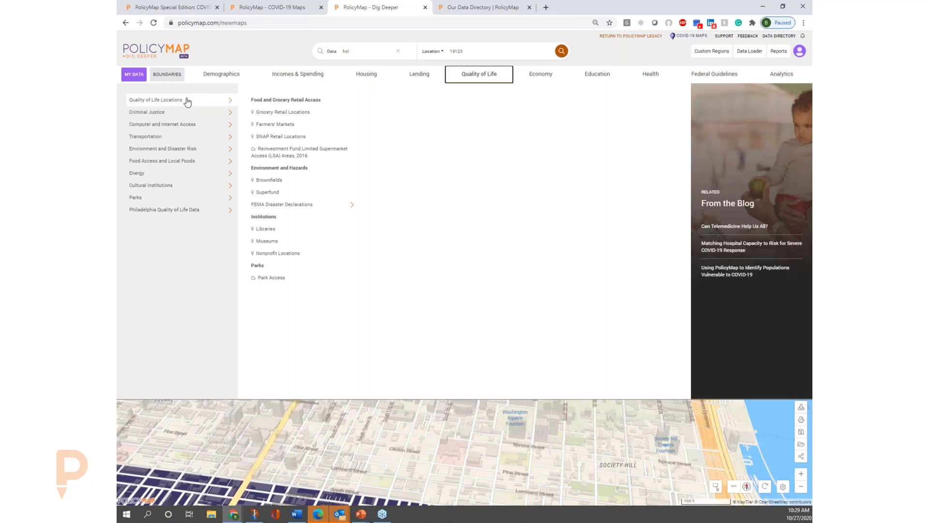
{"action": "left_click", "coordinate": [208, 127]}
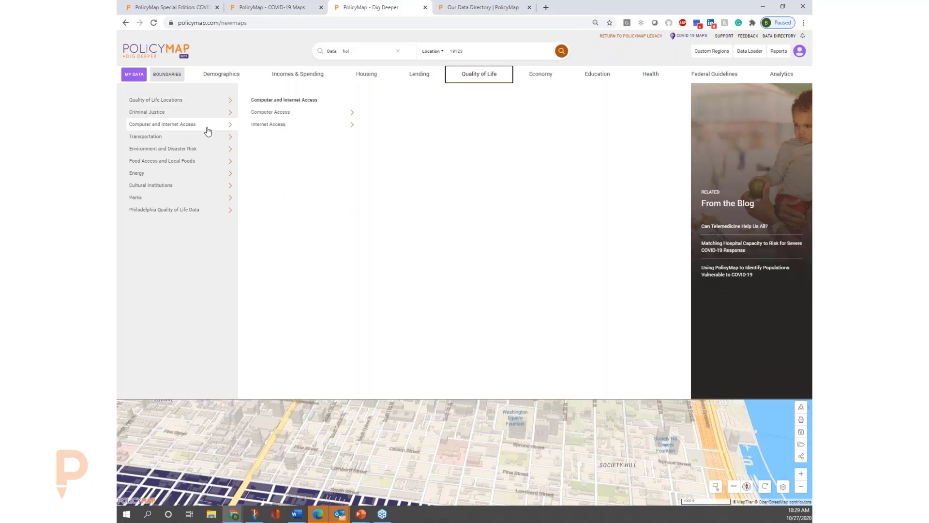
{"action": "left_click", "coordinate": [272, 128]}
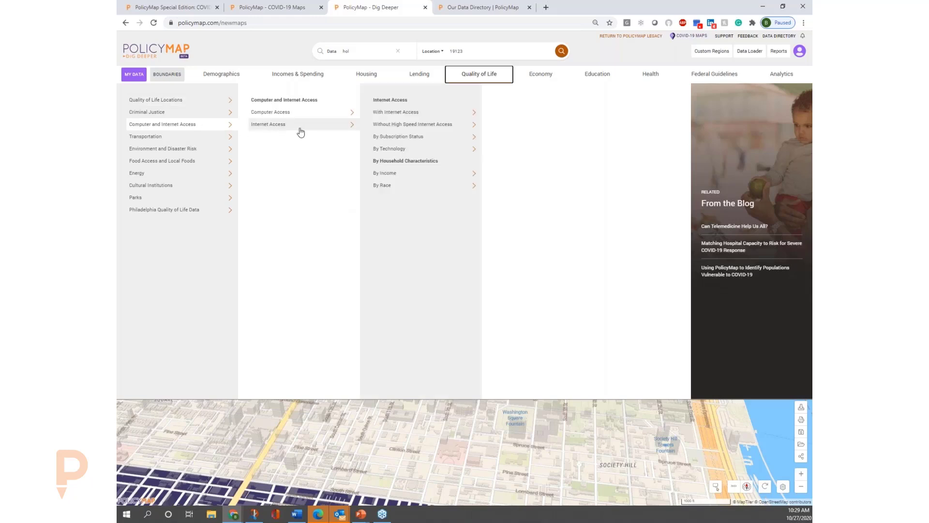
{"action": "left_click", "coordinate": [325, 116]}
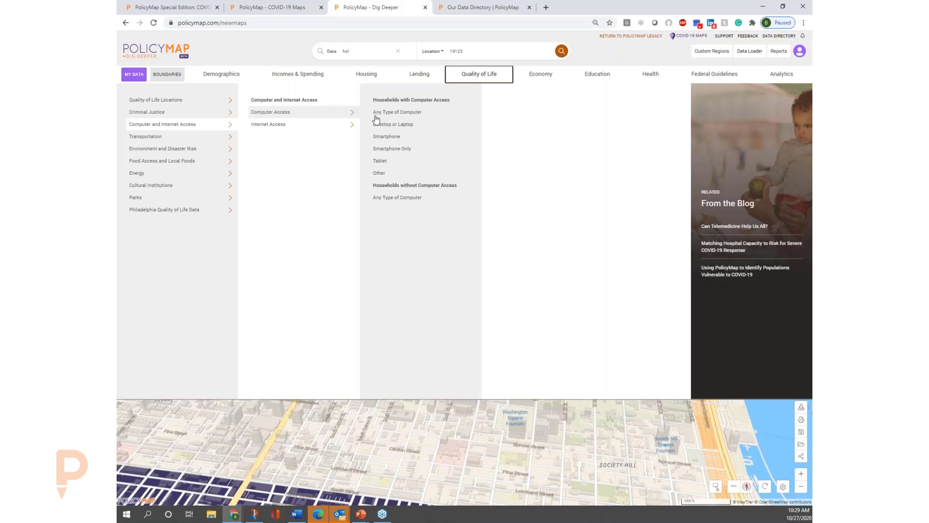
{"action": "left_click", "coordinate": [418, 155]}
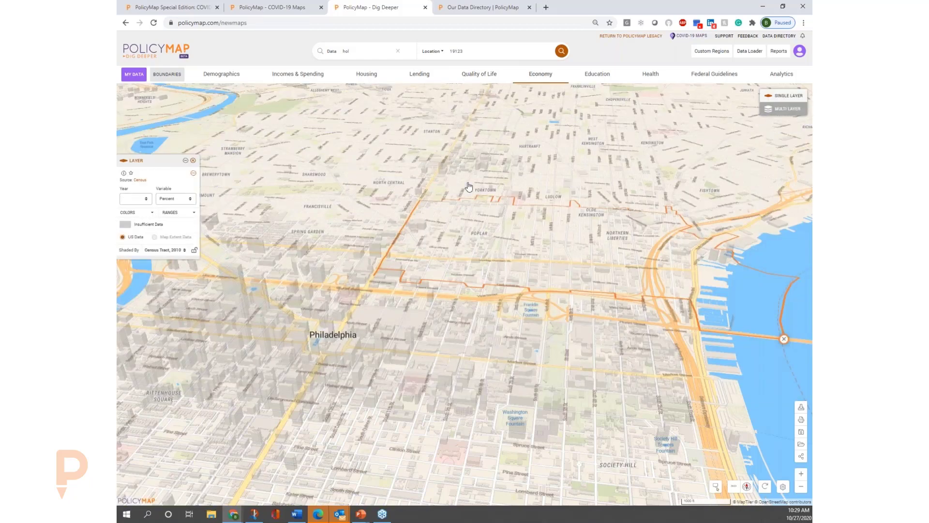
{"action": "left_click", "coordinate": [803, 490]}
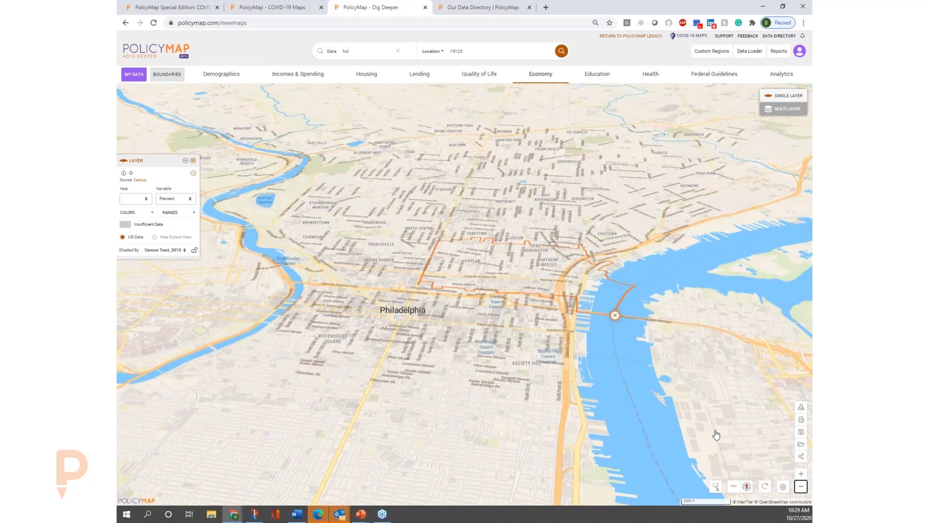
{"action": "left_click_drag", "start_coordinate": [508, 218], "coordinate": [508, 271]}
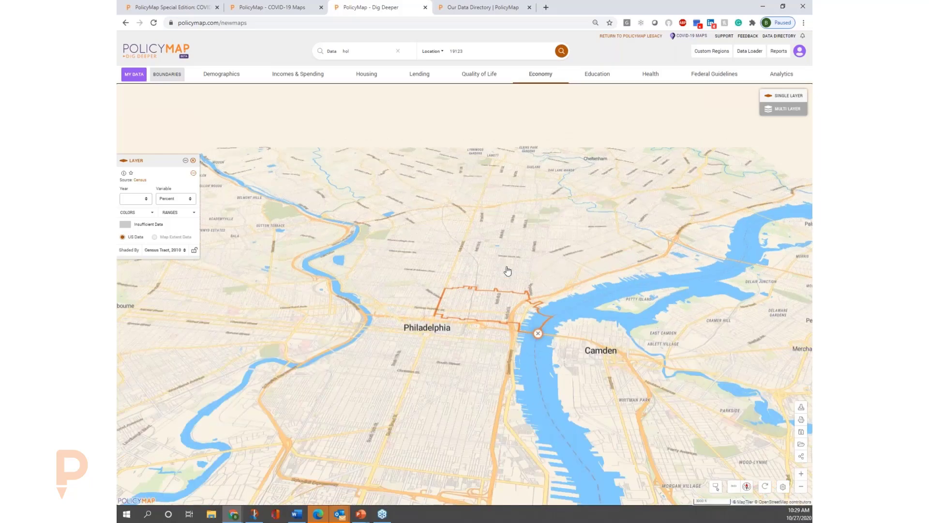
{"action": "left_click", "coordinate": [145, 200]}
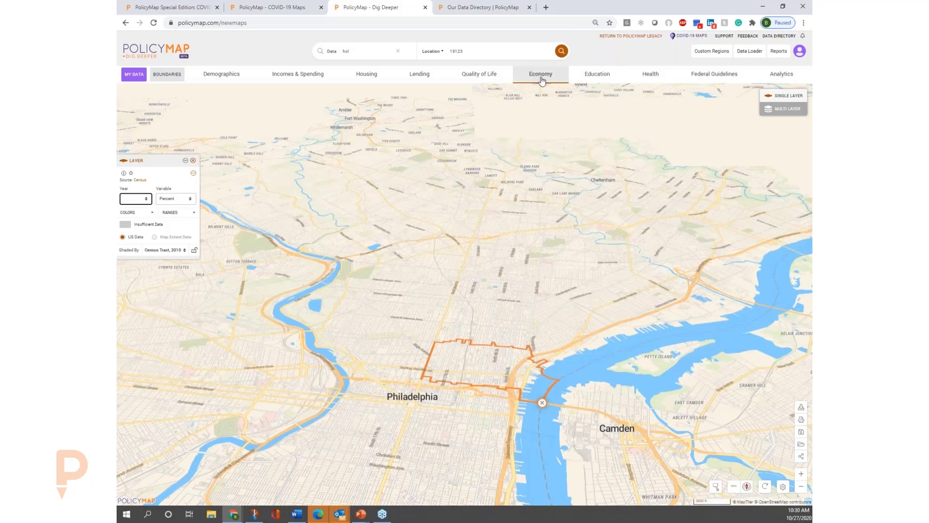
Try to map households without any type of computer from the computer access data, and reposition the layer legend higher on the map.
{"action": "left_click", "coordinate": [498, 75]}
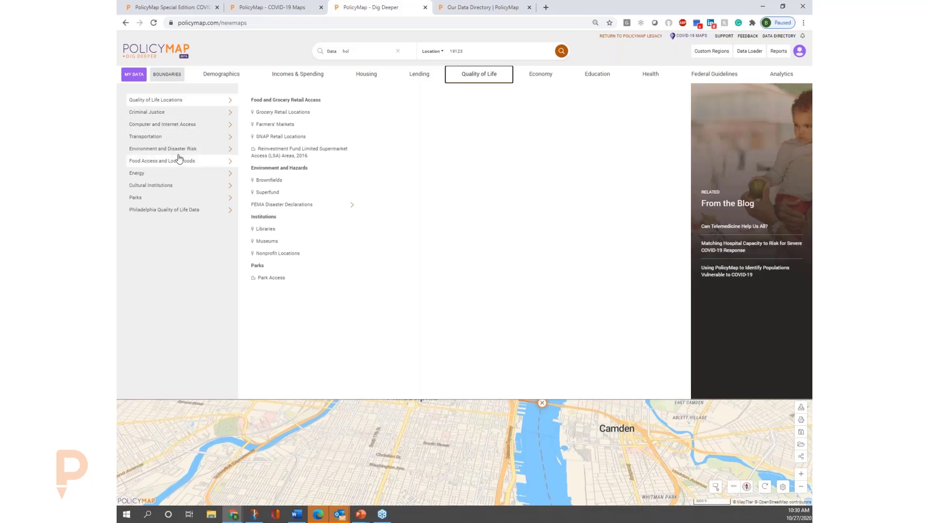
{"action": "mouse_move", "coordinate": [179, 162]}
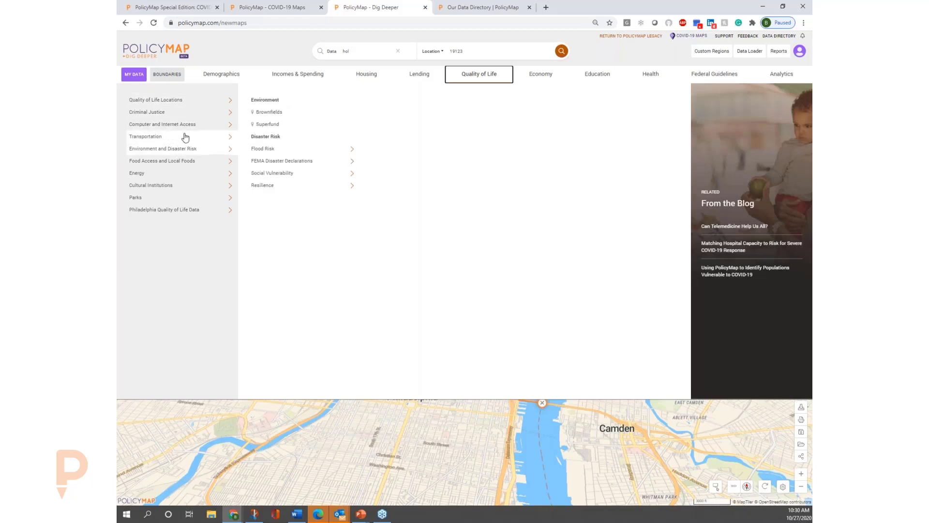
{"action": "mouse_move", "coordinate": [214, 128]}
{"action": "mouse_move", "coordinate": [312, 128]}
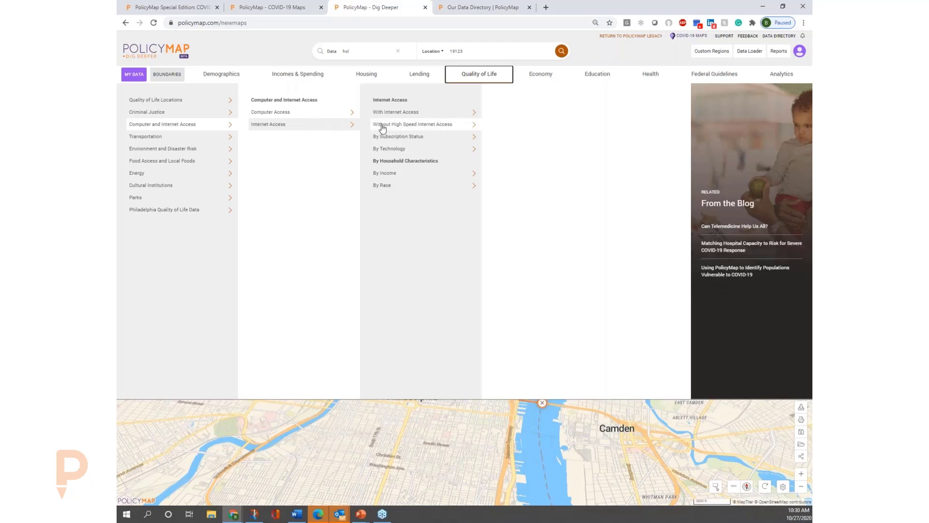
{"action": "mouse_move", "coordinate": [384, 127]}
{"action": "mouse_move", "coordinate": [334, 116]}
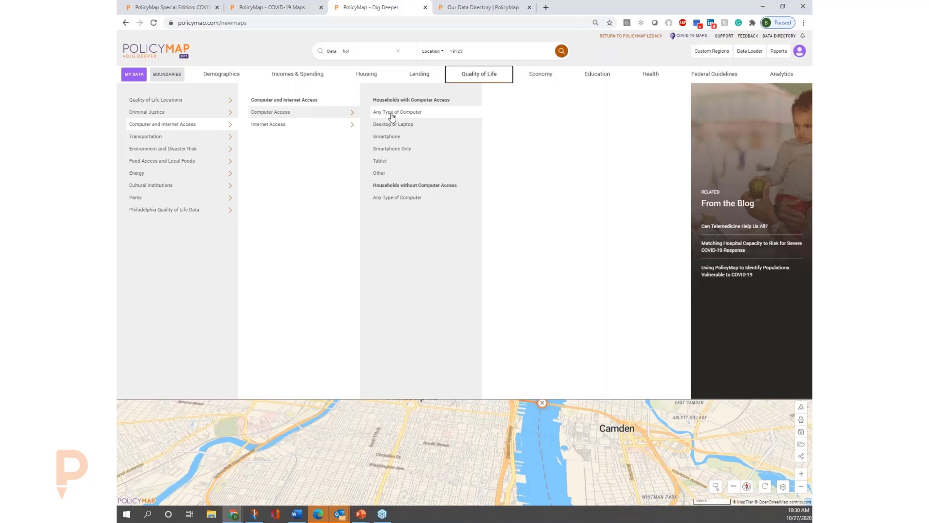
{"action": "left_click", "coordinate": [413, 197]}
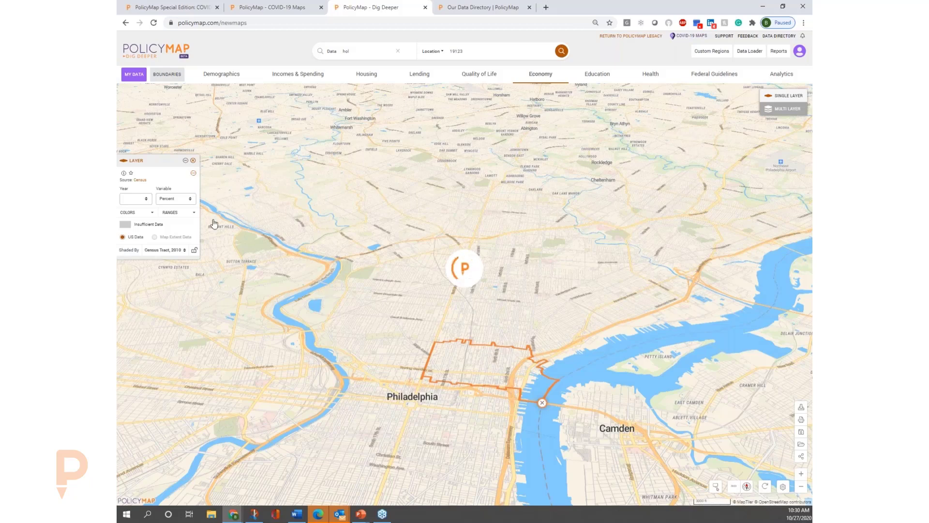
{"action": "left_click_drag", "start_coordinate": [169, 162], "coordinate": [183, 99]}
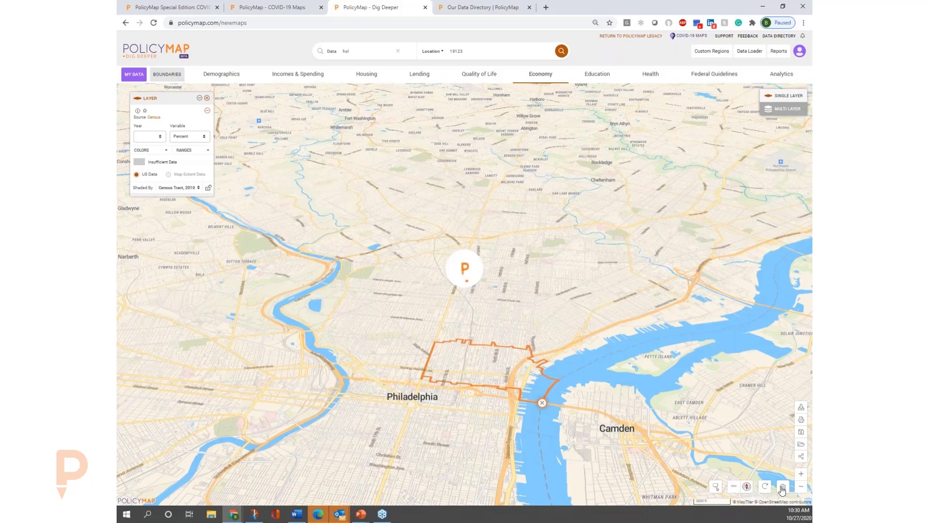
Reset the map to its default nationwide view and examine households without any computer across the eastern United States.
{"action": "left_click", "coordinate": [765, 485]}
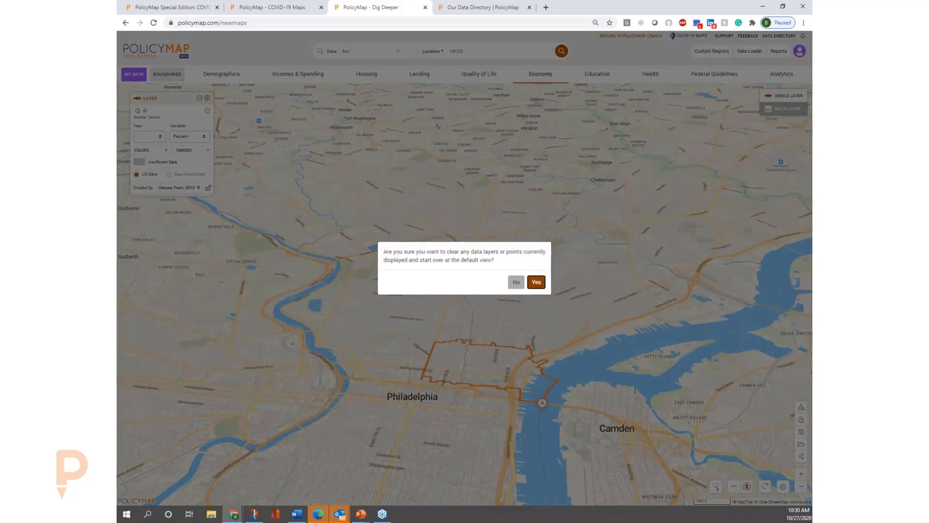
{"action": "left_click", "coordinate": [537, 282]}
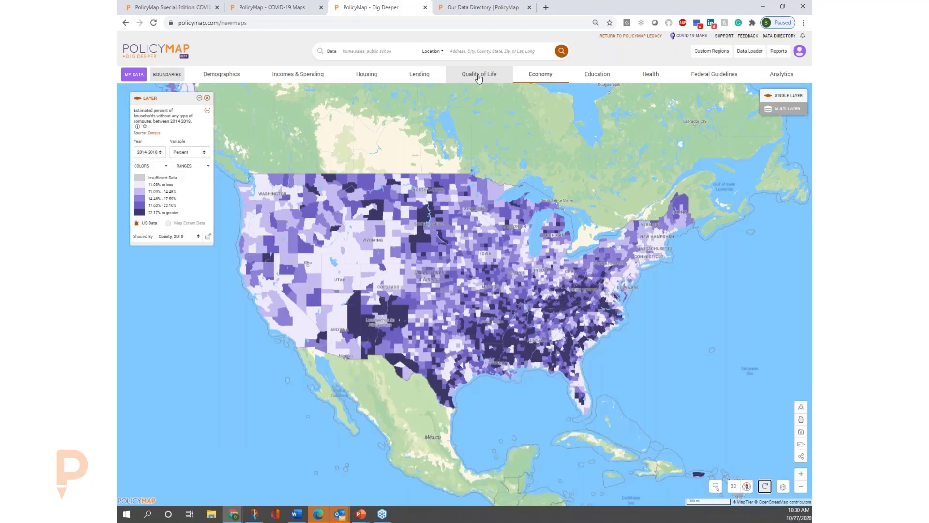
{"action": "mouse_move", "coordinate": [525, 341]}
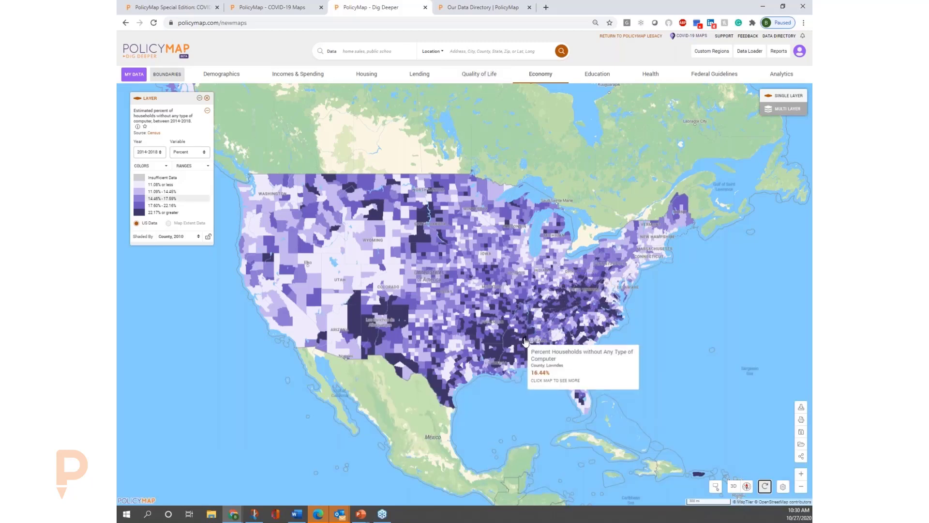
{"action": "left_click", "coordinate": [801, 475]}
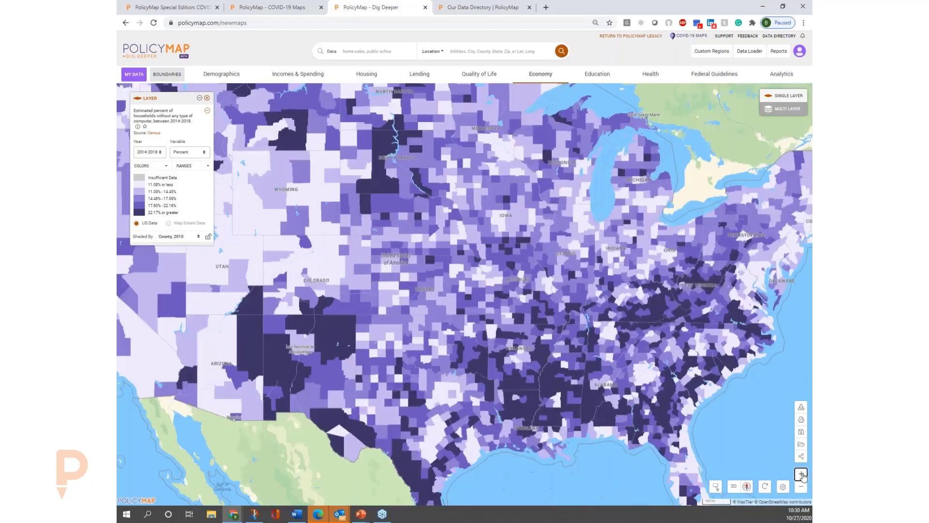
{"action": "left_click_drag", "start_coordinate": [626, 383], "coordinate": [534, 348]}
{"action": "mouse_move", "coordinate": [511, 348]}
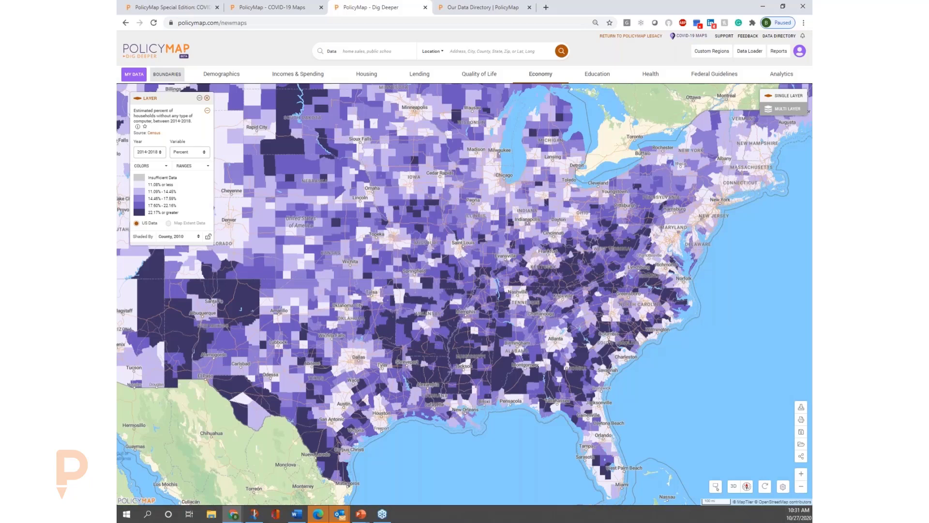
{"action": "left_click", "coordinate": [802, 475]}
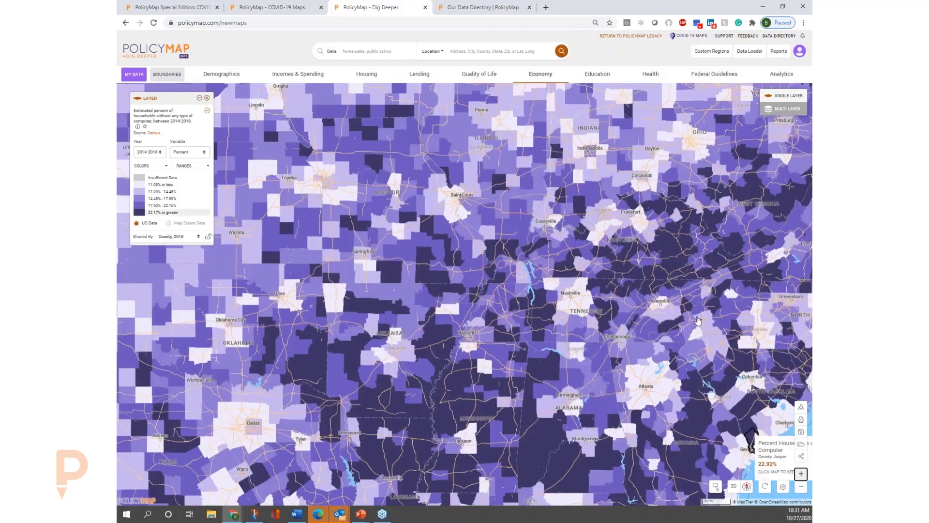
{"action": "left_click_drag", "start_coordinate": [449, 341], "coordinate": [422, 358]}
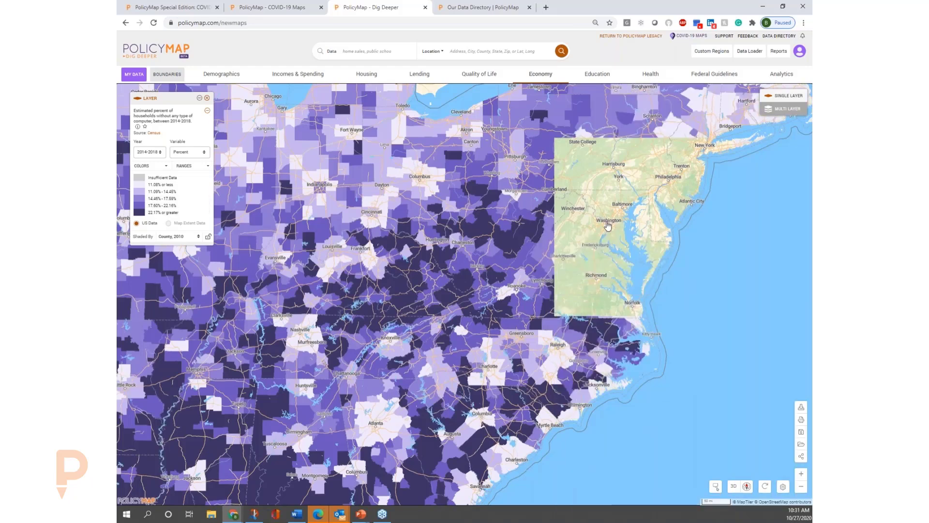
{"action": "left_click_drag", "start_coordinate": [607, 183], "coordinate": [574, 242]}
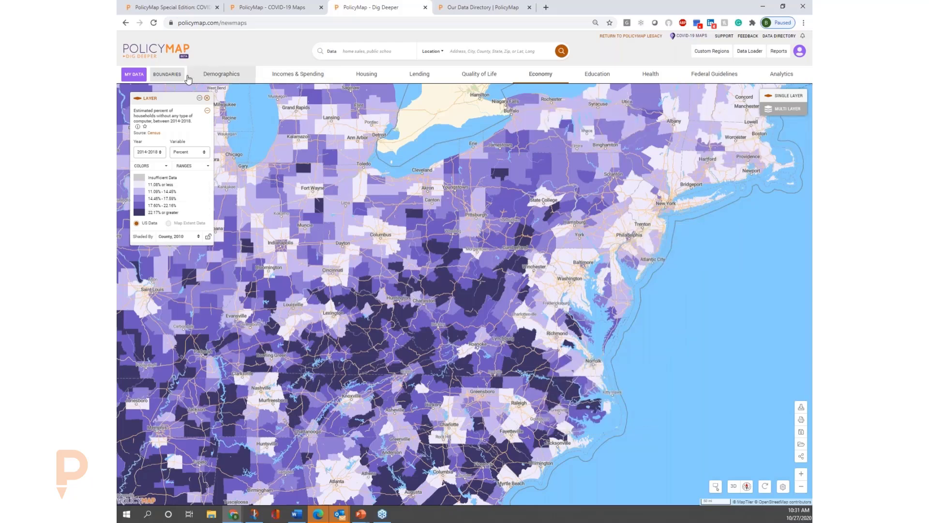
Look at the available methods for creating a custom region.
{"action": "left_click", "coordinate": [719, 53]}
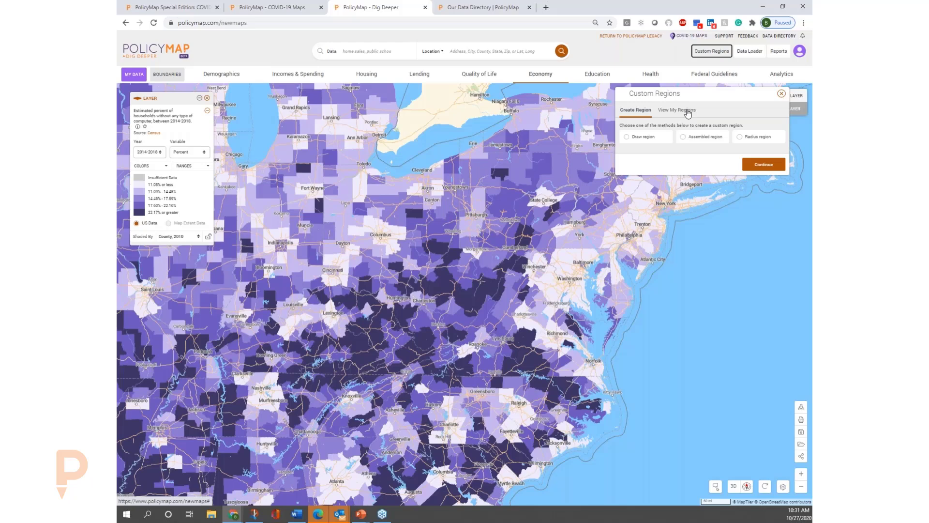
{"action": "left_click", "coordinate": [782, 94]}
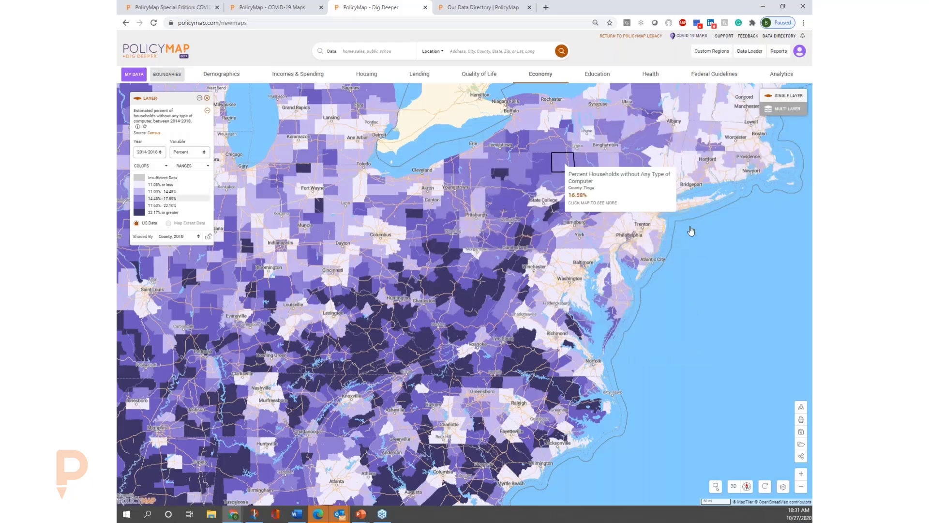
{"action": "left_click", "coordinate": [504, 52]}
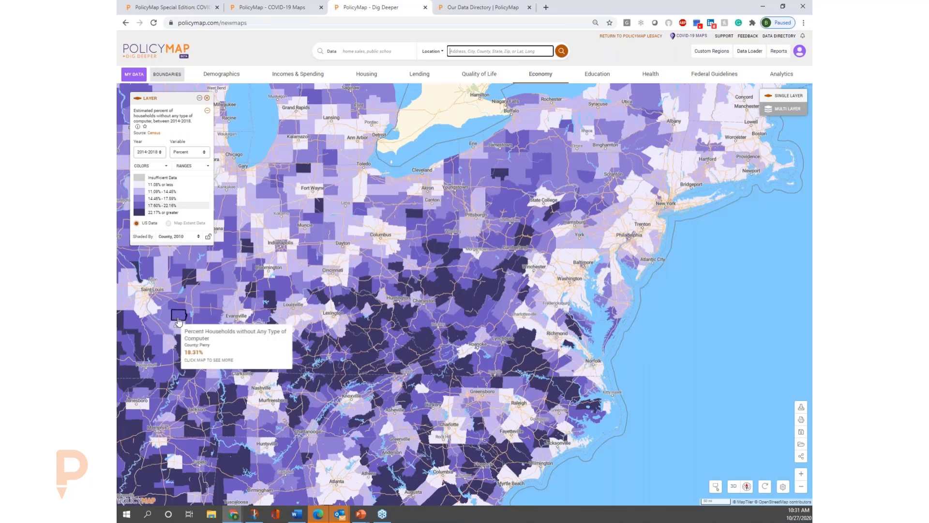
Browse the quality of life datasets for computer and internet access, public transit and park access.
{"action": "left_click", "coordinate": [488, 75]}
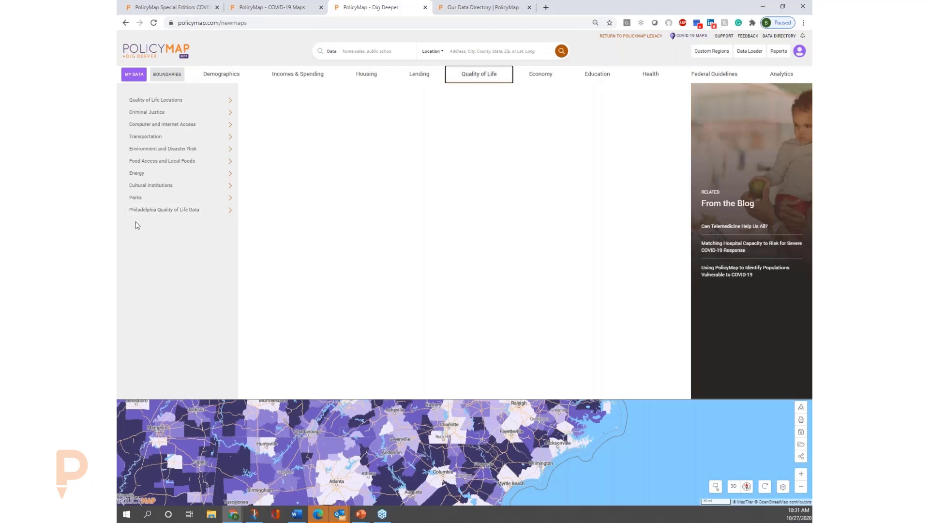
{"action": "left_click", "coordinate": [199, 125]}
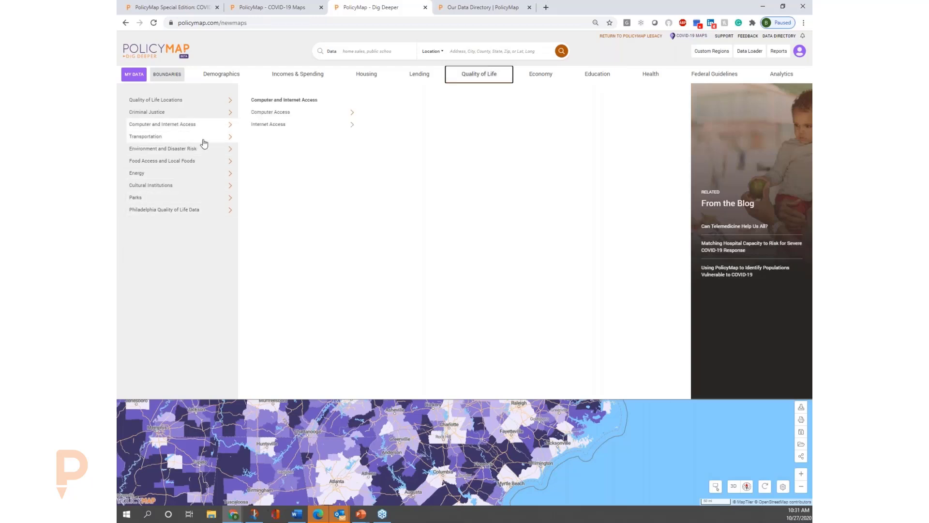
{"action": "left_click", "coordinate": [205, 143]}
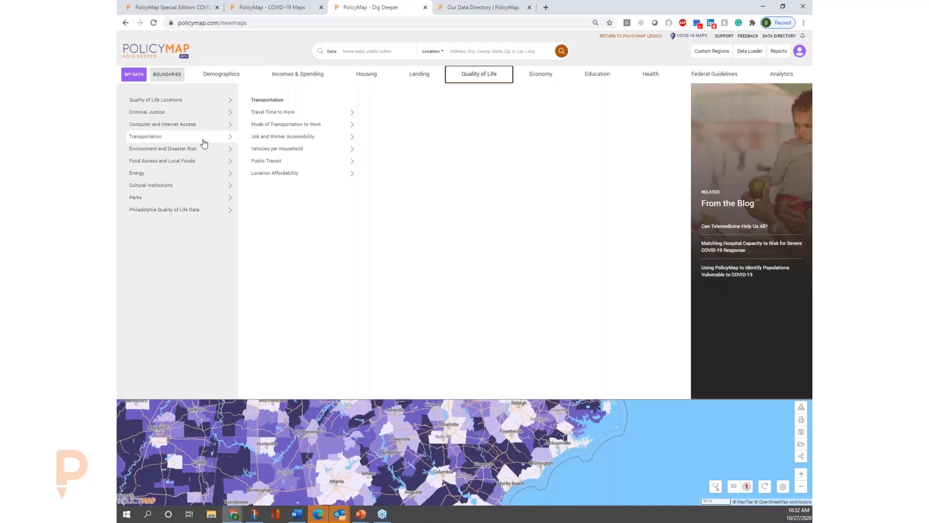
{"action": "left_click", "coordinate": [303, 164]}
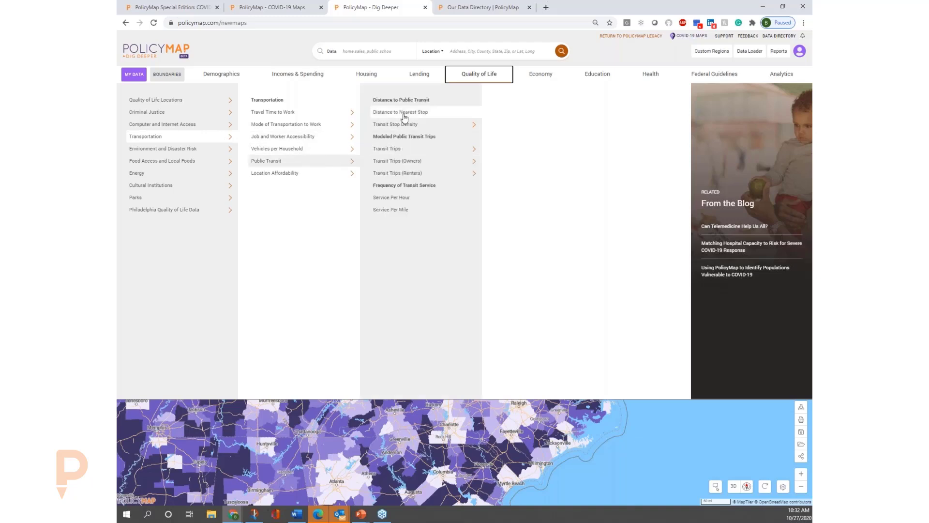
{"action": "left_click", "coordinate": [414, 128]}
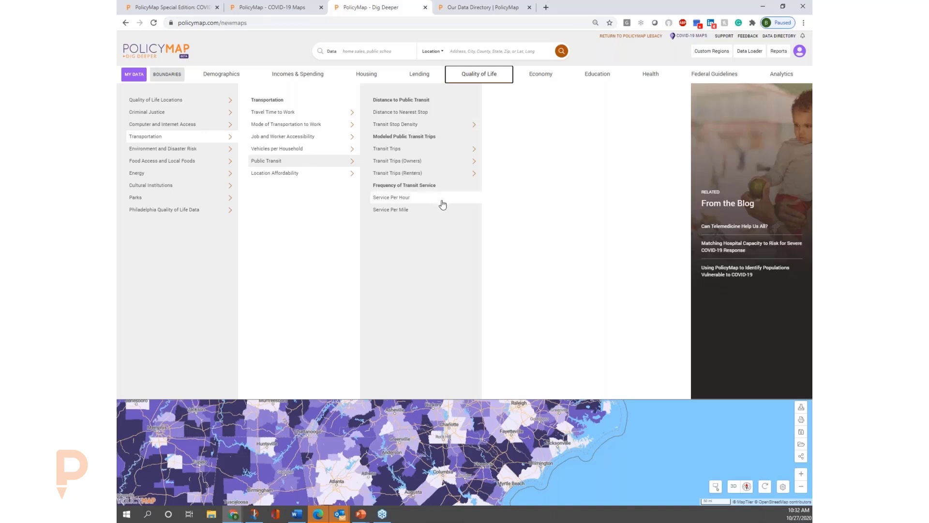
{"action": "left_click", "coordinate": [199, 202]}
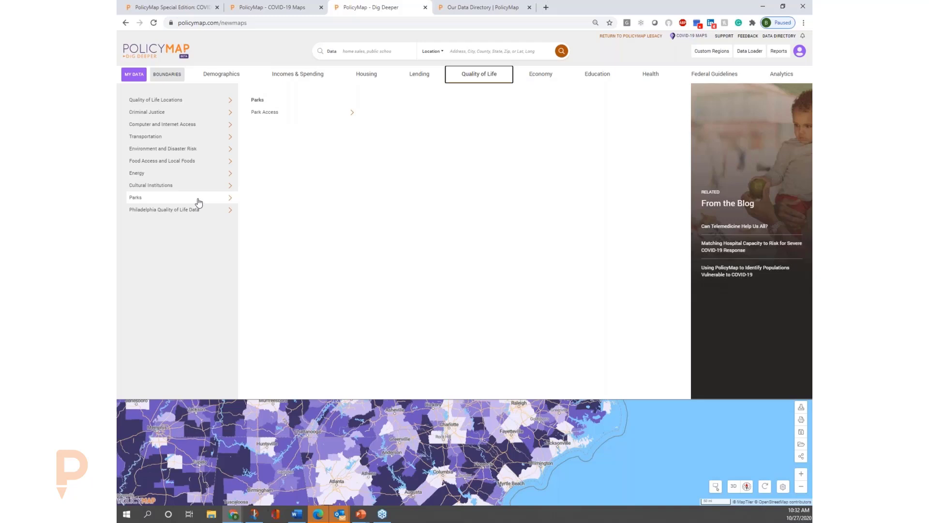
{"action": "left_click", "coordinate": [284, 115]}
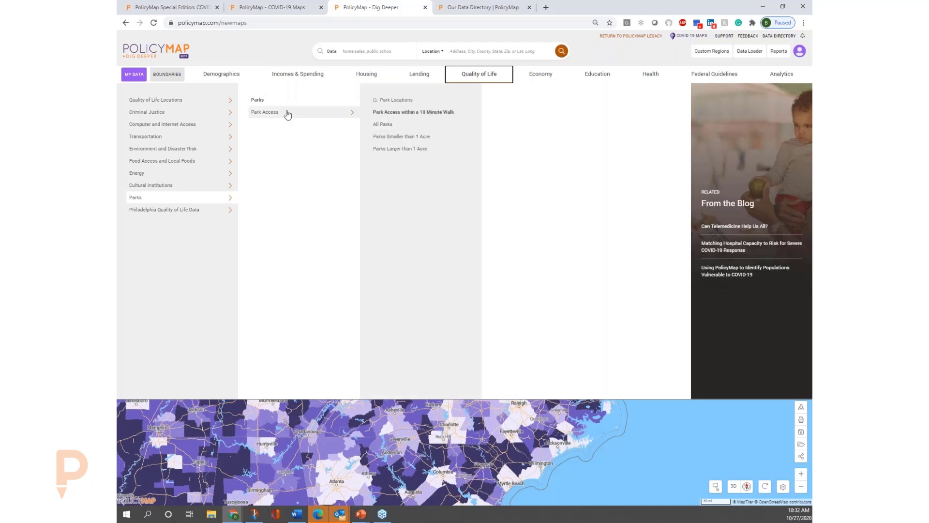
Try to find the supermarket access data by searching for "lsa".
{"action": "left_click", "coordinate": [375, 54]}
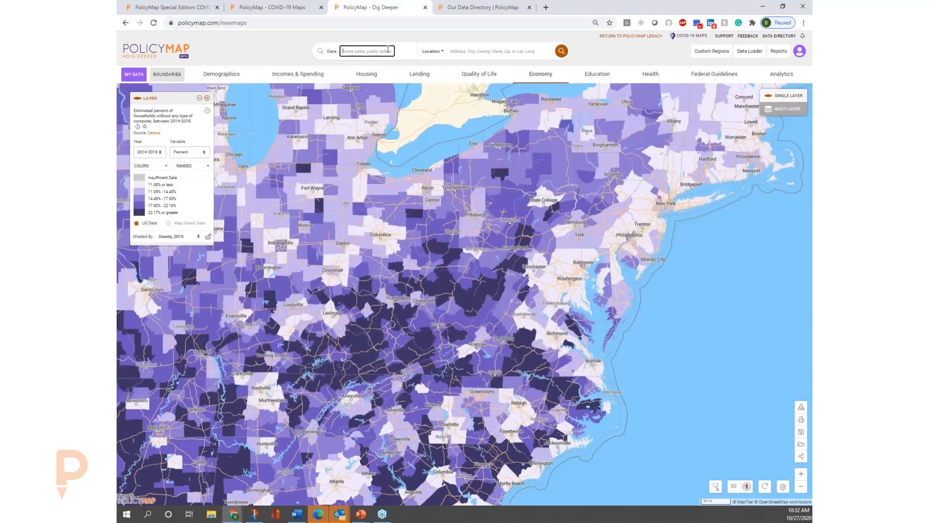
{"action": "type", "text": "Isa"}
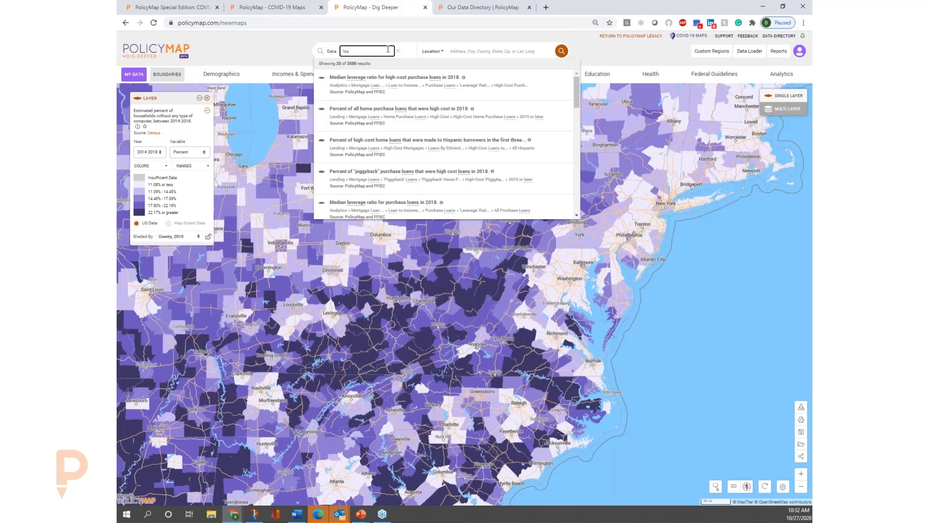
{"action": "left_click", "coordinate": [378, 51]}
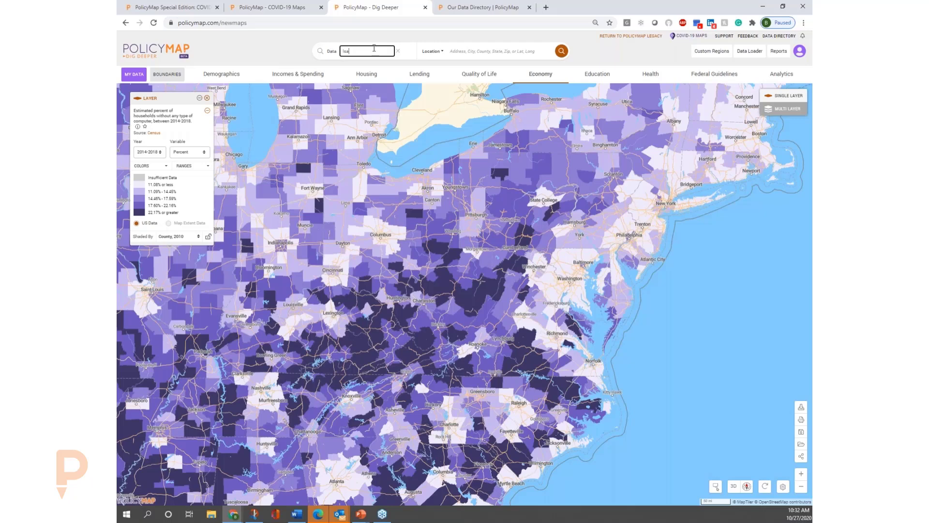
{"action": "left_click", "coordinate": [398, 51]}
Search the data for "lim" and map Limited Supermarket Access (LSA) area status as of 2016.
{"action": "type", "text": "l"}
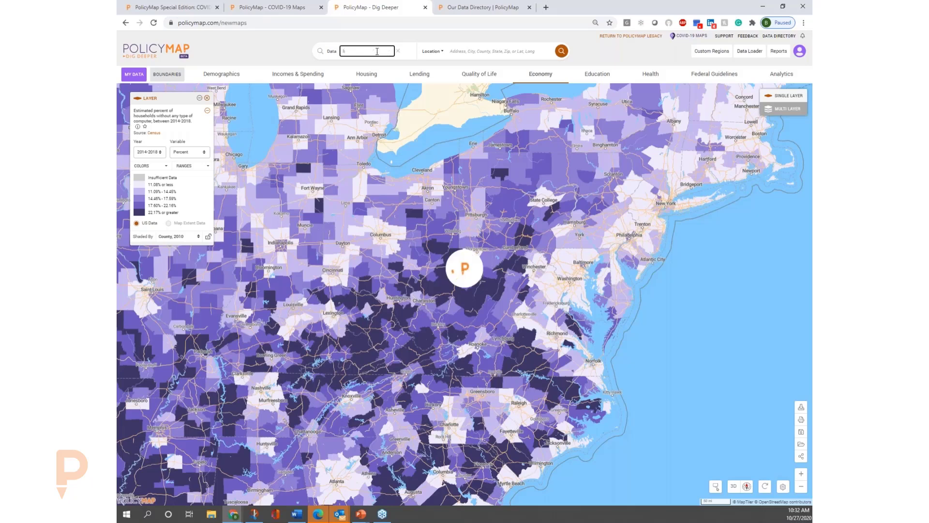
{"action": "type", "text": "im"}
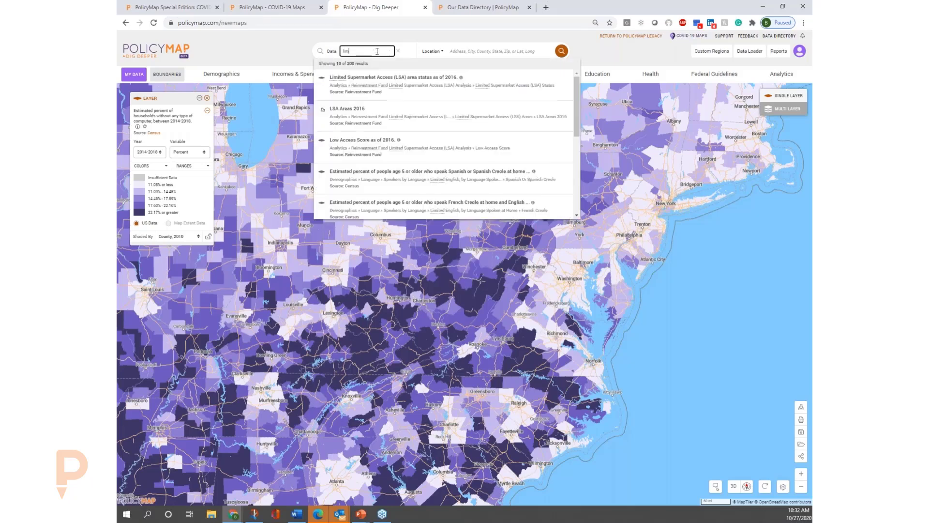
{"action": "left_click", "coordinate": [394, 78]}
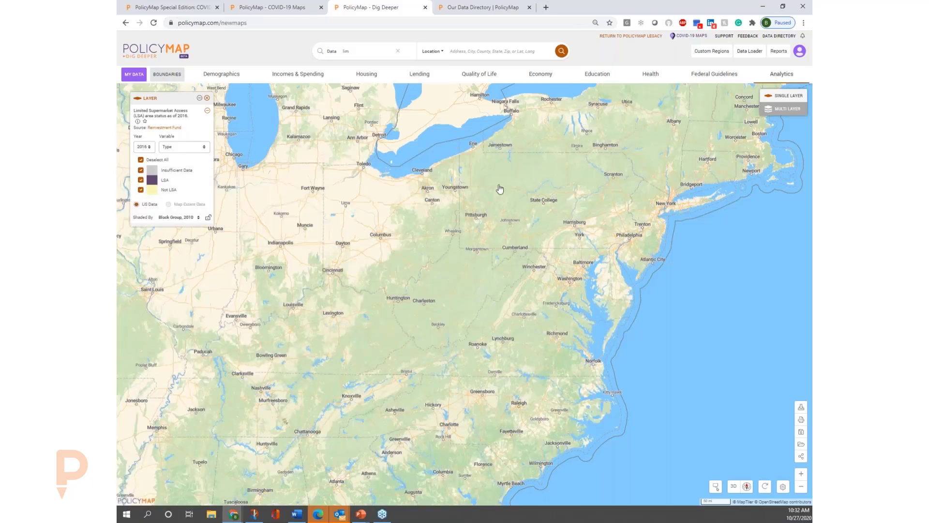
{"action": "left_click_drag", "start_coordinate": [445, 184], "coordinate": [351, 166]}
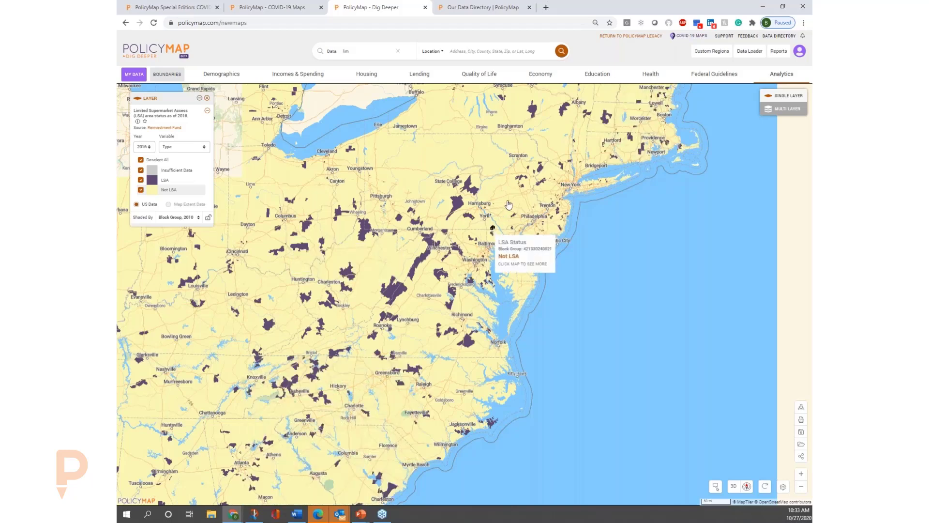
Go to the city of Allentown, PA, and view its limited supermarket access areas more closely.
{"action": "left_click", "coordinate": [492, 51]}
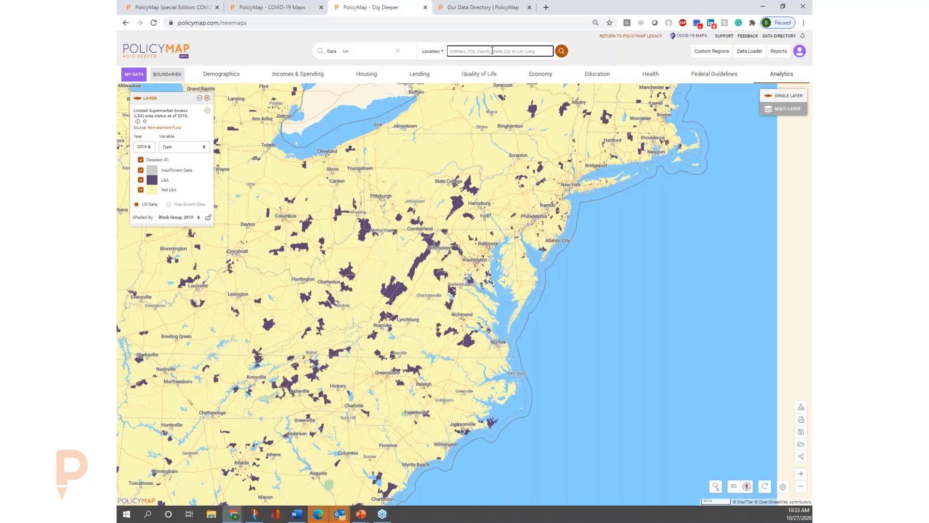
{"action": "type", "text": "p"}
{"action": "key", "text": "BackSpace"}
{"action": "type", "text": "a"}
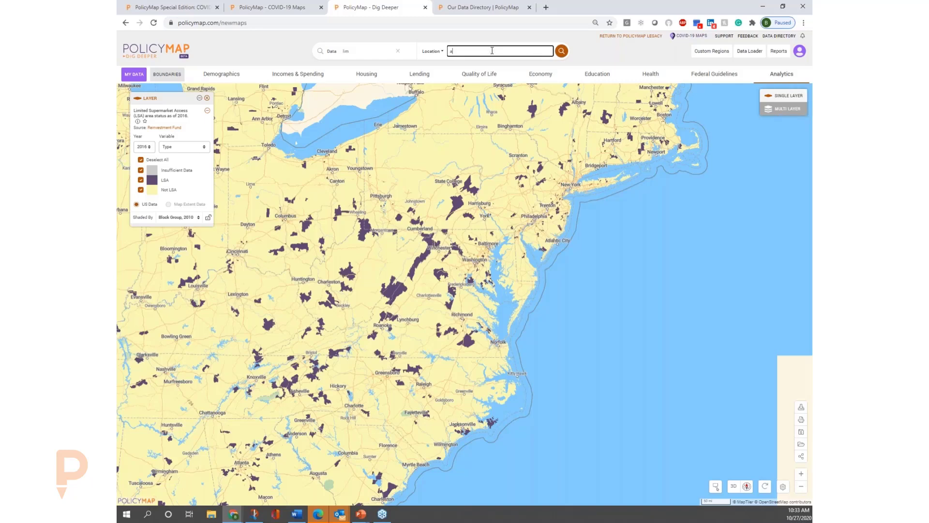
{"action": "type", "text": "lle"}
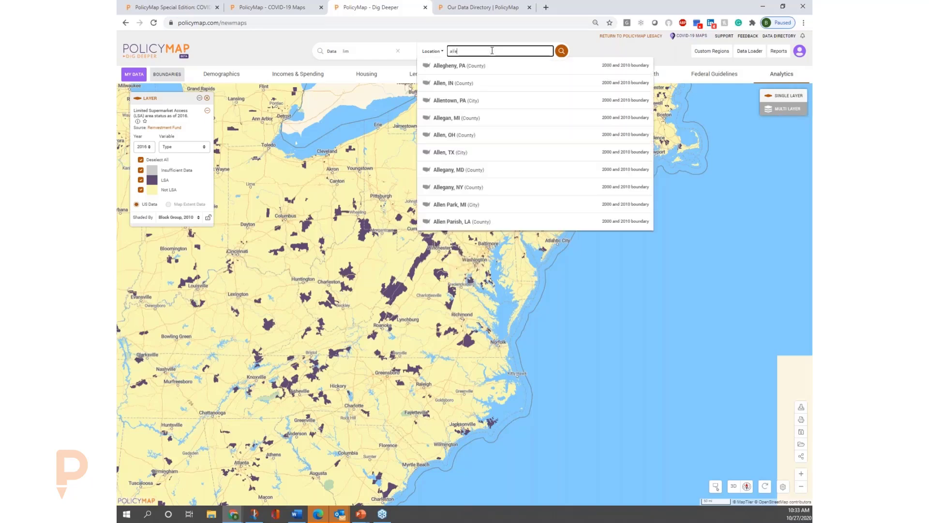
{"action": "type", "text": "n"}
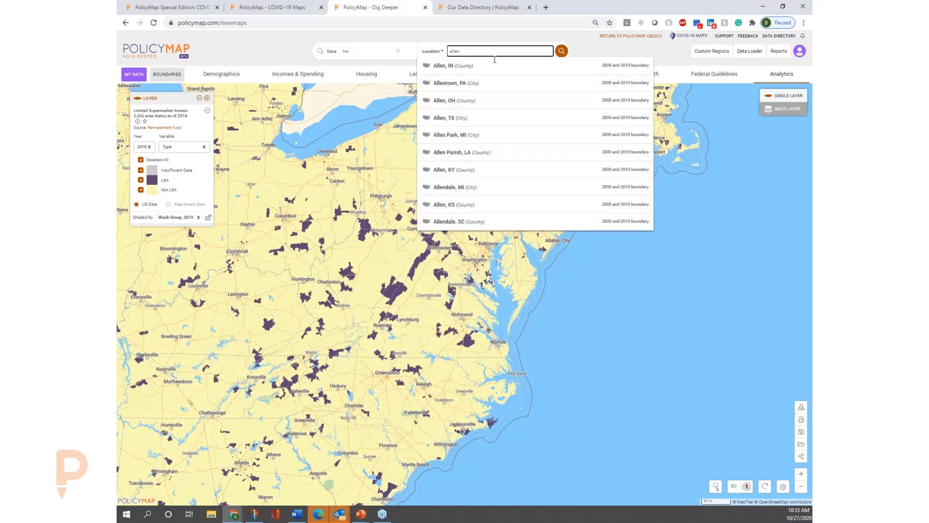
{"action": "left_click", "coordinate": [482, 91]}
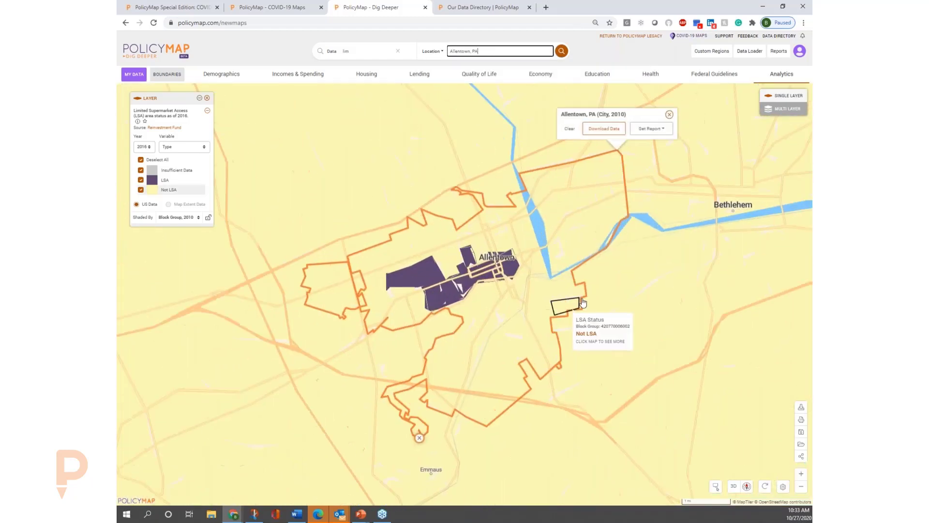
{"action": "mouse_move", "coordinate": [426, 283]}
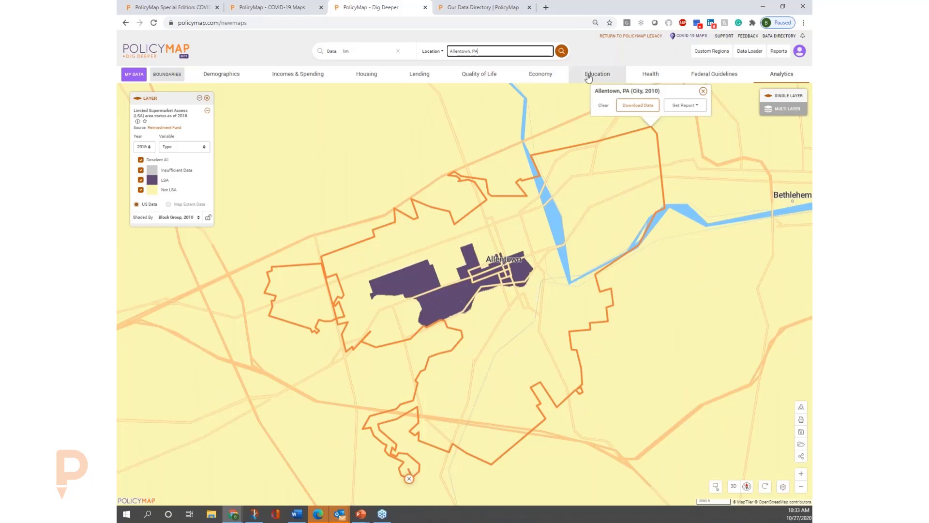
Add grocery retail locations from the quality of life locations and color code all of them by service level.
{"action": "left_click", "coordinate": [481, 76]}
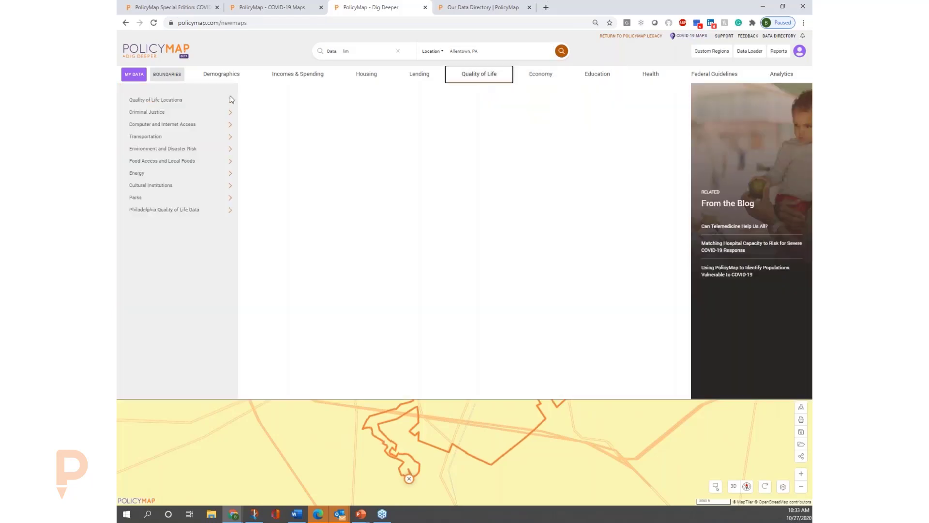
{"action": "mouse_move", "coordinate": [223, 99]}
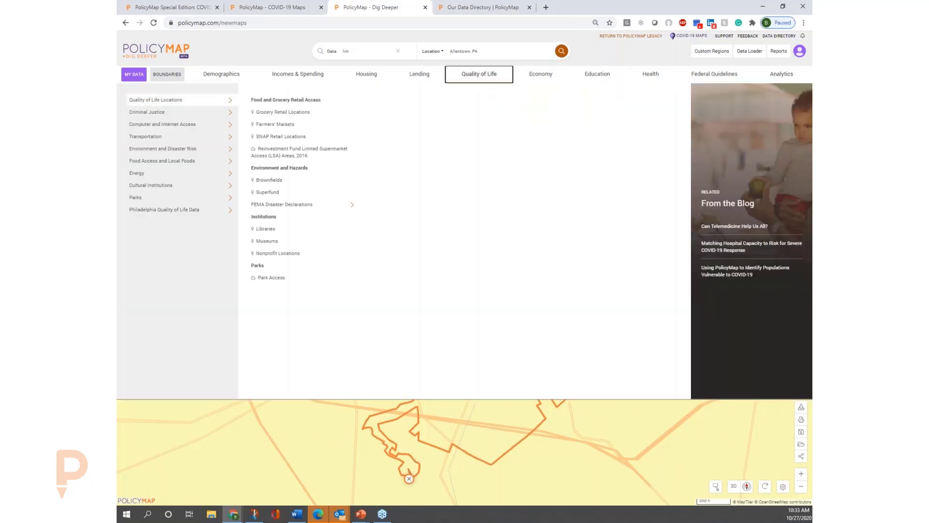
{"action": "left_click", "coordinate": [293, 113]}
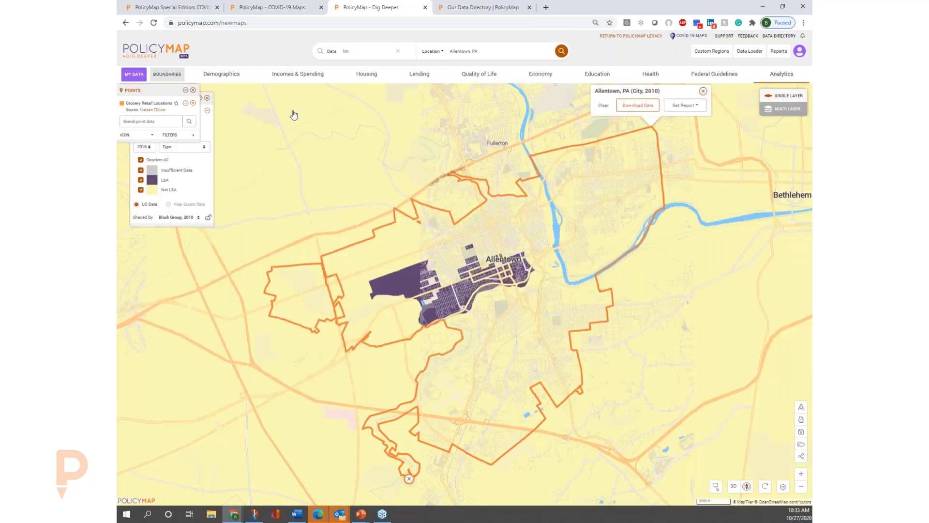
{"action": "left_click", "coordinate": [193, 135]}
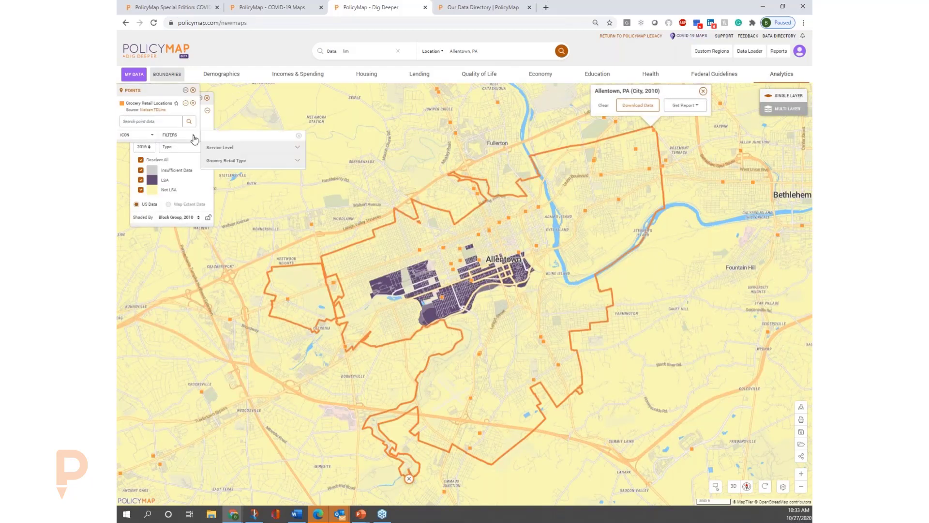
{"action": "left_click", "coordinate": [256, 149]}
{"action": "left_click", "coordinate": [261, 165]}
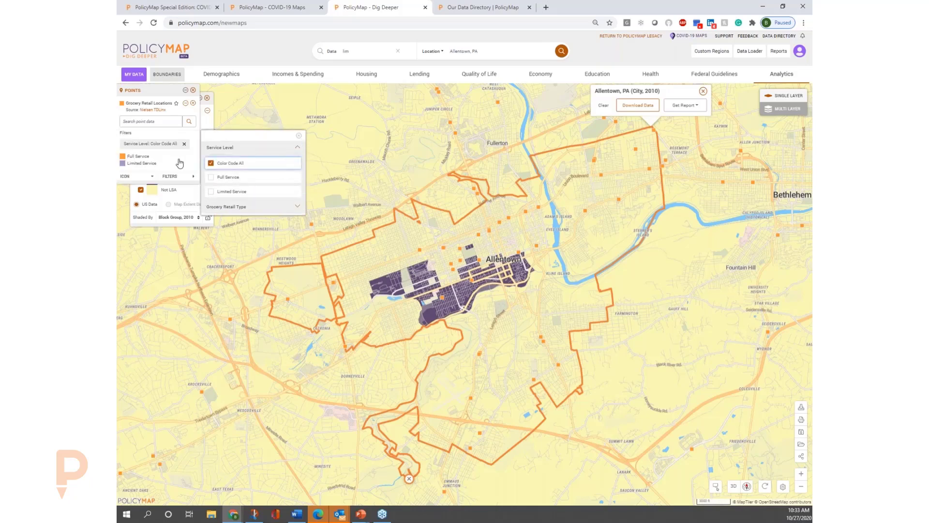
Close the grocery retail filter options and move the supermarket access layer legend below the points legend so both are fully visible.
{"action": "left_click", "coordinate": [300, 137]}
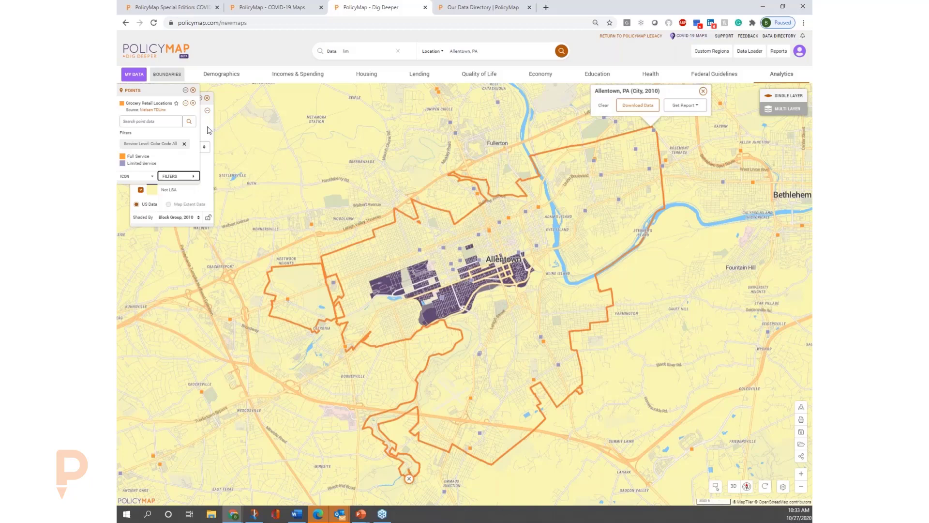
{"action": "left_click_drag", "start_coordinate": [209, 132], "coordinate": [197, 248]}
{"action": "left_click_drag", "start_coordinate": [184, 100], "coordinate": [170, 230]}
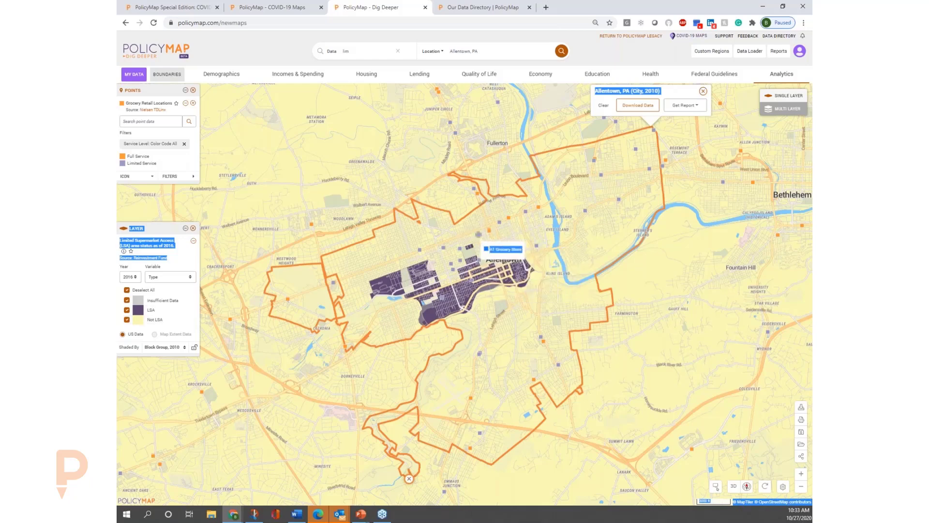
View the details of the A1 Grocery Store location in Allentown, then close them and clear the text selection.
{"action": "left_click", "coordinate": [478, 235]}
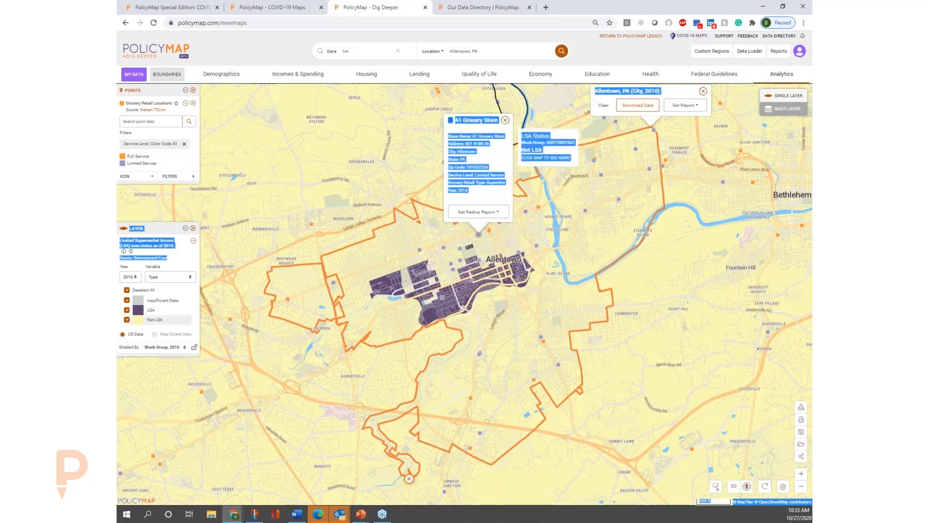
{"action": "left_click", "coordinate": [506, 121]}
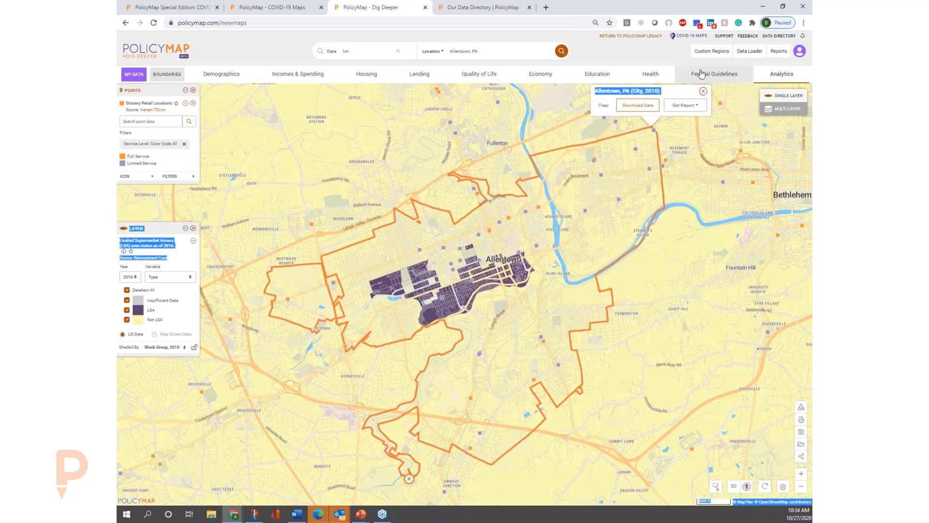
{"action": "left_click", "coordinate": [667, 54]}
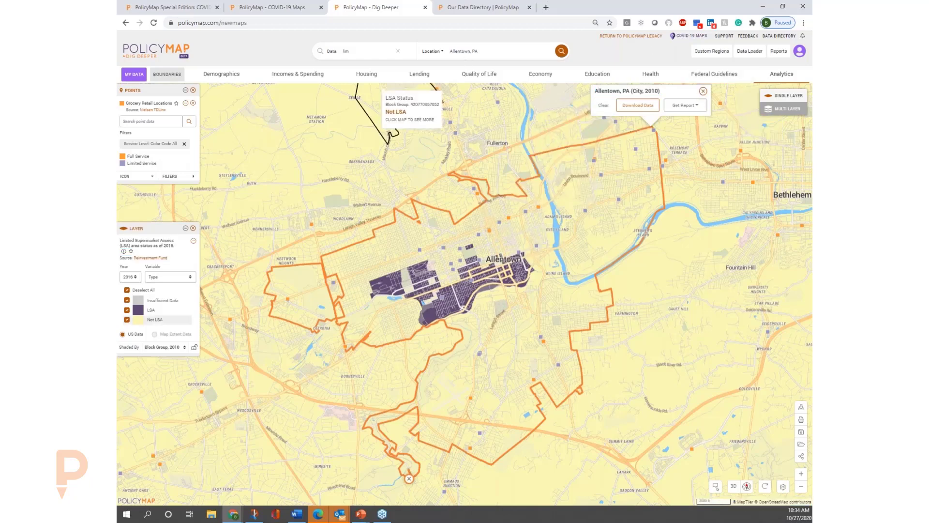
Open the Quality of Life data categories and show the datasets under Cultural Institutions.
{"action": "left_click", "coordinate": [488, 79]}
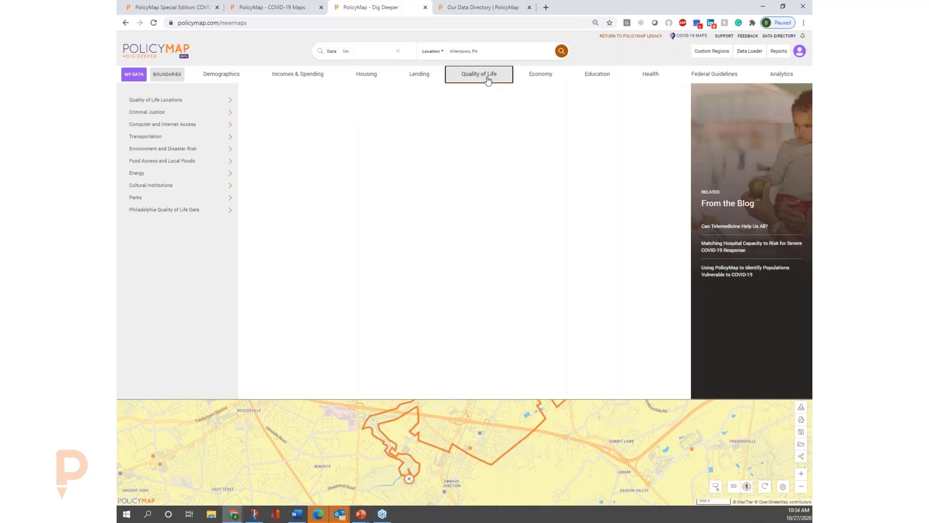
{"action": "mouse_move", "coordinate": [209, 188]}
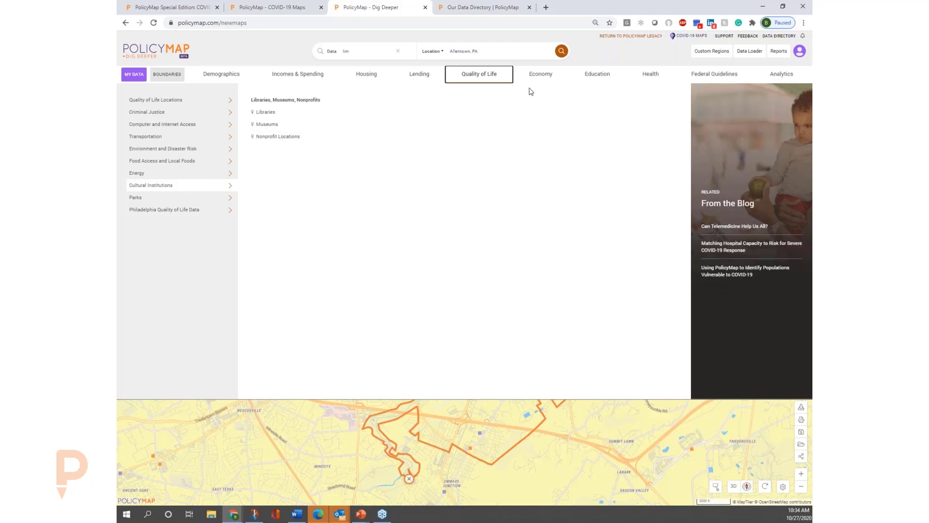
Find the educational attainment data under Education and map the population with some high school but no diploma.
{"action": "left_click", "coordinate": [548, 84]}
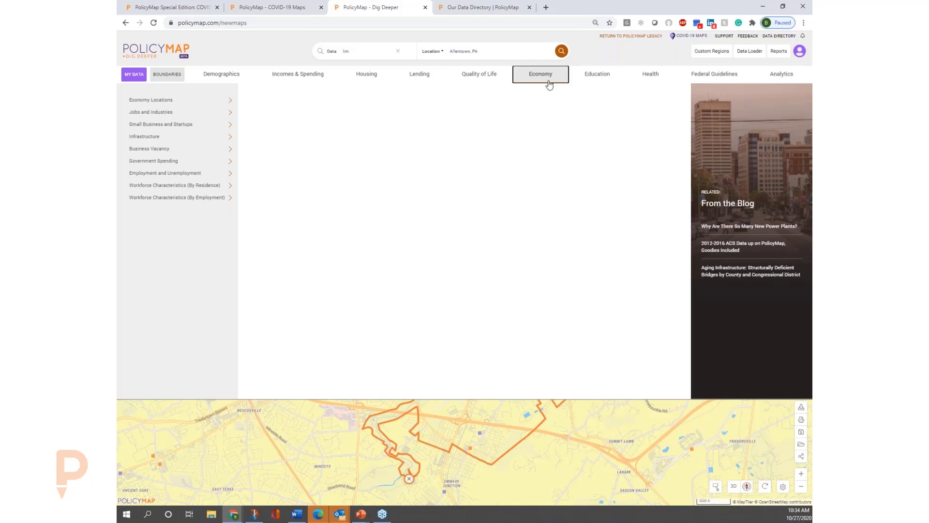
{"action": "left_click", "coordinate": [589, 76]}
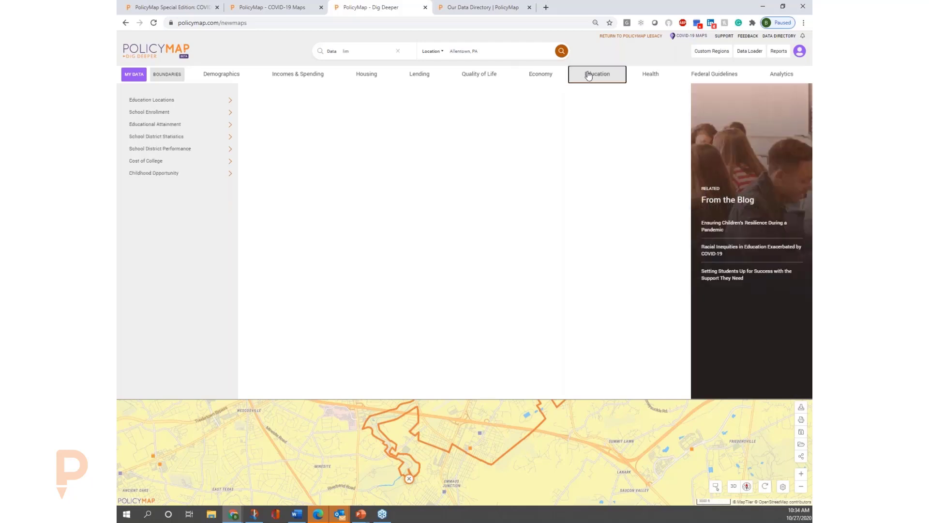
{"action": "left_click", "coordinate": [226, 102]}
{"action": "left_click", "coordinate": [223, 126]}
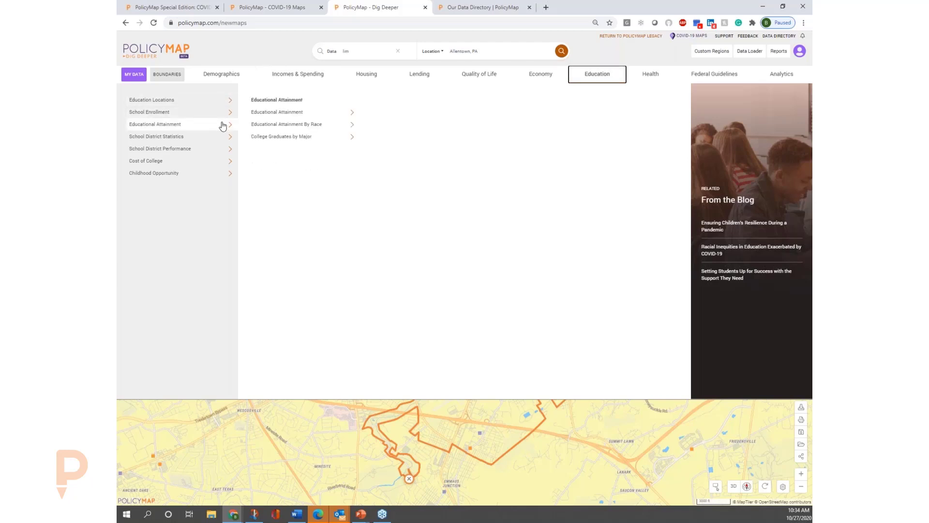
{"action": "left_click", "coordinate": [300, 114]}
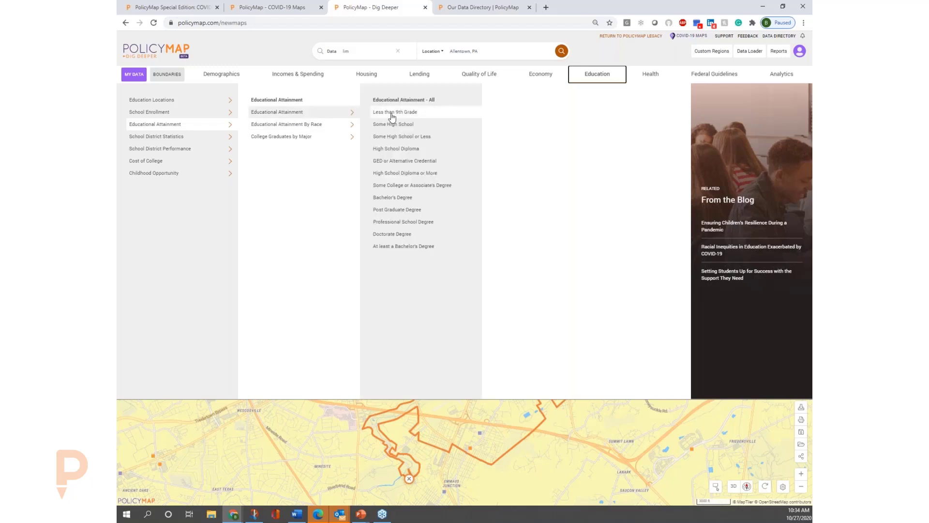
{"action": "left_click", "coordinate": [422, 129]}
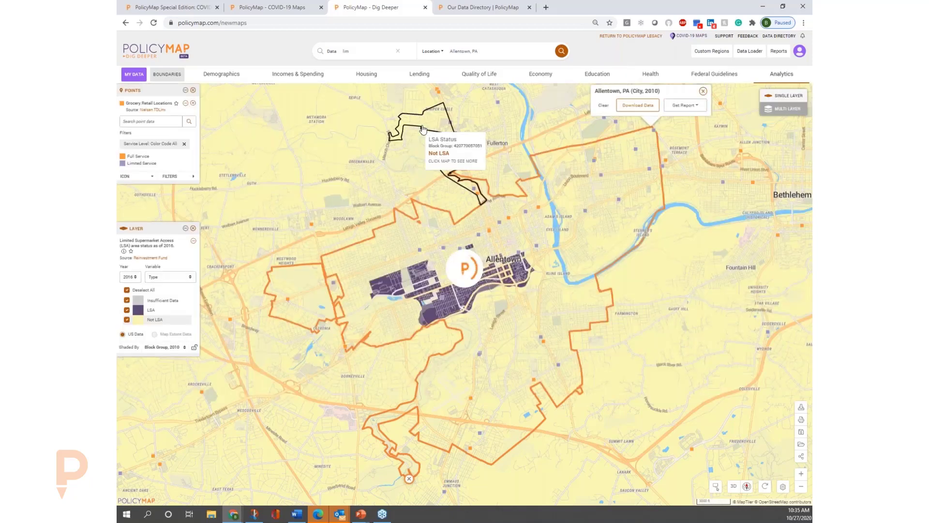
Move the map to ZIP code 19133 and remove the grocery retail points.
{"action": "left_click", "coordinate": [514, 54]}
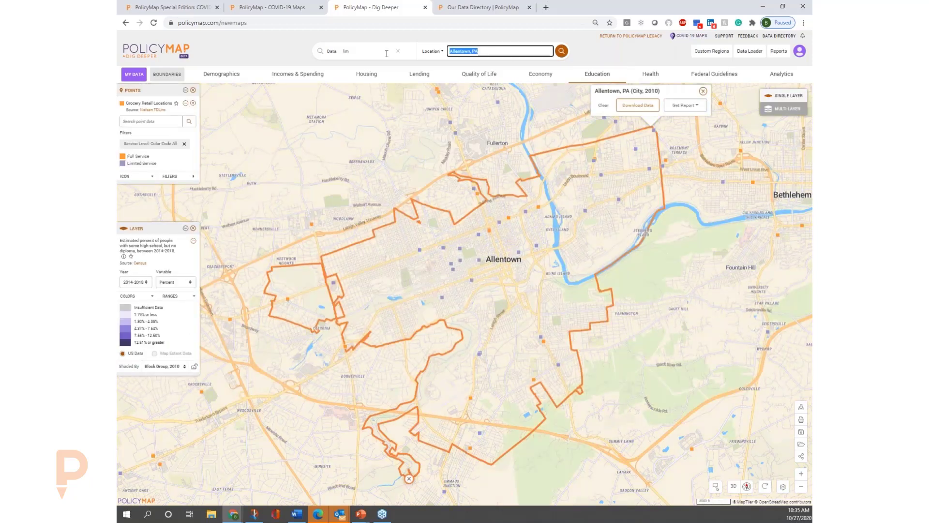
{"action": "type", "text": "19133"}
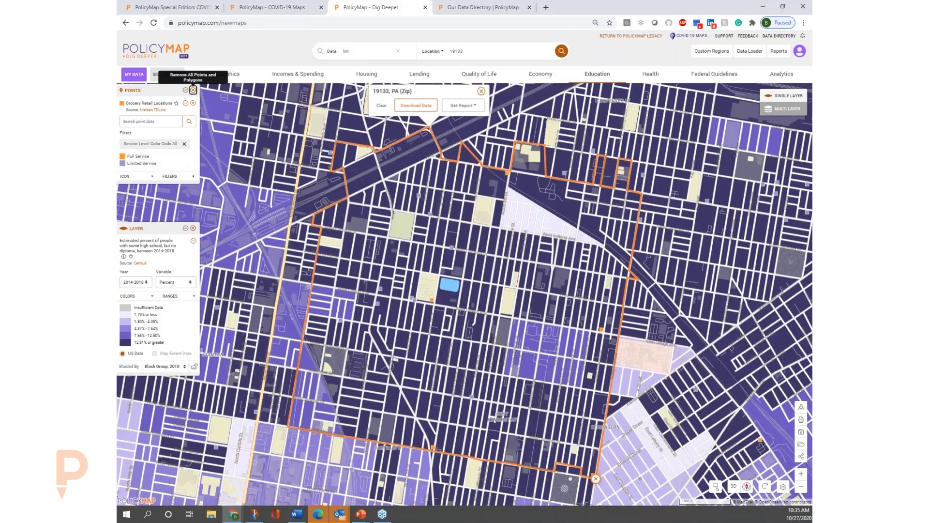
{"action": "left_click", "coordinate": [193, 90]}
Add the School Performance points from the education locations and open their filter options.
{"action": "left_click", "coordinate": [597, 73]}
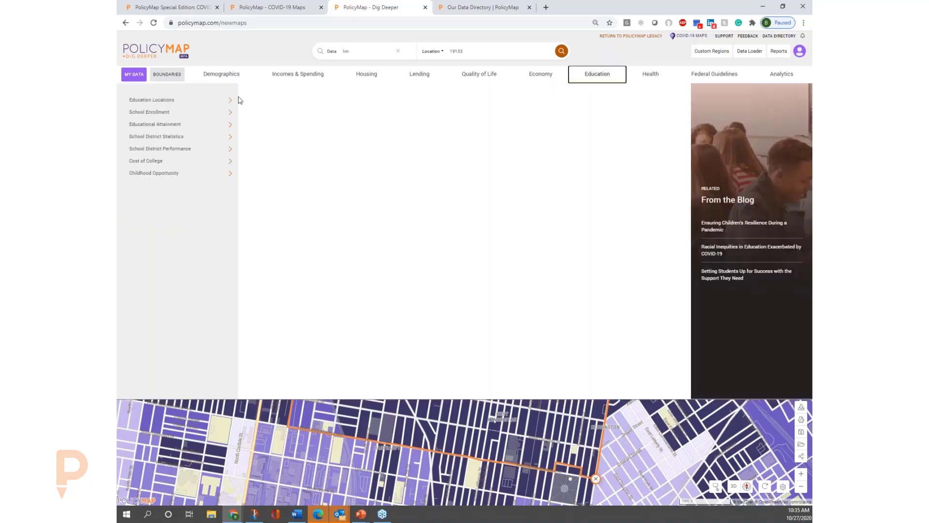
{"action": "mouse_move", "coordinate": [217, 104]}
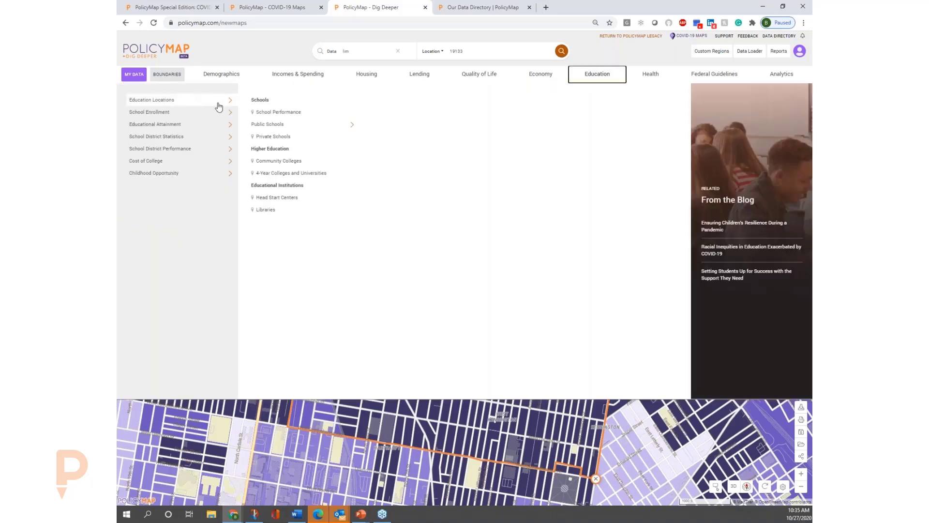
{"action": "left_click", "coordinate": [281, 113]}
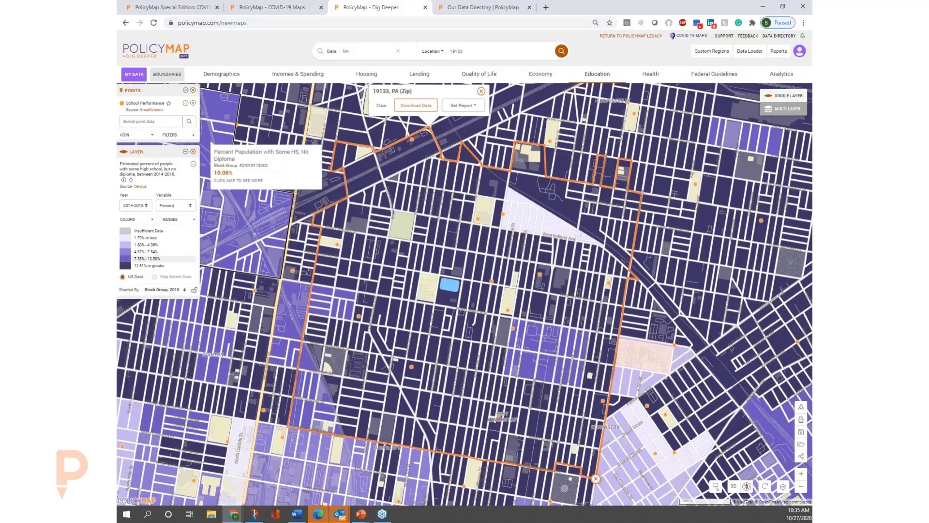
{"action": "left_click", "coordinate": [174, 136]}
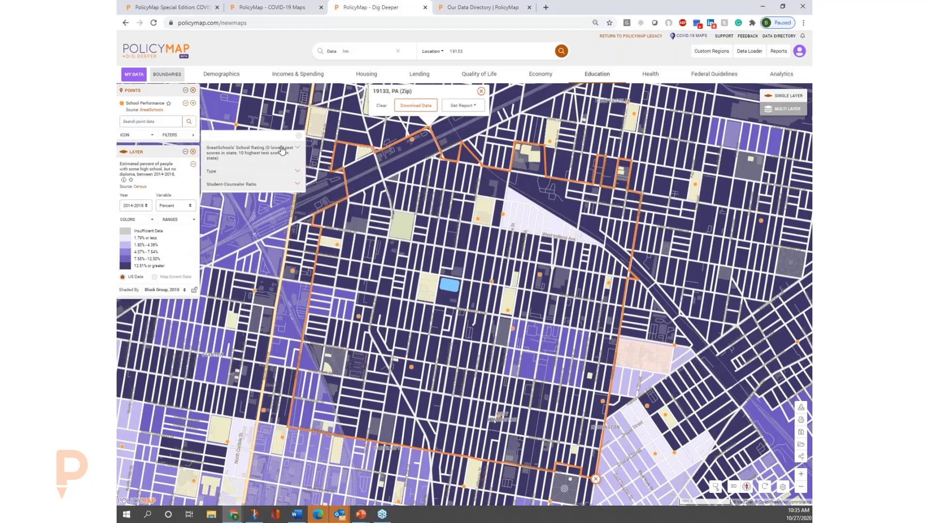
{"action": "left_click", "coordinate": [281, 172]}
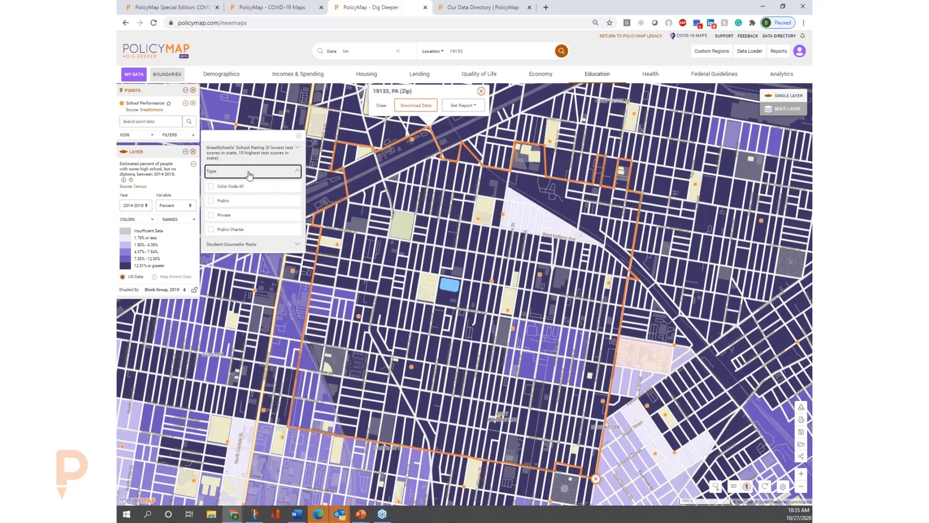
{"action": "left_click", "coordinate": [248, 188]}
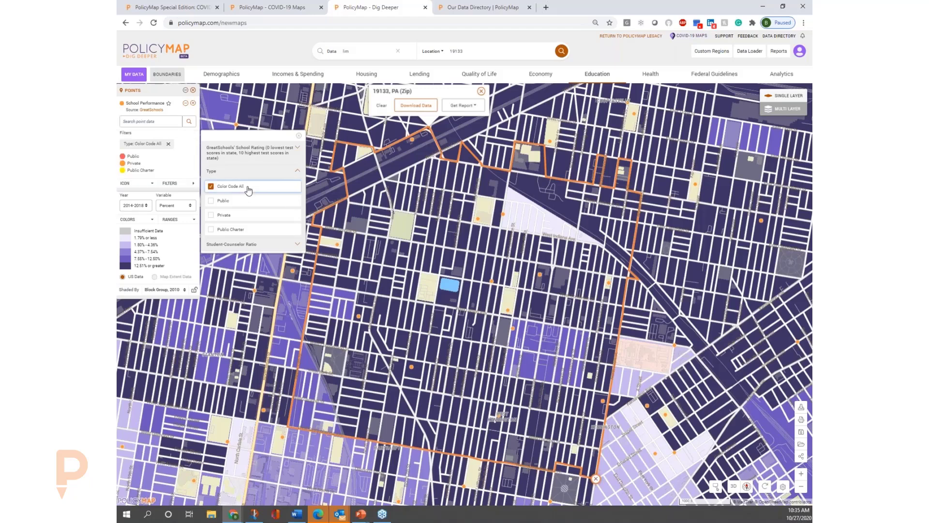
{"action": "left_click", "coordinate": [248, 188]}
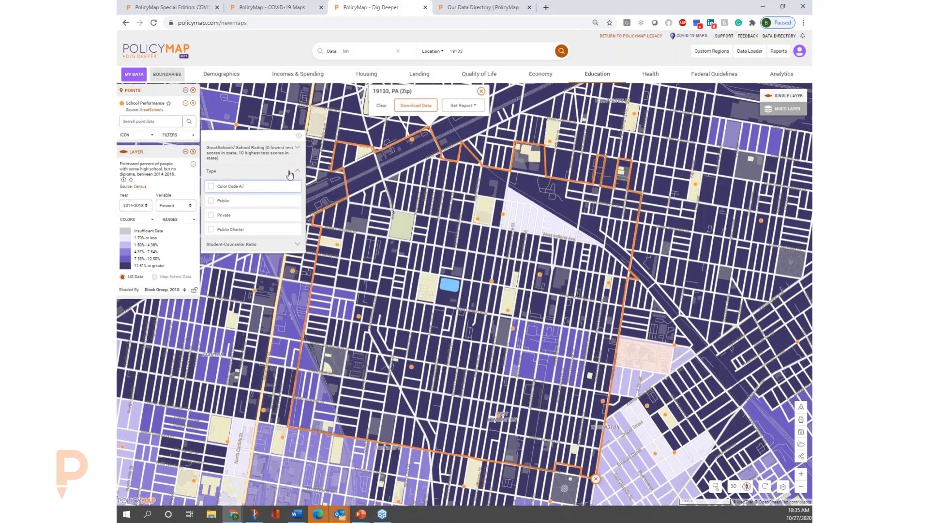
Color code all School Performance points by GreatSchools' School Rating.
{"action": "left_click", "coordinate": [299, 149]}
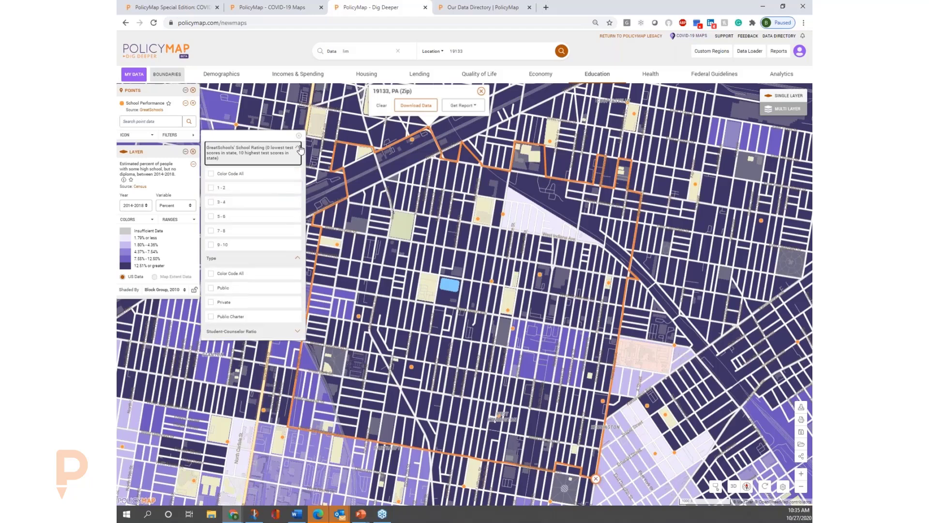
{"action": "left_click", "coordinate": [211, 175]}
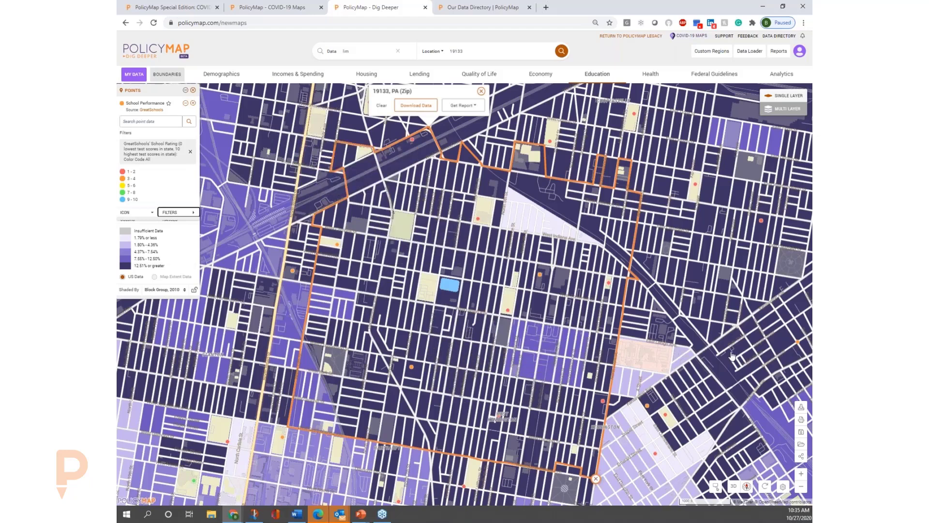
{"action": "left_click", "coordinate": [801, 486]}
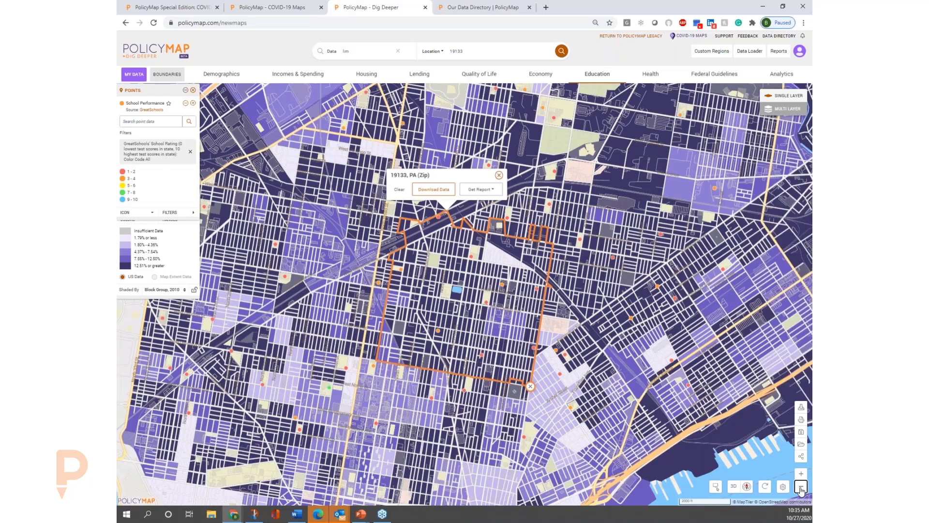
View the details of Hartranft John F School in ZIP code 19133, including its rating and recent results for grades 1-3 and 4-5.
{"action": "mouse_move", "coordinate": [485, 302]}
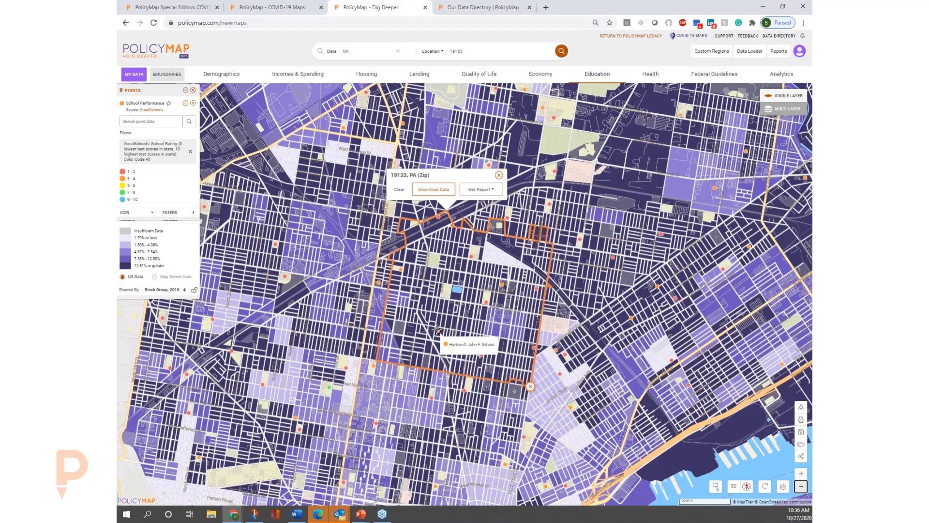
{"action": "left_click", "coordinate": [437, 330]}
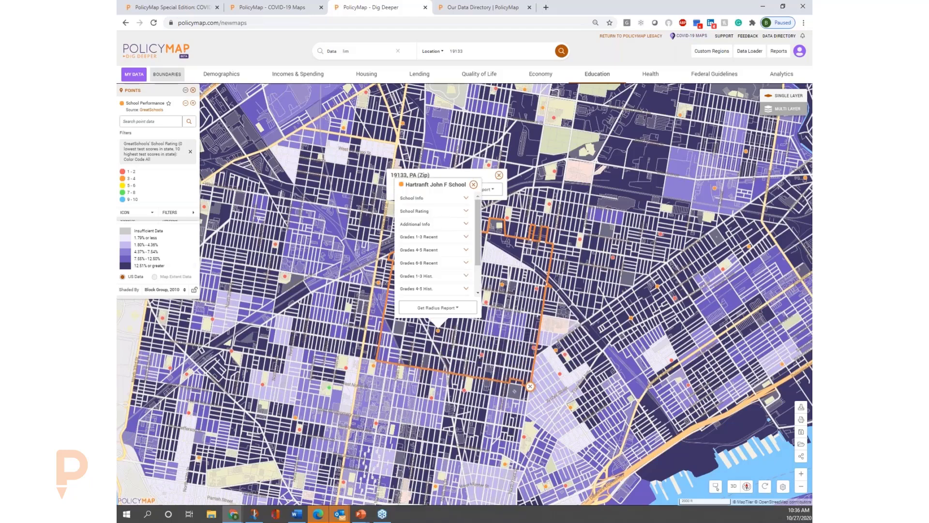
{"action": "left_click", "coordinate": [441, 213]}
{"action": "left_click", "coordinate": [444, 255]}
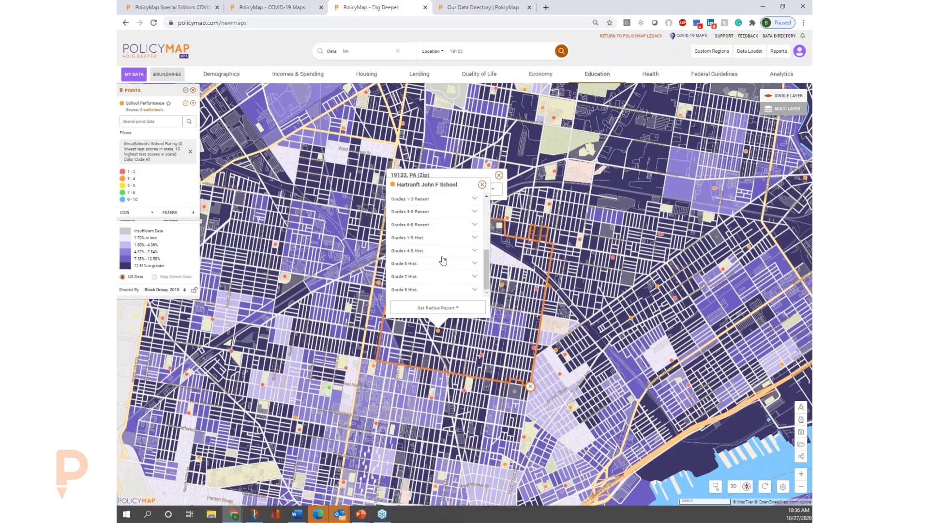
{"action": "left_click", "coordinate": [434, 199]}
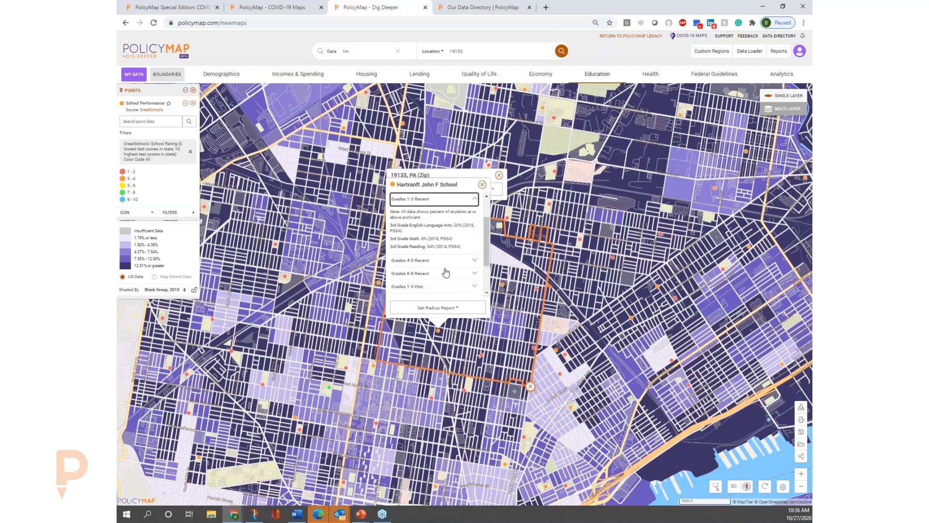
{"action": "left_click", "coordinate": [440, 261]}
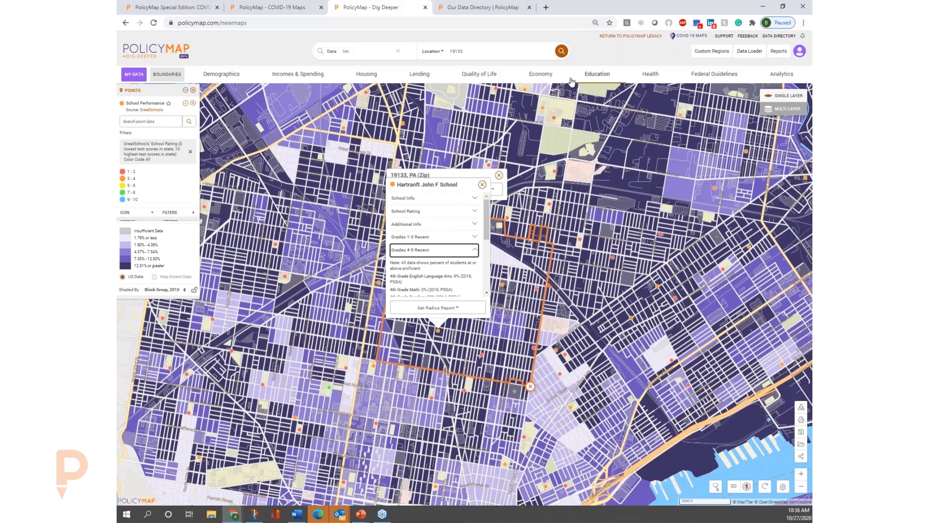
Add the Private Schools points from the education locations and close the school and 19133 pop-ups on the map.
{"action": "left_click", "coordinate": [598, 76]}
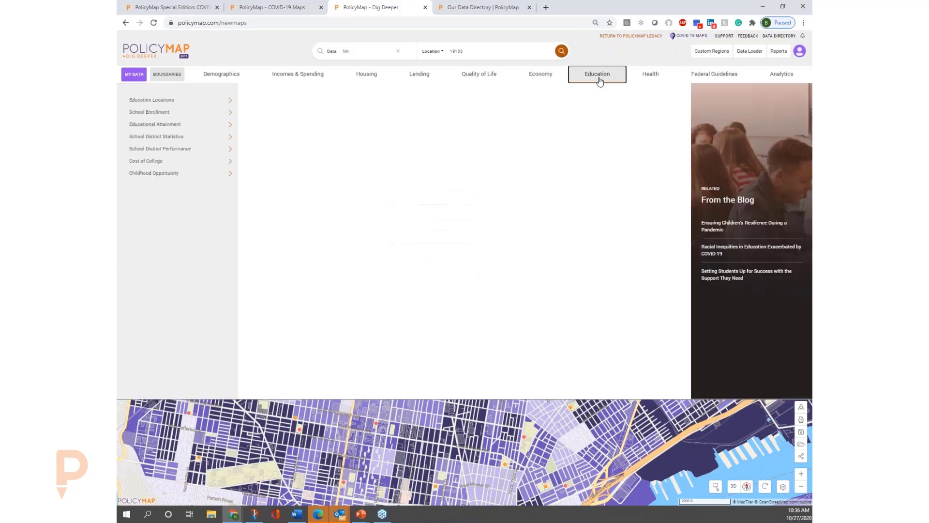
{"action": "left_click", "coordinate": [143, 103]}
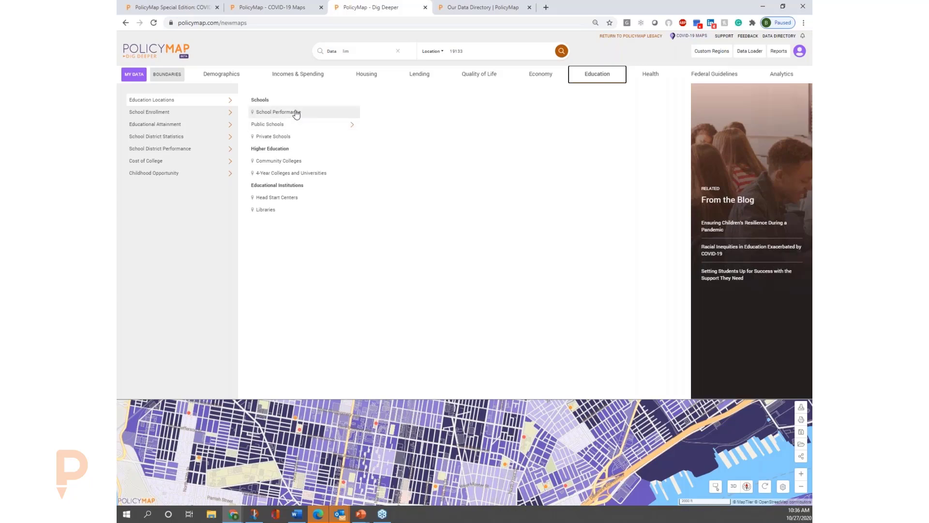
{"action": "left_click", "coordinate": [297, 139]}
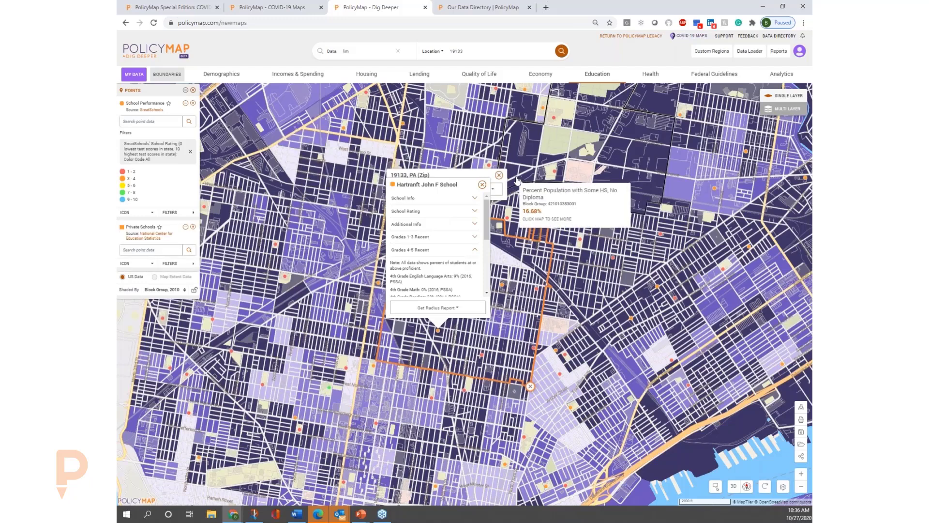
{"action": "left_click", "coordinate": [482, 184]}
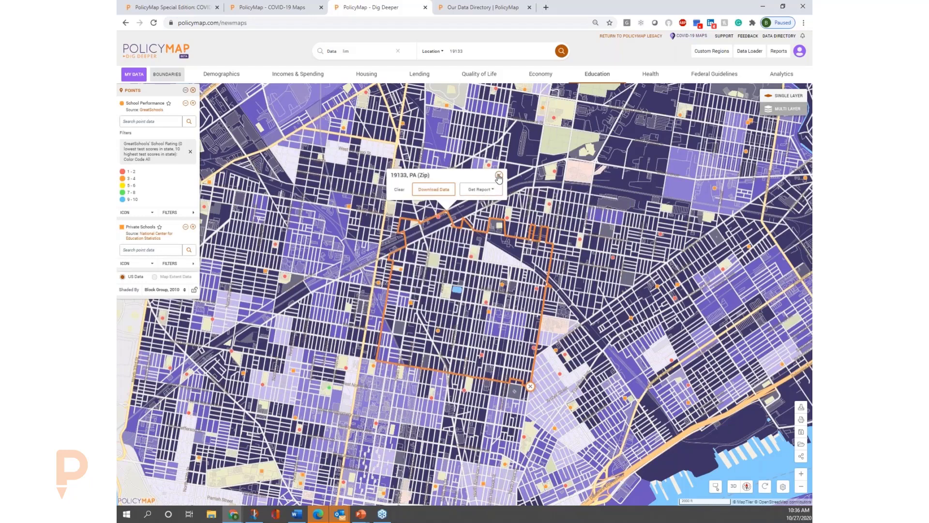
{"action": "left_click", "coordinate": [499, 175]}
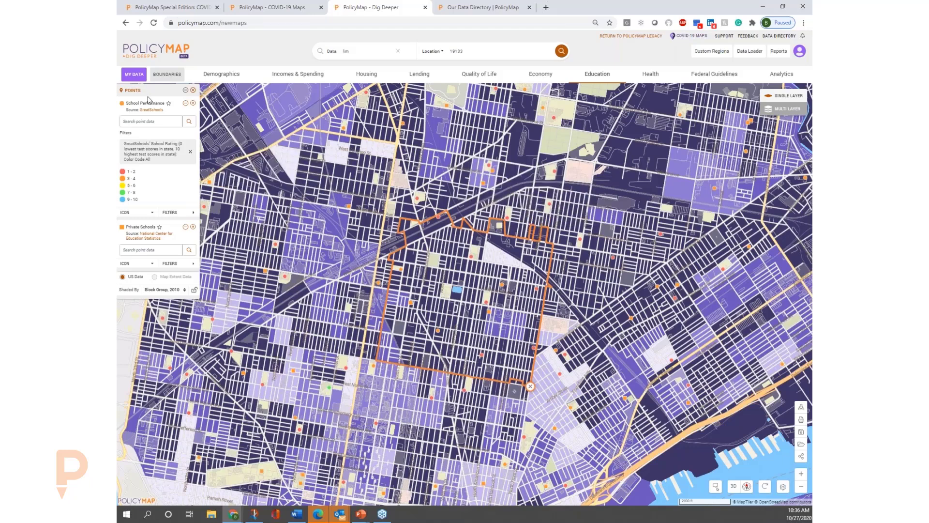
Map Free and Reduced Lunch from the school district statistics and remove all school points from the map.
{"action": "left_click", "coordinate": [591, 78]}
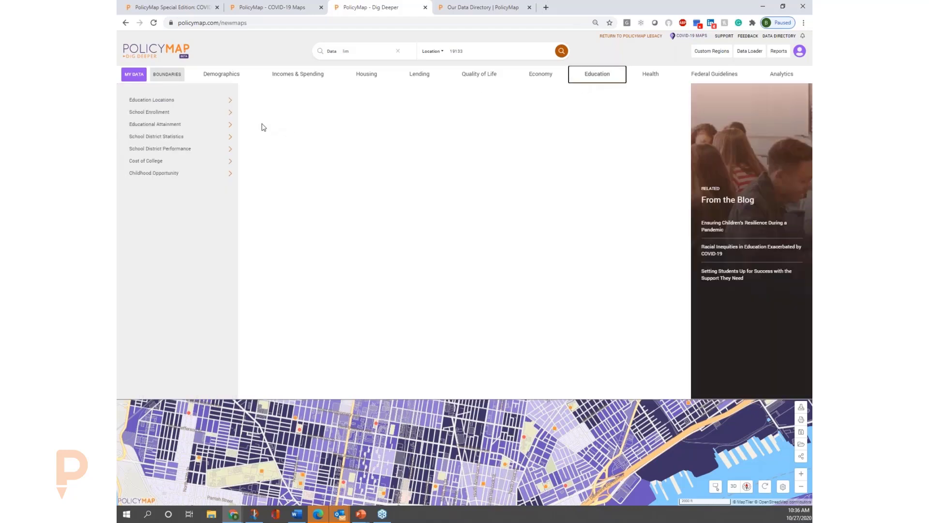
{"action": "left_click", "coordinate": [196, 113]}
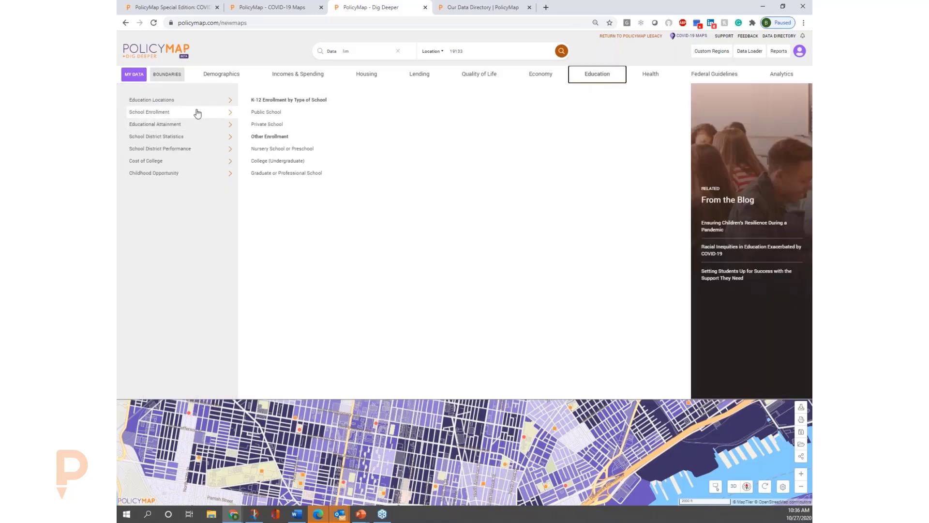
{"action": "left_click", "coordinate": [206, 125]}
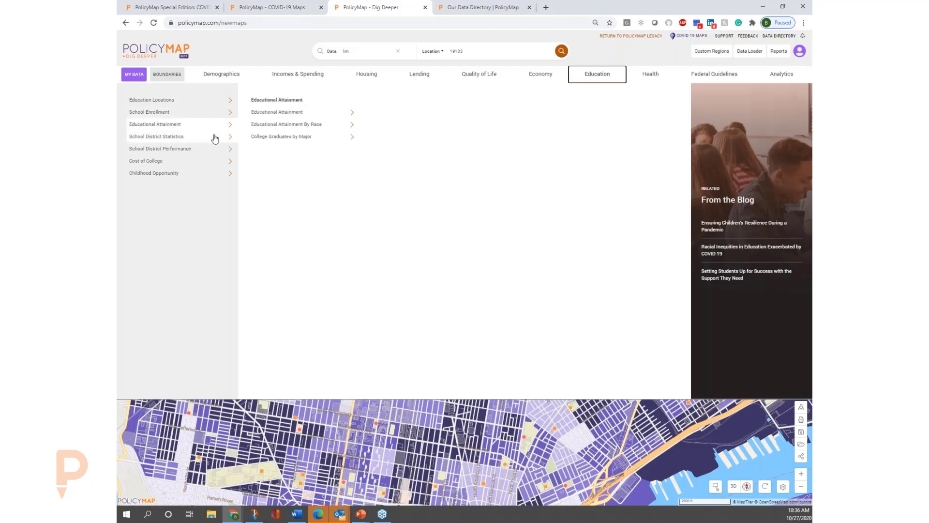
{"action": "left_click", "coordinate": [215, 140]}
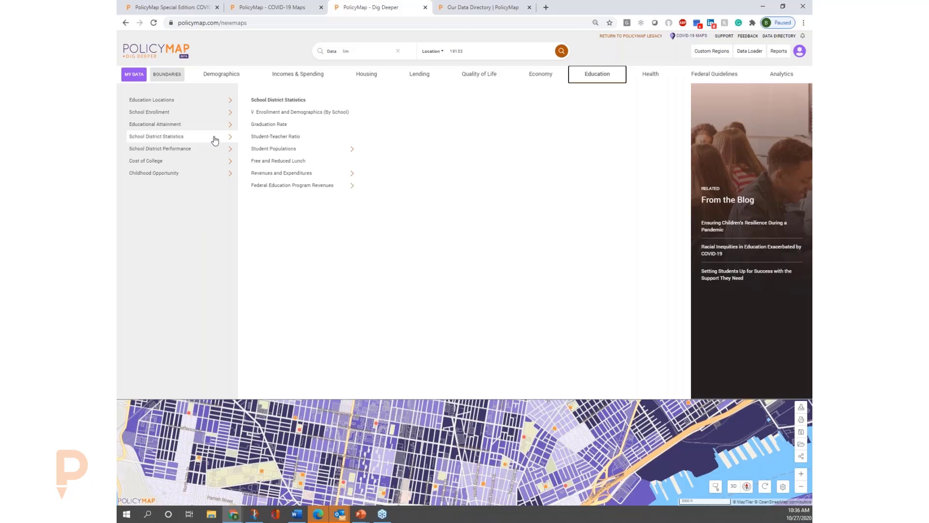
{"action": "left_click", "coordinate": [324, 149]}
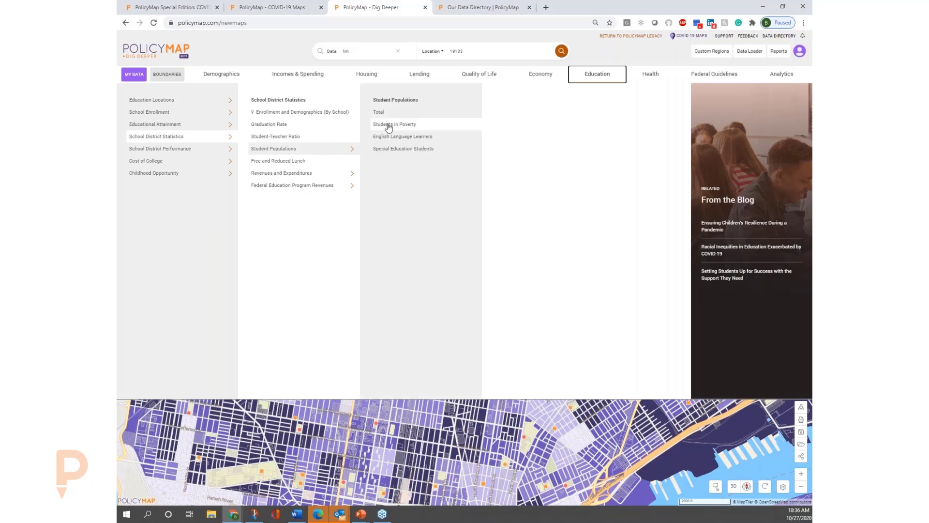
{"action": "left_click", "coordinate": [288, 162]}
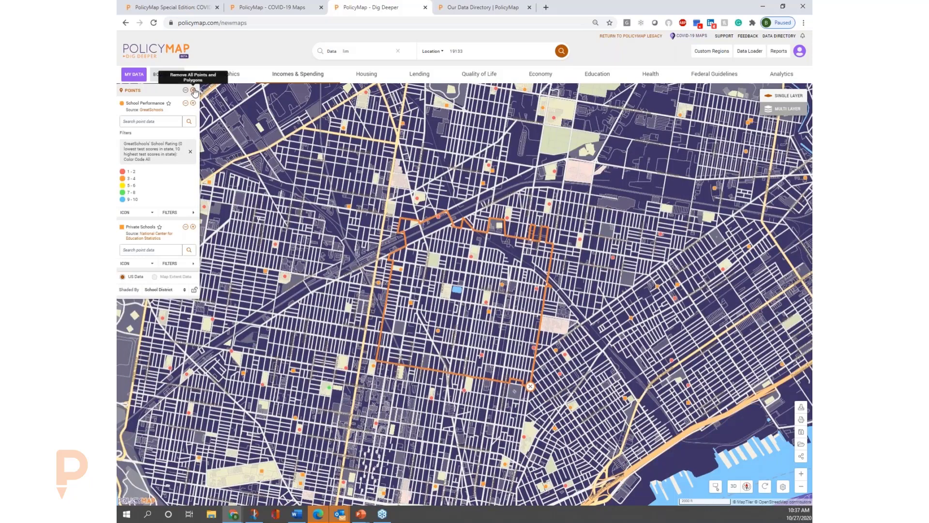
{"action": "left_click", "coordinate": [194, 91]}
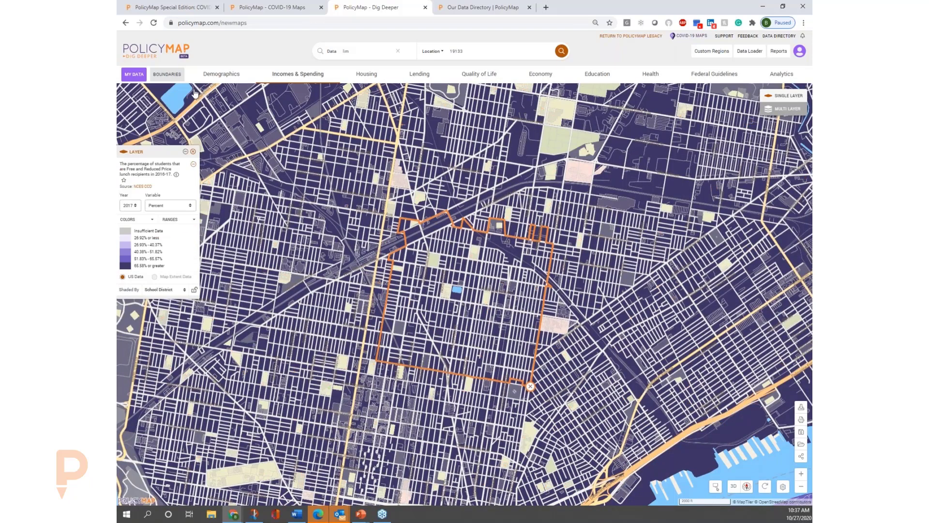
{"action": "left_click", "coordinate": [801, 486]}
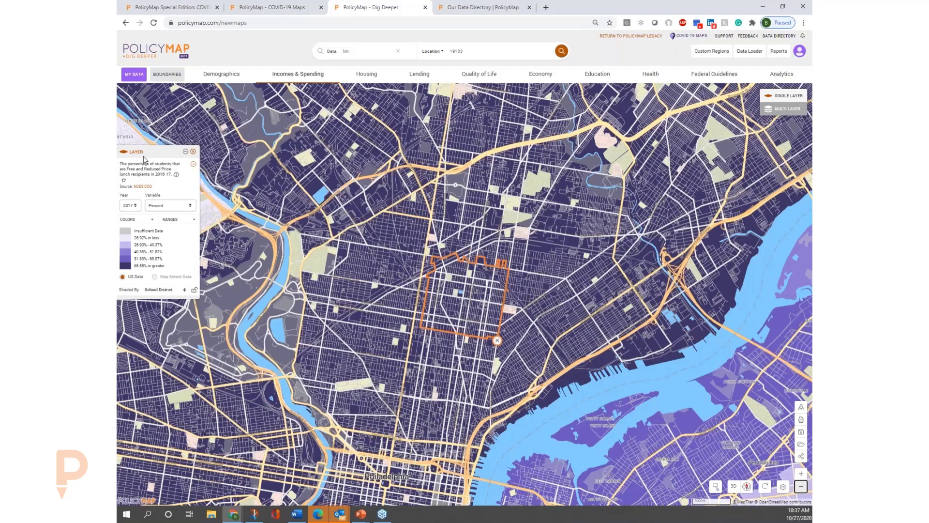
Move the layer legend to the map's upper corner and map the overall Child Opportunity Index from the childhood opportunity education data.
{"action": "left_click_drag", "start_coordinate": [145, 152], "coordinate": [146, 94]}
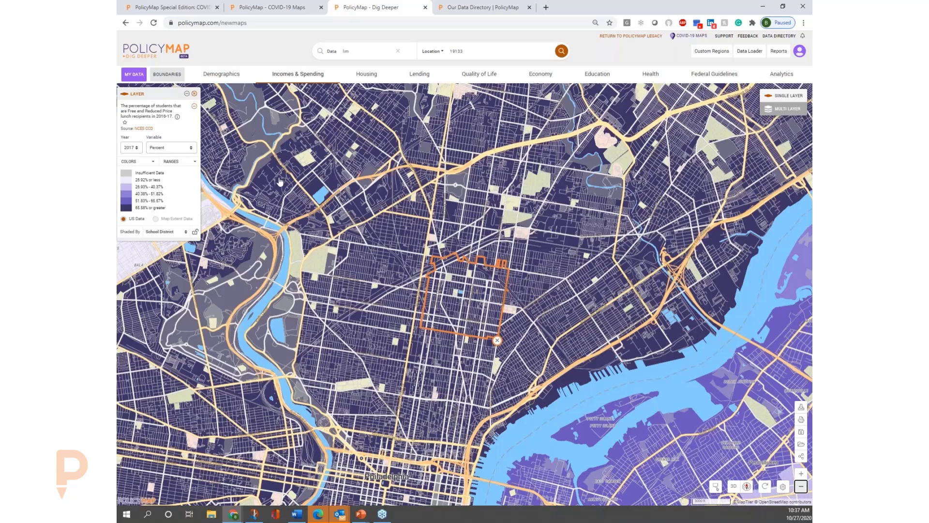
{"action": "left_click", "coordinate": [597, 77]}
{"action": "mouse_move", "coordinate": [210, 167]}
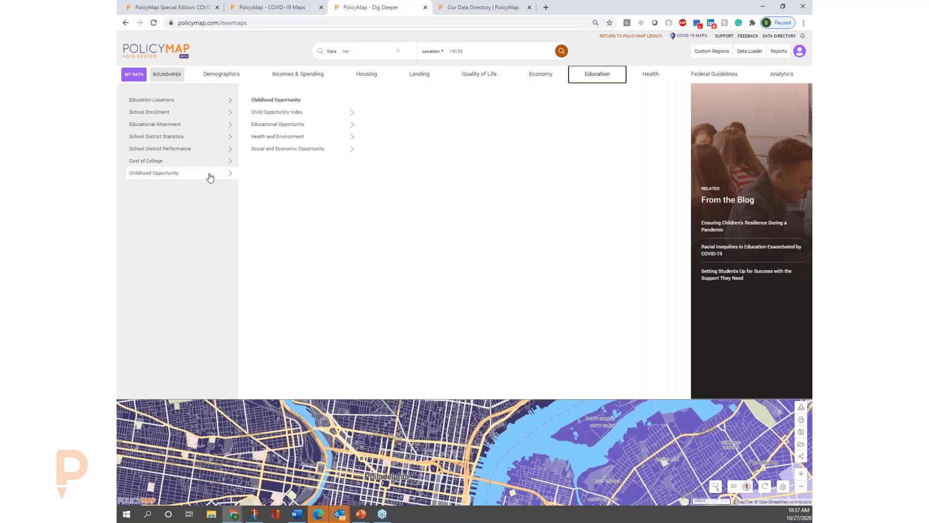
{"action": "mouse_move", "coordinate": [317, 117]}
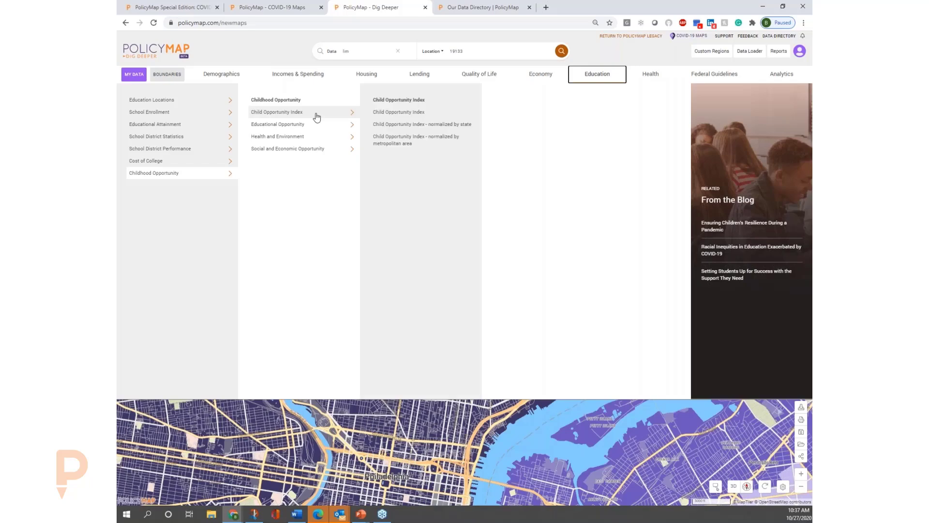
{"action": "left_click", "coordinate": [428, 117]}
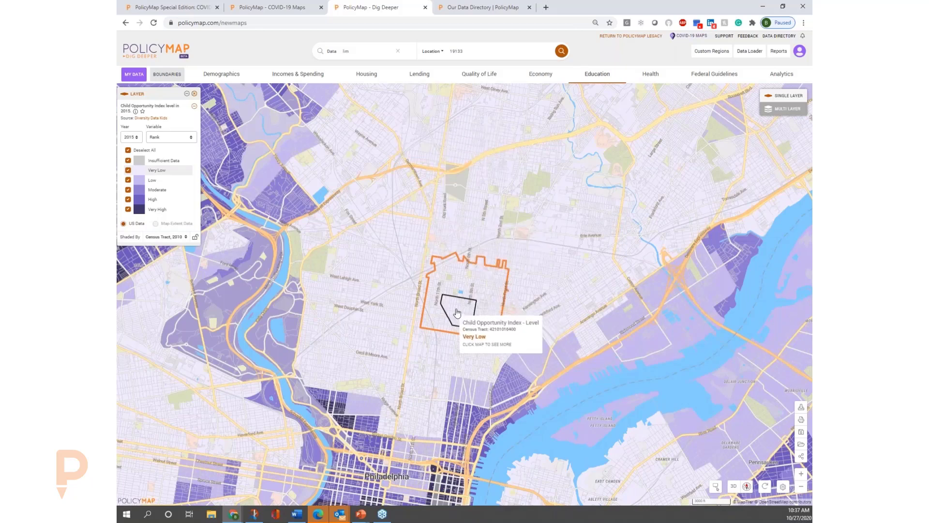
View the Child Opportunity Index details of a dark-shaded census tract near the river in central Philadelphia and close its pop-up.
{"action": "left_click_drag", "start_coordinate": [458, 300], "coordinate": [514, 130]}
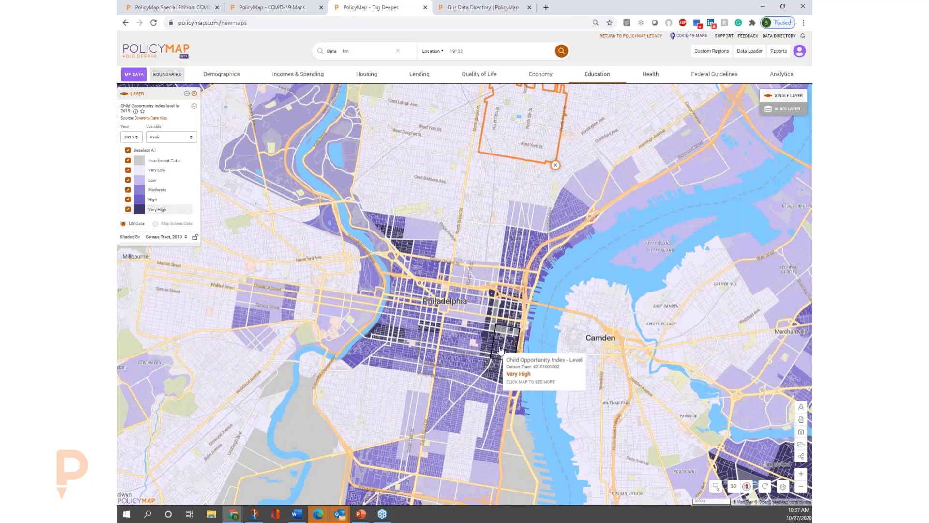
{"action": "left_click", "coordinate": [501, 350]}
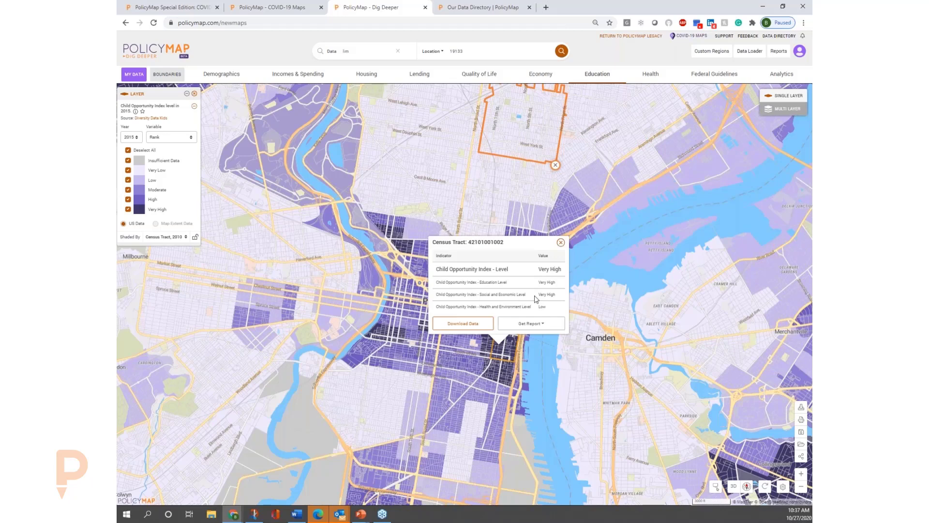
{"action": "left_click", "coordinate": [561, 243]}
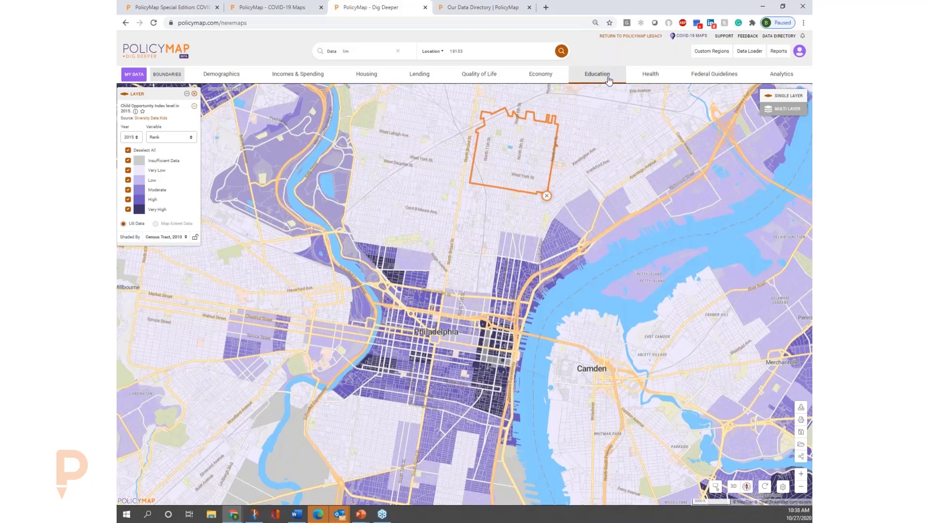
Map COPD among the adult population from the chronic health conditions data.
{"action": "left_click", "coordinate": [648, 79]}
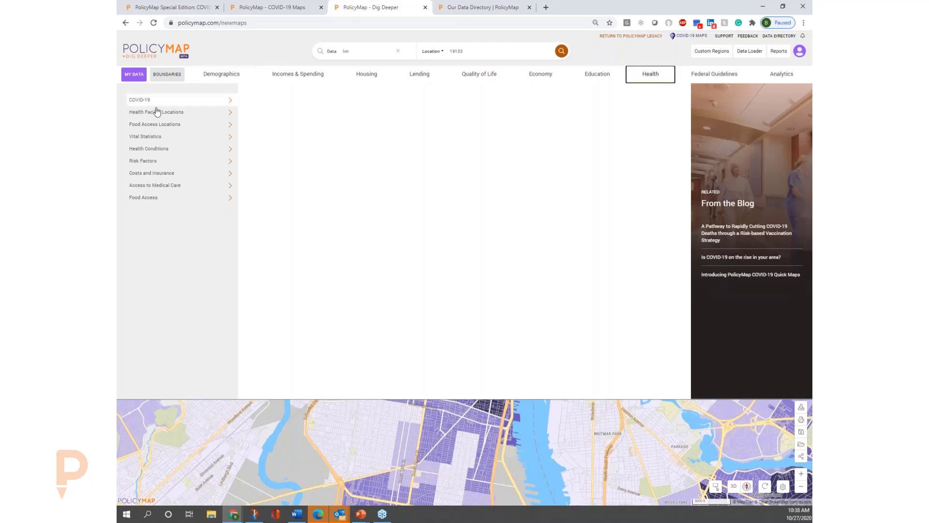
{"action": "left_click", "coordinate": [163, 127]}
{"action": "left_click", "coordinate": [177, 116]}
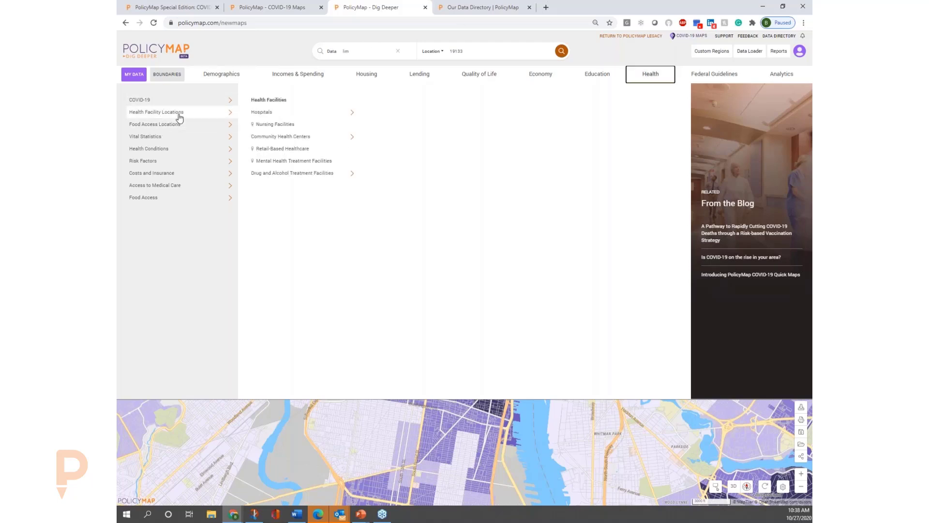
{"action": "left_click", "coordinate": [196, 141]}
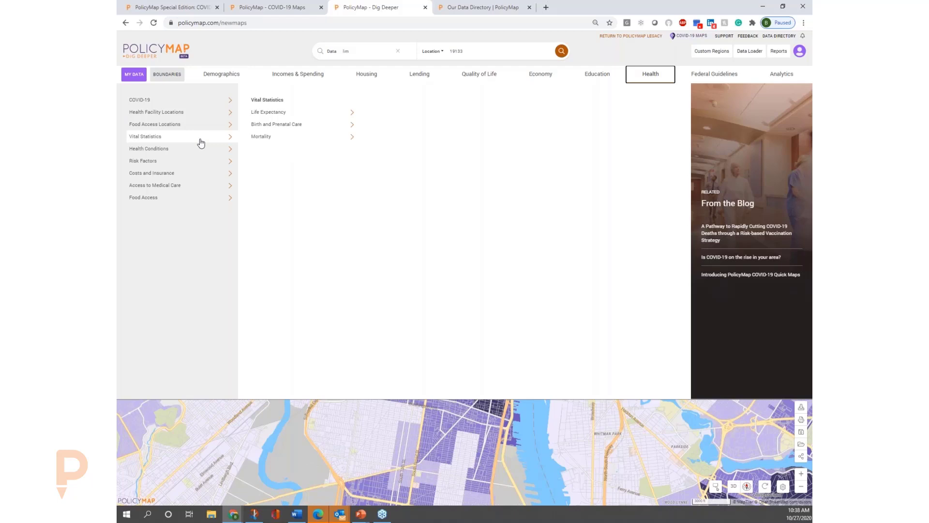
{"action": "left_click", "coordinate": [207, 150]}
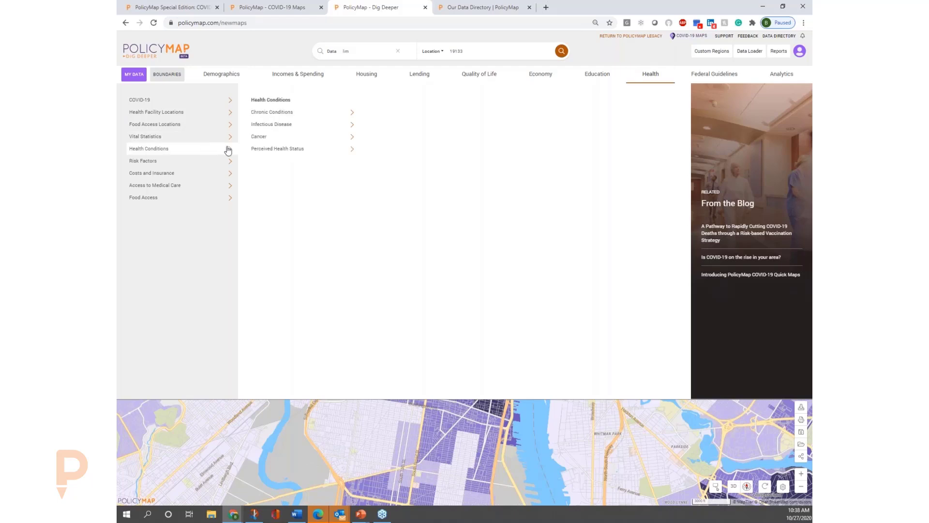
{"action": "left_click", "coordinate": [347, 117]}
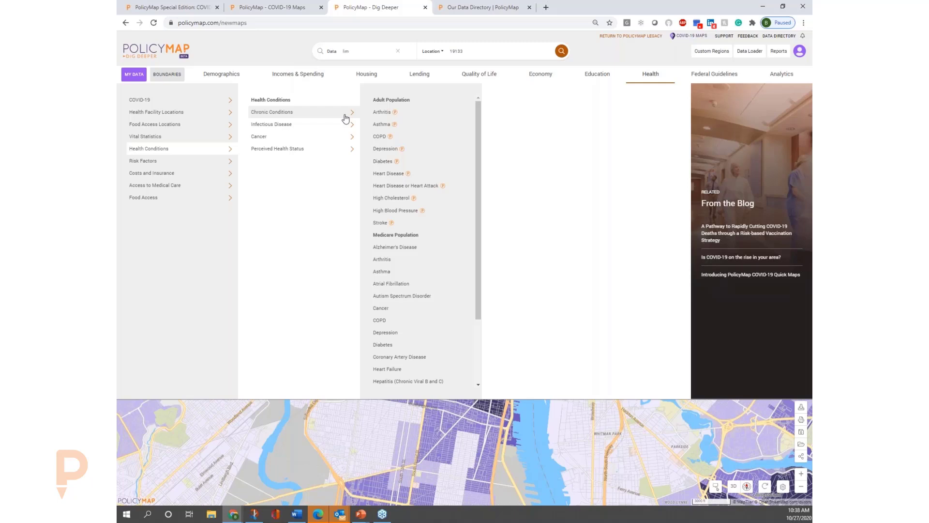
{"action": "left_click", "coordinate": [380, 136]}
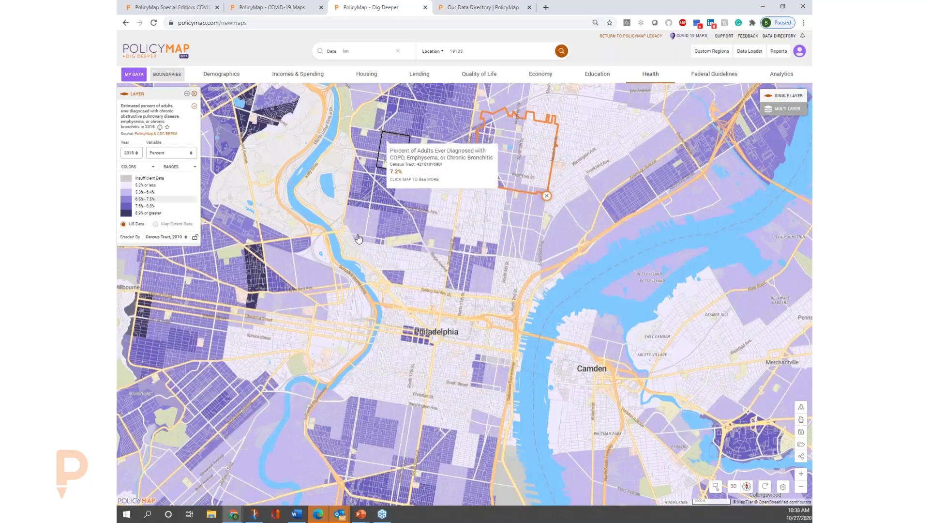
View the COPD details of the dark-shaded census tract in West Philadelphia with its comparison areas, and close its pop-up.
{"action": "mouse_move", "coordinate": [248, 273]}
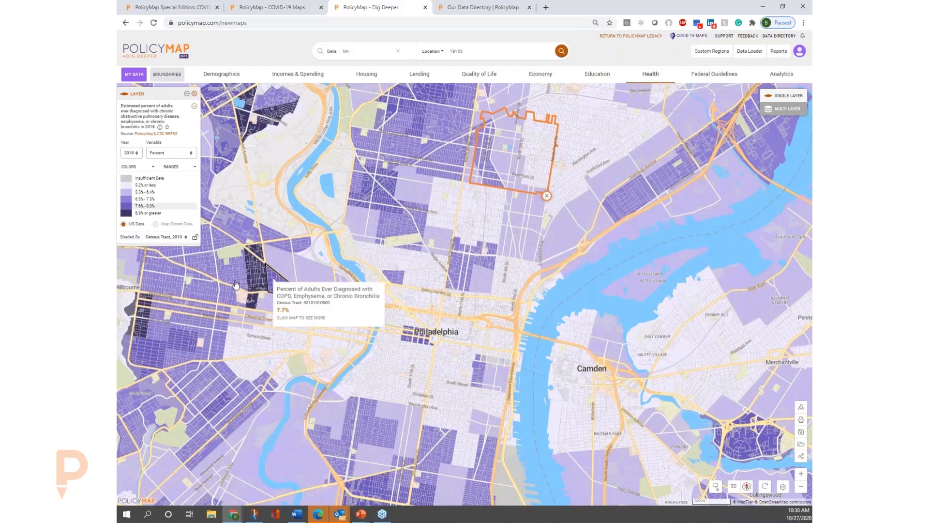
{"action": "left_click", "coordinate": [257, 271]}
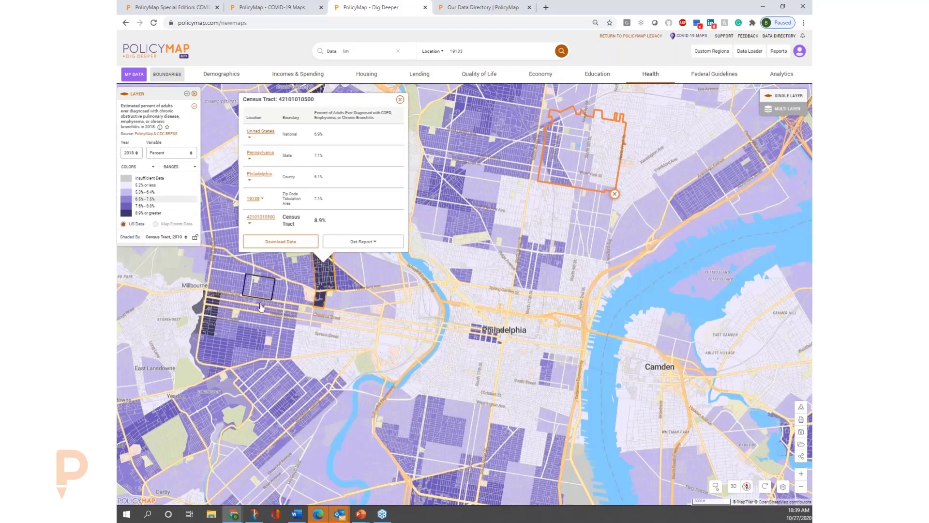
{"action": "left_click", "coordinate": [401, 100]}
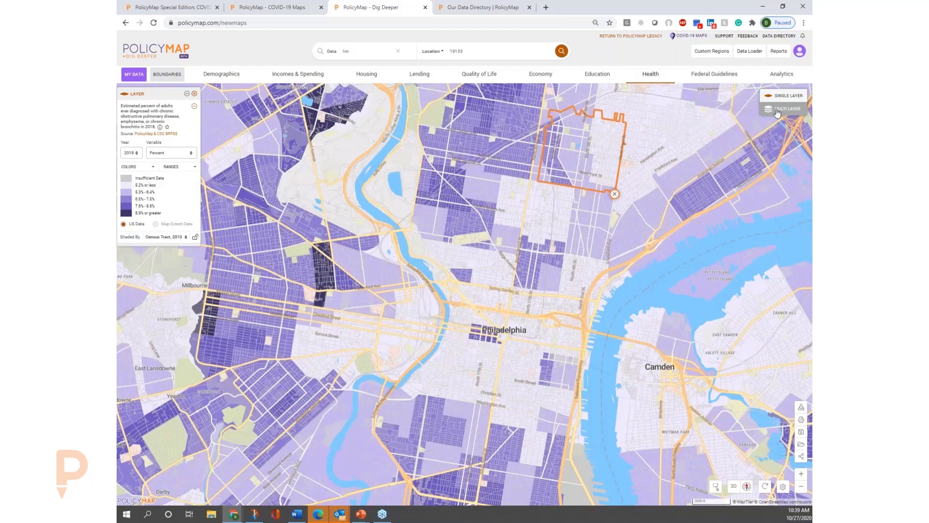
Reset the map to its default view and locate Philadelphia on it.
{"action": "left_click", "coordinate": [764, 488]}
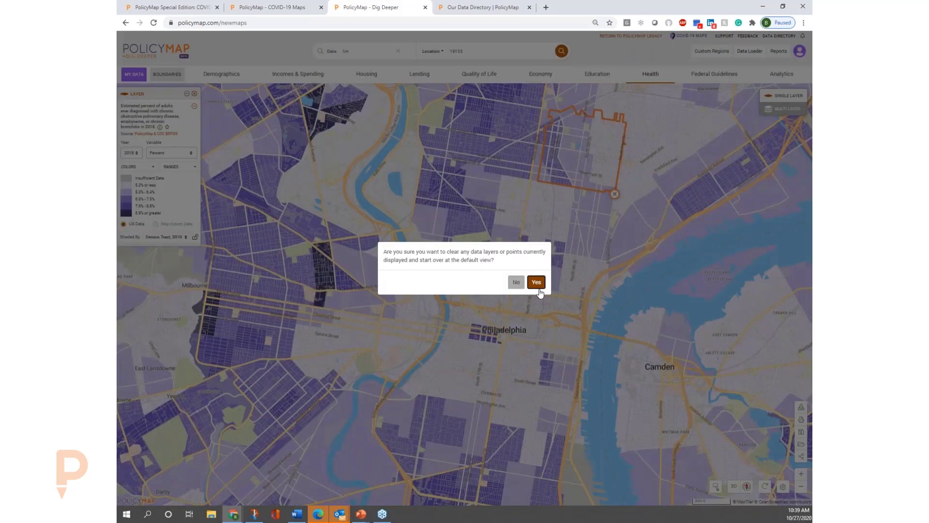
{"action": "left_click", "coordinate": [538, 288]}
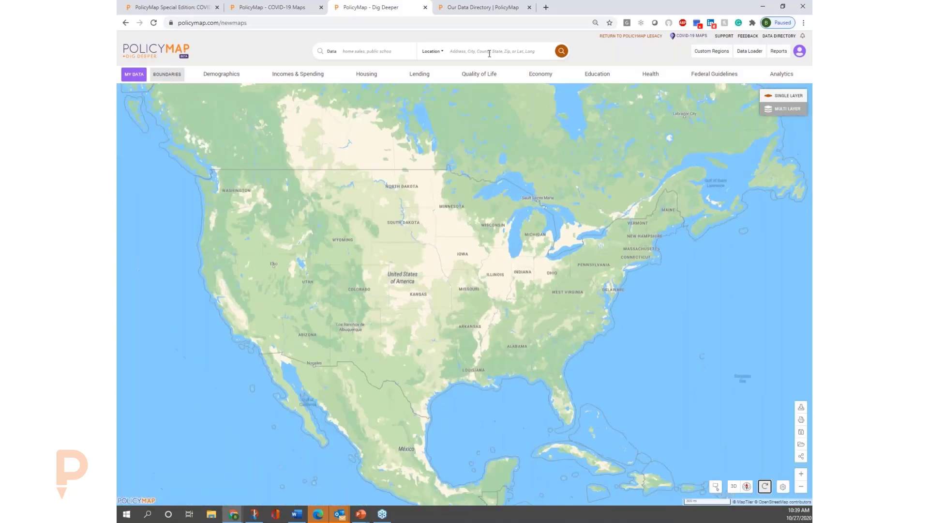
{"action": "left_click", "coordinate": [488, 51]}
{"action": "type", "text": "philadelphia"}
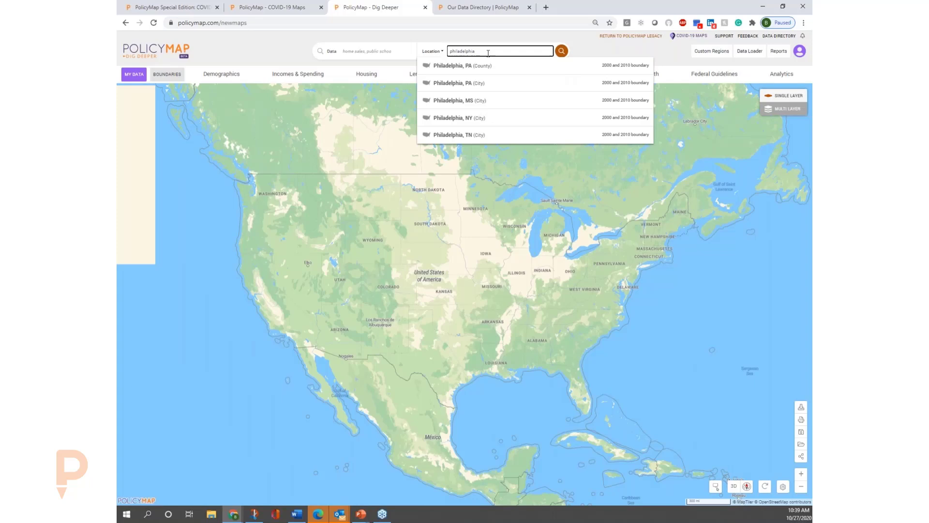
{"action": "key", "text": "Return"}
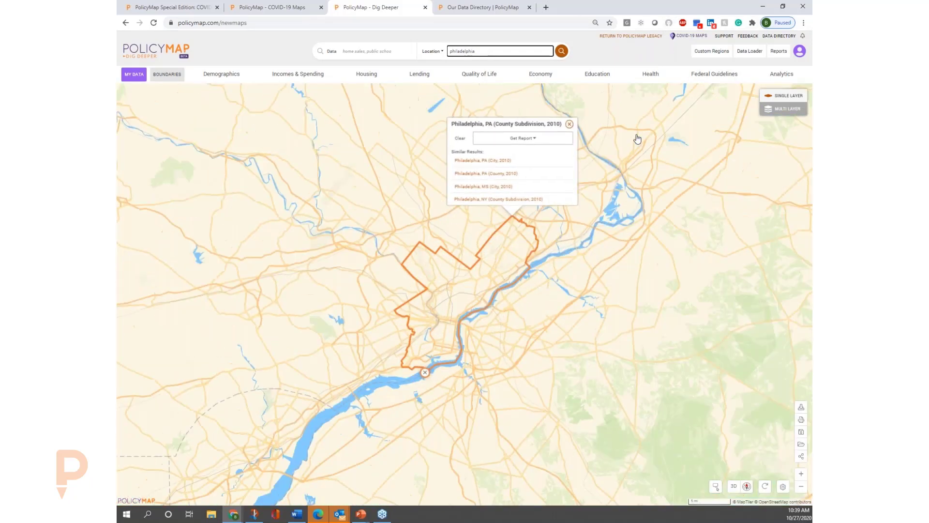
Start a multi-layer map for Philadelphia and browse the demographic data categories for a first layer.
{"action": "left_click", "coordinate": [791, 109]}
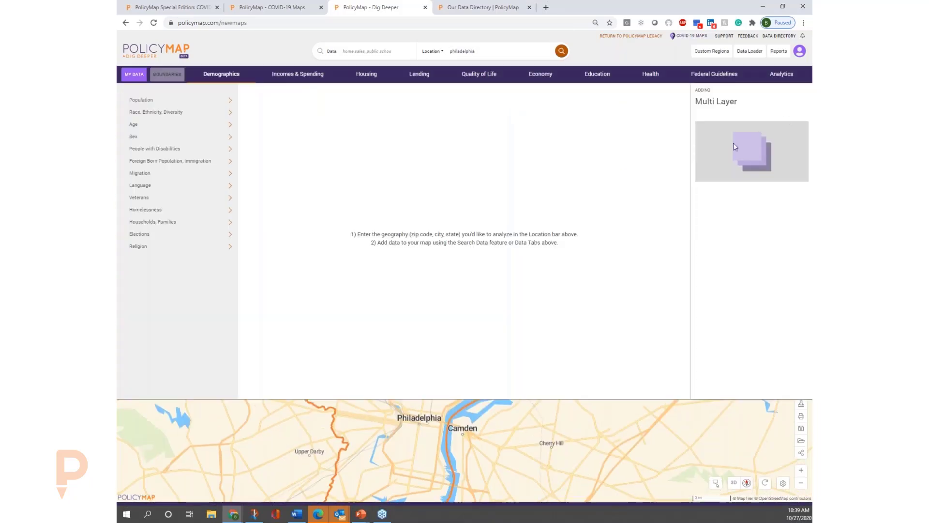
{"action": "left_click", "coordinate": [163, 140]}
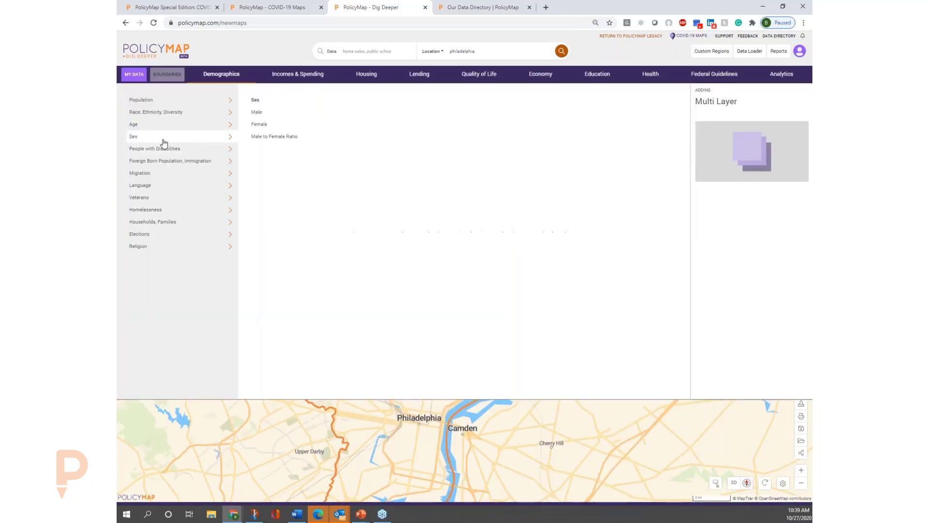
{"action": "left_click", "coordinate": [174, 113]}
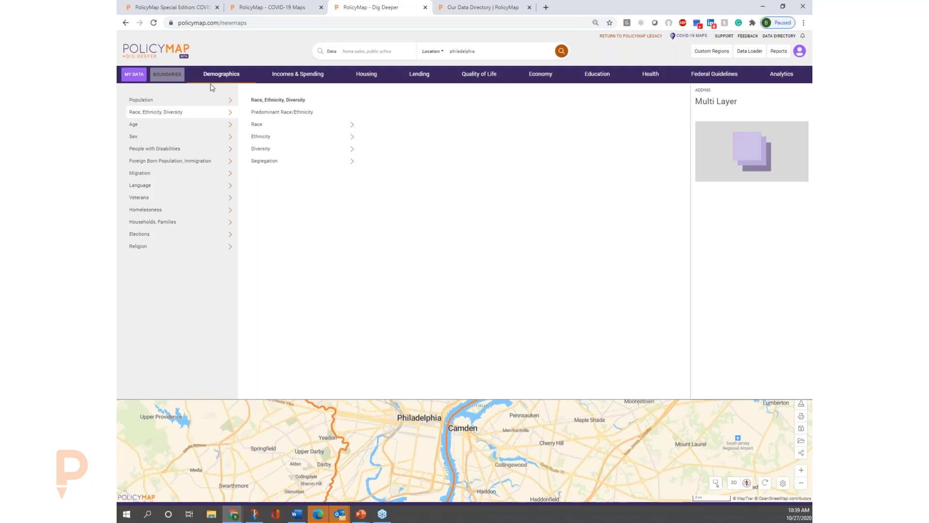
{"action": "left_click", "coordinate": [185, 141]}
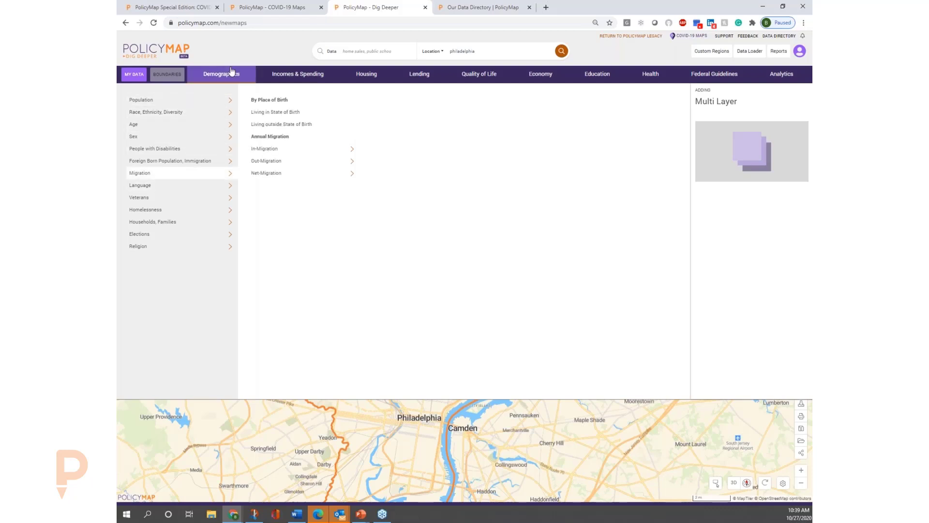
Try to add Black or African American people in poverty as the first layer and remove that layer again.
{"action": "left_click", "coordinate": [286, 77]}
{"action": "left_click", "coordinate": [167, 114]}
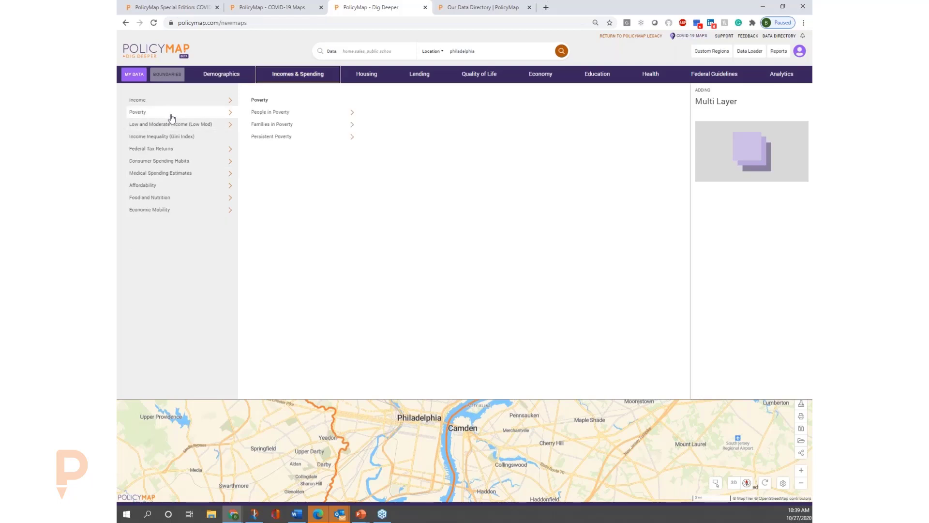
{"action": "left_click", "coordinate": [291, 115]}
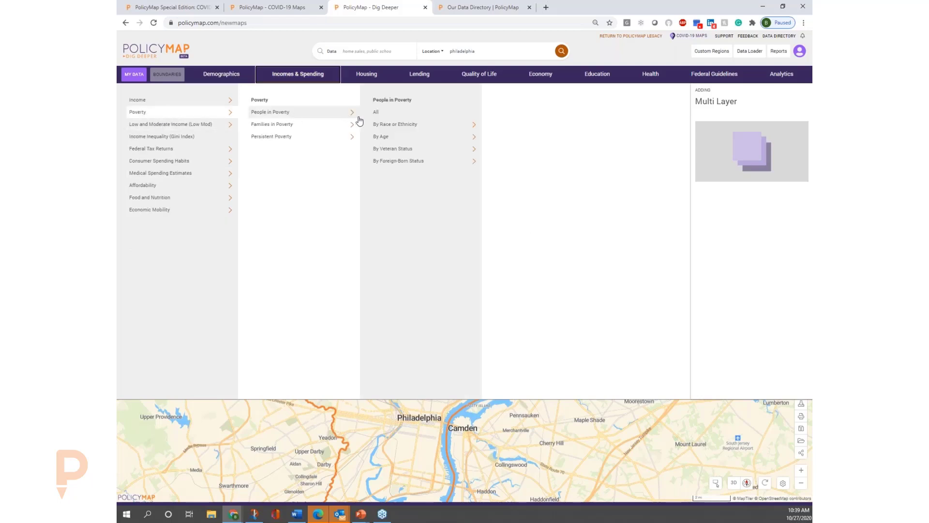
{"action": "left_click", "coordinate": [402, 129]}
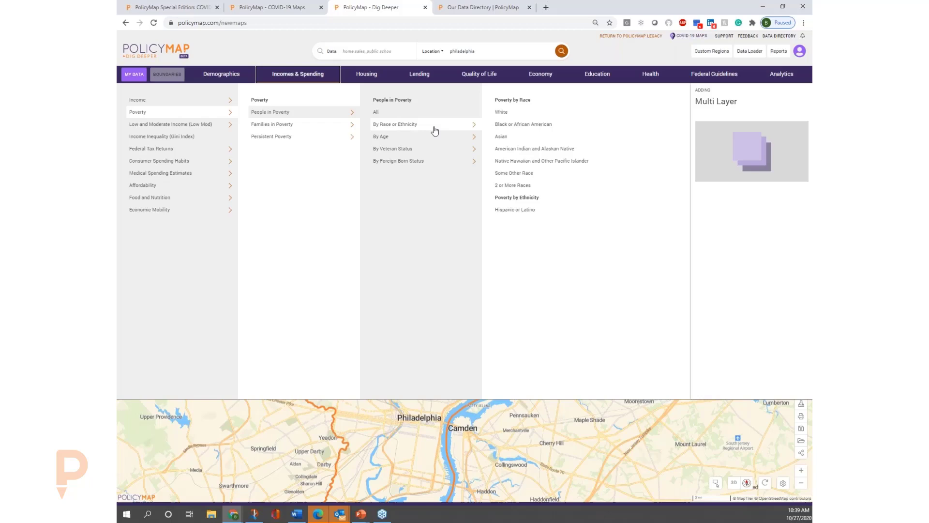
{"action": "left_click", "coordinate": [523, 128]}
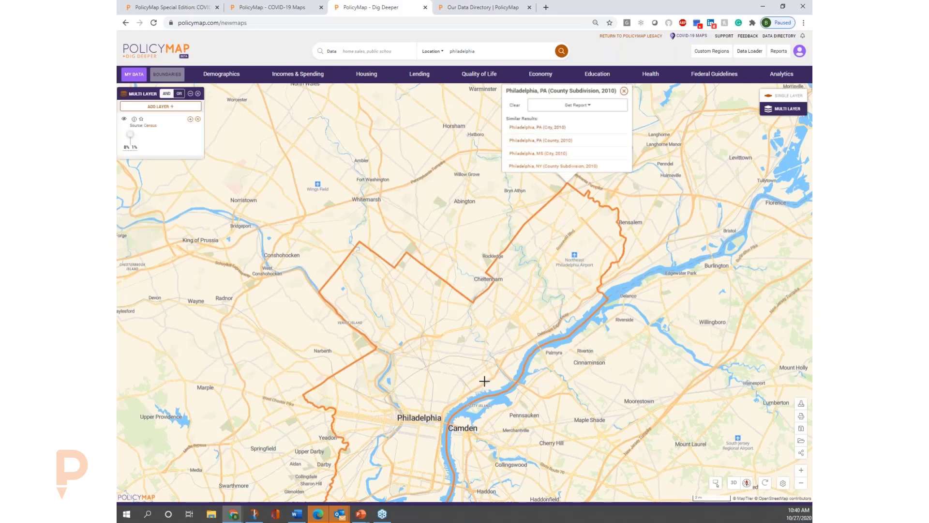
{"action": "left_click_drag", "start_coordinate": [484, 373], "coordinate": [498, 292]}
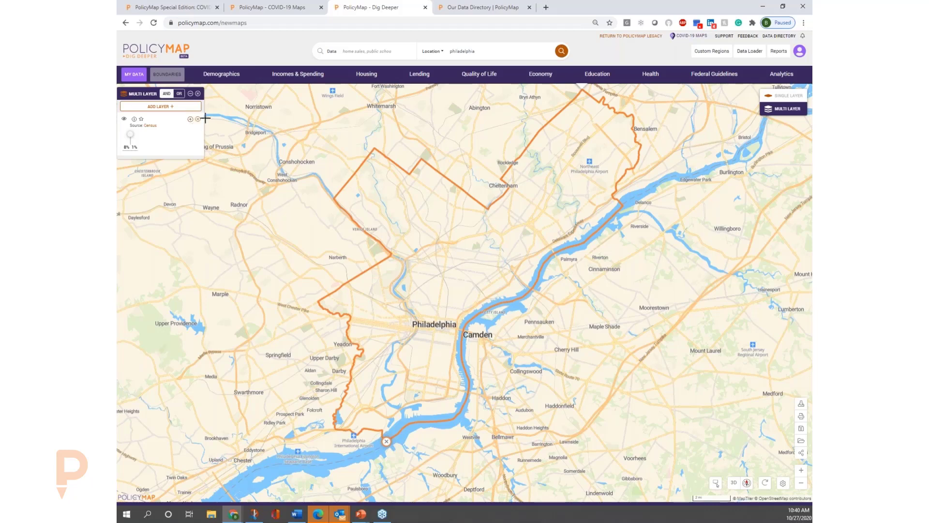
{"action": "left_click", "coordinate": [198, 119]}
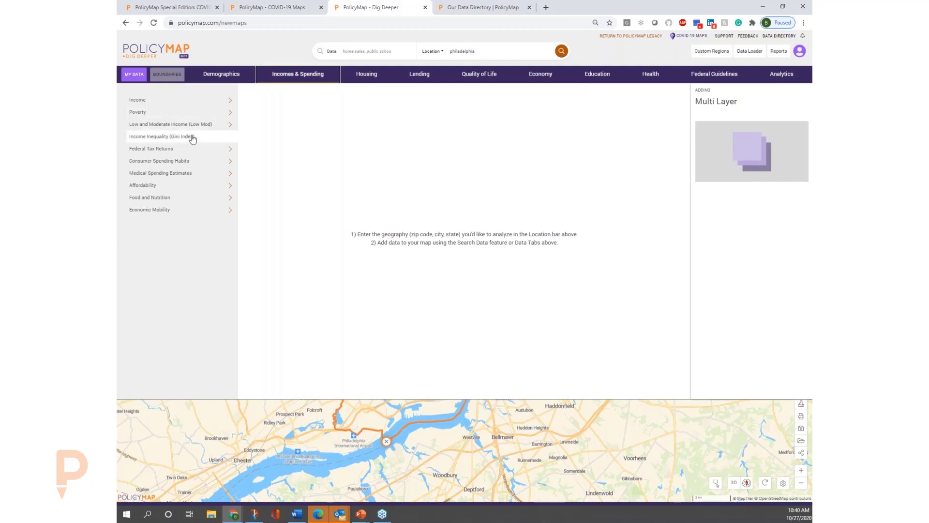
Add the percent of all people in poverty as the first layer and set its range minimum to 20%.
{"action": "mouse_move", "coordinate": [179, 113]}
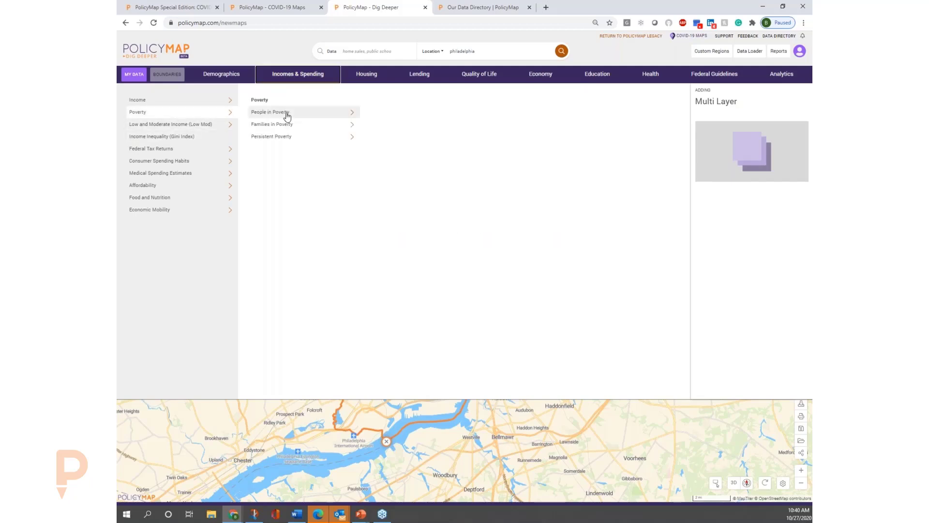
{"action": "left_click", "coordinate": [382, 112]}
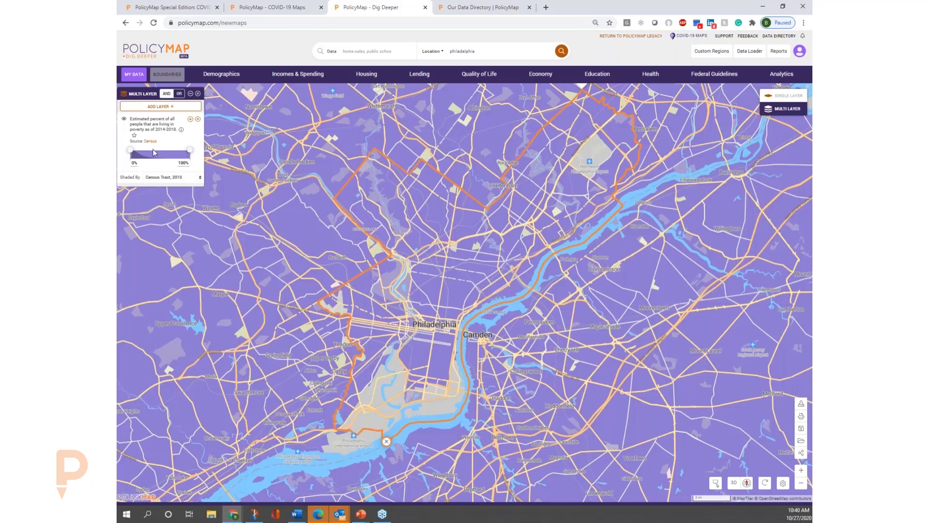
{"action": "left_click_drag", "start_coordinate": [131, 152], "coordinate": [135, 154]}
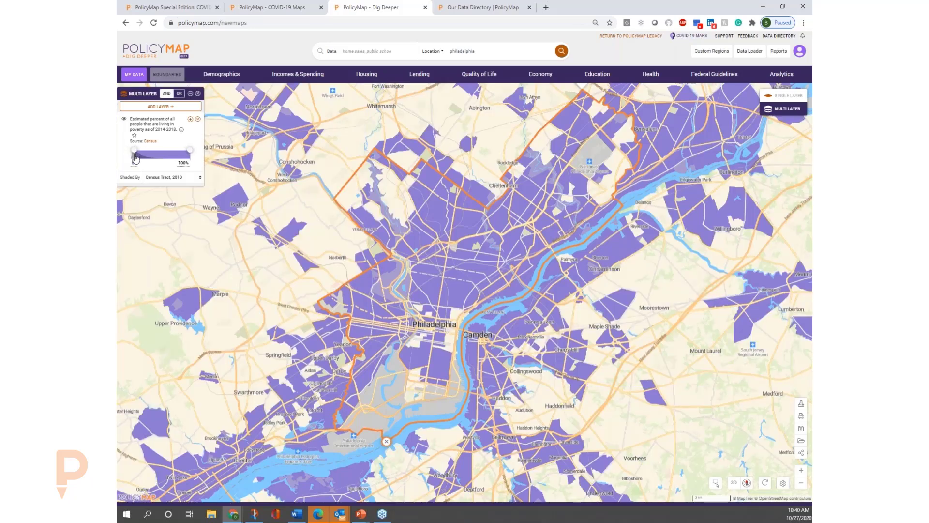
{"action": "left_click", "coordinate": [135, 161]}
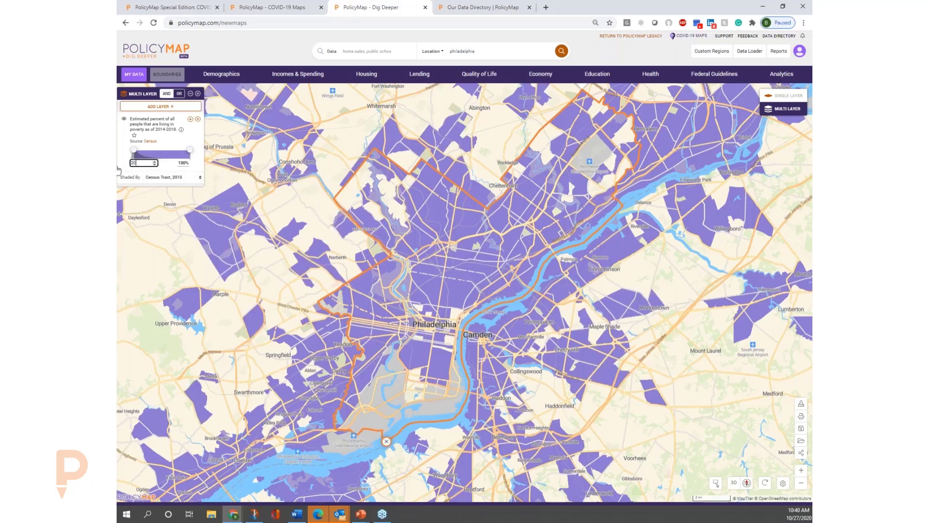
{"action": "key", "text": "Return"}
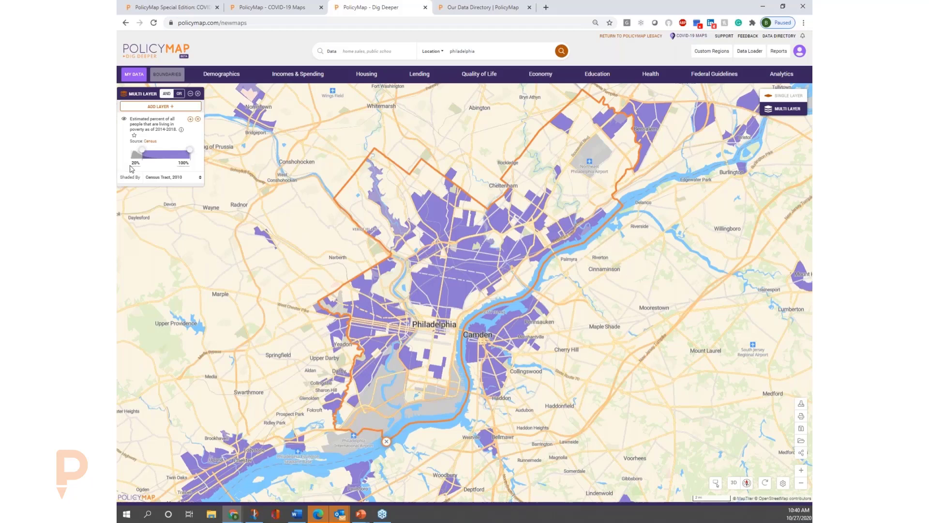
Add the percent of adults ever diagnosed with diabetes as a second layer and set its range minimum to 10%.
{"action": "left_click", "coordinate": [648, 75]}
{"action": "left_click", "coordinate": [182, 148]}
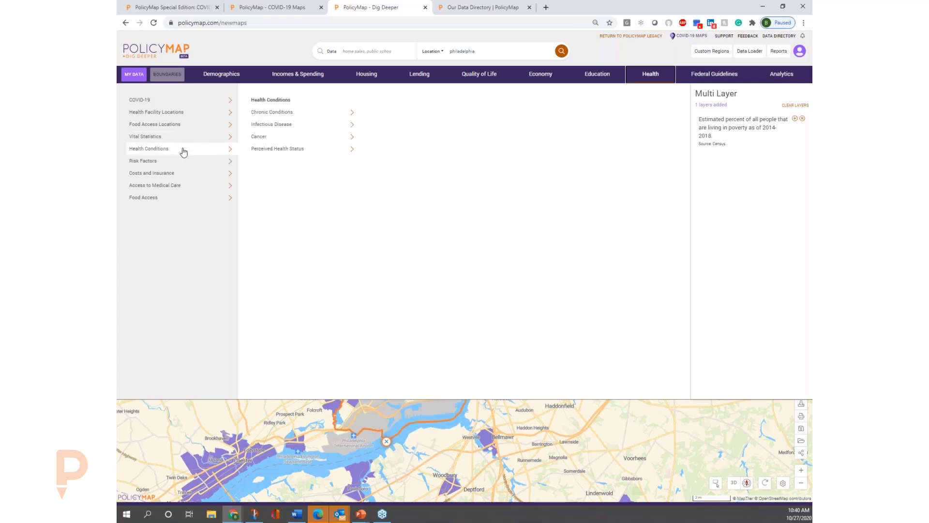
{"action": "left_click", "coordinate": [307, 117]}
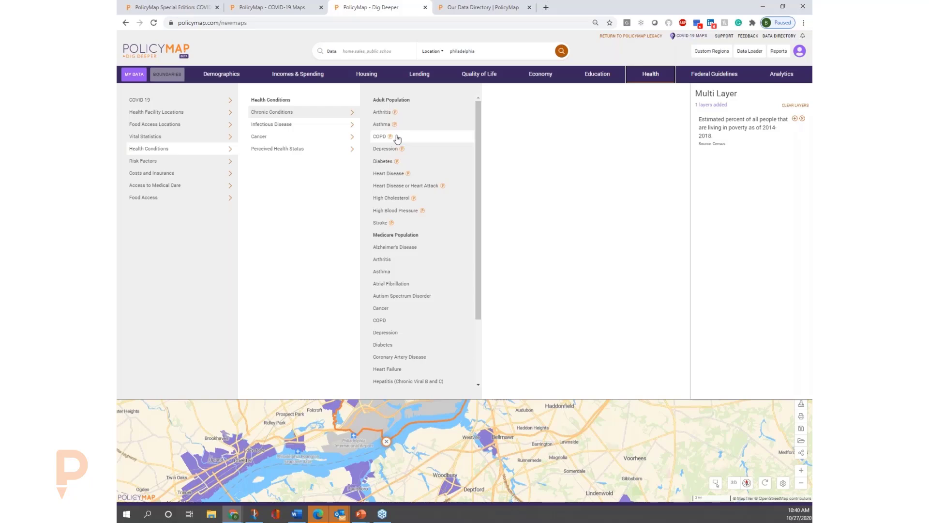
{"action": "left_click", "coordinate": [408, 165]}
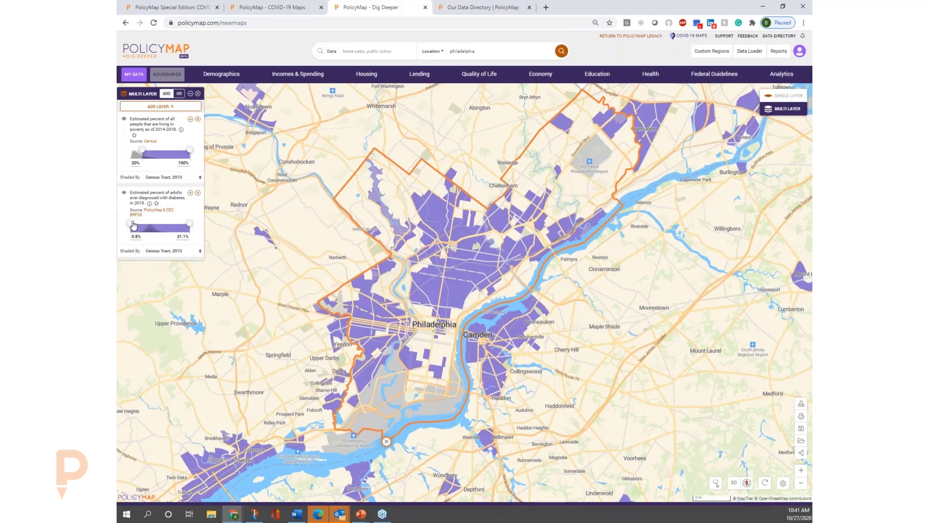
{"action": "left_click_drag", "start_coordinate": [133, 224], "coordinate": [150, 225]}
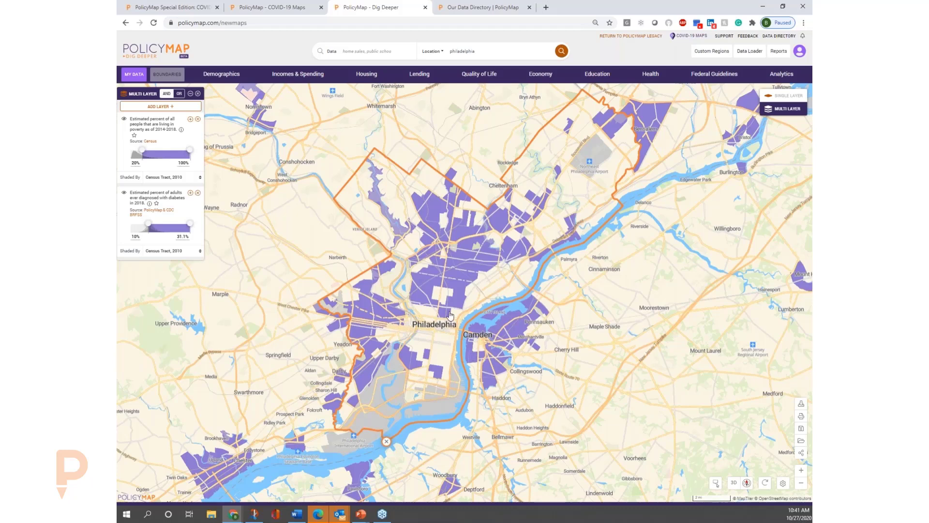
Zoom in on central Philadelphia and check the poverty and diabetes values of an unshaded and a shaded census tract.
{"action": "left_click_drag", "start_coordinate": [448, 328], "coordinate": [471, 323]}
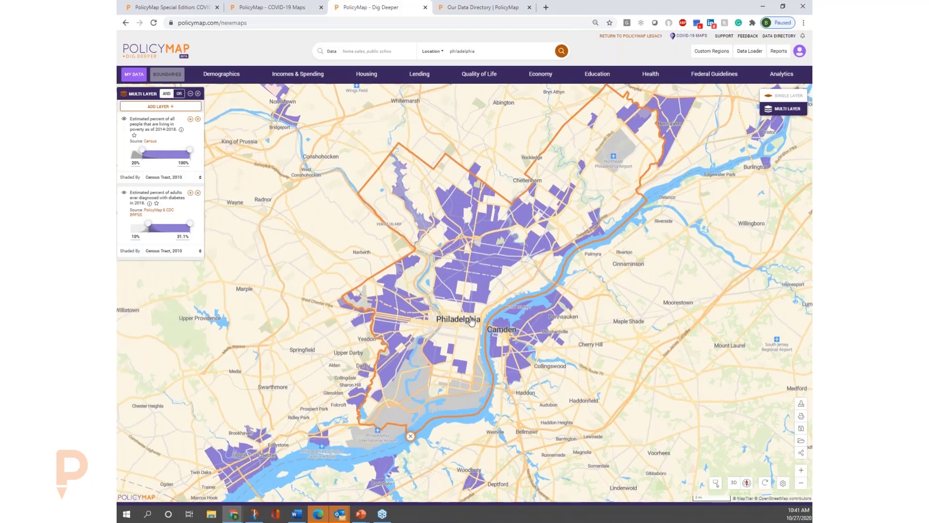
{"action": "left_click", "coordinate": [472, 320]}
{"action": "scroll", "coordinate": [472, 320], "scroll_direction": "up", "scroll_amount": 3}
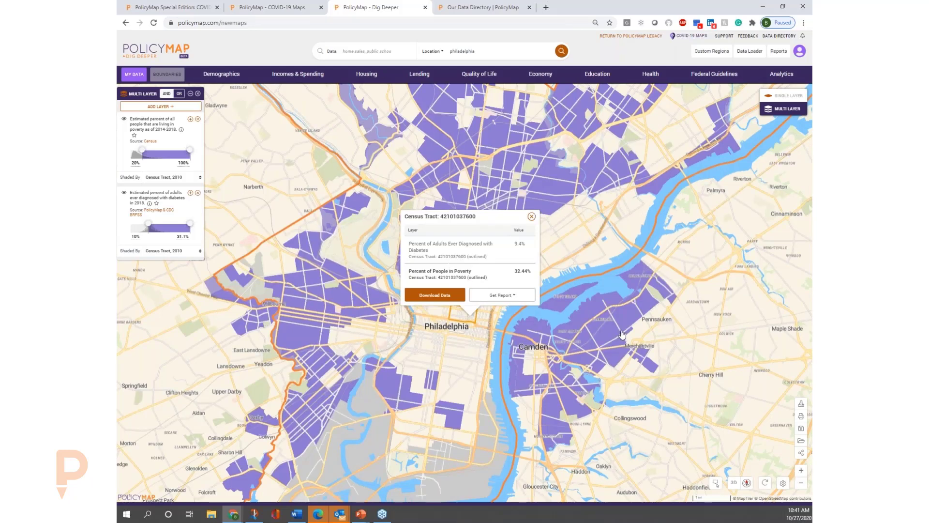
{"action": "left_click", "coordinate": [801, 470]}
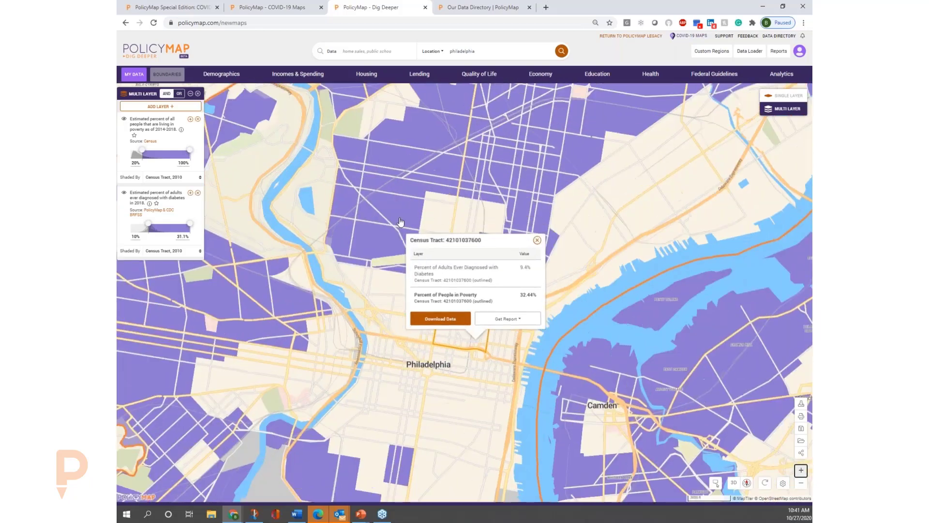
{"action": "left_click", "coordinate": [401, 222]}
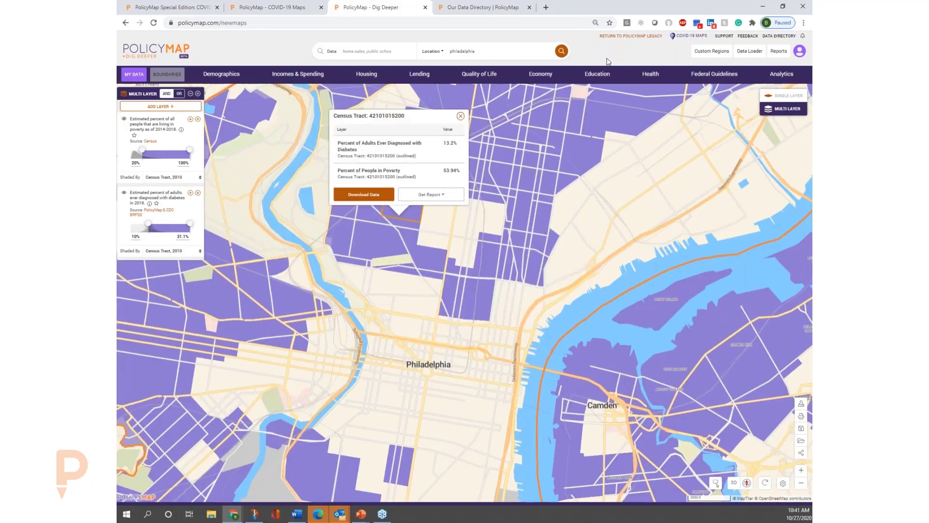
Add the percent of adults reporting to be obese as a third layer and set its range minimum to 32.4%.
{"action": "left_click", "coordinate": [650, 76]}
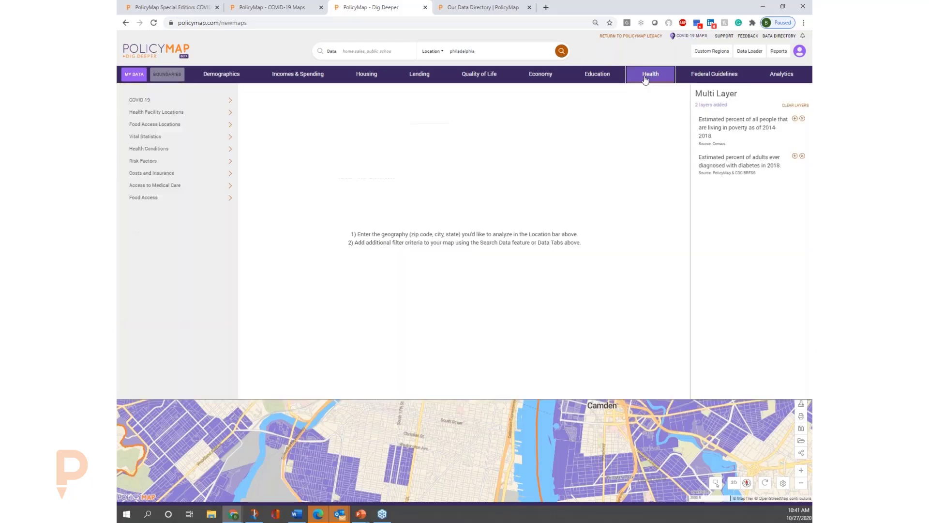
{"action": "left_click", "coordinate": [186, 160]}
{"action": "left_click", "coordinate": [277, 136]}
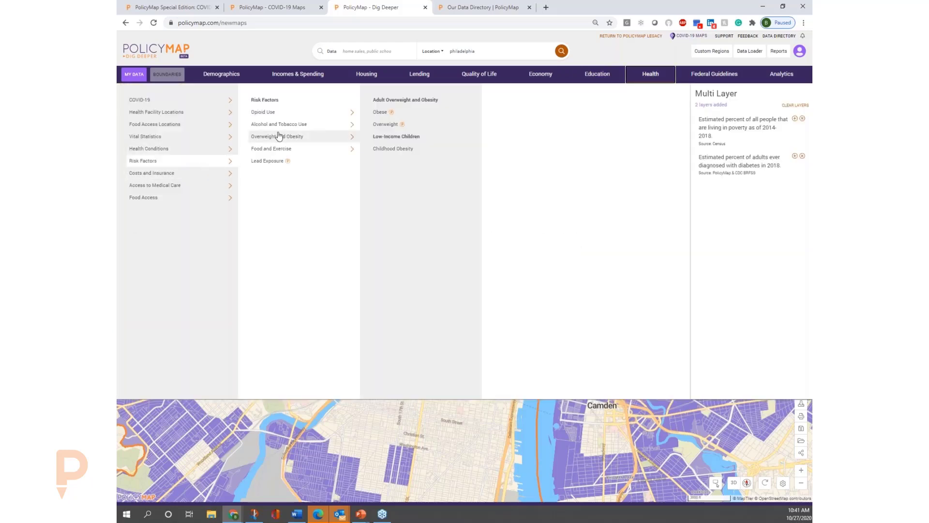
{"action": "left_click", "coordinate": [380, 112]}
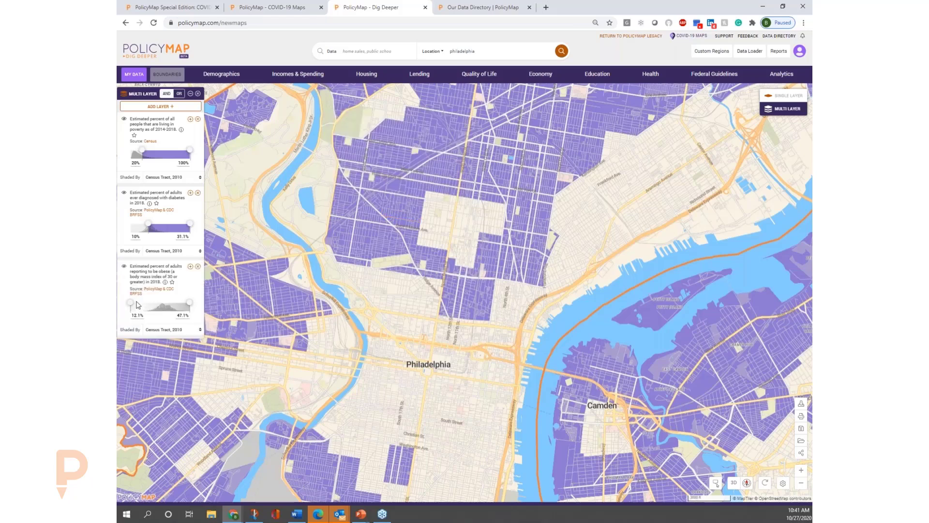
{"action": "left_click_drag", "start_coordinate": [134, 303], "coordinate": [166, 300]}
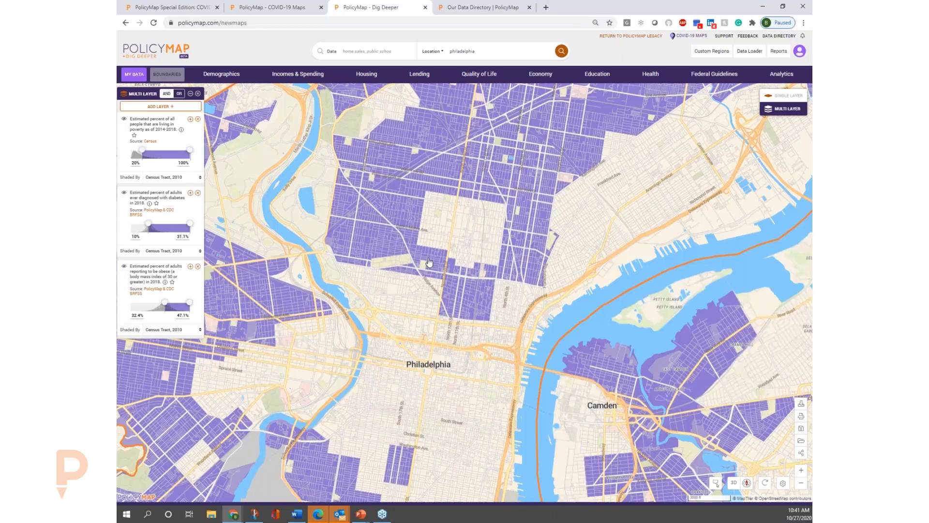
Add the Community Health Centers and Look-Alikes locations as points on the map of North Philadelphia.
{"action": "left_click_drag", "start_coordinate": [426, 222], "coordinate": [428, 264]}
{"action": "left_click_drag", "start_coordinate": [584, 167], "coordinate": [551, 213]}
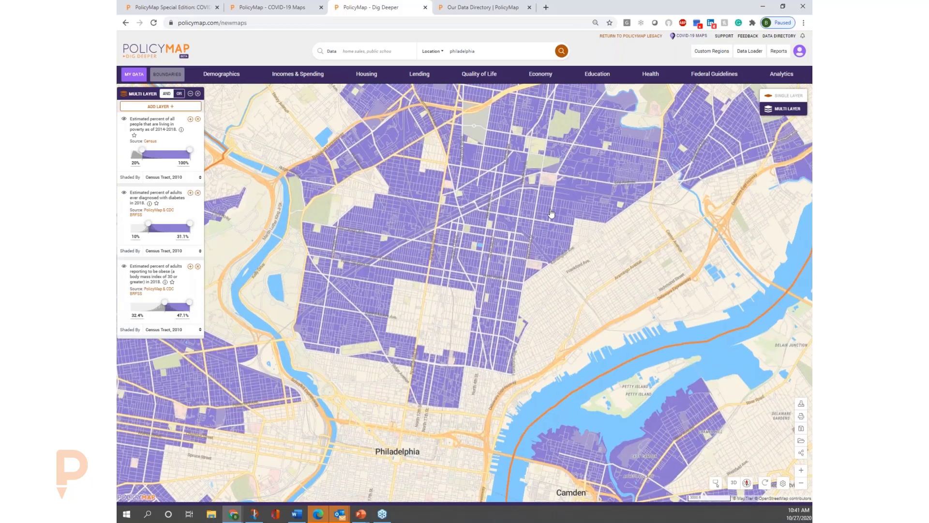
{"action": "left_click", "coordinate": [653, 77]}
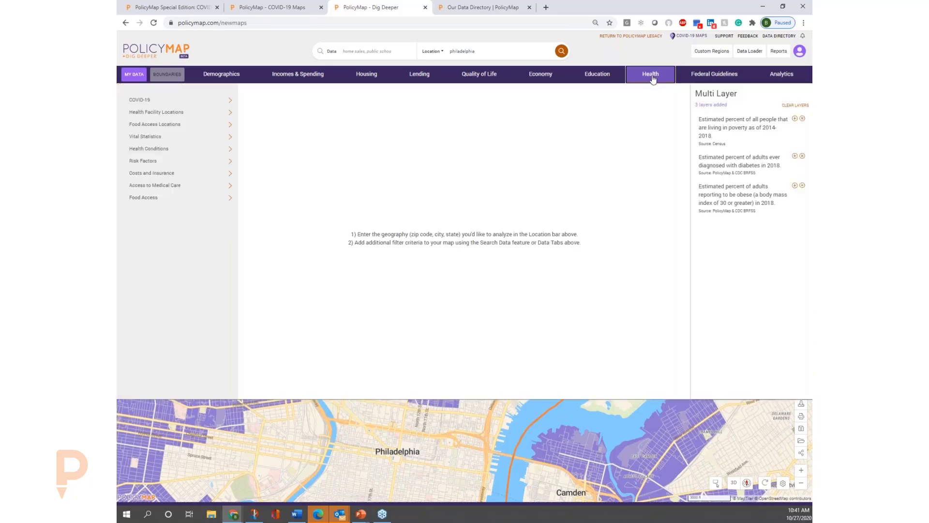
{"action": "left_click", "coordinate": [187, 120]}
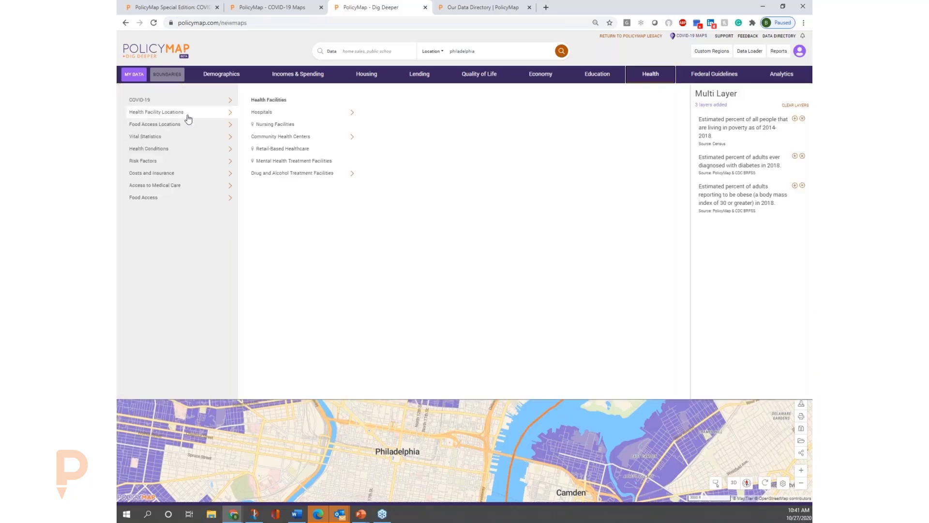
{"action": "left_click", "coordinate": [317, 139]}
{"action": "left_click", "coordinate": [434, 128]}
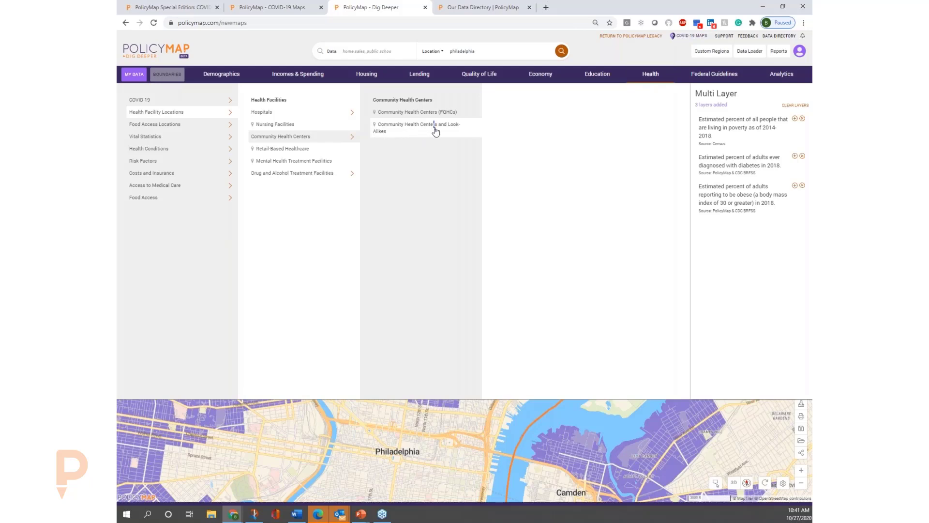
{"action": "left_click", "coordinate": [436, 130]}
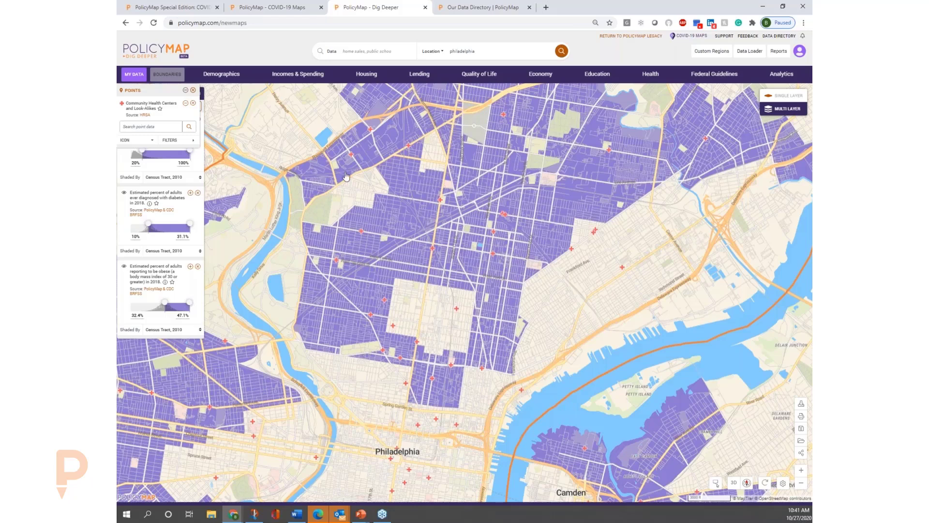
Search the data for "medical", add Medically Underserved Areas (MUA), and keep only Medically Underserved Population and its Governor's Exception category.
{"action": "left_click", "coordinate": [381, 53]}
{"action": "type", "text": "medical"}
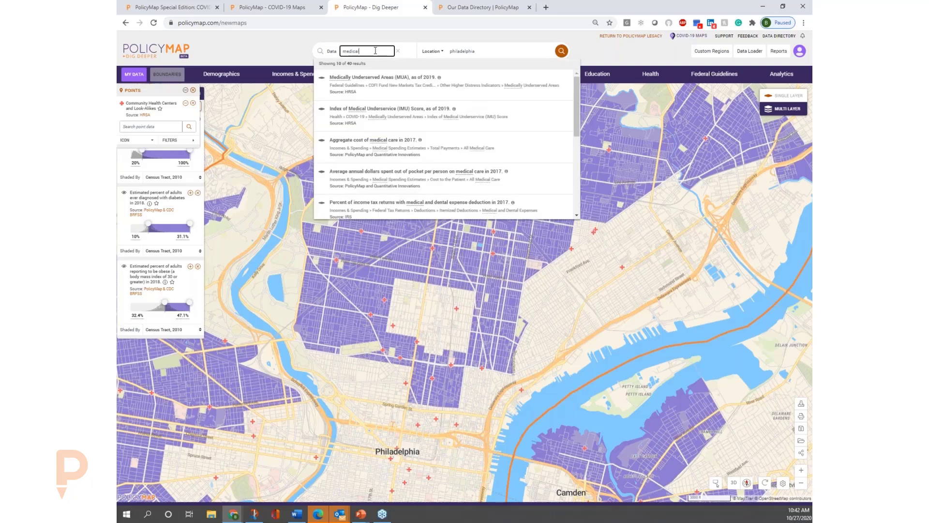
{"action": "left_click", "coordinate": [375, 92]}
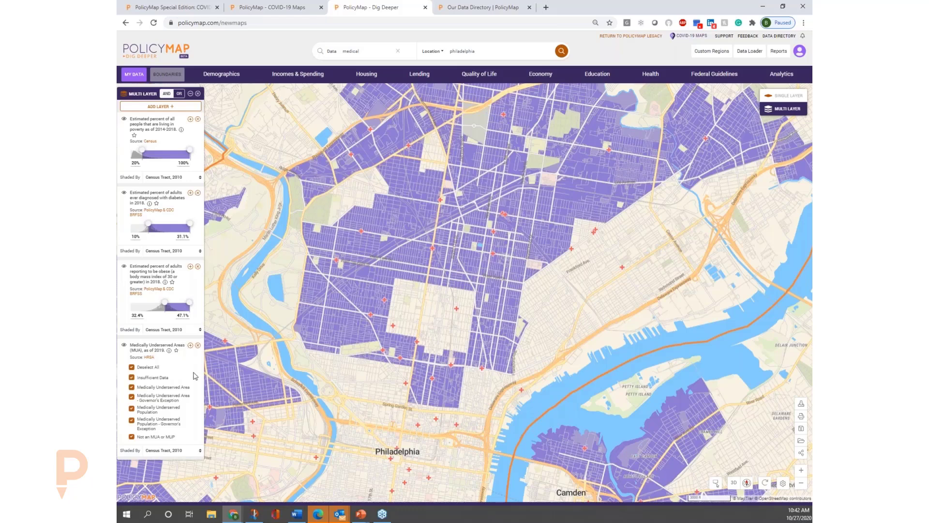
{"action": "left_click", "coordinate": [132, 368]}
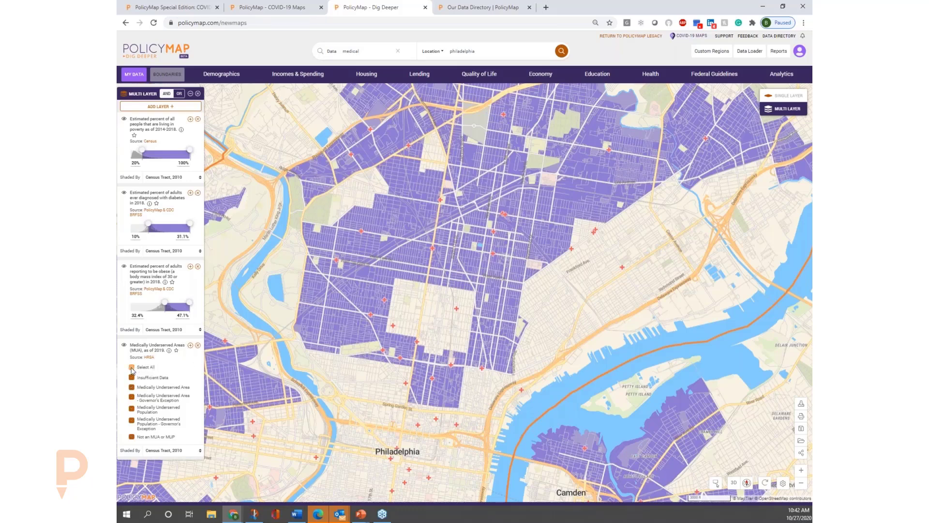
{"action": "left_click", "coordinate": [132, 420]}
{"action": "left_click", "coordinate": [457, 277]}
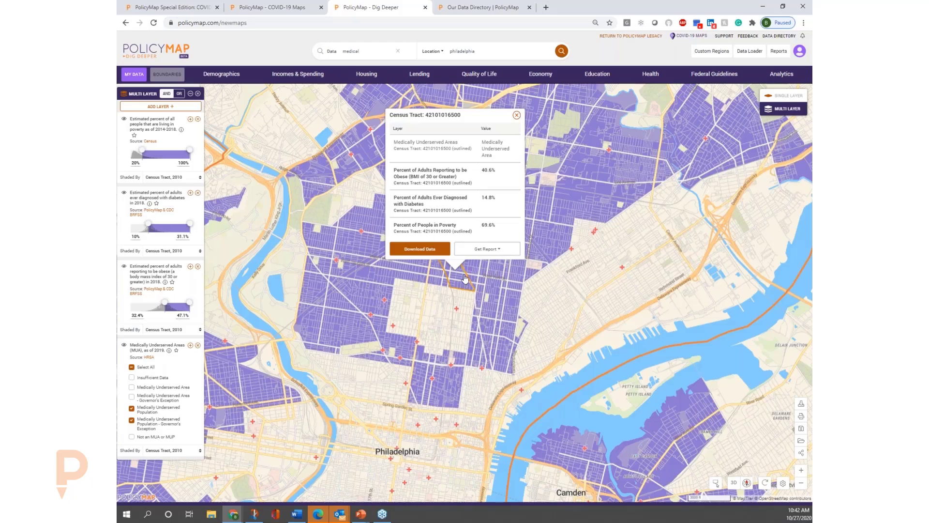
{"action": "left_click", "coordinate": [496, 250]}
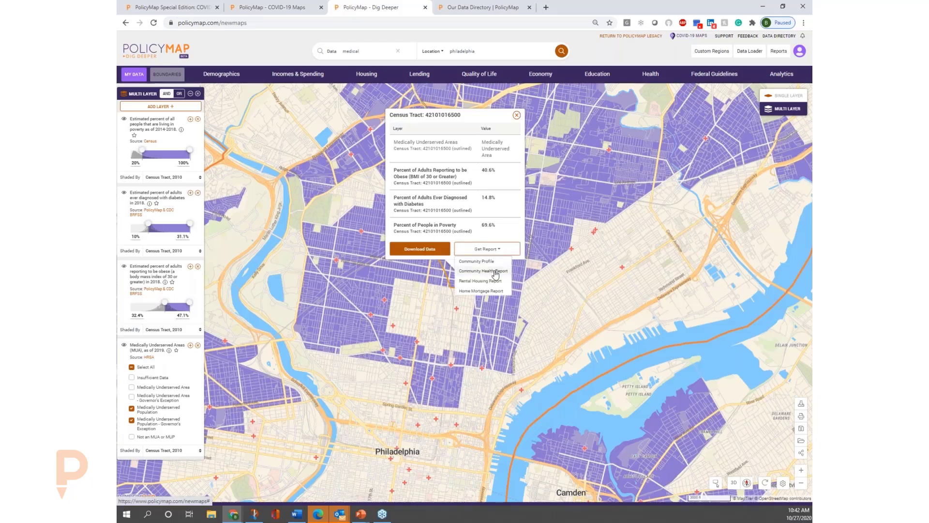
{"action": "left_click", "coordinate": [496, 272]}
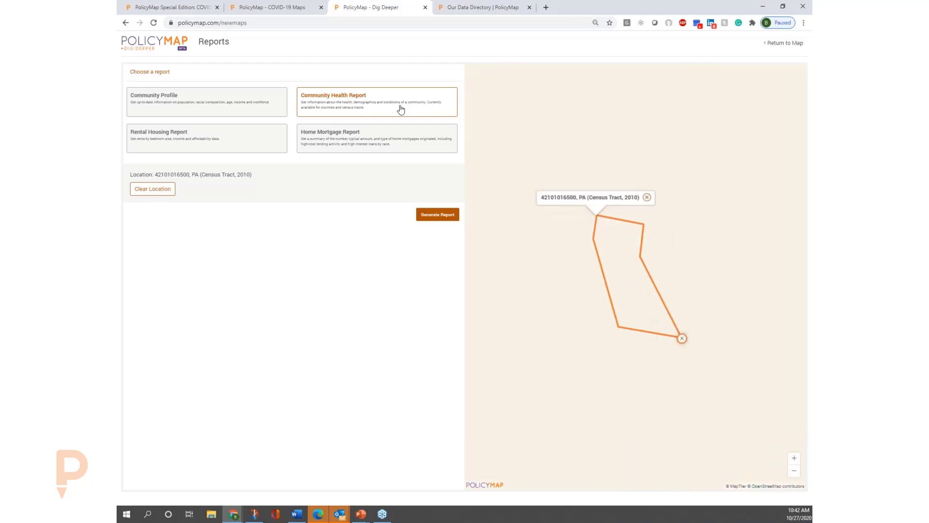
{"action": "left_click", "coordinate": [438, 216]}
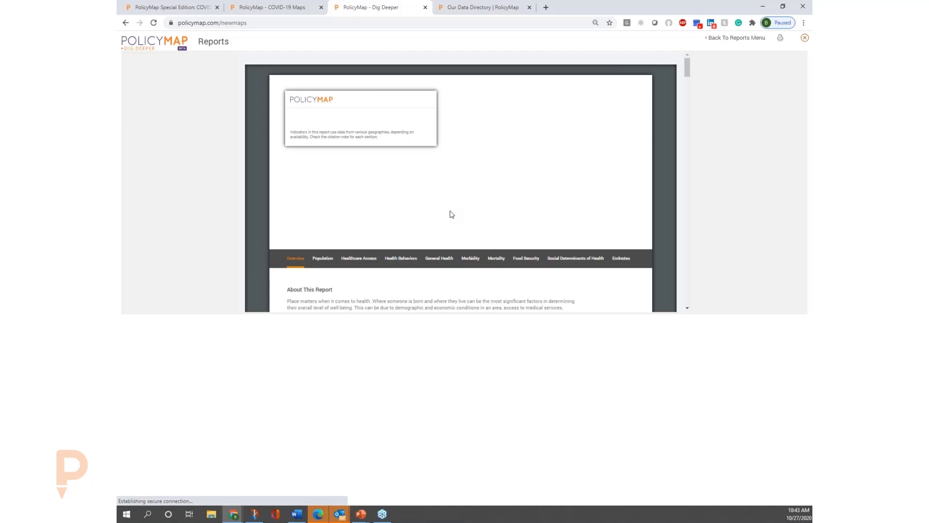
Examine the report's overview and its population change, age, and race and ethnicity charts.
{"action": "scroll", "coordinate": [454, 219], "scroll_direction": "down", "scroll_amount": 1}
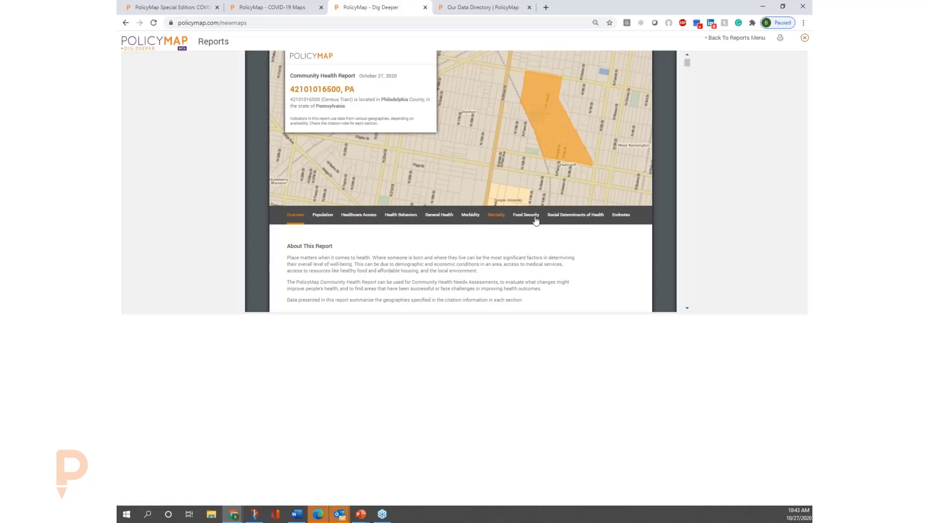
{"action": "left_click", "coordinate": [528, 202]}
{"action": "scroll", "coordinate": [507, 247], "scroll_direction": "down", "scroll_amount": 2}
{"action": "scroll", "coordinate": [508, 248], "scroll_direction": "down", "scroll_amount": 4}
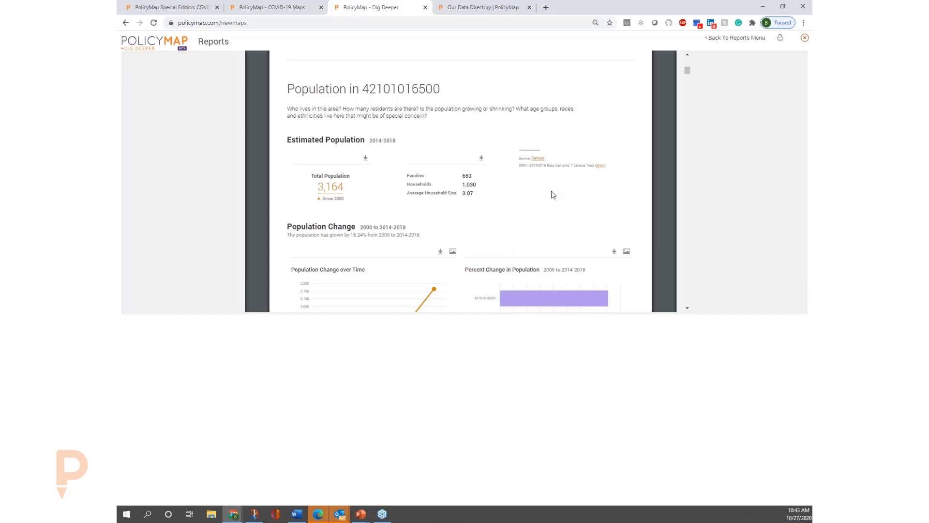
{"action": "scroll", "coordinate": [548, 193], "scroll_direction": "down", "scroll_amount": 3}
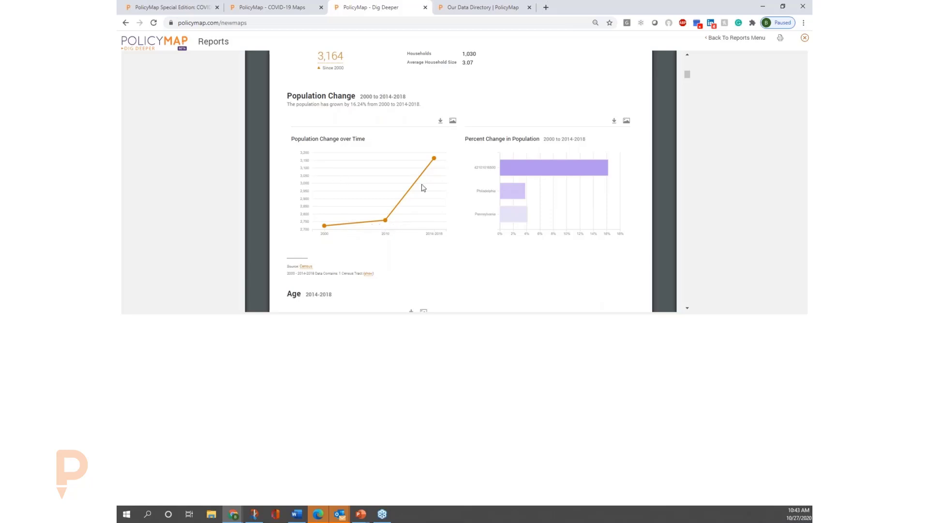
{"action": "mouse_move", "coordinate": [546, 171]}
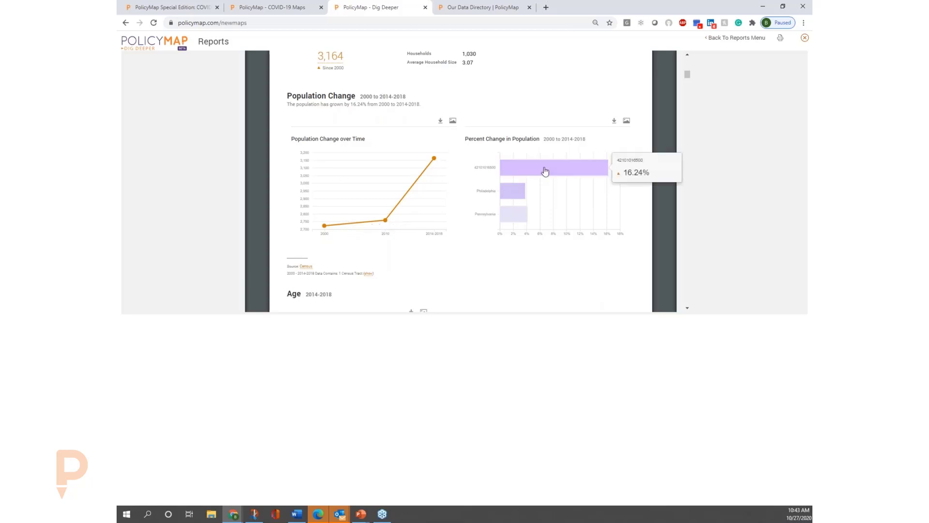
{"action": "scroll", "coordinate": [500, 261], "scroll_direction": "down", "scroll_amount": 4}
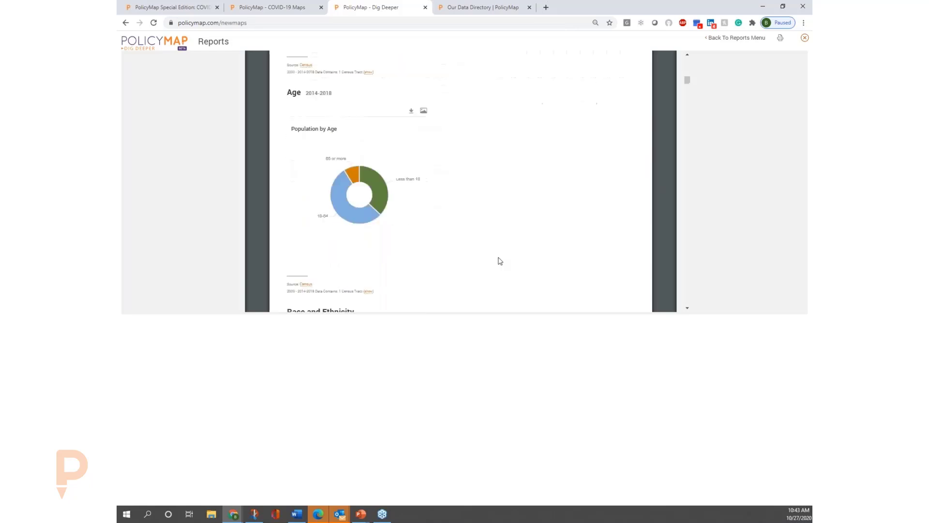
{"action": "scroll", "coordinate": [500, 261], "scroll_direction": "down", "scroll_amount": 1}
{"action": "mouse_move", "coordinate": [357, 196]}
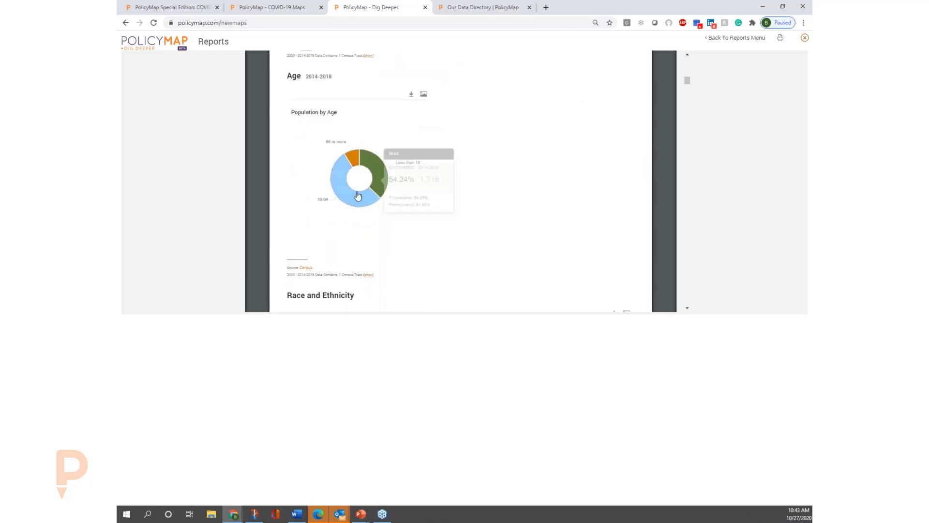
{"action": "scroll", "coordinate": [348, 242], "scroll_direction": "down", "scroll_amount": 4}
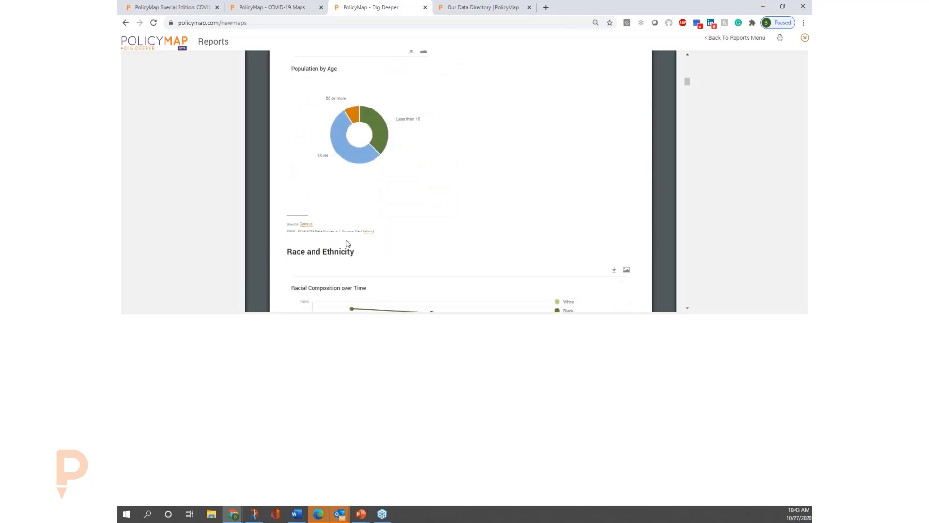
{"action": "scroll", "coordinate": [347, 243], "scroll_direction": "down", "scroll_amount": 3}
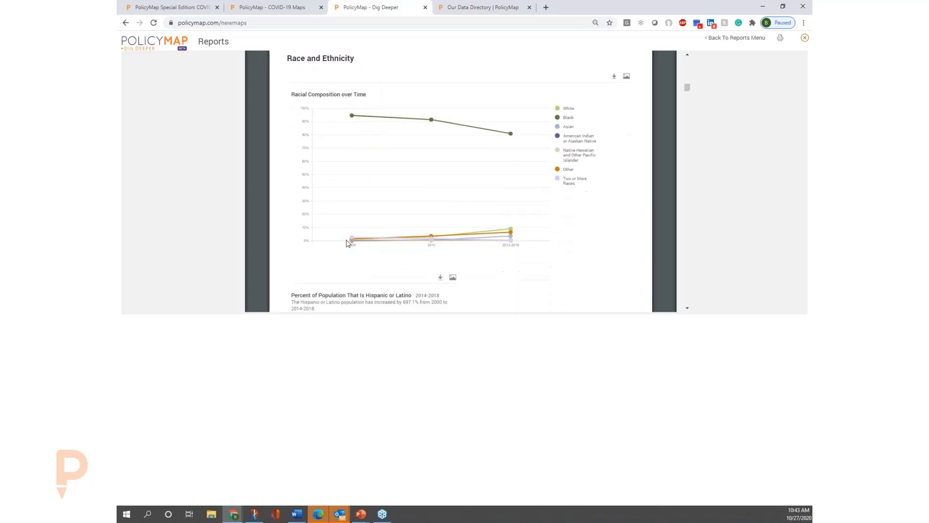
{"action": "scroll", "coordinate": [347, 243], "scroll_direction": "down", "scroll_amount": 4}
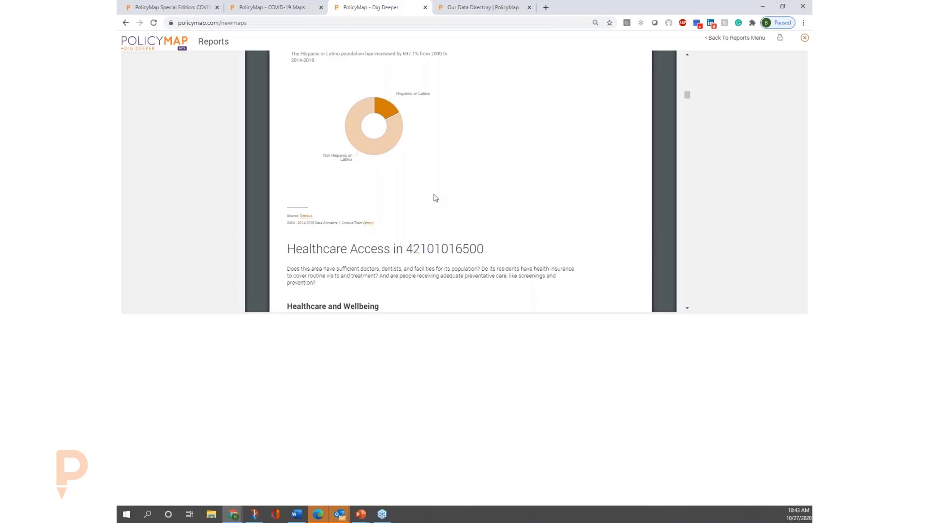
Examine the report's Healthcare Access section, covering providers, healthcare-related facilities and access to health insurance.
{"action": "scroll", "coordinate": [434, 197], "scroll_direction": "down", "scroll_amount": 3}
{"action": "scroll", "coordinate": [415, 183], "scroll_direction": "down", "scroll_amount": 2}
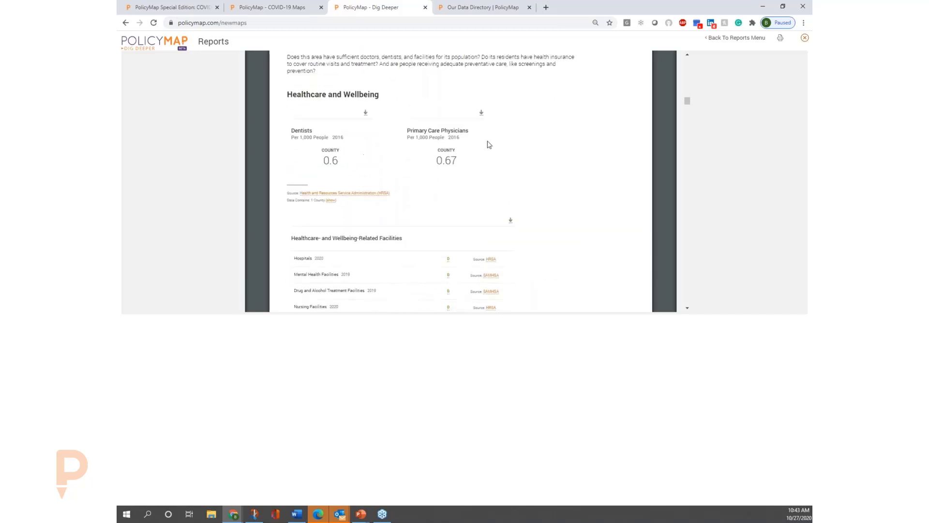
{"action": "scroll", "coordinate": [491, 152], "scroll_direction": "down", "scroll_amount": 2}
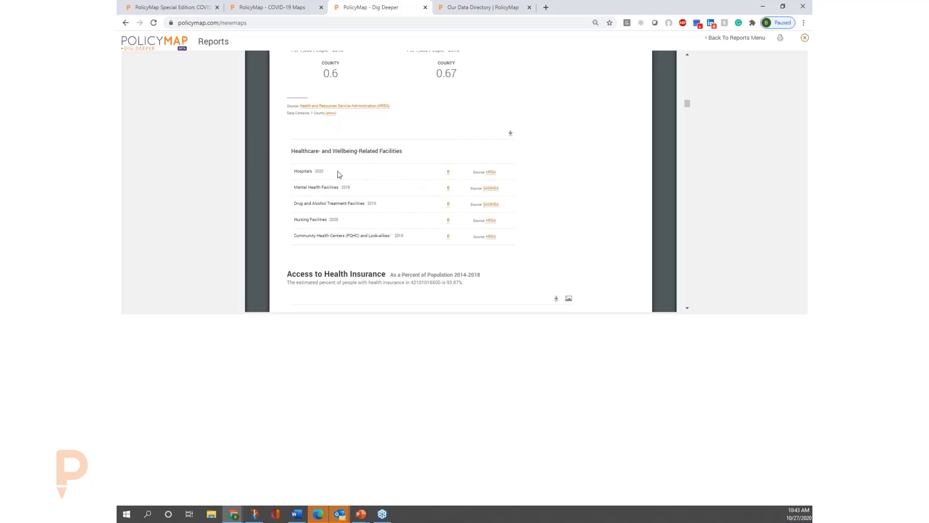
{"action": "scroll", "coordinate": [565, 200], "scroll_direction": "down", "scroll_amount": 3}
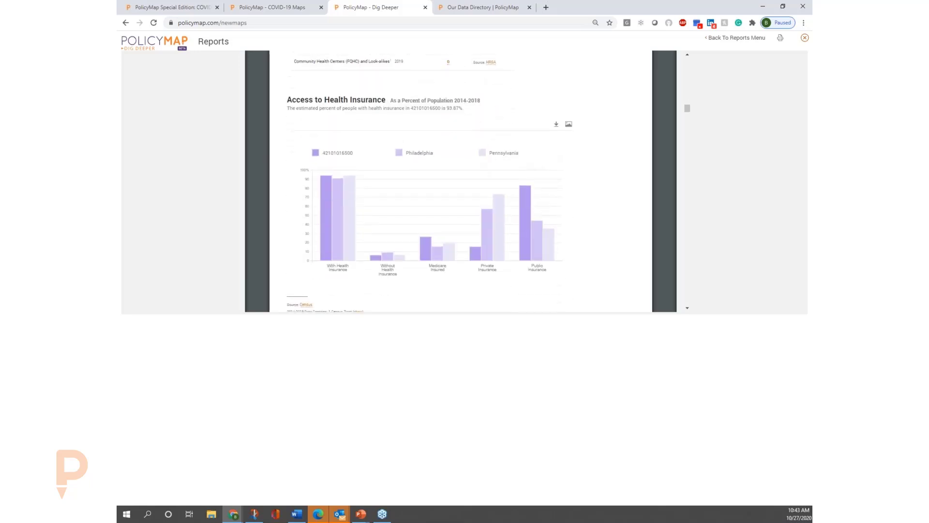
Examine the report's Access to Health Insurance chart, Medically Underserved Areas map, and Health Behaviors tables.
{"action": "mouse_move", "coordinate": [523, 222]}
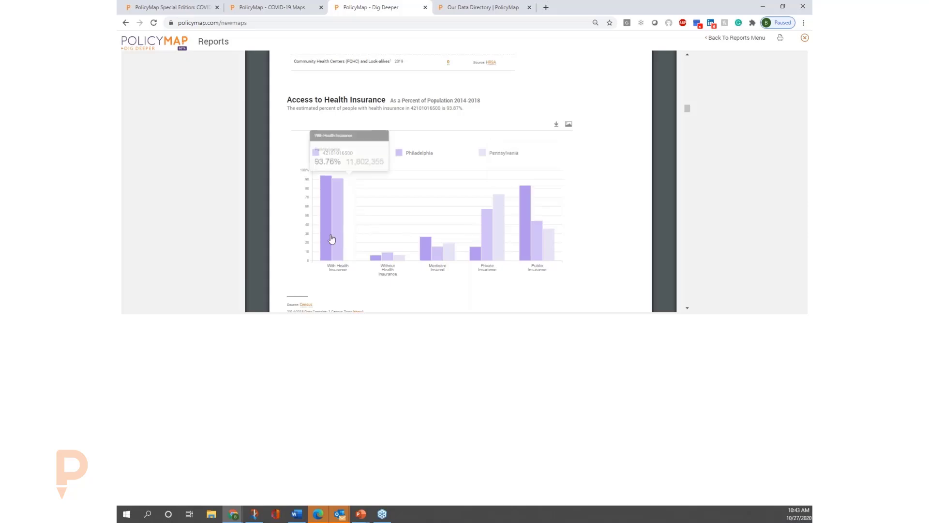
{"action": "scroll", "coordinate": [458, 220], "scroll_direction": "down", "scroll_amount": 2}
{"action": "scroll", "coordinate": [457, 220], "scroll_direction": "down", "scroll_amount": 7}
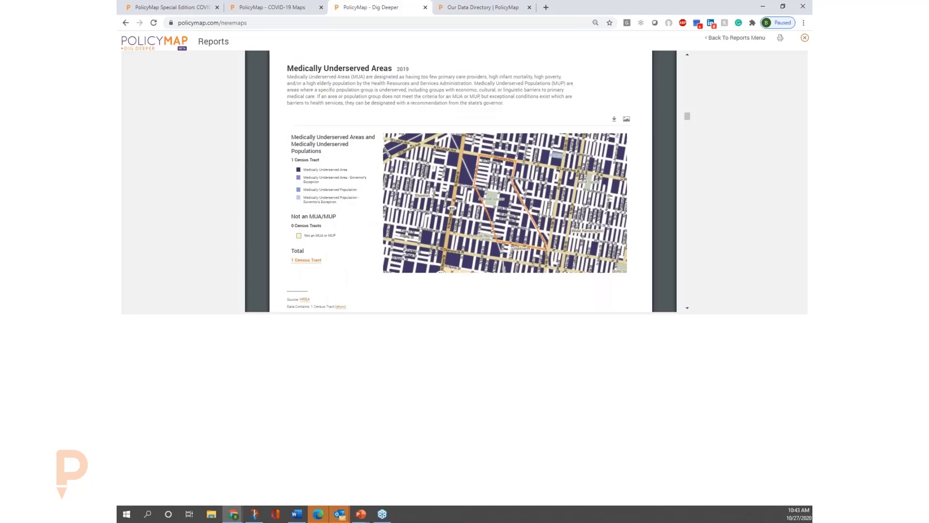
{"action": "scroll", "coordinate": [458, 180], "scroll_direction": "down", "scroll_amount": 3}
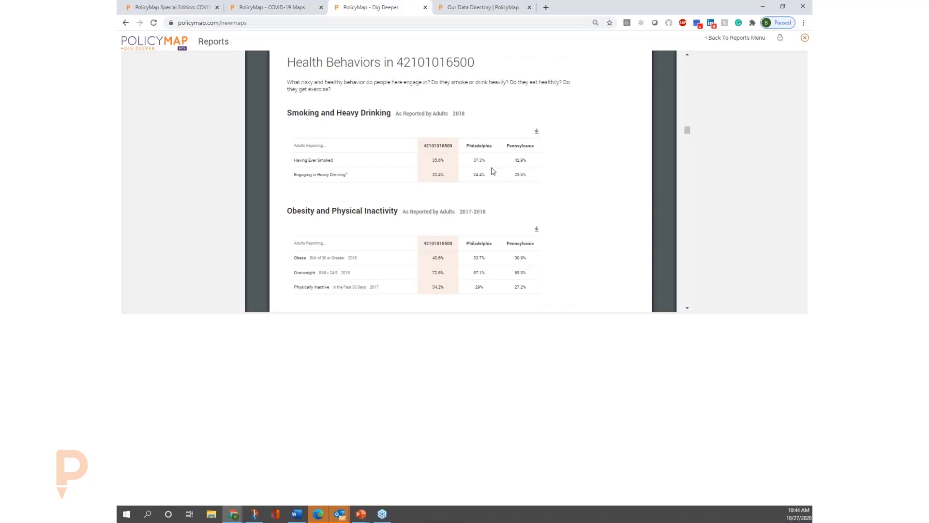
Examine the report's General Health section and its figures on chronic conditions, cancer, HIV cases, and new STD cases.
{"action": "scroll", "coordinate": [491, 177], "scroll_direction": "down", "scroll_amount": 3}
{"action": "scroll", "coordinate": [492, 177], "scroll_direction": "down", "scroll_amount": 5}
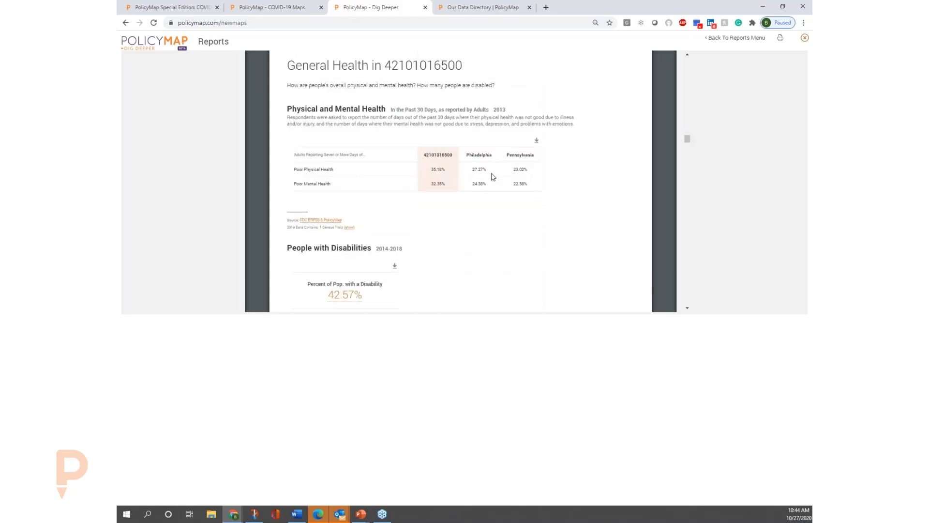
{"action": "scroll", "coordinate": [491, 177], "scroll_direction": "down", "scroll_amount": 10}
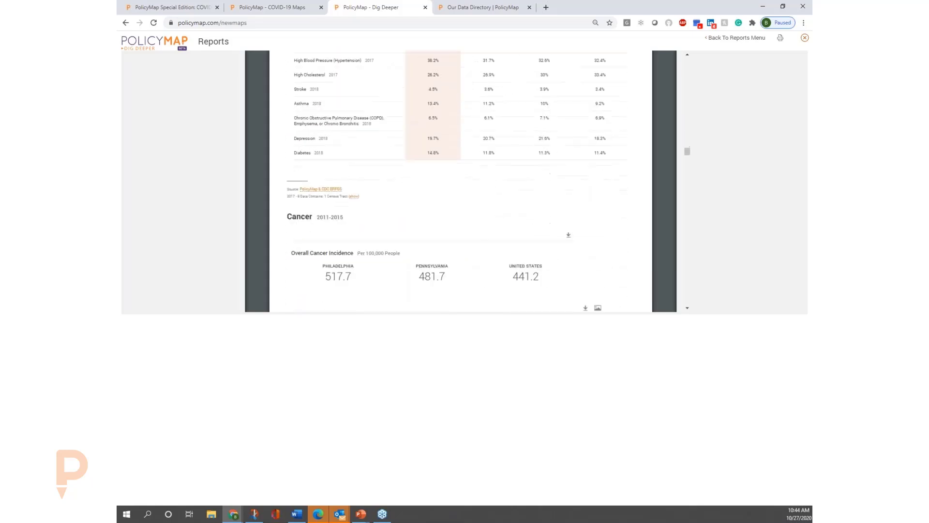
{"action": "scroll", "coordinate": [493, 178], "scroll_direction": "down", "scroll_amount": 8}
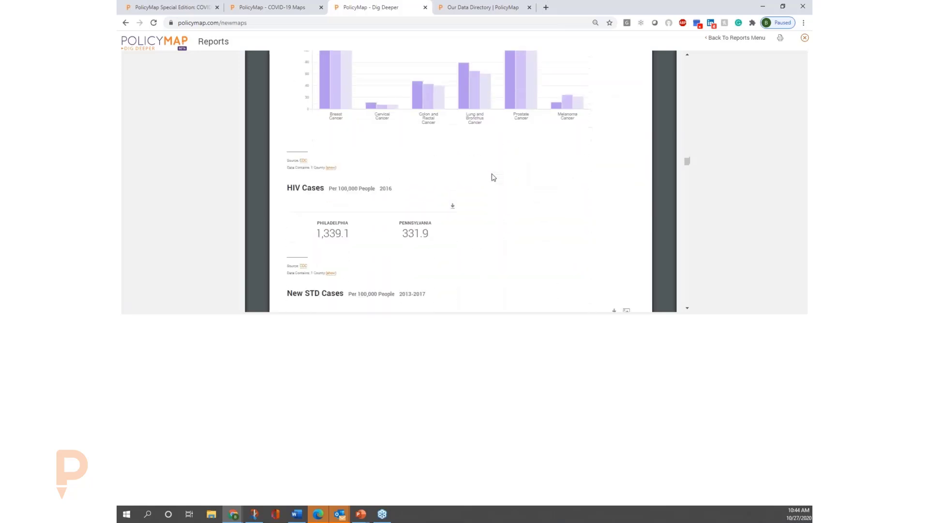
{"action": "scroll", "coordinate": [493, 177], "scroll_direction": "down", "scroll_amount": 4}
{"action": "scroll", "coordinate": [492, 177], "scroll_direction": "down", "scroll_amount": 1}
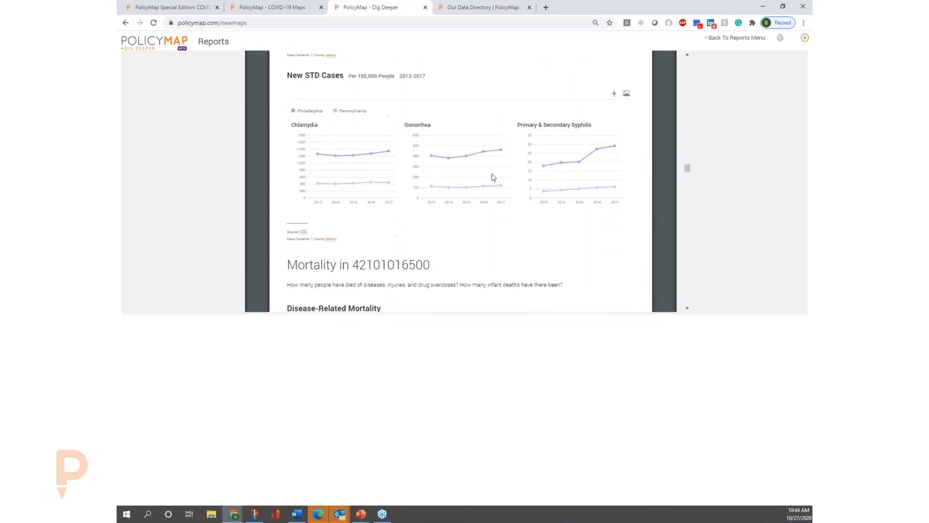
Examine the report's Mortality section, covering disease-related and injury-related mortality, drug overdose deaths, and infant mortality.
{"action": "scroll", "coordinate": [493, 177], "scroll_direction": "down", "scroll_amount": 5}
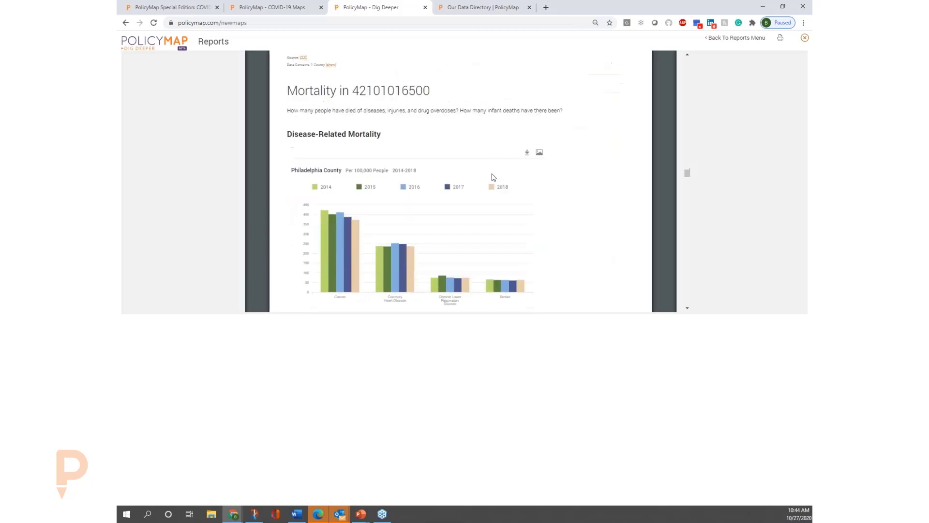
{"action": "scroll", "coordinate": [492, 177], "scroll_direction": "down", "scroll_amount": 9}
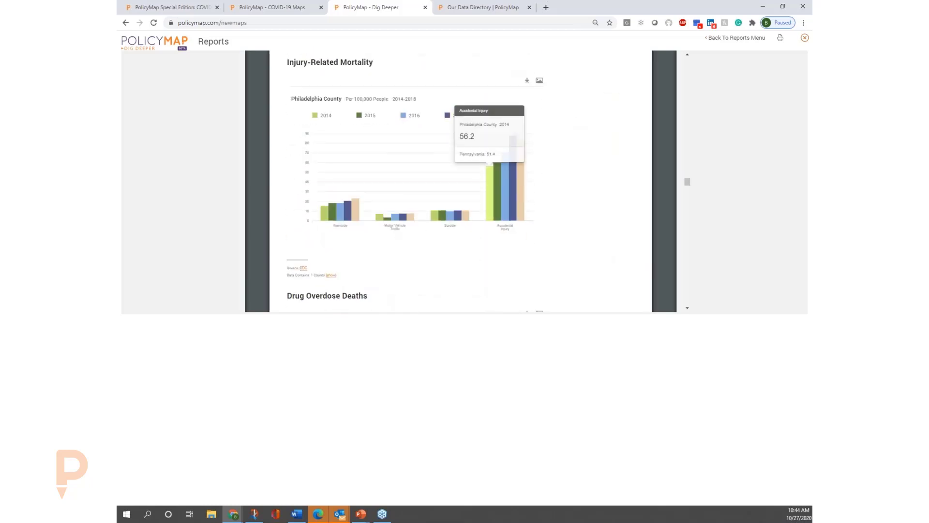
{"action": "scroll", "coordinate": [267, 171], "scroll_direction": "down", "scroll_amount": 3}
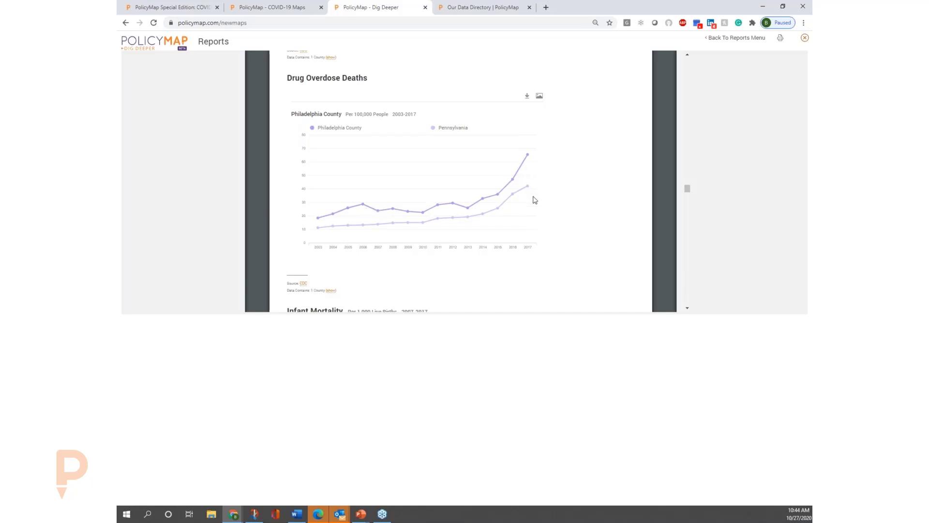
{"action": "scroll", "coordinate": [535, 200], "scroll_direction": "down", "scroll_amount": 5}
{"action": "scroll", "coordinate": [535, 199], "scroll_direction": "down", "scroll_amount": 3}
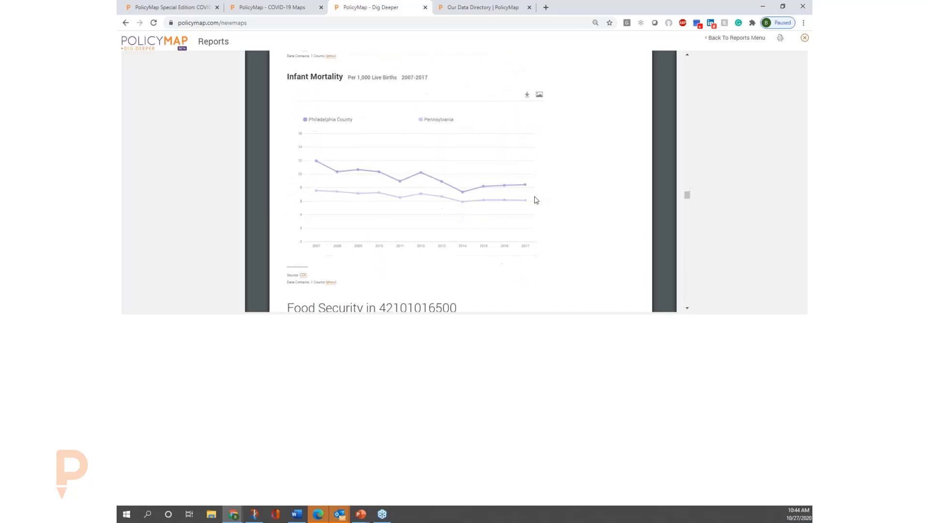
{"action": "scroll", "coordinate": [535, 199], "scroll_direction": "up", "scroll_amount": 4}
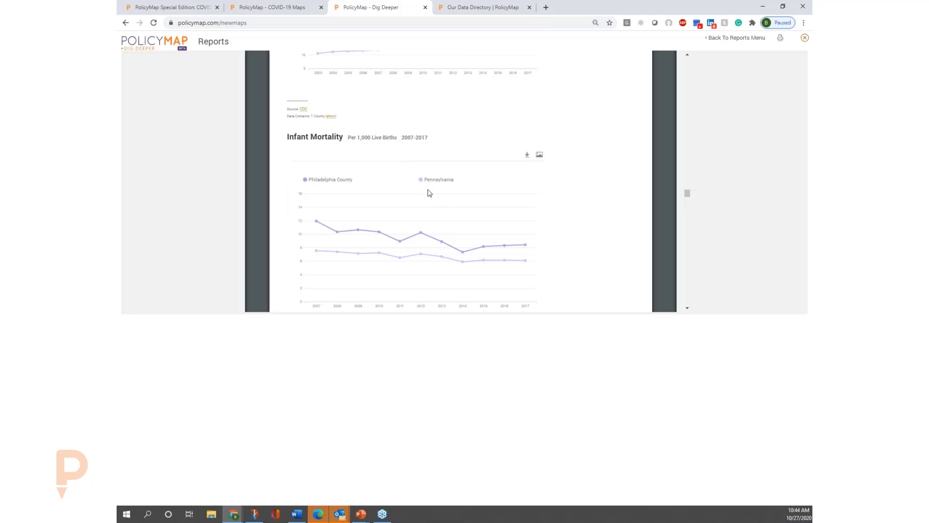
Examine the report's Food Security section, covering farmers' markets, SNAP retail locations and benefits, and limited supermarket access.
{"action": "scroll", "coordinate": [430, 193], "scroll_direction": "down", "scroll_amount": 6}
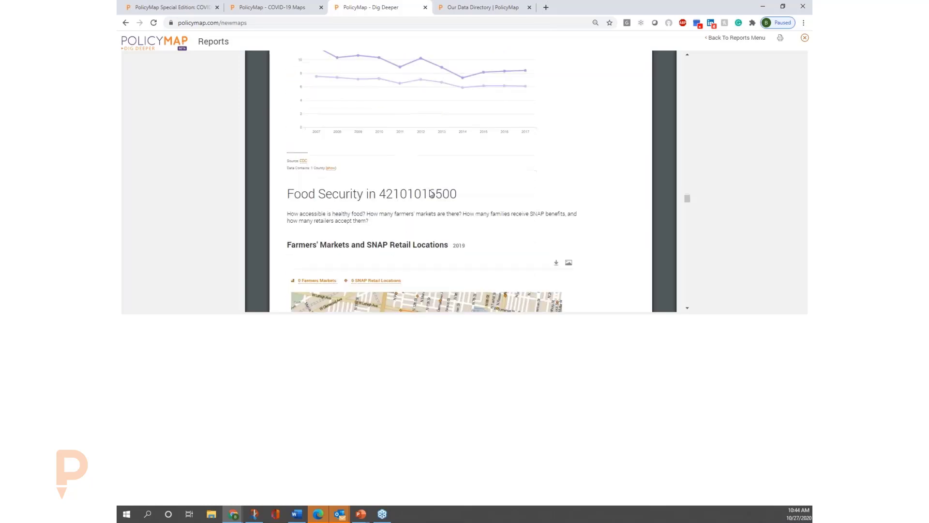
{"action": "scroll", "coordinate": [426, 194], "scroll_direction": "down", "scroll_amount": 2}
{"action": "scroll", "coordinate": [461, 181], "scroll_direction": "down", "scroll_amount": 3}
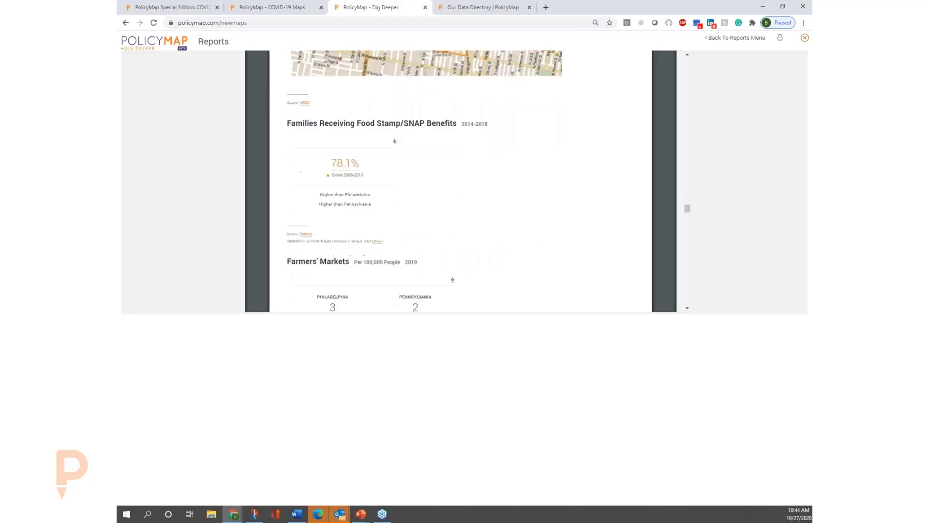
{"action": "scroll", "coordinate": [431, 194], "scroll_direction": "down", "scroll_amount": 5}
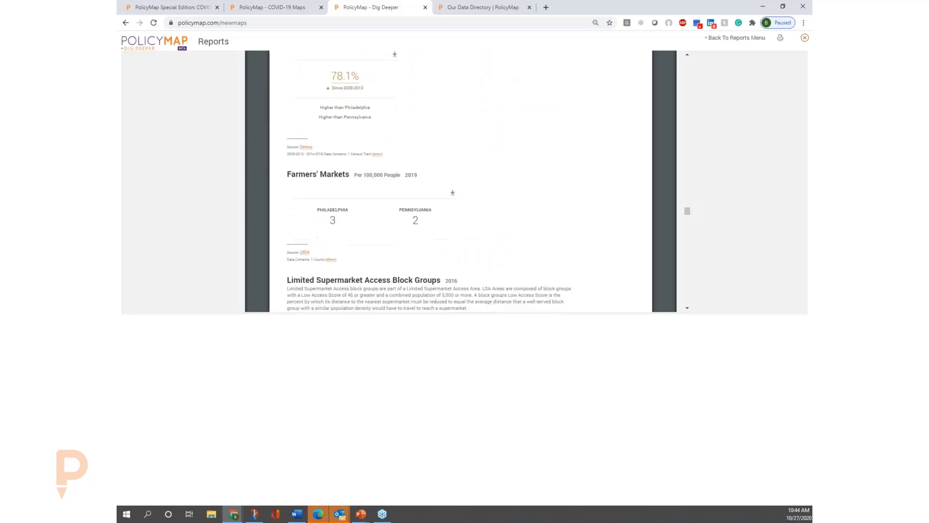
{"action": "scroll", "coordinate": [430, 194], "scroll_direction": "down", "scroll_amount": 7}
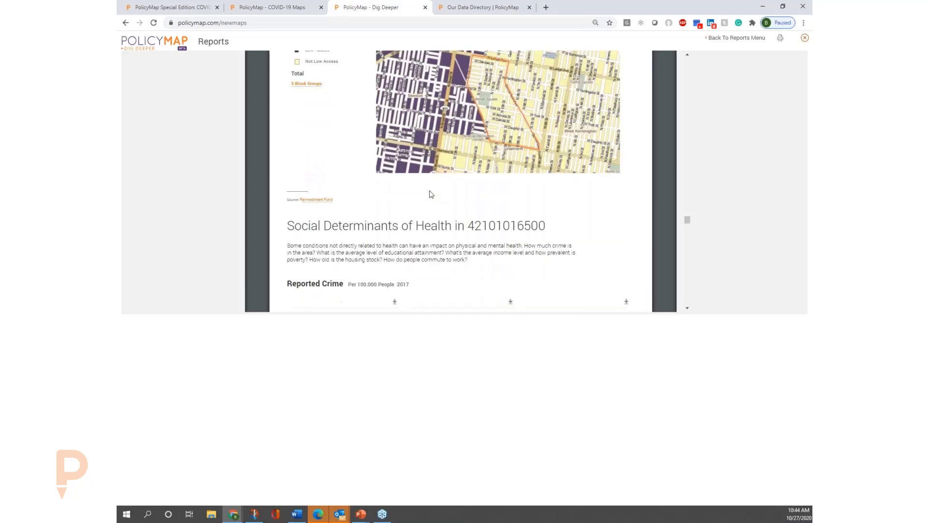
Examine reported crime, educational attainment by race, and household incomes in the report's Social Determinants of Health section.
{"action": "scroll", "coordinate": [431, 194], "scroll_direction": "down", "scroll_amount": 3}
{"action": "scroll", "coordinate": [430, 194], "scroll_direction": "up", "scroll_amount": 2}
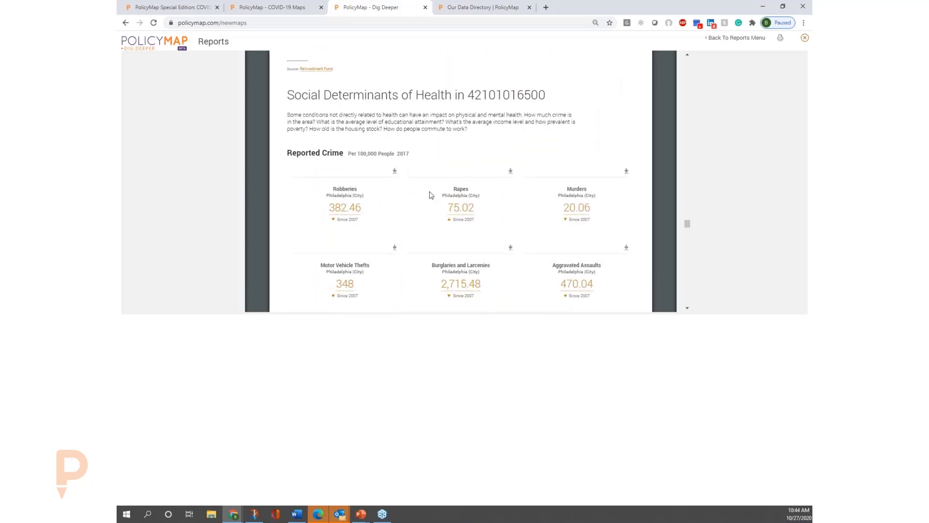
{"action": "scroll", "coordinate": [431, 195], "scroll_direction": "down", "scroll_amount": 7}
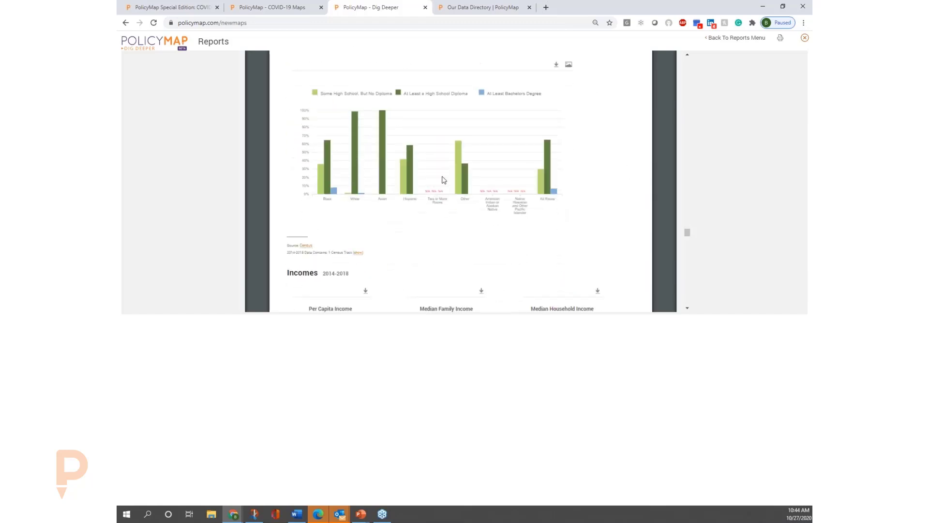
{"action": "mouse_move", "coordinate": [463, 185]}
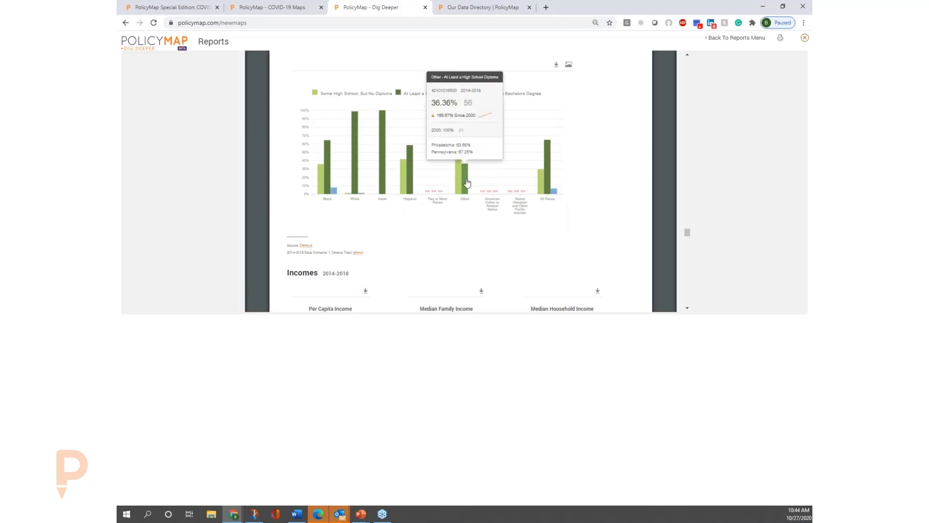
{"action": "scroll", "coordinate": [467, 183], "scroll_direction": "down", "scroll_amount": 8}
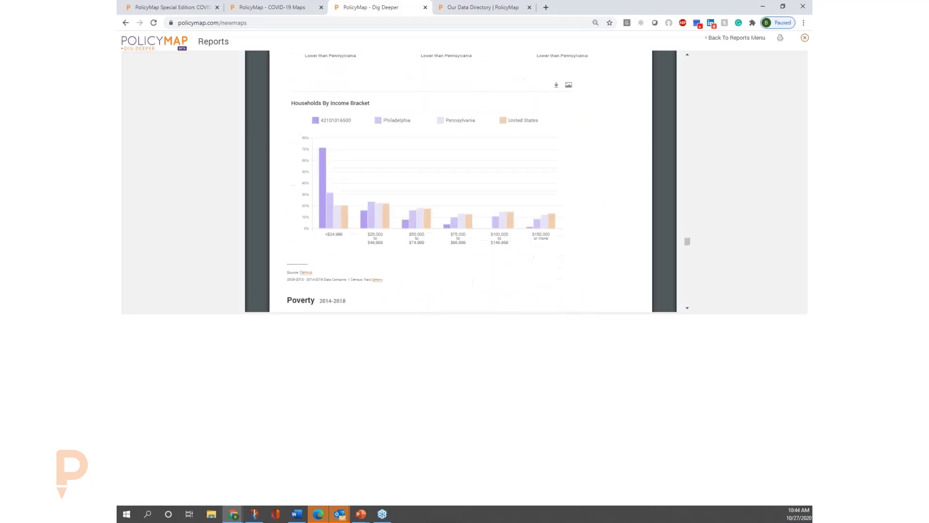
{"action": "scroll", "coordinate": [446, 182], "scroll_direction": "up", "scroll_amount": 3}
{"action": "scroll", "coordinate": [440, 242], "scroll_direction": "down", "scroll_amount": 8}
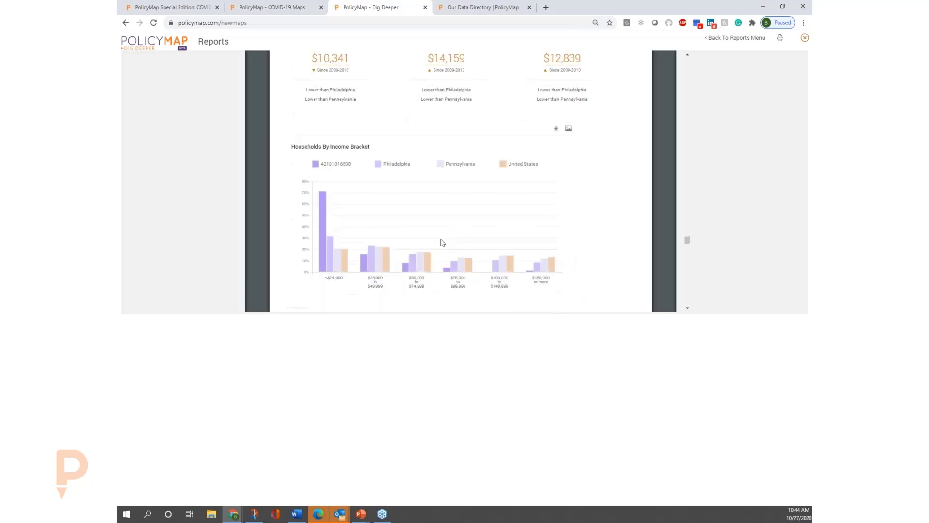
Examine the report's poverty rates over time and by race, along with its employment and industry sector charts.
{"action": "scroll", "coordinate": [443, 243], "scroll_direction": "down", "scroll_amount": 1}
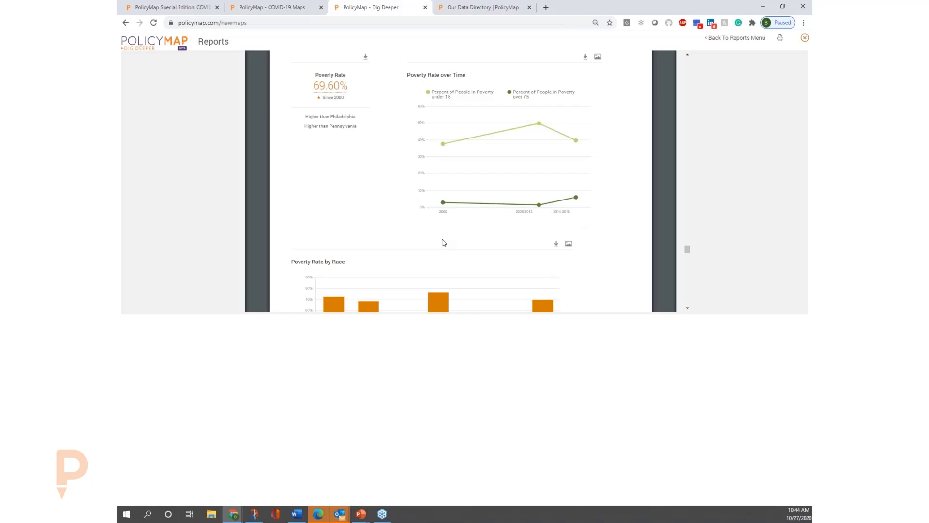
{"action": "scroll", "coordinate": [382, 184], "scroll_direction": "down", "scroll_amount": 4}
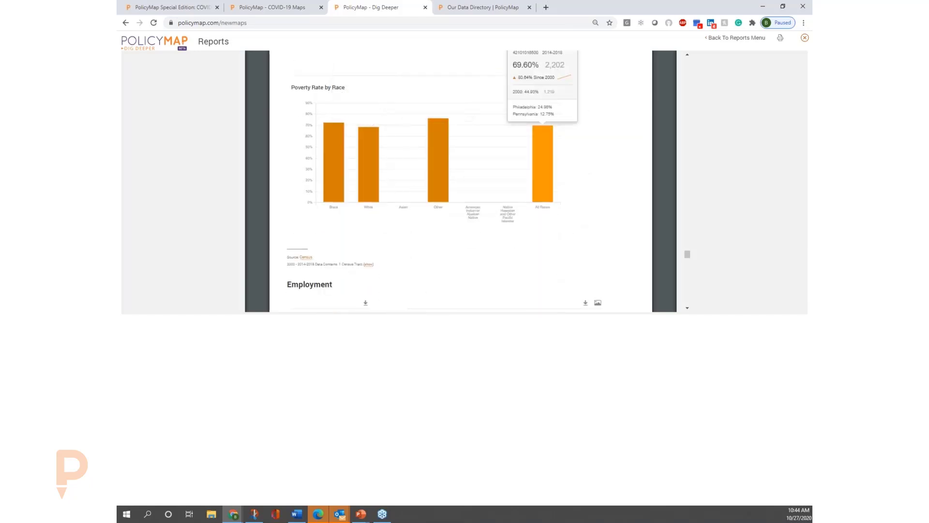
{"action": "scroll", "coordinate": [539, 182], "scroll_direction": "down", "scroll_amount": 5}
{"action": "scroll", "coordinate": [540, 183], "scroll_direction": "down", "scroll_amount": 7}
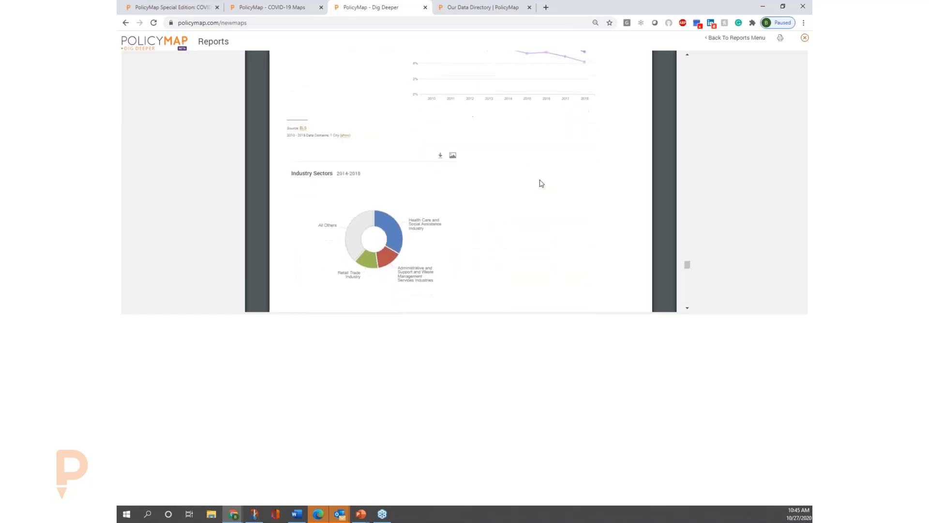
{"action": "scroll", "coordinate": [540, 183], "scroll_direction": "up", "scroll_amount": 4}
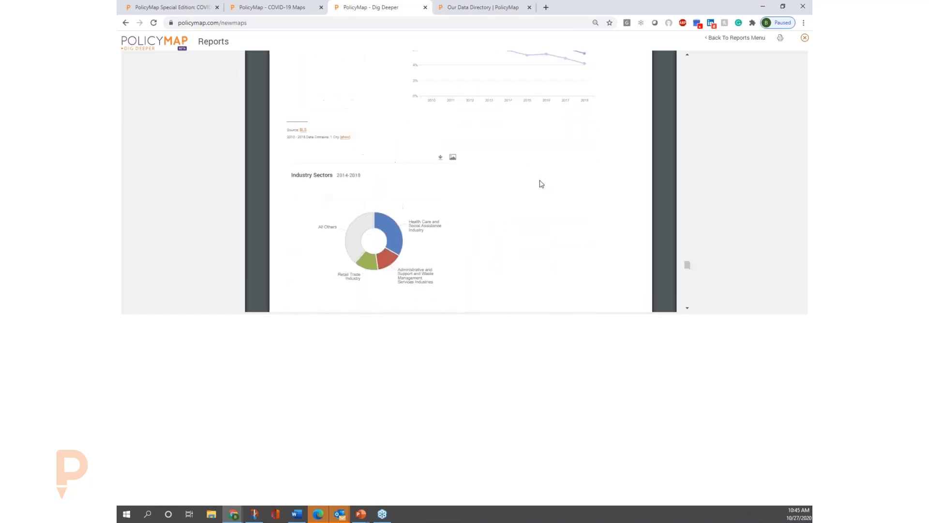
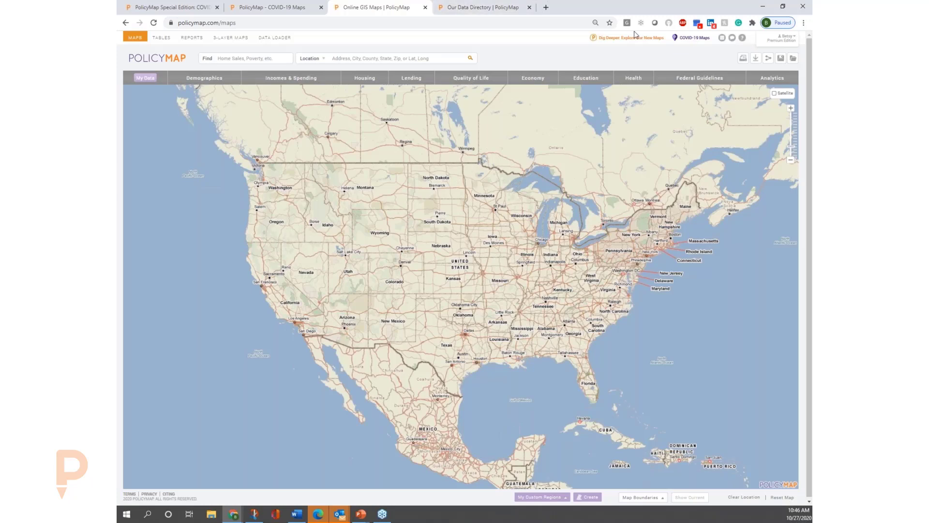
Return to the Dig Deeper maps, clear the multi-layer selection, and remove the community health center points from the Philadelphia map.
{"action": "left_click", "coordinate": [638, 38]}
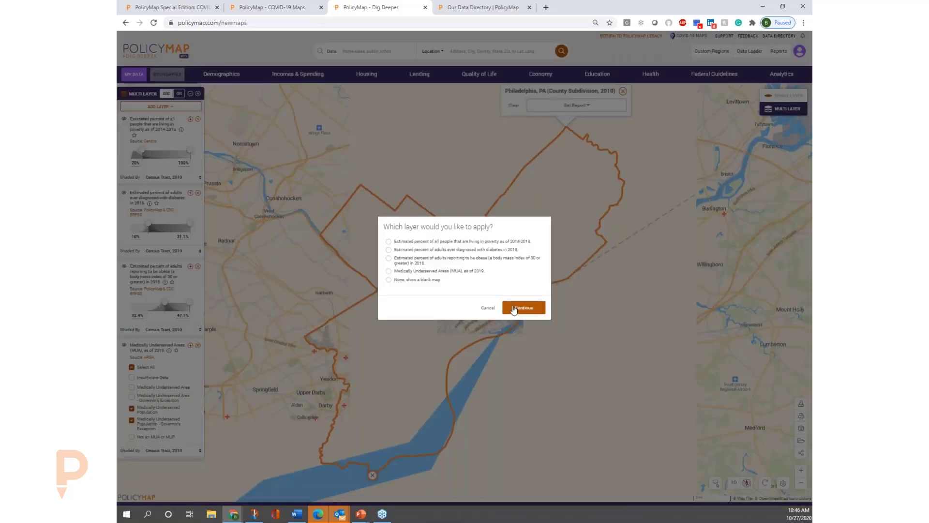
{"action": "left_click", "coordinate": [514, 310]}
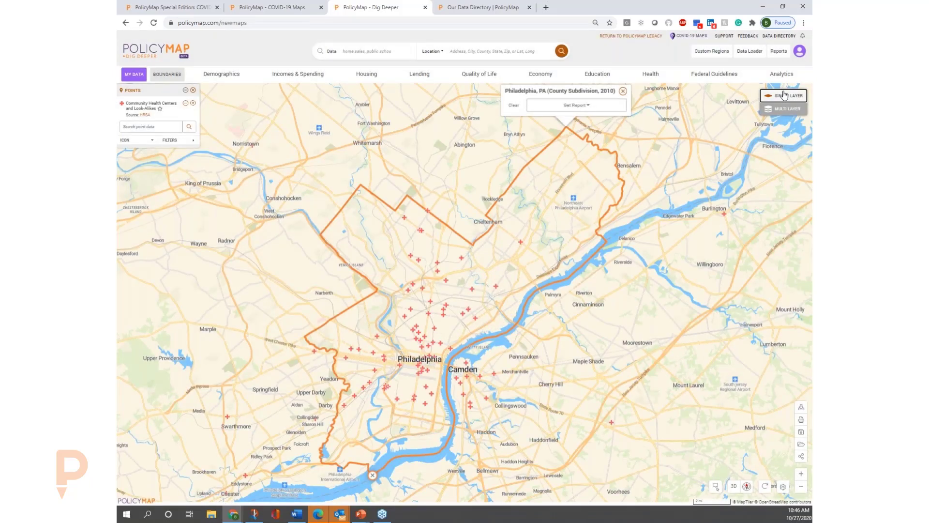
{"action": "left_click", "coordinate": [193, 91]}
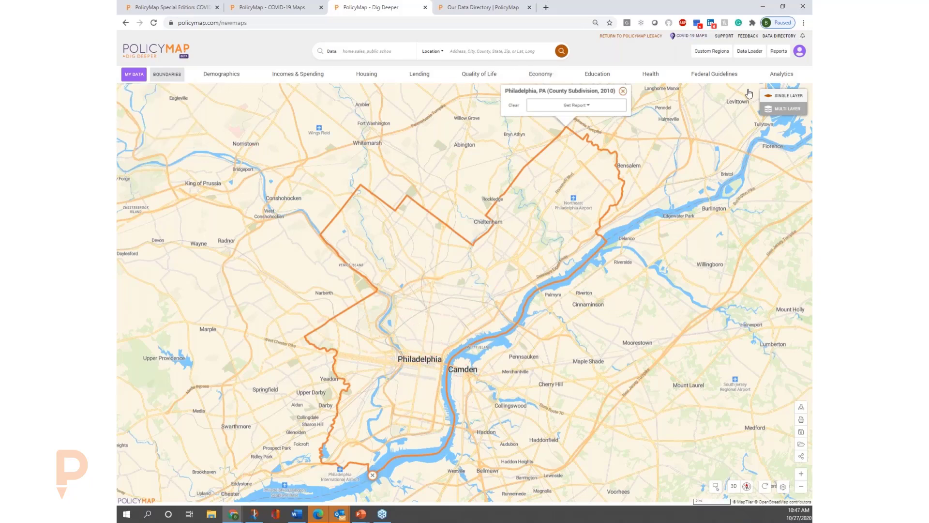
Search the data for "social" and map the CDC's social vulnerability level as of 2018.
{"action": "left_click", "coordinate": [415, 51]}
{"action": "type", "text": "social"}
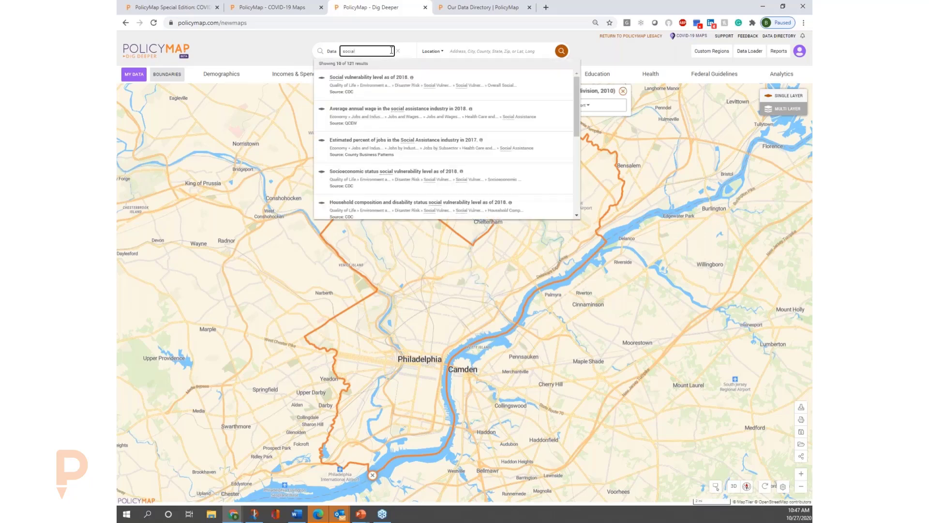
{"action": "left_click", "coordinate": [398, 83]}
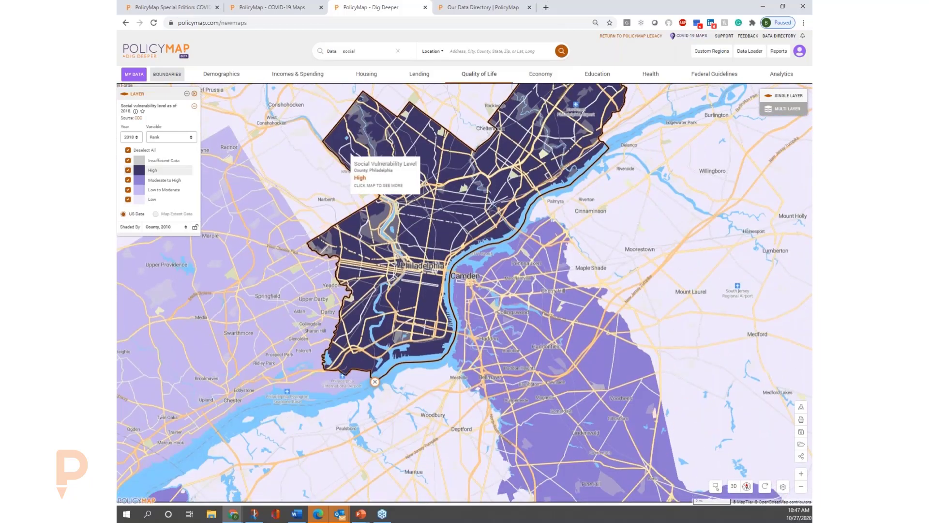
Shade the social vulnerability layer by Census Tract, 2010, and inspect the category breakdown for a tract northeast of central Philadelphia.
{"action": "left_click", "coordinate": [167, 227]}
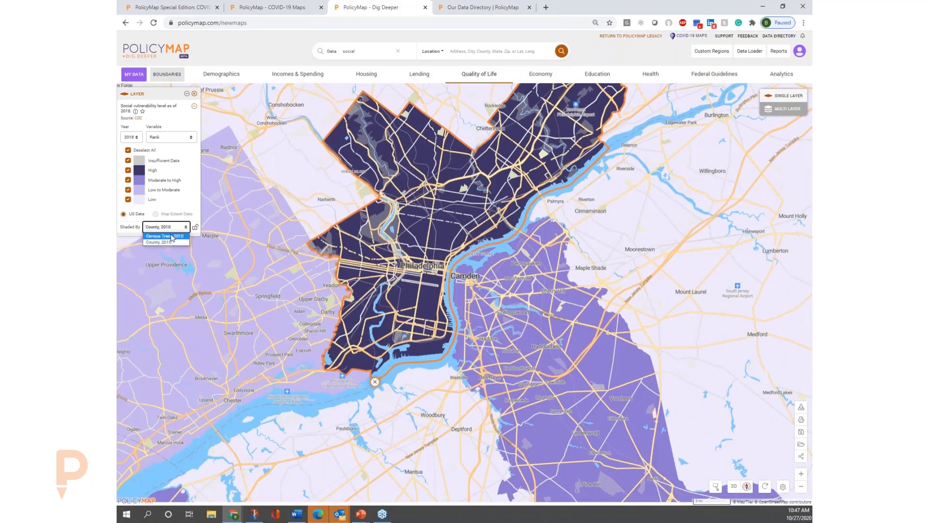
{"action": "left_click", "coordinate": [164, 236]}
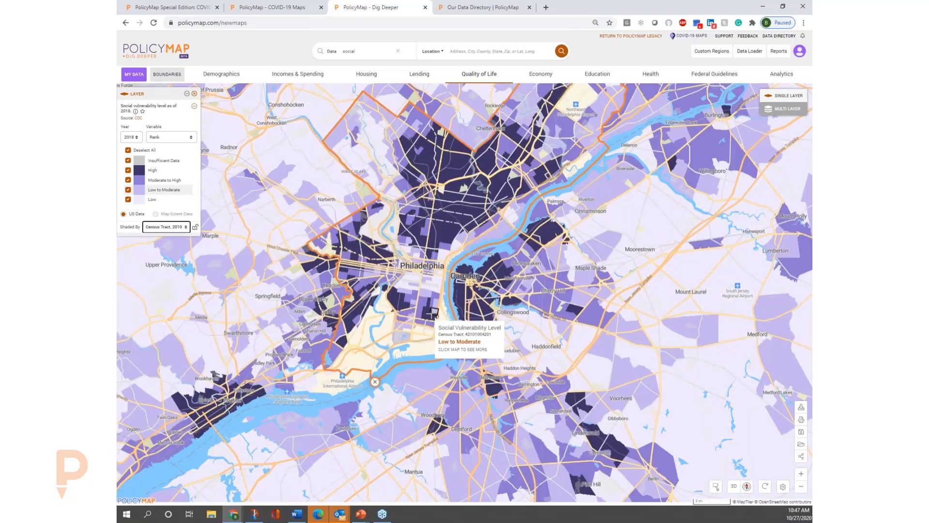
{"action": "left_click", "coordinate": [447, 237]}
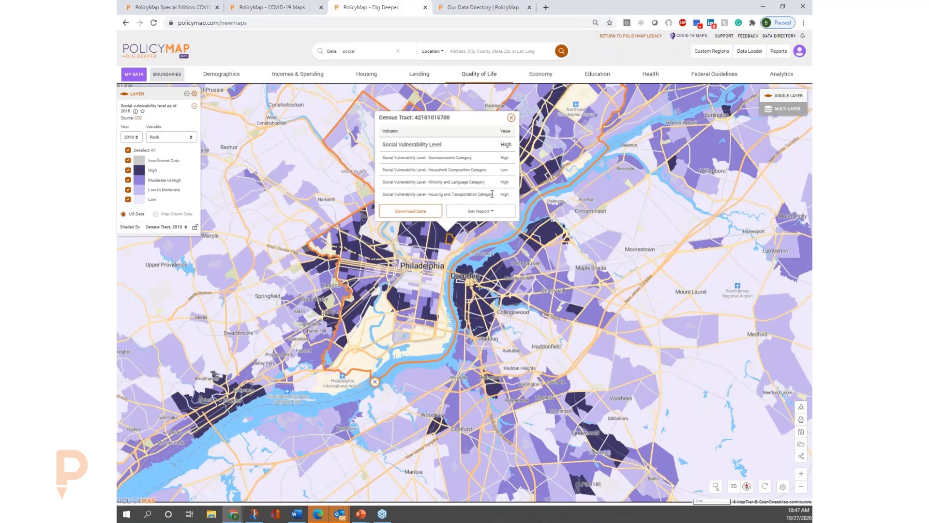
{"action": "left_click", "coordinate": [511, 118]}
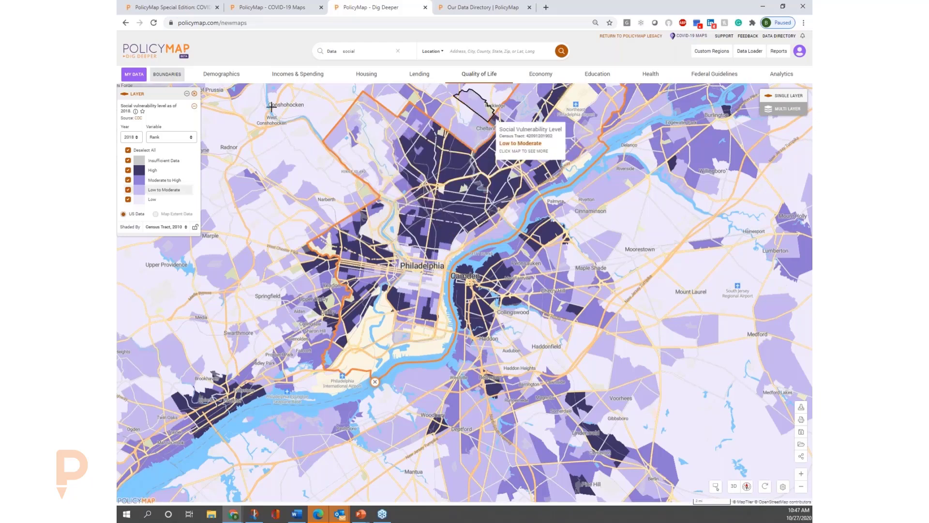
Browse the boundaries available for the map, including the list of provincial boundaries.
{"action": "left_click", "coordinate": [176, 78]}
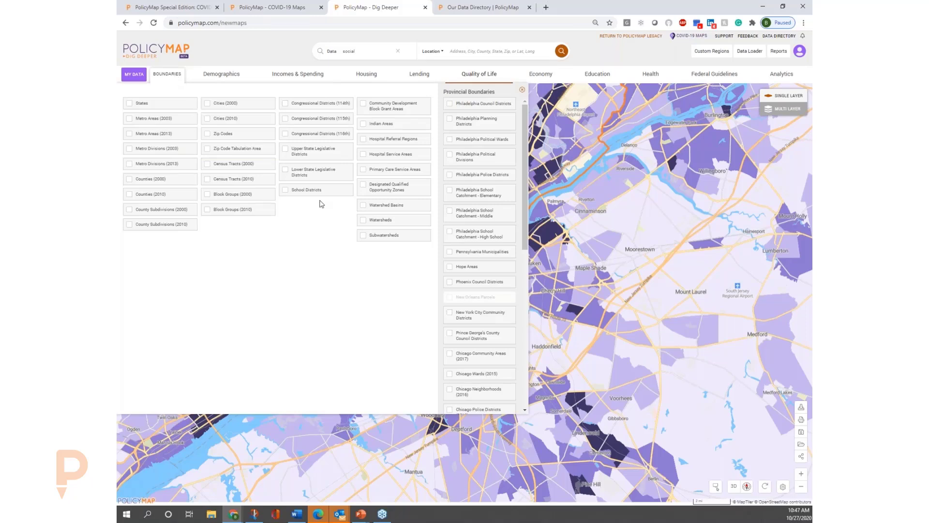
{"action": "scroll", "coordinate": [484, 256], "scroll_direction": "down", "scroll_amount": 5}
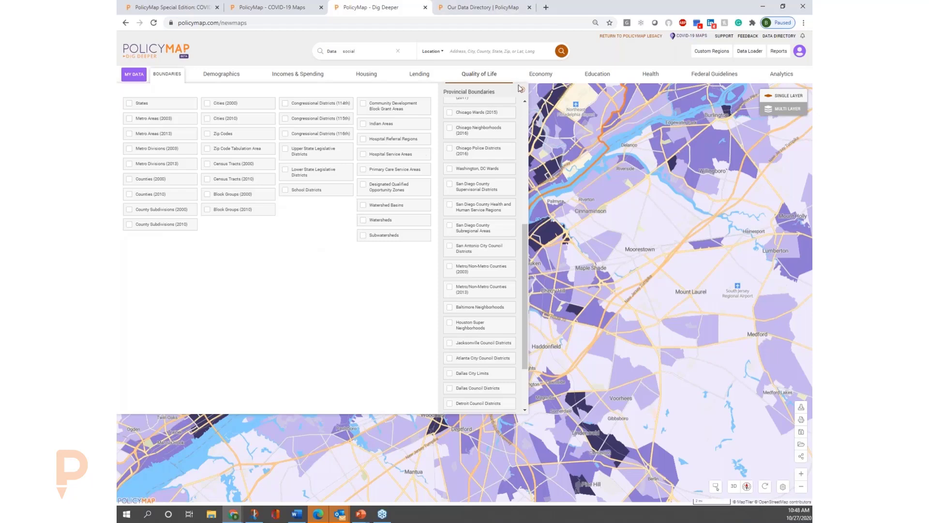
{"action": "left_click", "coordinate": [395, 54]}
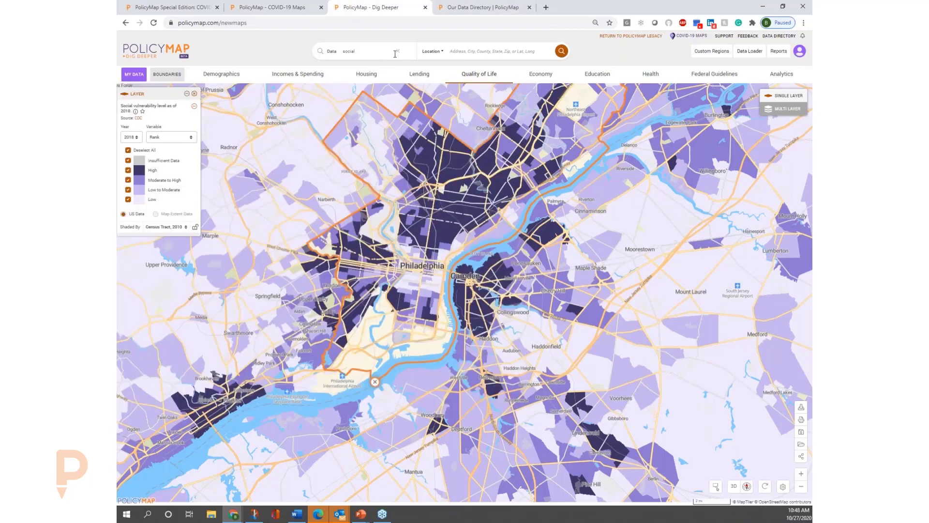
Search the data for "floo" and add FEMA's Floods disaster declarations to the map.
{"action": "left_click", "coordinate": [398, 51]}
{"action": "type", "text": "floo"}
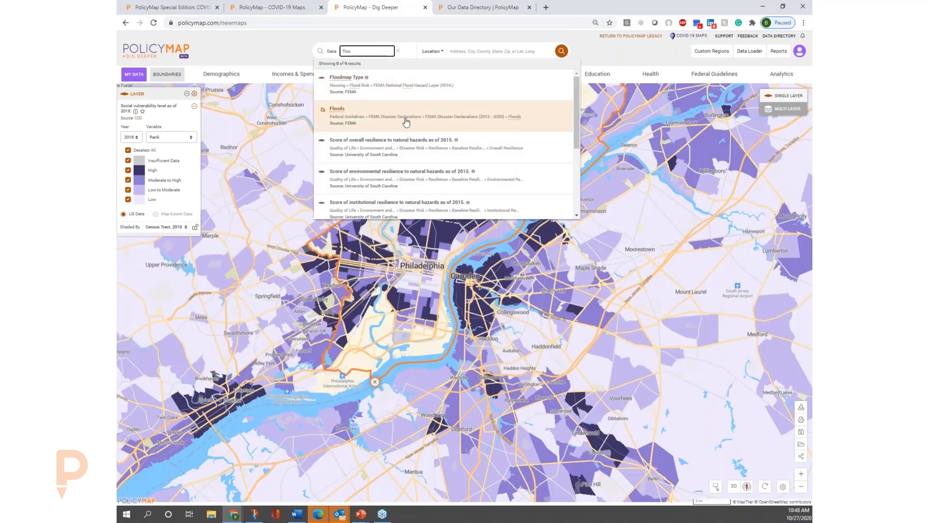
{"action": "left_click", "coordinate": [410, 124]}
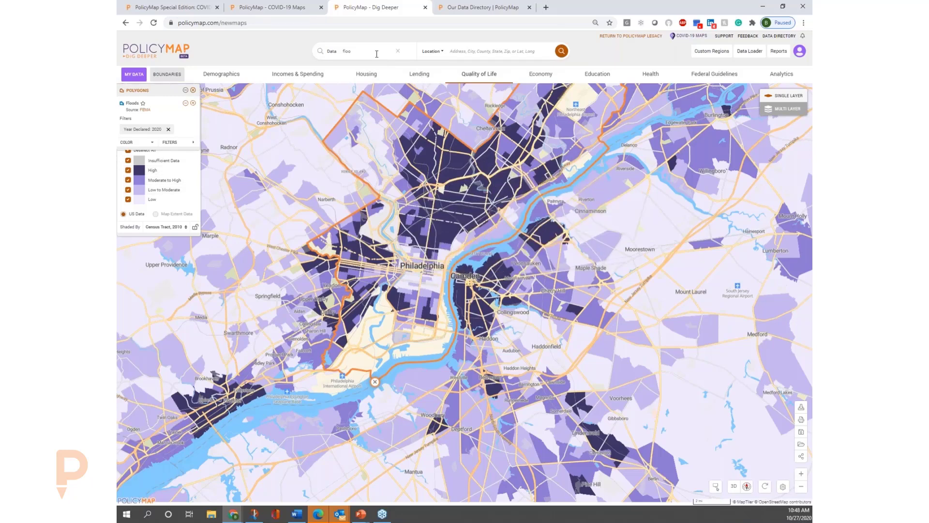
Move the social vulnerability legend below the Floods legend and color the flood polygons red.
{"action": "left_click_drag", "start_coordinate": [191, 172], "coordinate": [198, 192]}
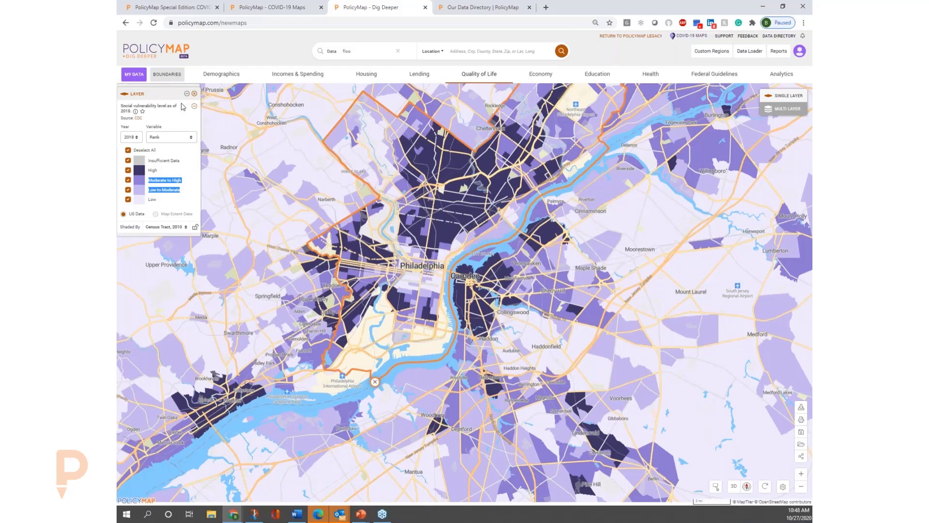
{"action": "left_click_drag", "start_coordinate": [179, 93], "coordinate": [155, 167]}
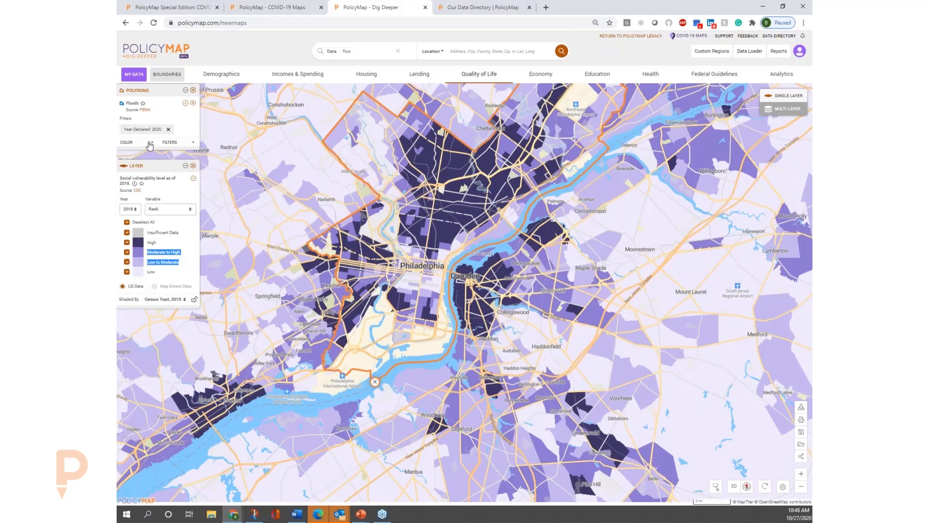
{"action": "left_click", "coordinate": [153, 143]}
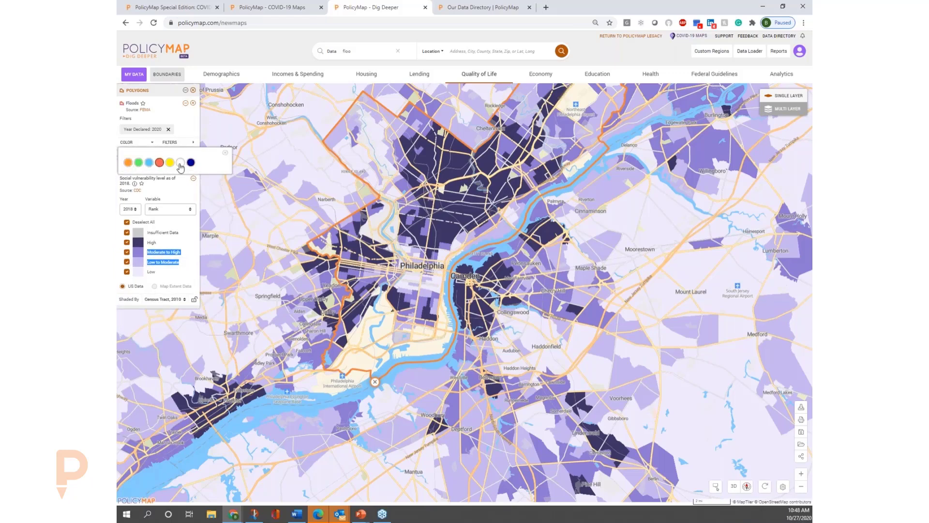
{"action": "left_click", "coordinate": [160, 162]}
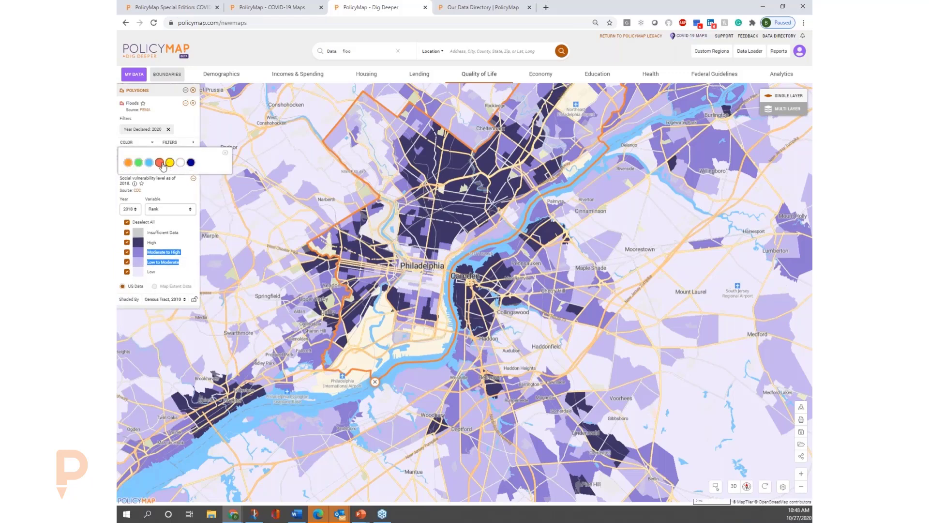
{"action": "left_click", "coordinate": [225, 152]}
Reselect the Floods data from a search for "flood" and locate the city of New Orleans, LA on the map.
{"action": "left_click", "coordinate": [360, 51]}
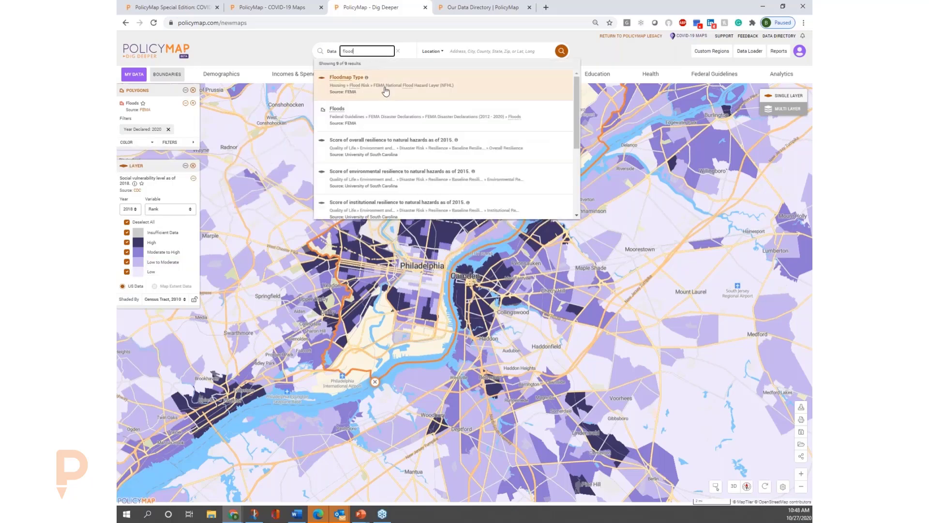
{"action": "left_click", "coordinate": [396, 125]}
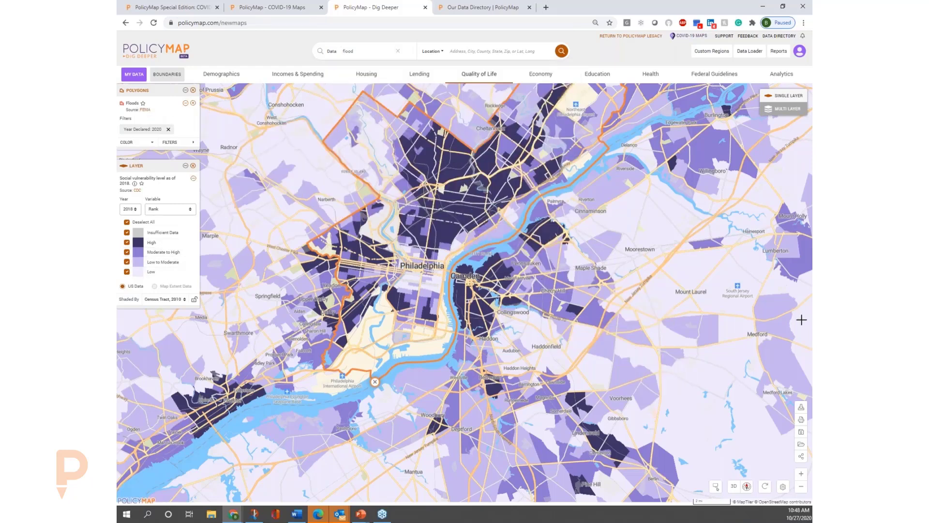
{"action": "left_click", "coordinate": [509, 49]}
{"action": "type", "text": "n"}
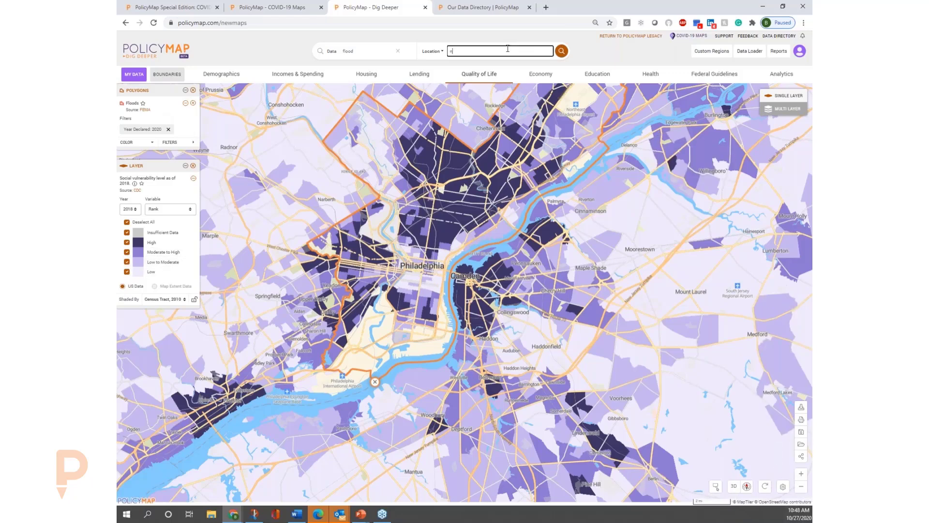
{"action": "type", "text": "ew orlea"}
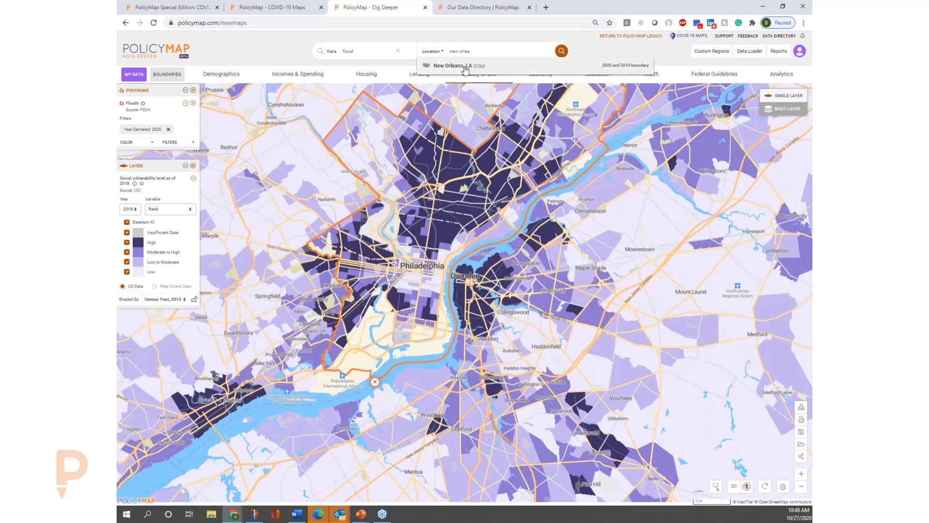
{"action": "left_click", "coordinate": [472, 65]}
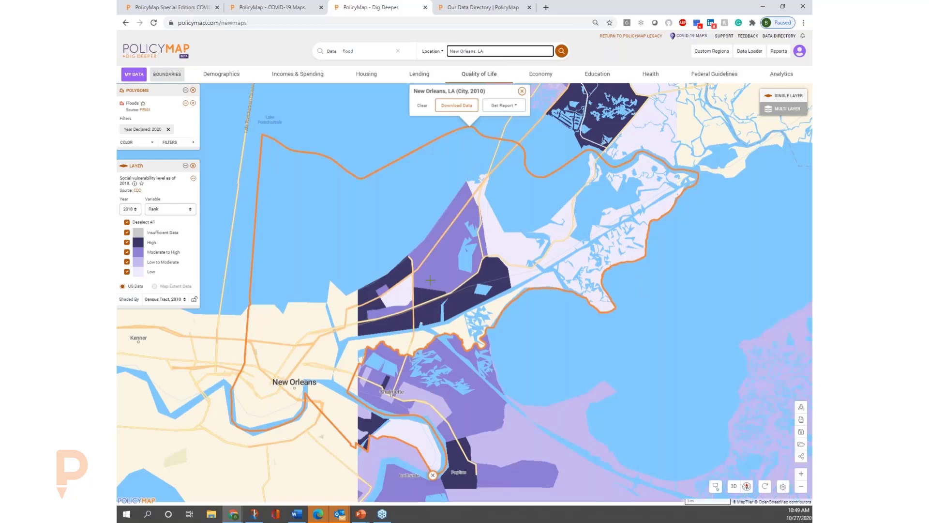
Reload the Floods polygons from a search for "floods" and remove them from the New Orleans map.
{"action": "left_click", "coordinate": [193, 103]}
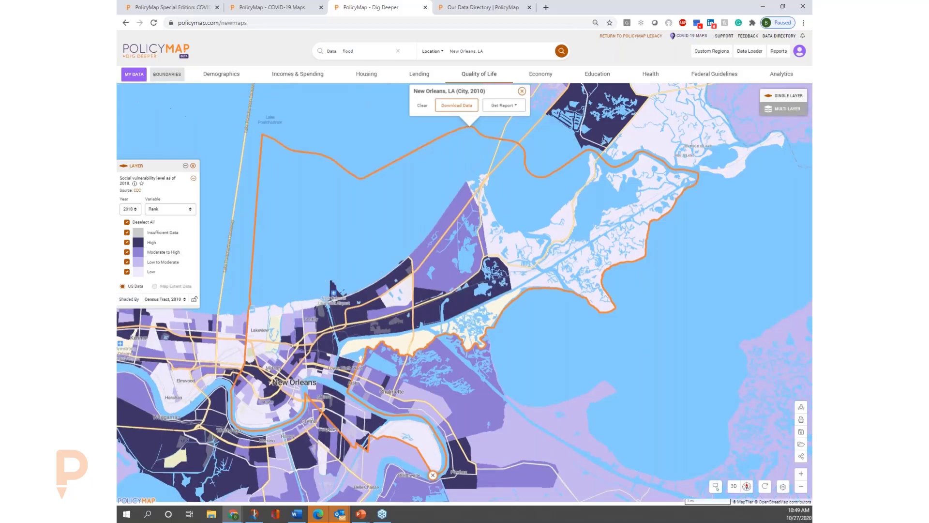
{"action": "left_click", "coordinate": [369, 52]}
{"action": "type", "text": "floods"}
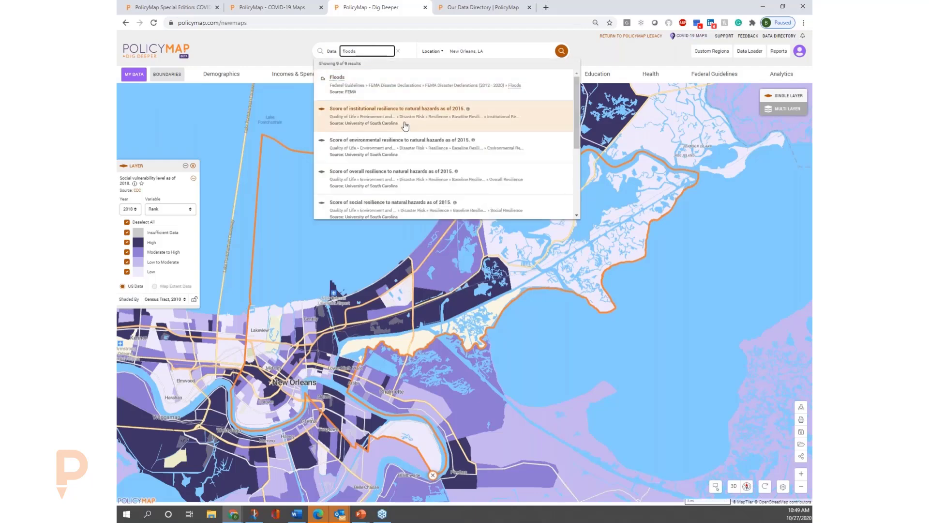
{"action": "left_click", "coordinate": [399, 88]}
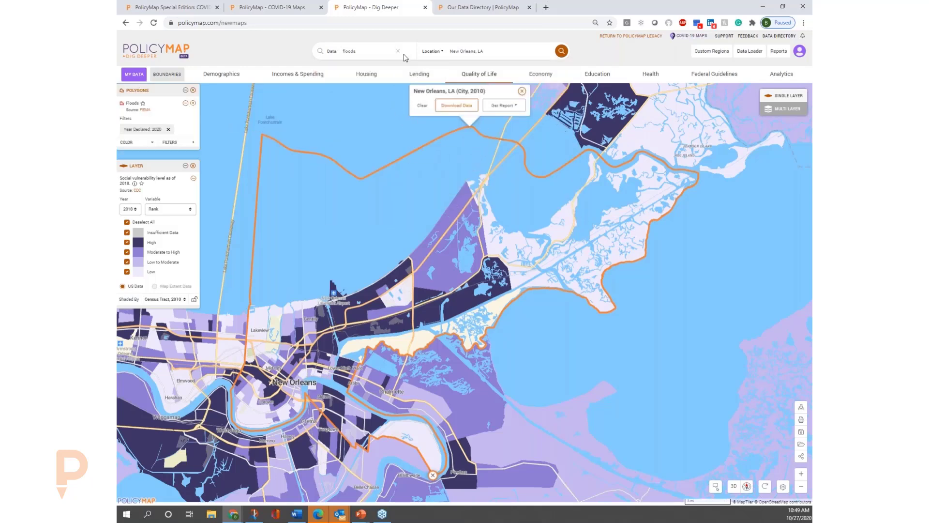
{"action": "left_click", "coordinate": [193, 105]}
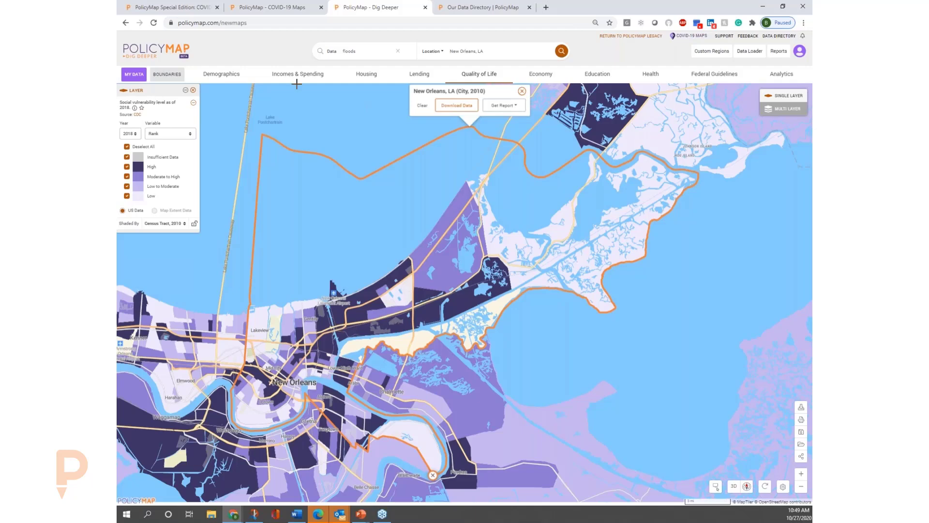
Search the data for "floo" and for "zones" to look for flood zone information.
{"action": "left_click", "coordinate": [374, 53]}
{"action": "left_click", "coordinate": [397, 52]}
{"action": "type", "text": "floo"}
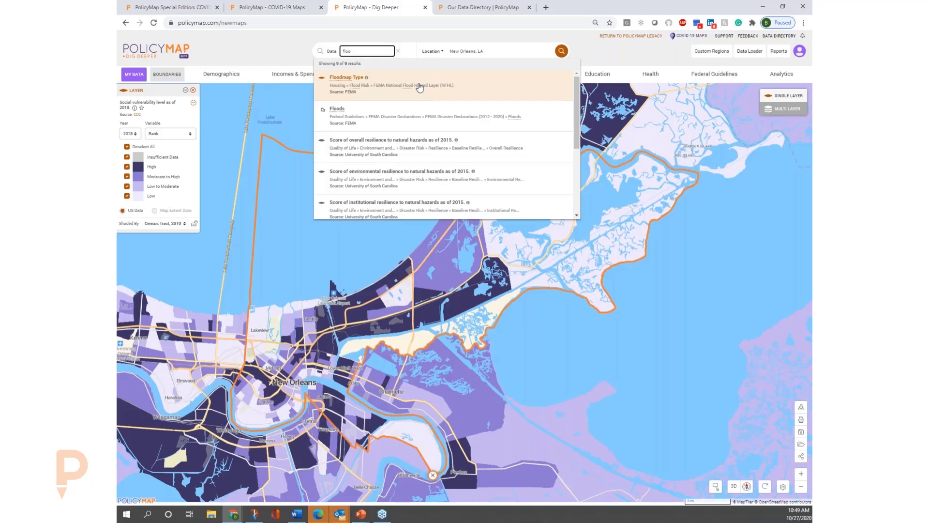
{"action": "key", "text": "BackSpace"}
{"action": "key", "text": "BackSpace"}
{"action": "key", "text": "BackSpace"}
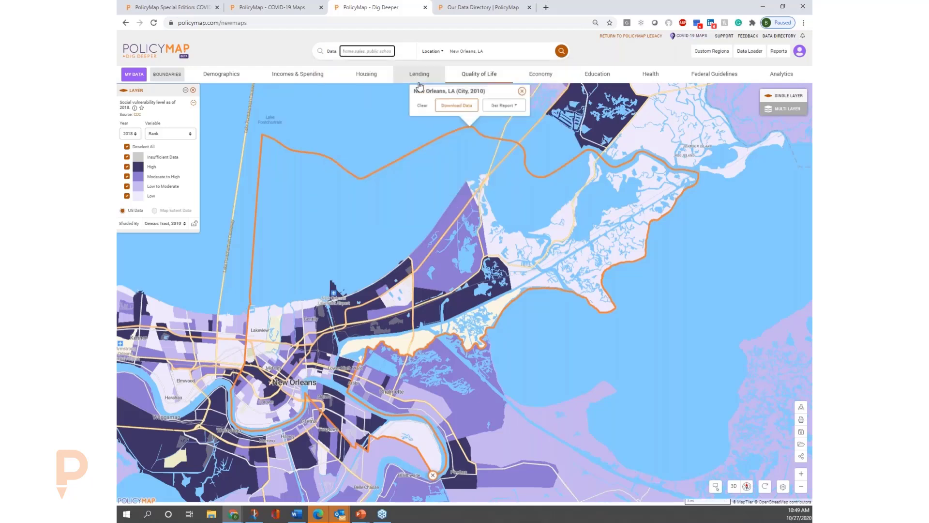
{"action": "type", "text": "zones"}
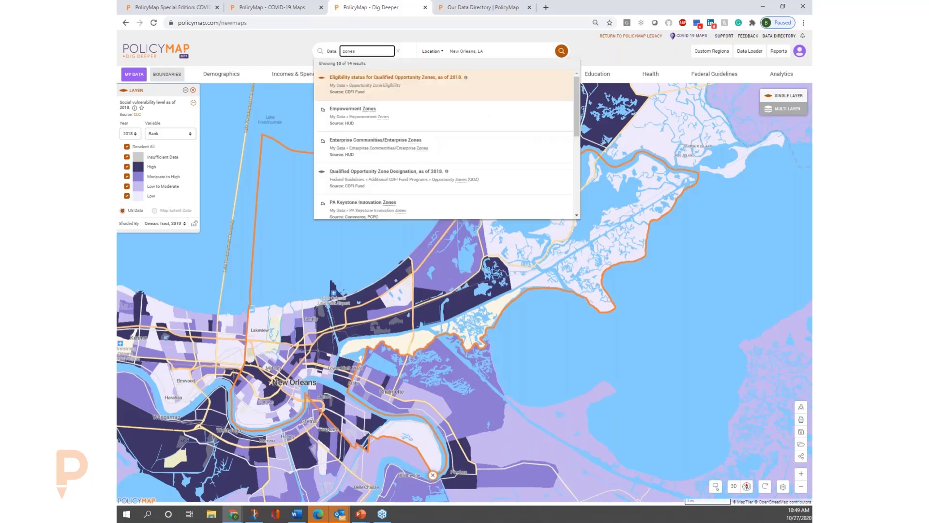
Search the data for "flood zon" and map FEMA's Floodmap Type layer around New Orleans.
{"action": "left_click_drag", "start_coordinate": [361, 52], "coordinate": [254, 47]}
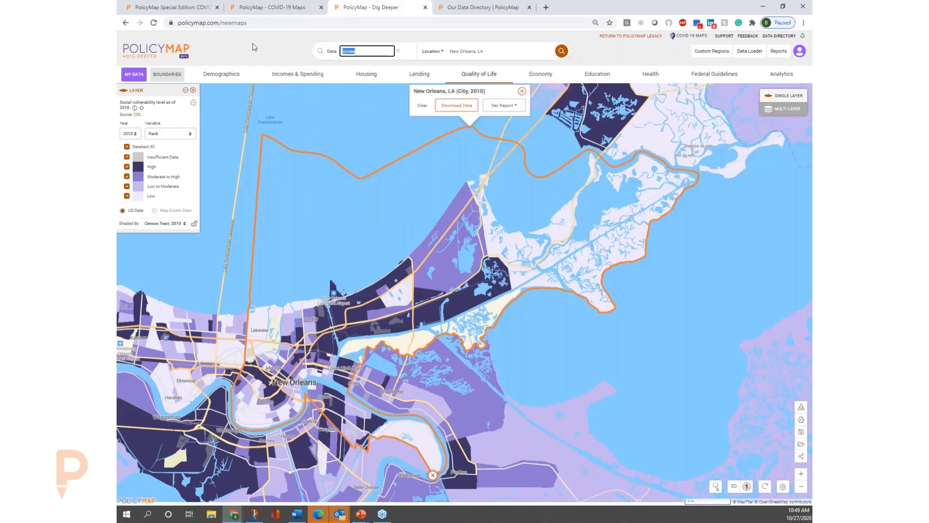
{"action": "type", "text": "flood zo"}
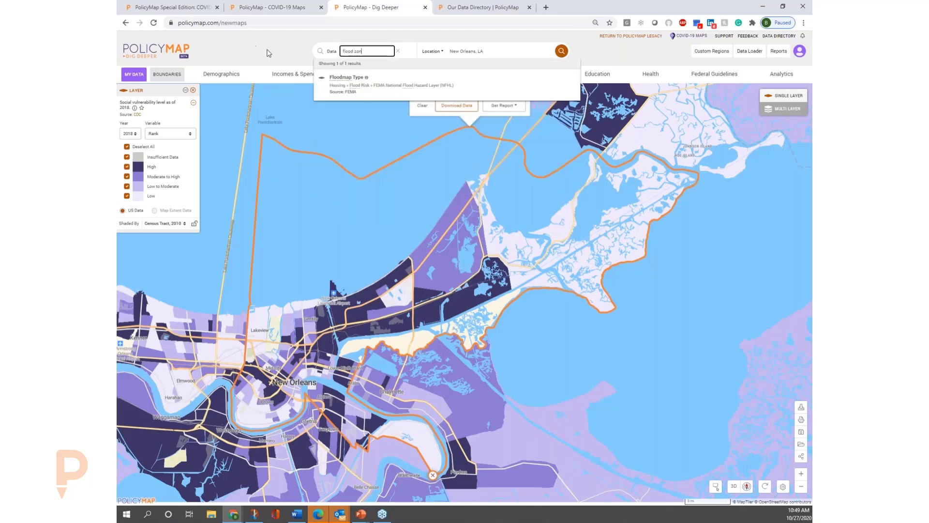
{"action": "left_click", "coordinate": [386, 89]}
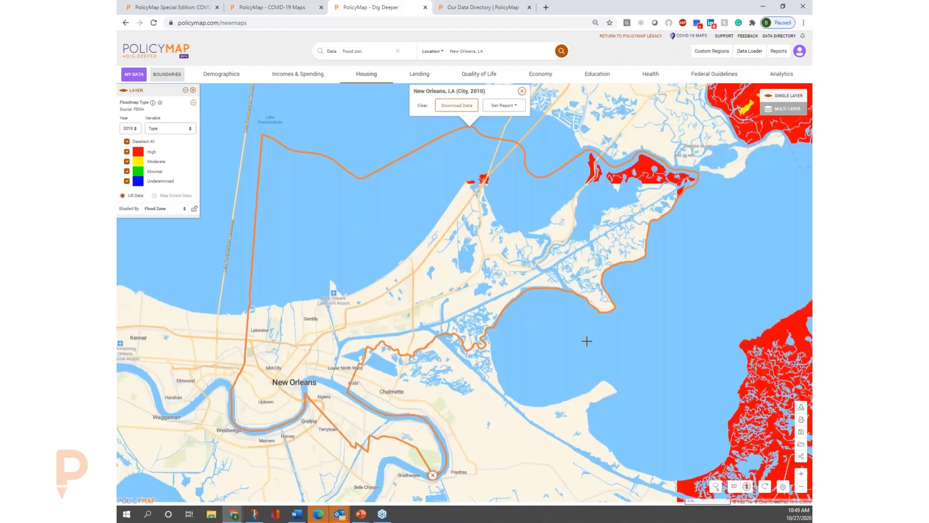
{"action": "left_click_drag", "start_coordinate": [564, 342], "coordinate": [554, 284]}
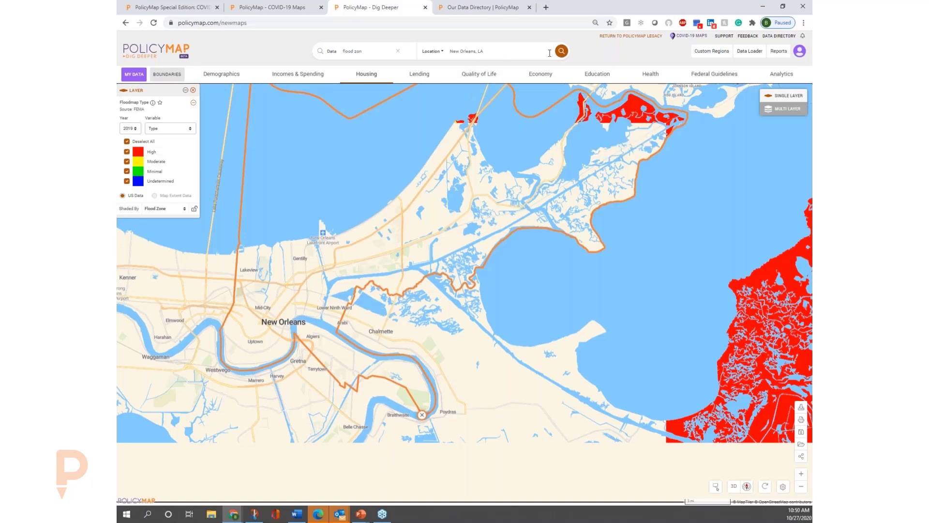
Map the social vulnerability level as of 2018 around New Orleans from a data search for "social", and remove that layer.
{"action": "left_click", "coordinate": [398, 51]}
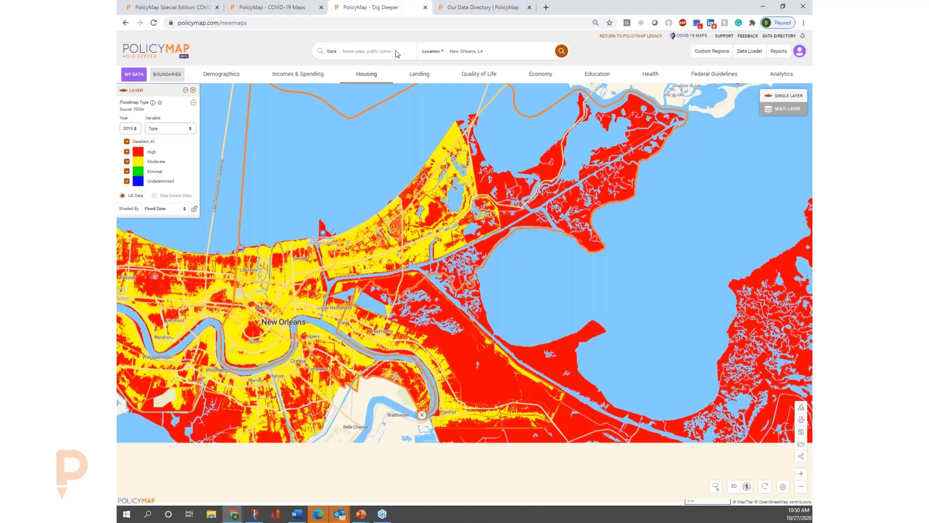
{"action": "left_click", "coordinate": [393, 52]}
{"action": "type", "text": "social"}
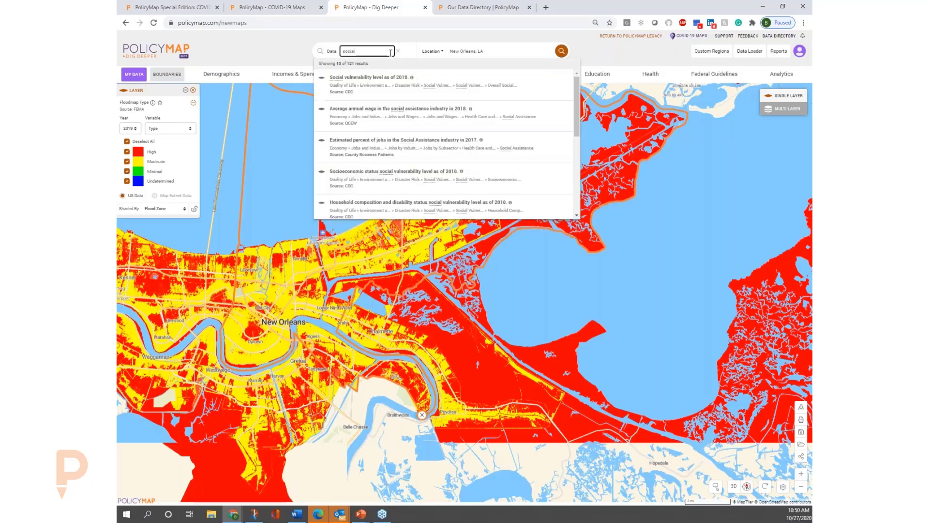
{"action": "left_click", "coordinate": [429, 85]}
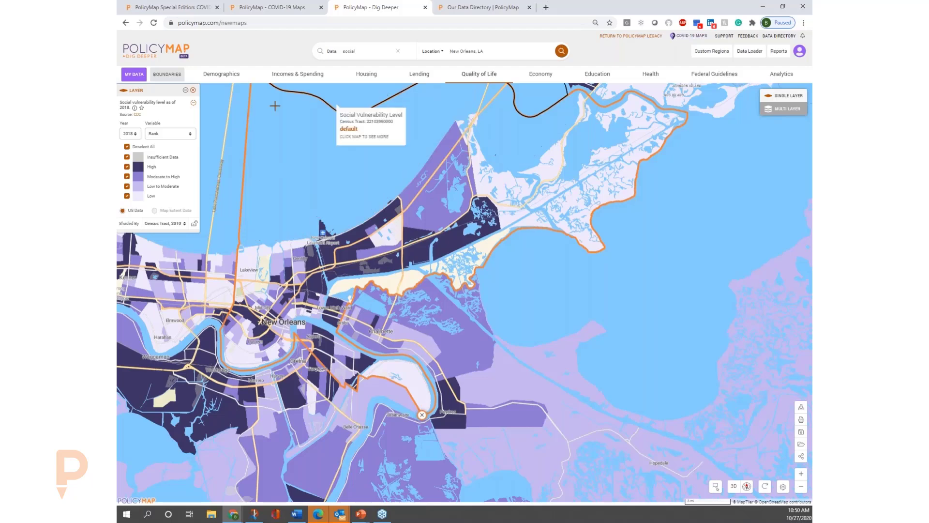
{"action": "left_click", "coordinate": [193, 90]}
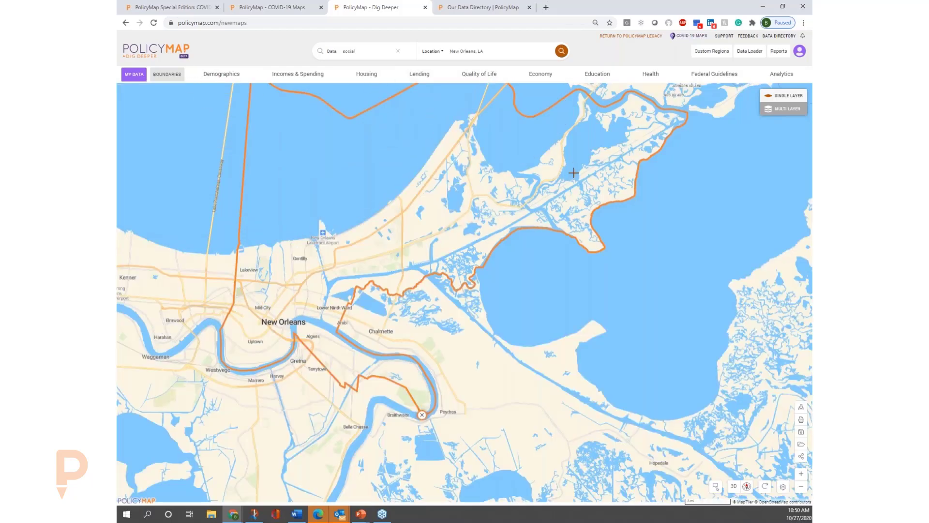
Switch to multi-layer mapping without reapplying the last visit's layers, and browse the Analytics and Federal Guidelines data categories.
{"action": "left_click", "coordinate": [787, 108]}
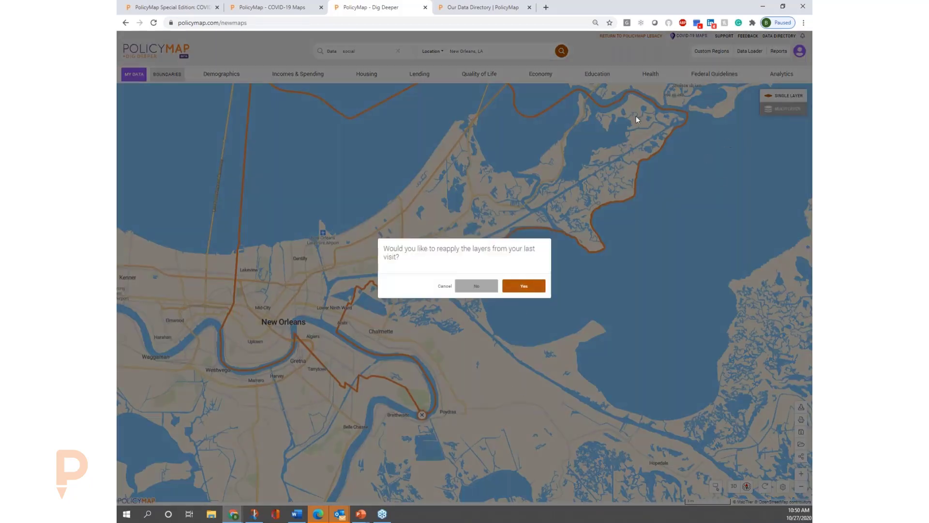
{"action": "left_click", "coordinate": [481, 291]}
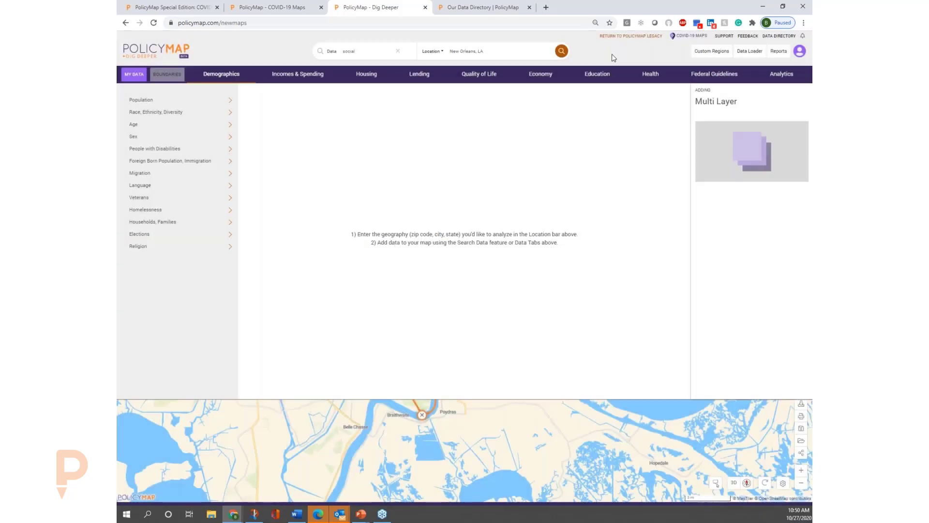
{"action": "left_click", "coordinate": [399, 52]}
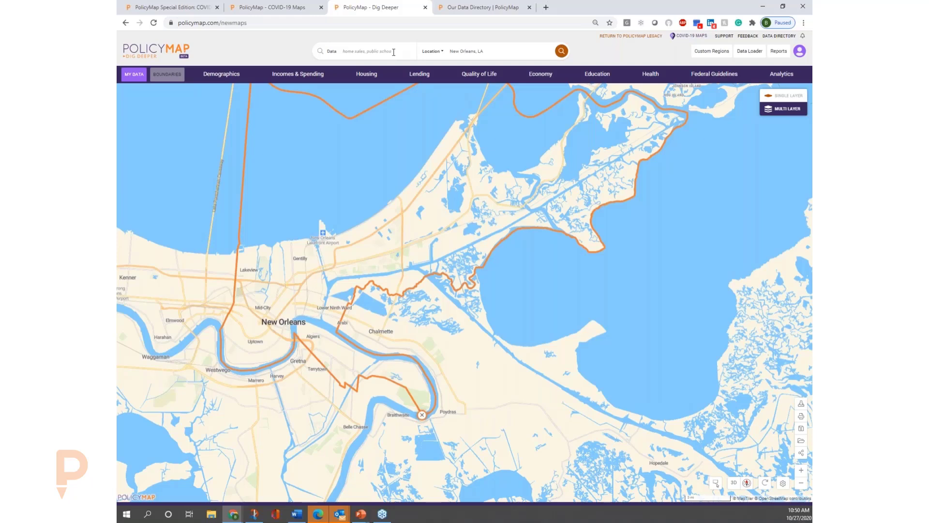
{"action": "left_click", "coordinate": [393, 52]}
{"action": "left_click", "coordinate": [774, 75]}
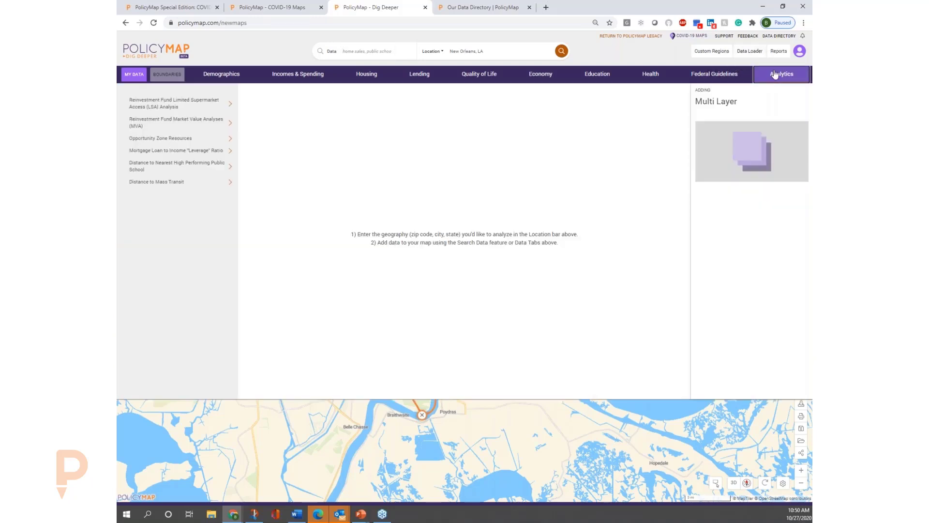
{"action": "left_click", "coordinate": [725, 76]}
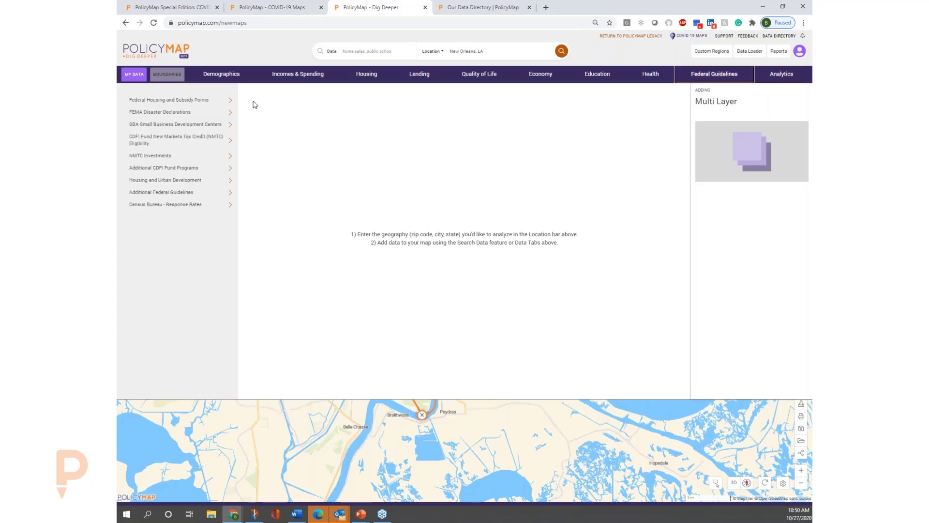
Search the data for "social needs" and add the relative ranking for composite index of social need in Qualified Opportunity Zone eligible tracts.
{"action": "left_click", "coordinate": [365, 51]}
{"action": "type", "text": "social"}
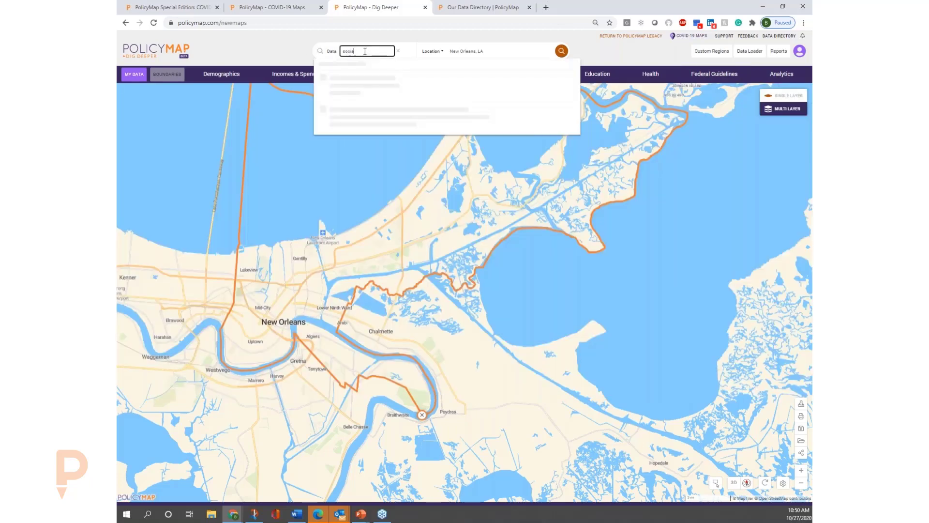
{"action": "type", "text": " nee"}
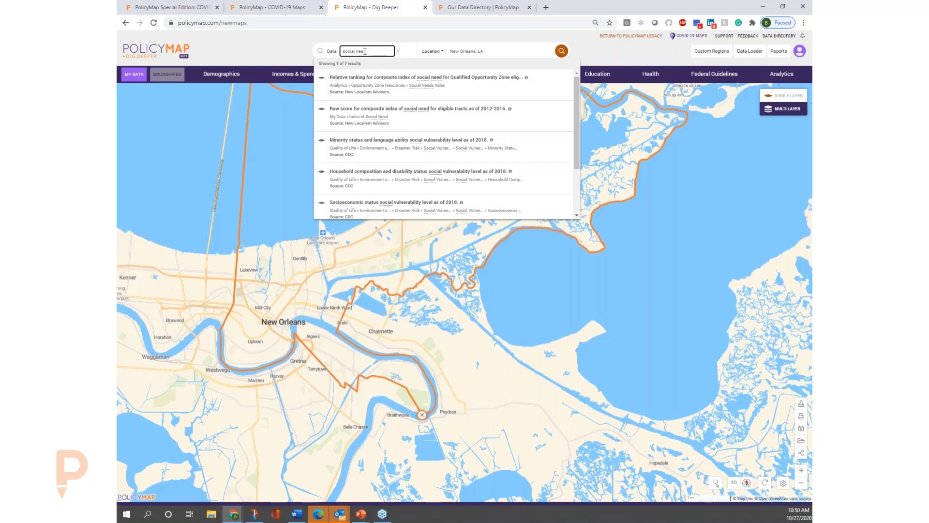
{"action": "type", "text": "ds"}
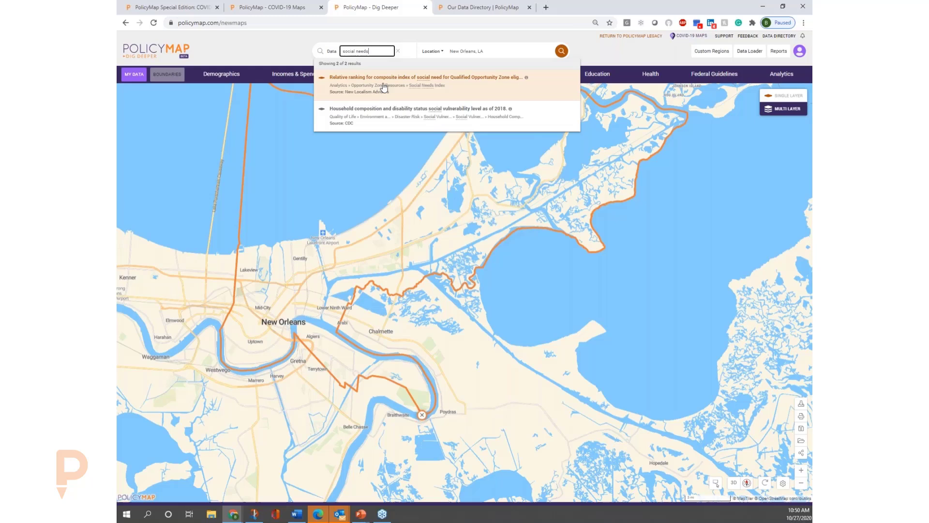
{"action": "left_click", "coordinate": [384, 87]}
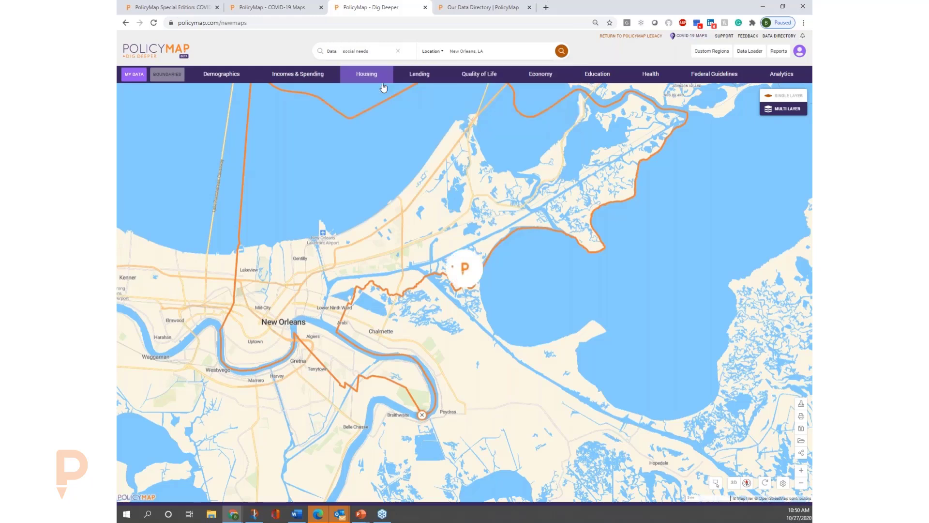
Locate Philadelphia, PA (County) on the map and switch to single-layer mapping while keeping the displayed social need layer.
{"action": "left_click", "coordinate": [479, 51]}
{"action": "type", "text": "philade"}
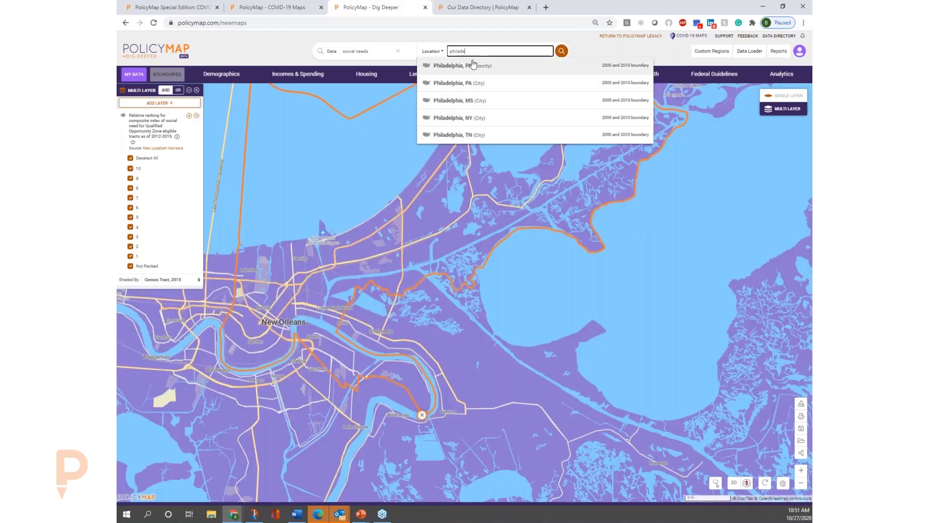
{"action": "left_click", "coordinate": [473, 66]}
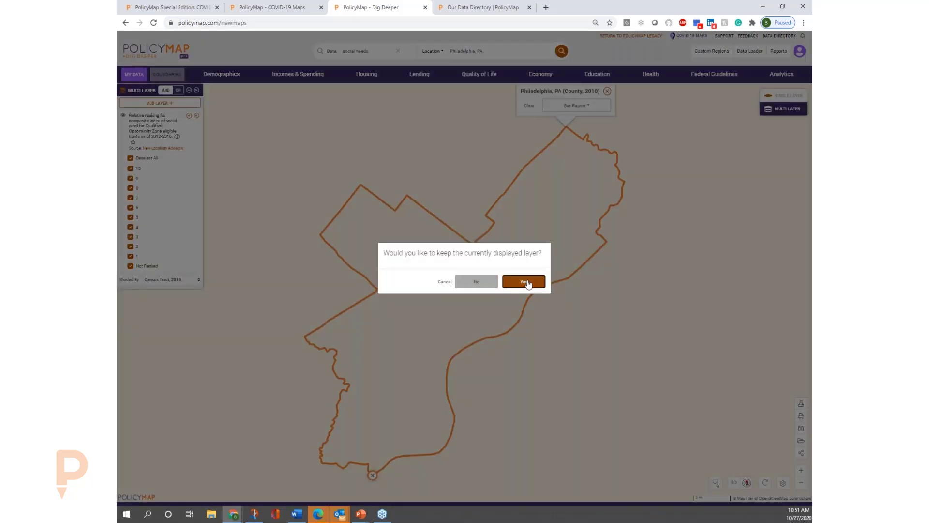
{"action": "left_click", "coordinate": [527, 282]}
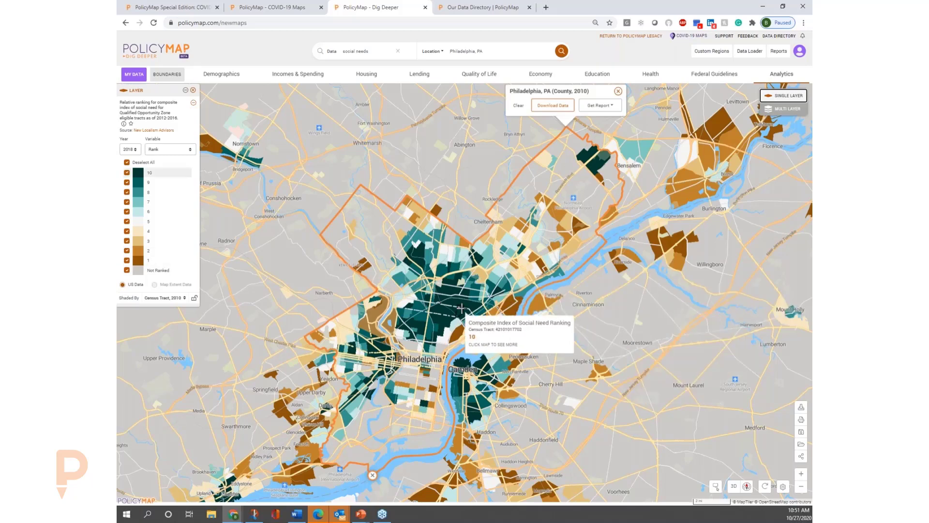
Examine the social need ranking and its component indicators for a rank 10 census tract north of central Philadelphia.
{"action": "left_click_drag", "start_coordinate": [461, 309], "coordinate": [505, 264]}
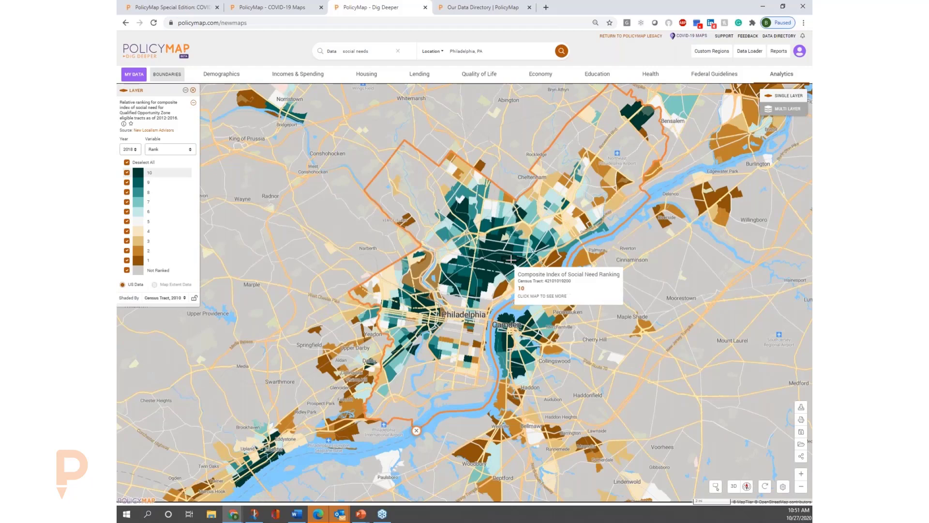
{"action": "left_click", "coordinate": [511, 260]}
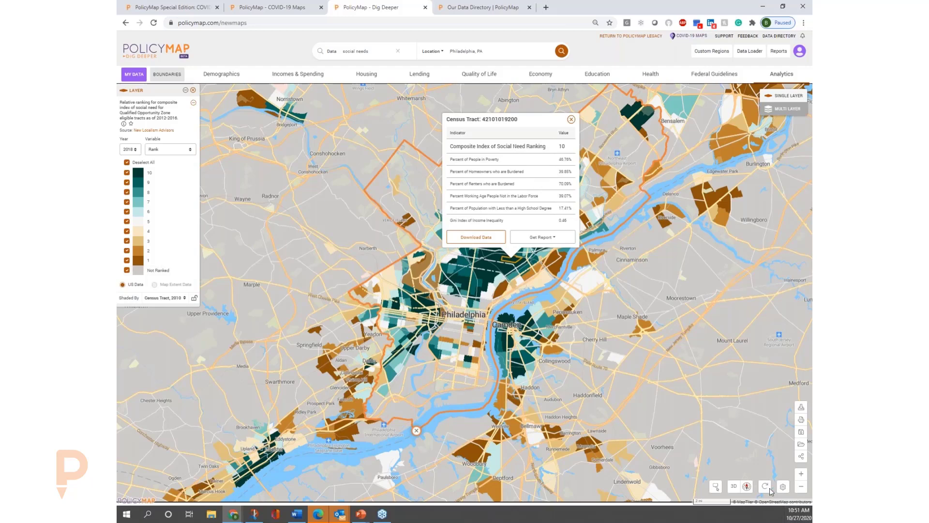
{"action": "left_click", "coordinate": [800, 475]}
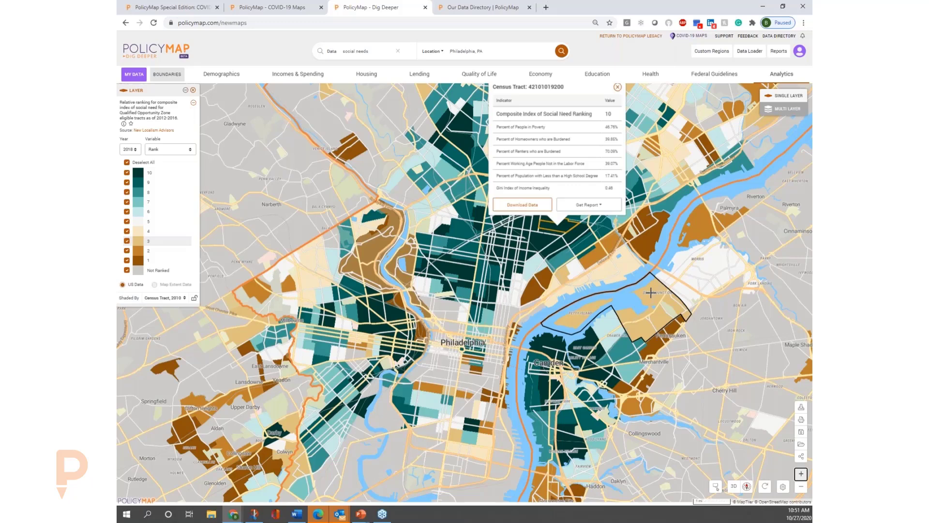
{"action": "left_click", "coordinate": [618, 87]}
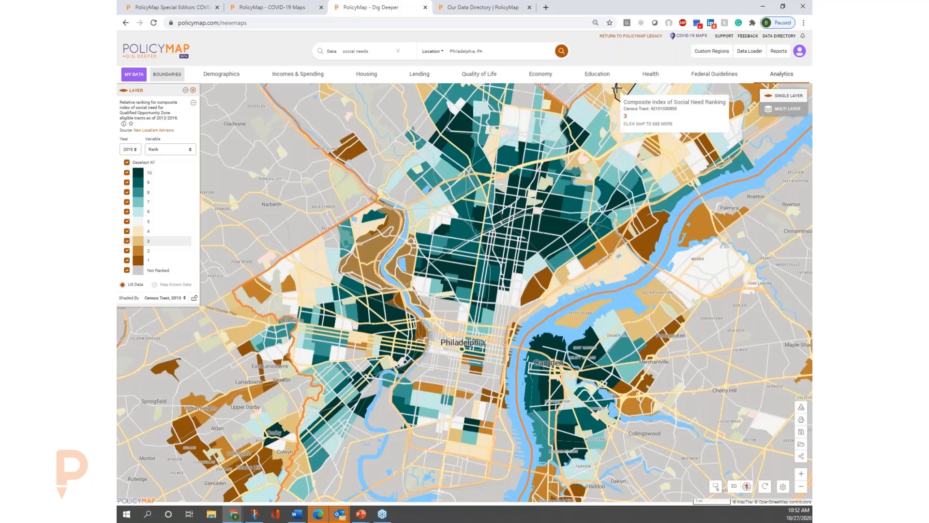
Go to the PolicyMap support page at policymap.com/support.
{"action": "left_click", "coordinate": [345, 24]}
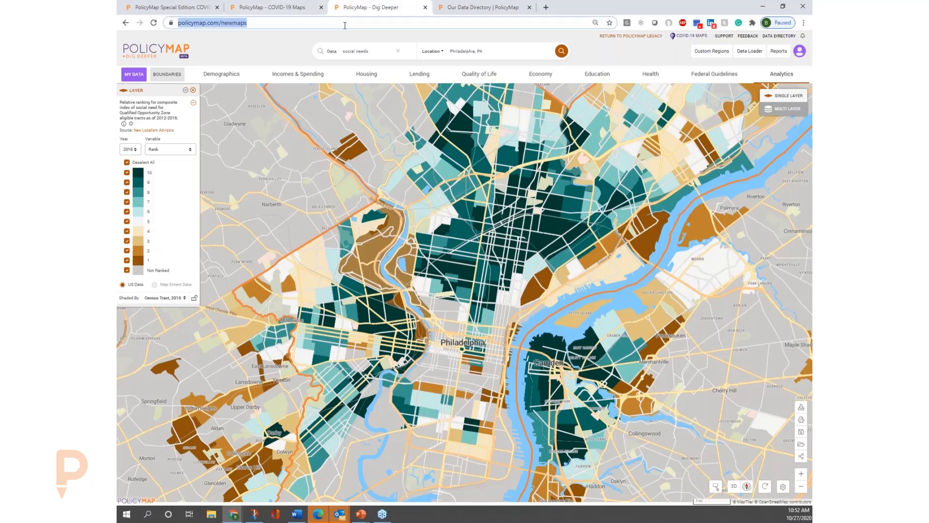
{"action": "type", "text": "polic"}
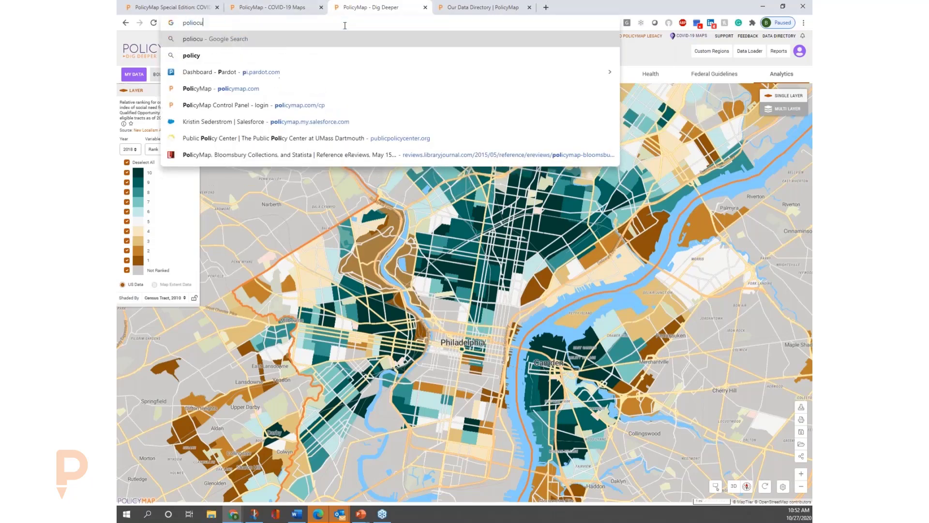
{"action": "type", "text": "ymap.com"}
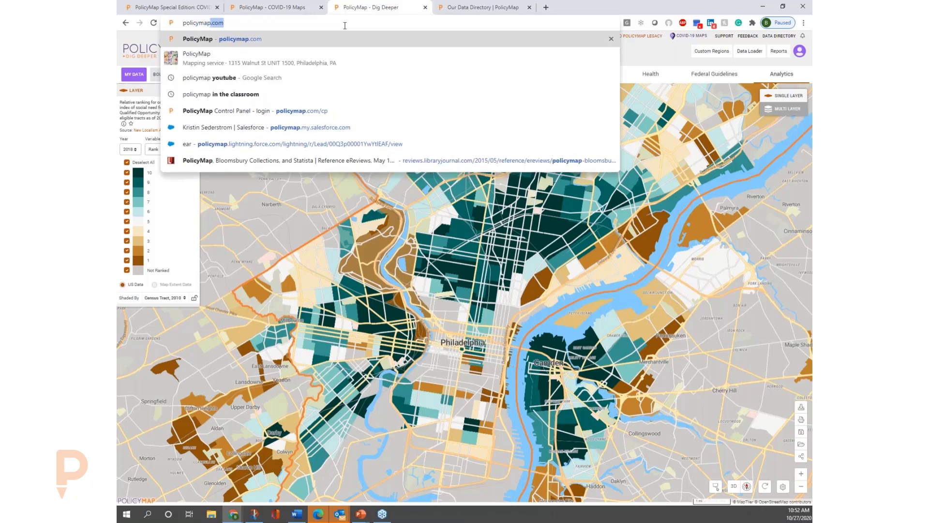
{"action": "type", "text": "/suppor"}
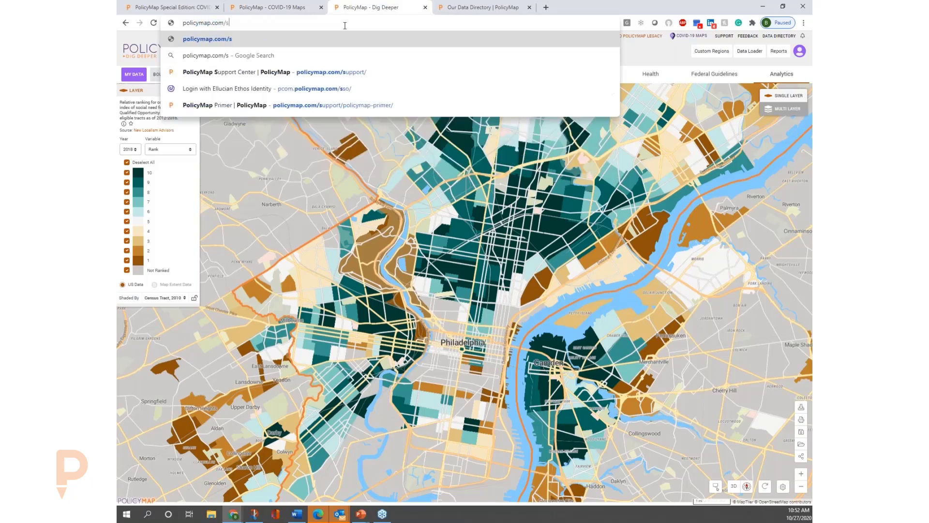
{"action": "type", "text": "t"}
{"action": "key", "text": "Return"}
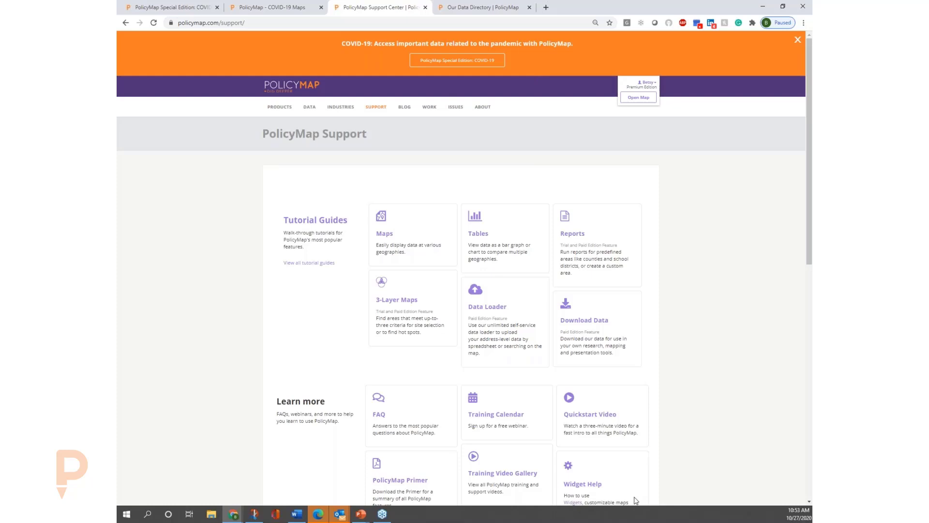
{"action": "mouse_move", "coordinate": [282, 113]}
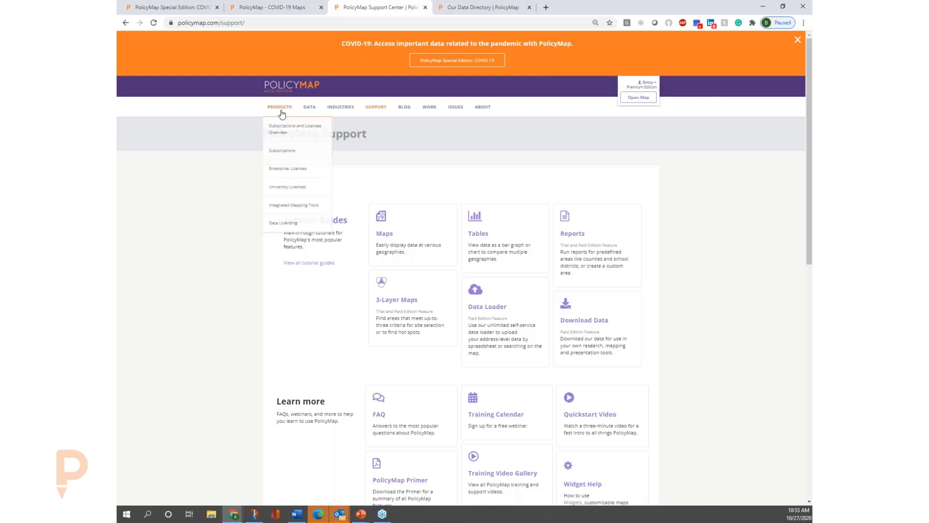
{"action": "mouse_move", "coordinate": [643, 100]}
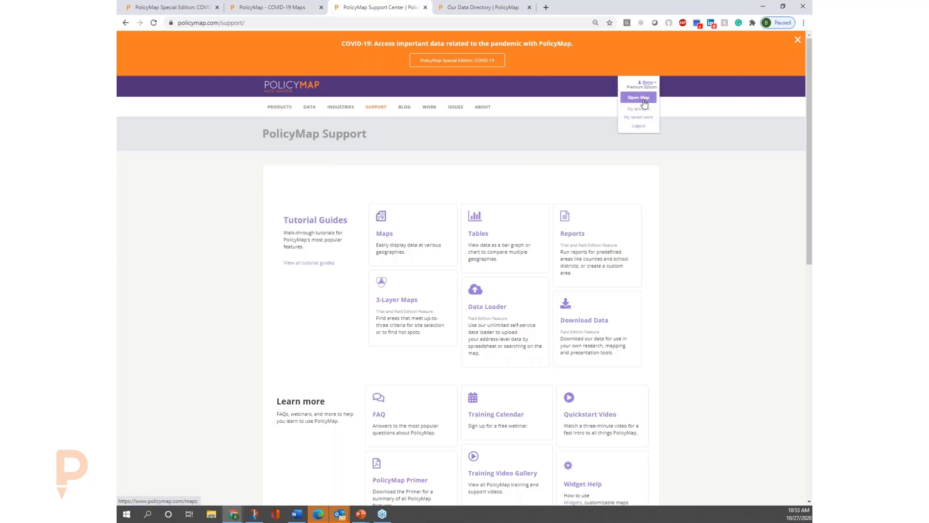